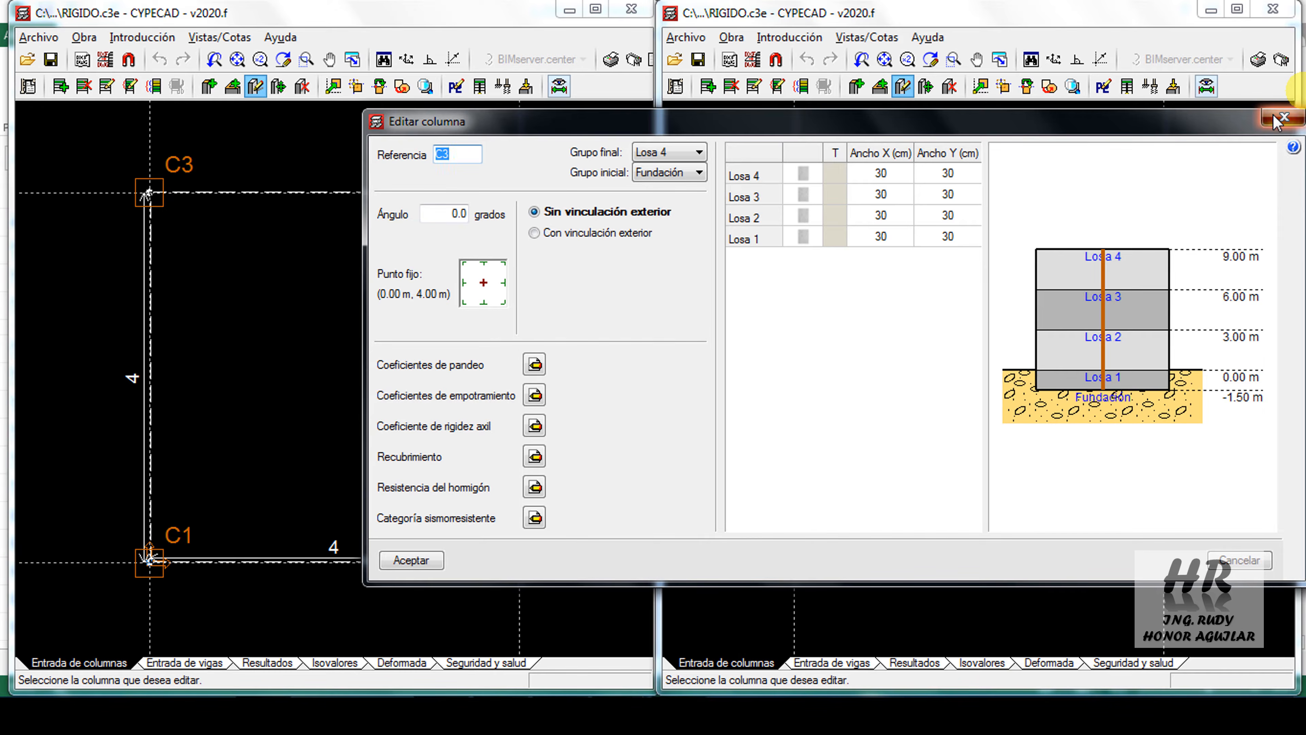
Close the column editor without changes and show the beam entry view in both RIGIDO models
left_click(1282, 119)
left_click(185, 663)
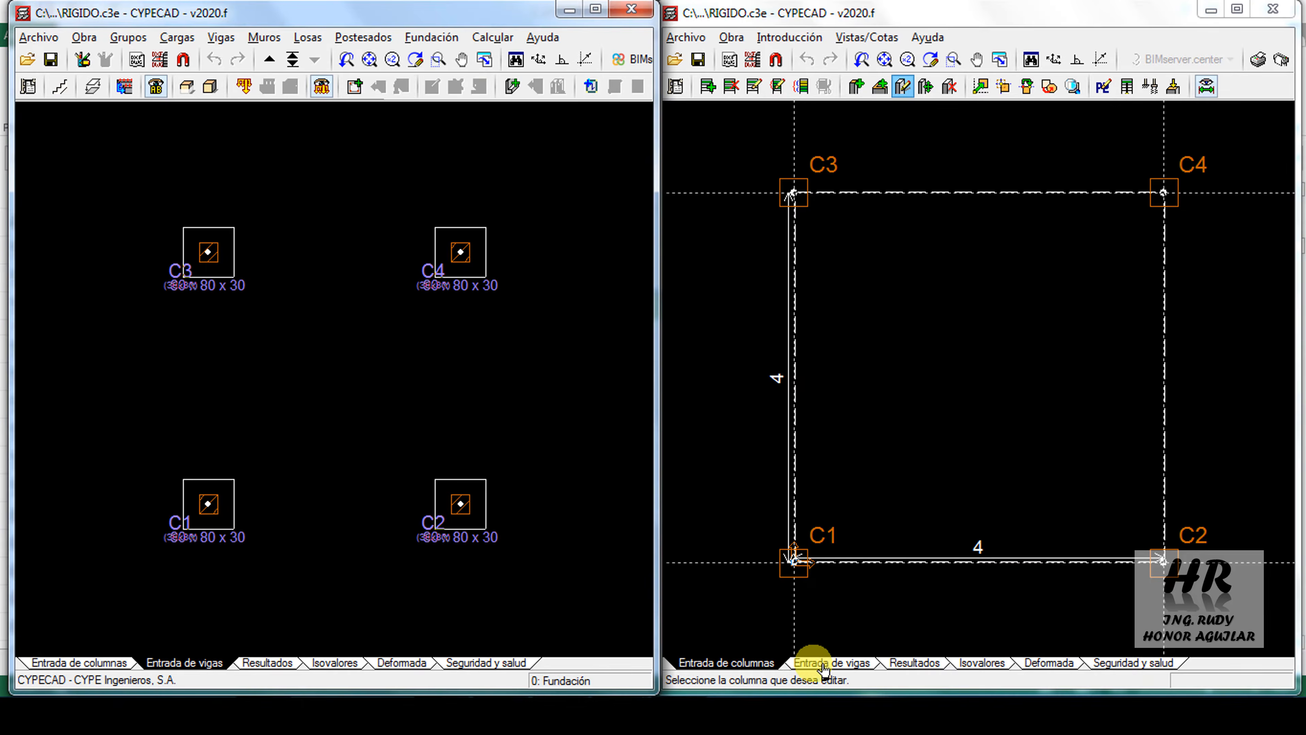
left_click(823, 668)
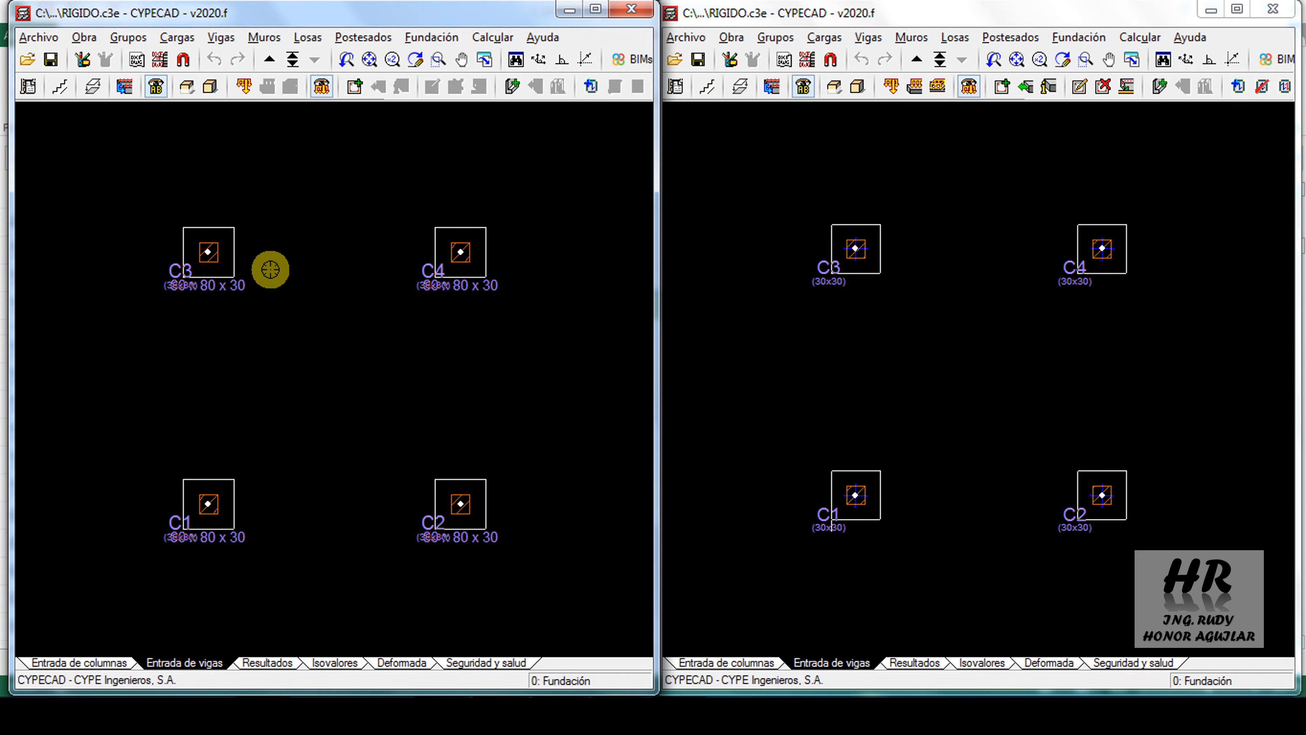
Animate the first RIGIDO model's deformed shape for simple hypothesis Sismo X at scale factor 50, with the waffle and solid slabs shown
left_click(394, 666)
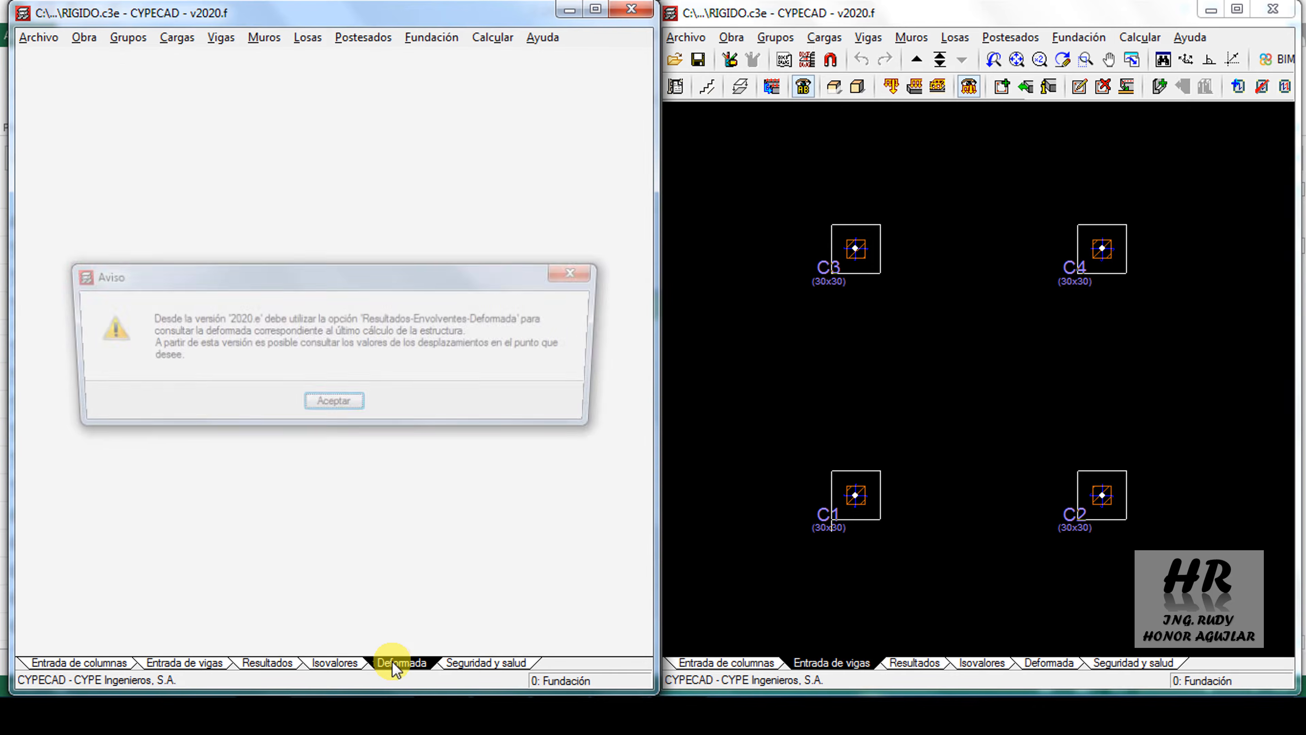
left_click(349, 409)
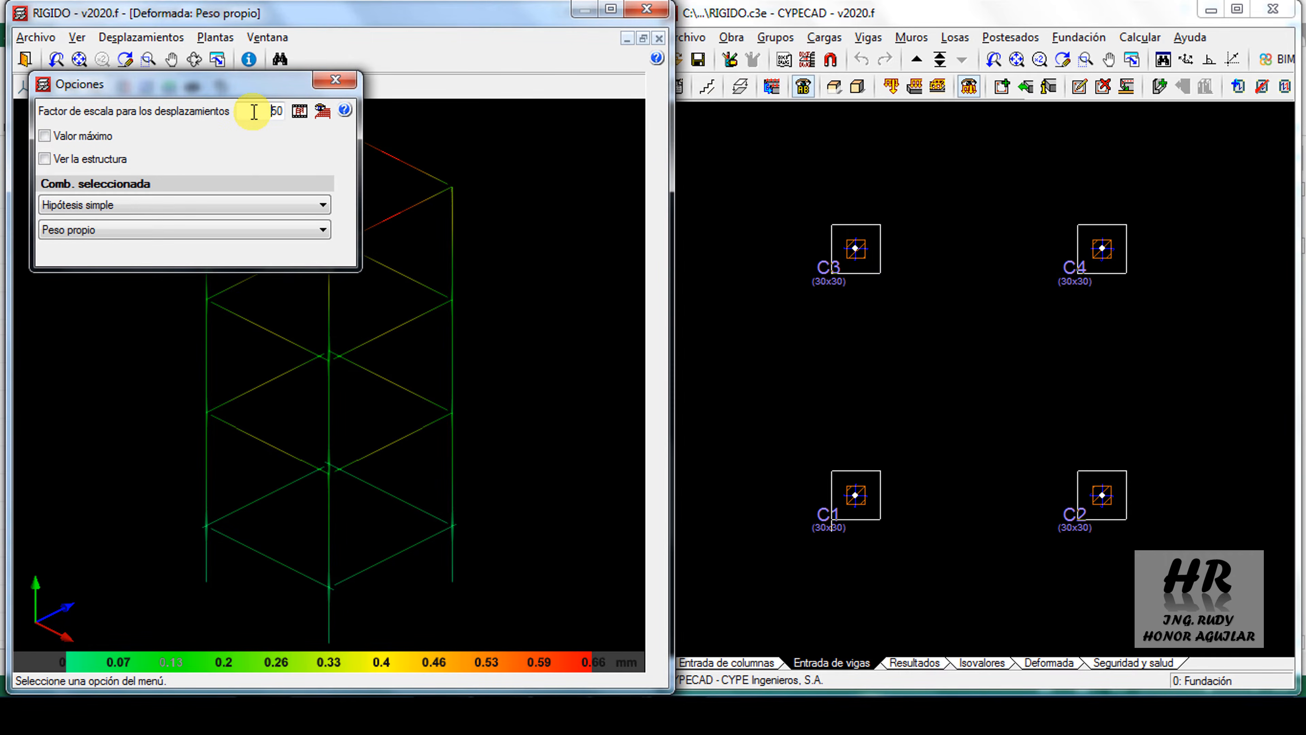
left_click(126, 211)
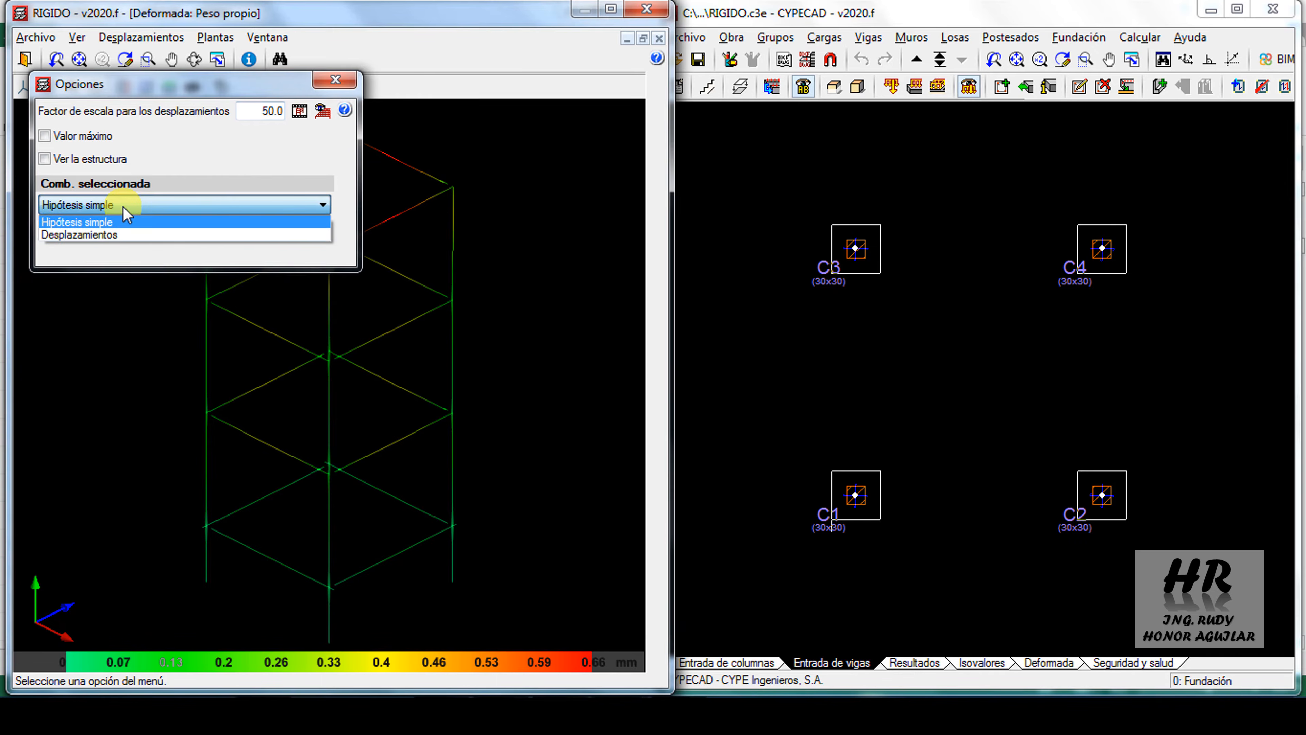
left_click(117, 222)
left_click(110, 231)
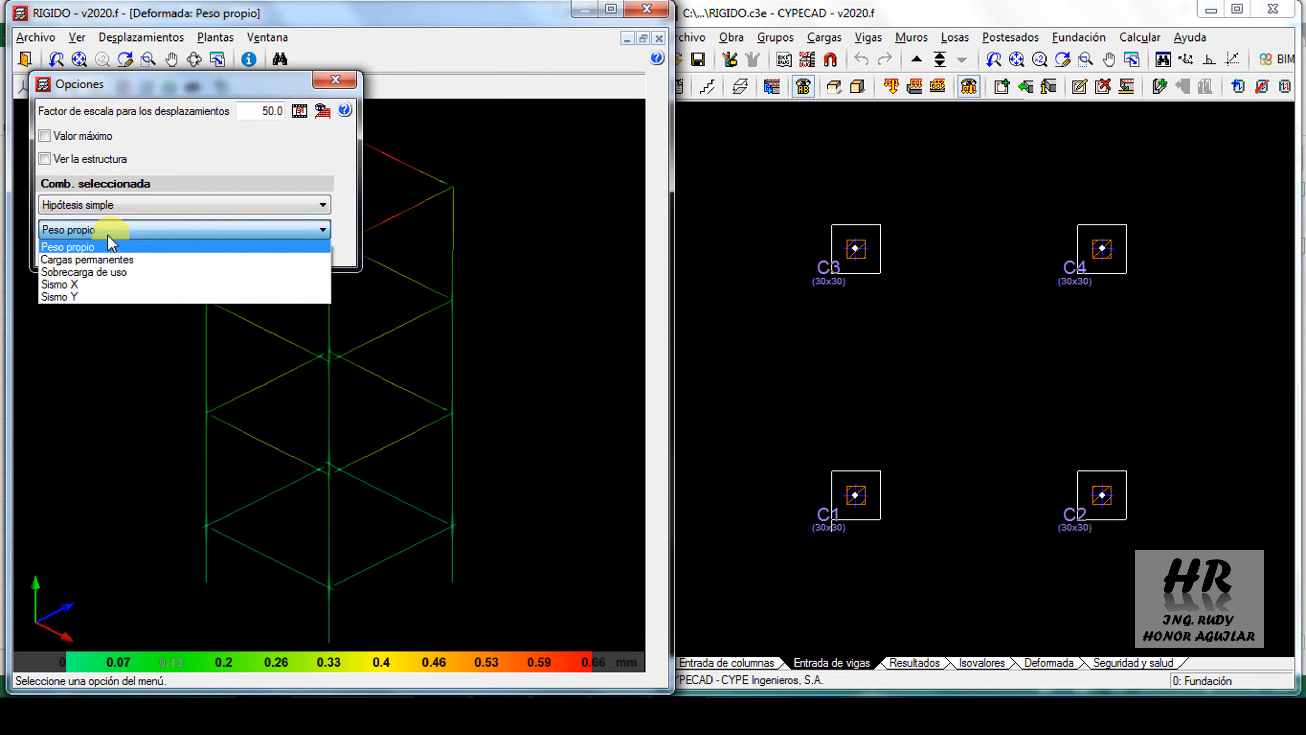
left_click(62, 285)
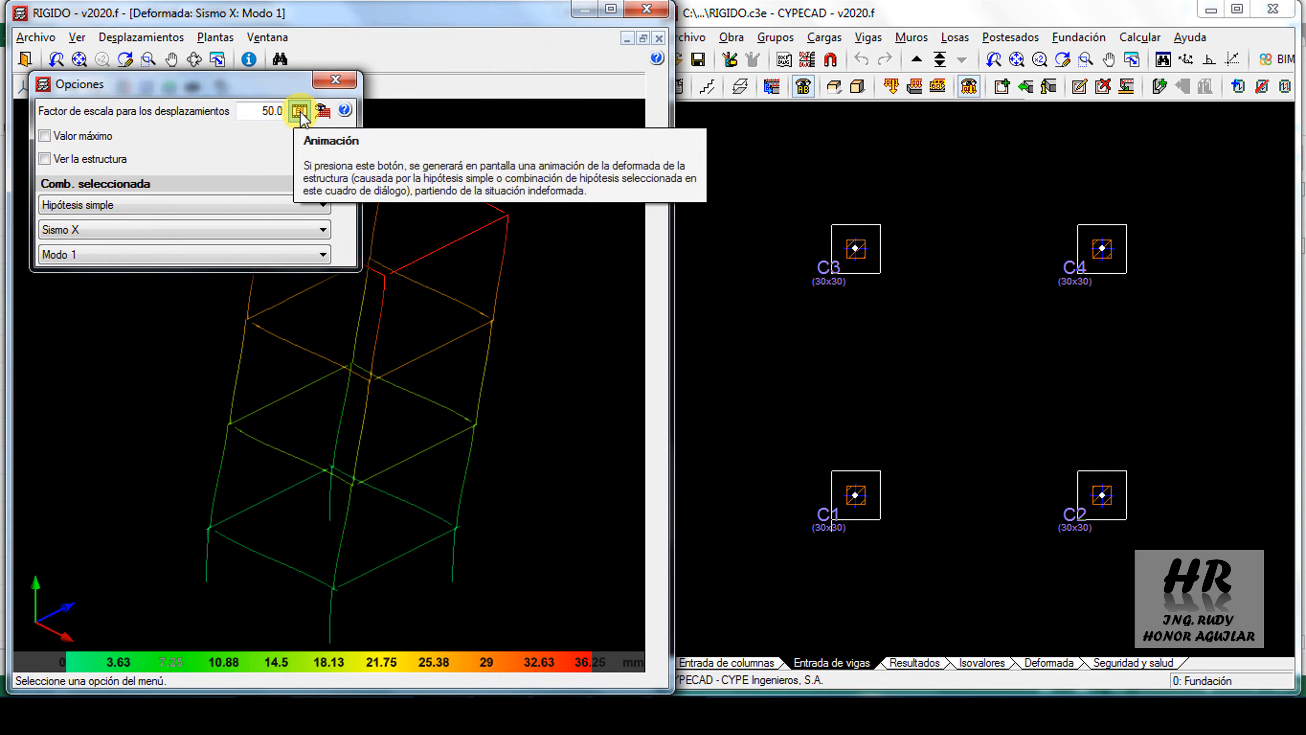
left_click(322, 111)
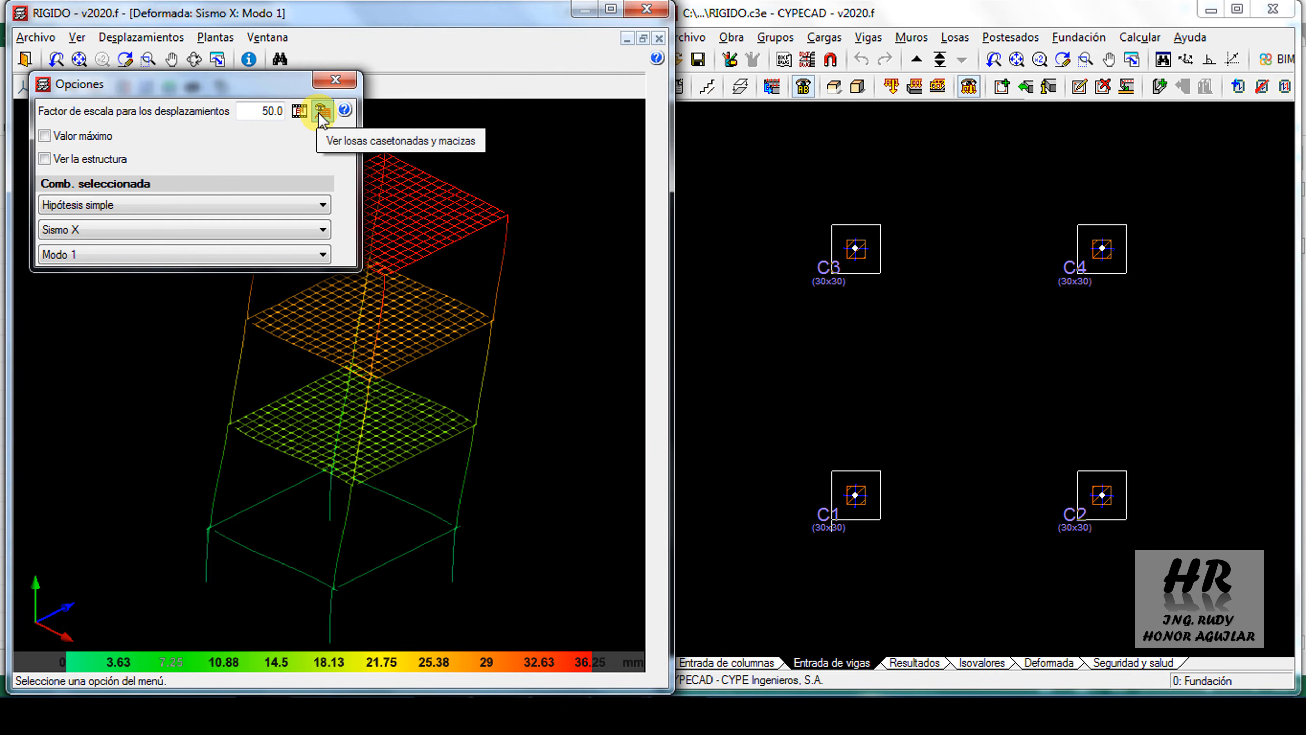
left_click(300, 110)
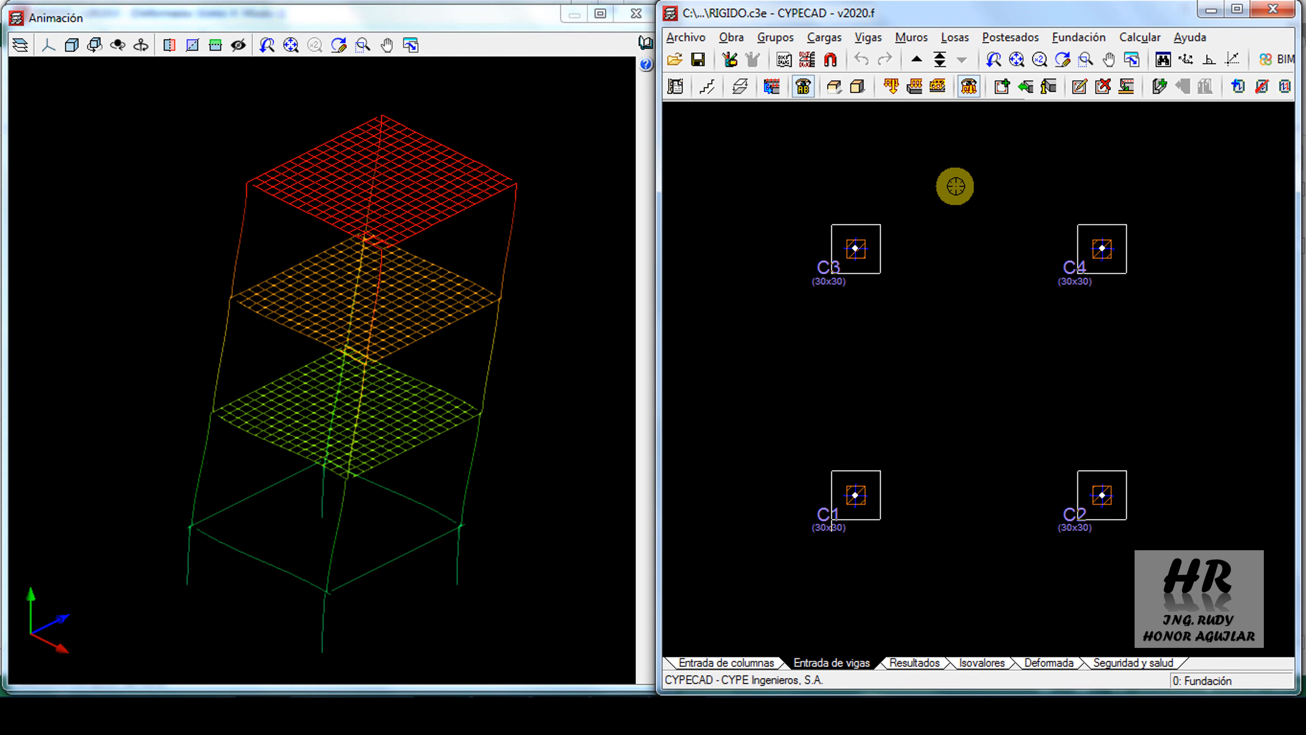
Show the deformed shape of the second RIGIDO model and set its displacement scale factor to 50
left_click(1044, 663)
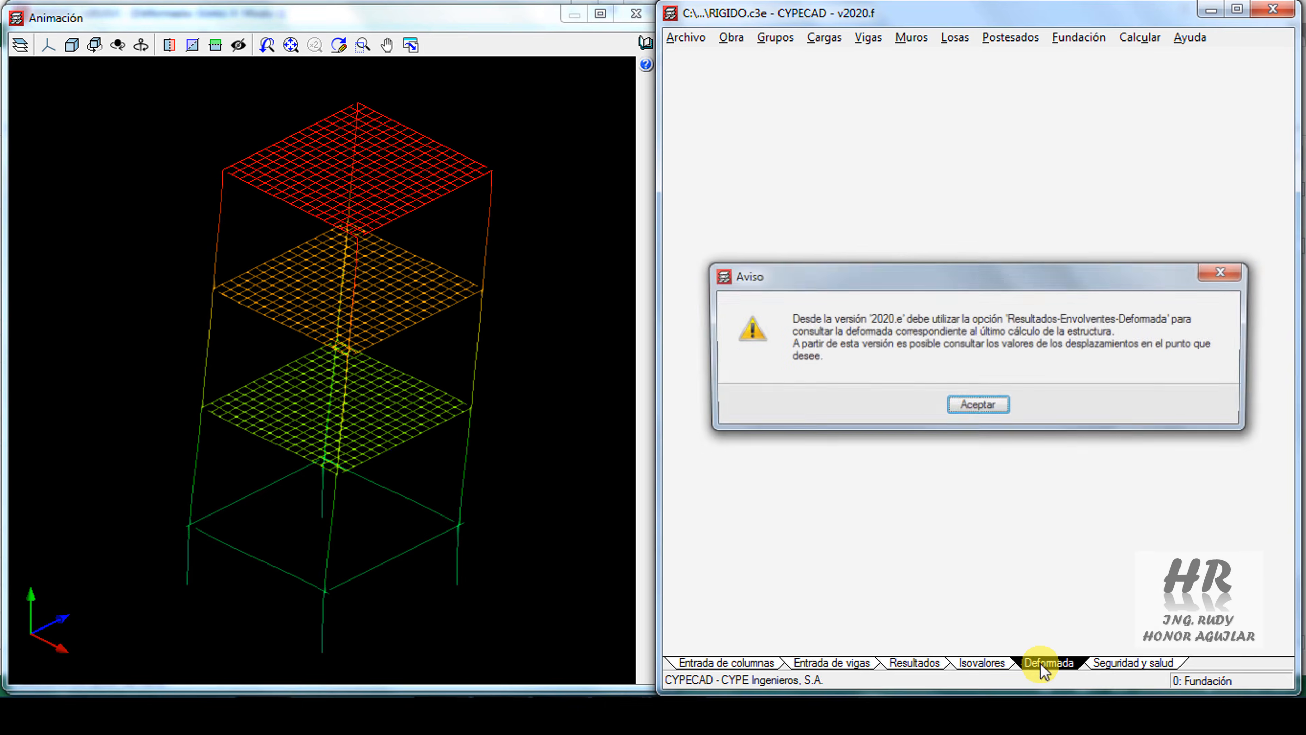
left_click(977, 406)
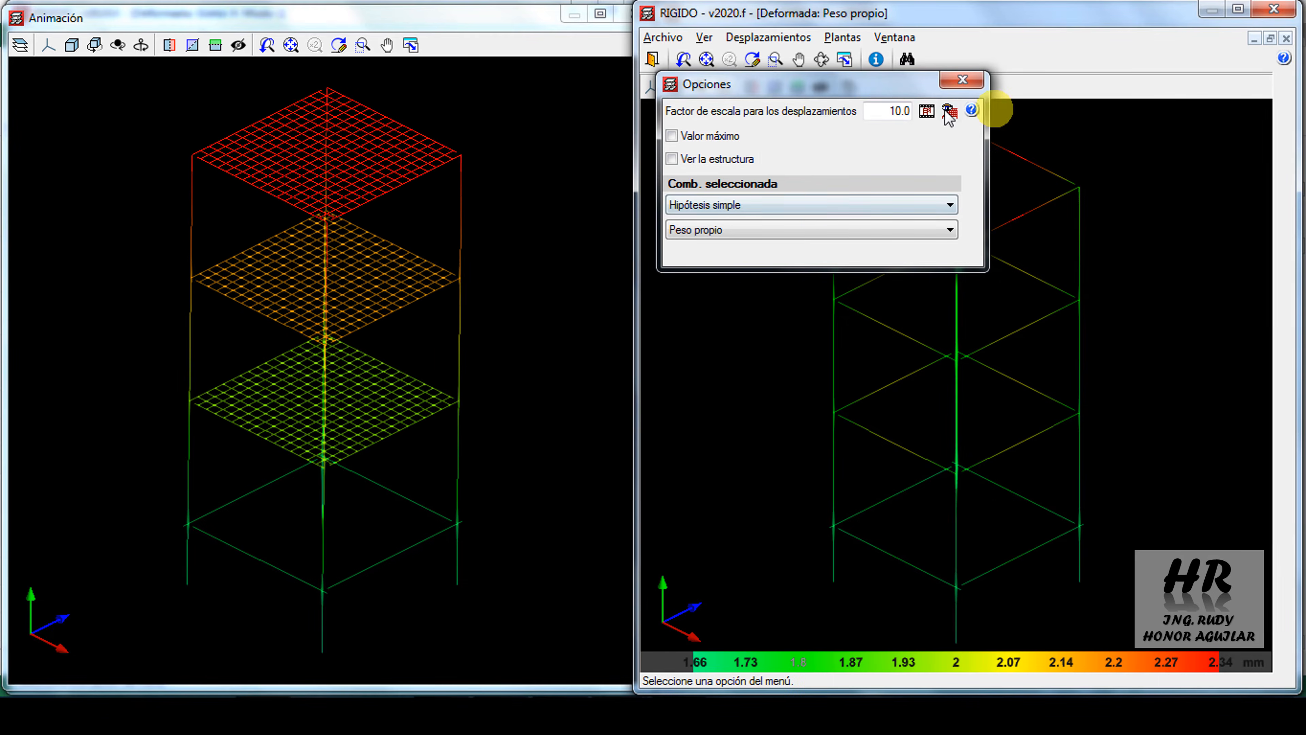
double_click(882, 112)
type("50")
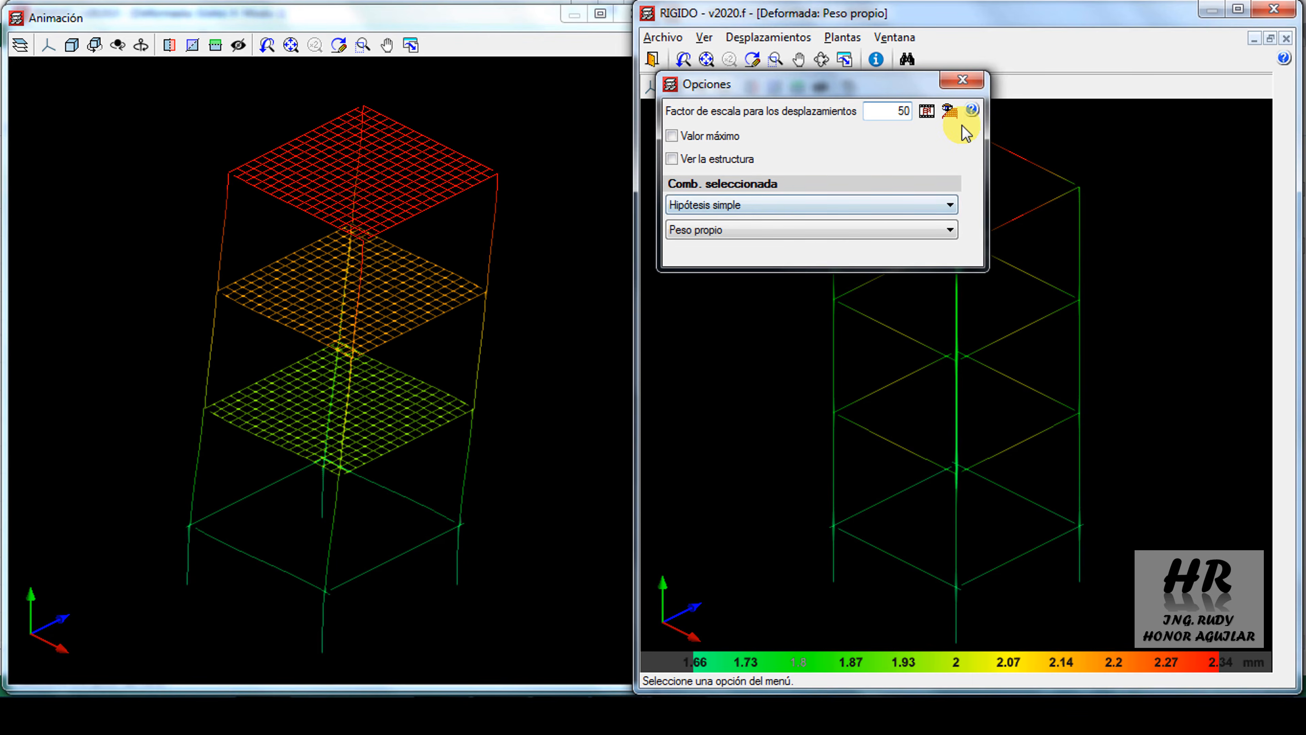
Show the slabs in the second model's deformed shape and animate it for the hypothesis Sismo X
left_click(949, 113)
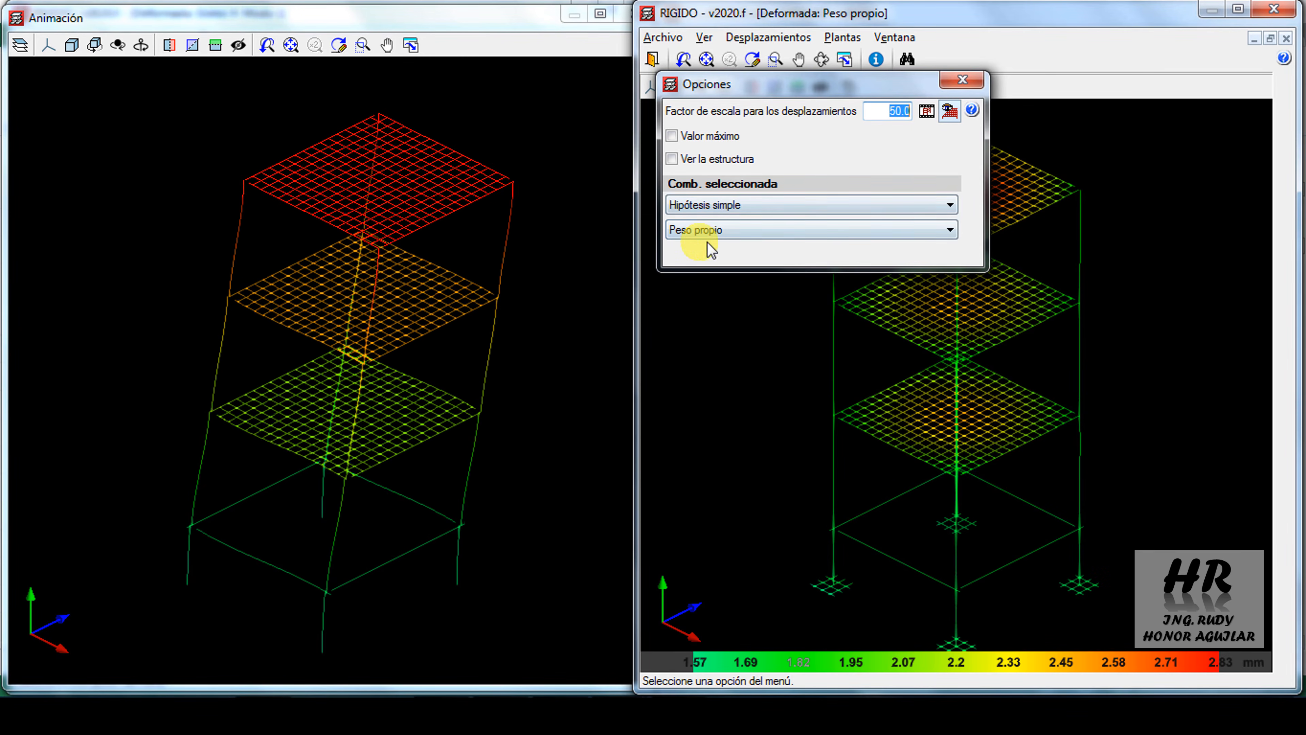
left_click(740, 229)
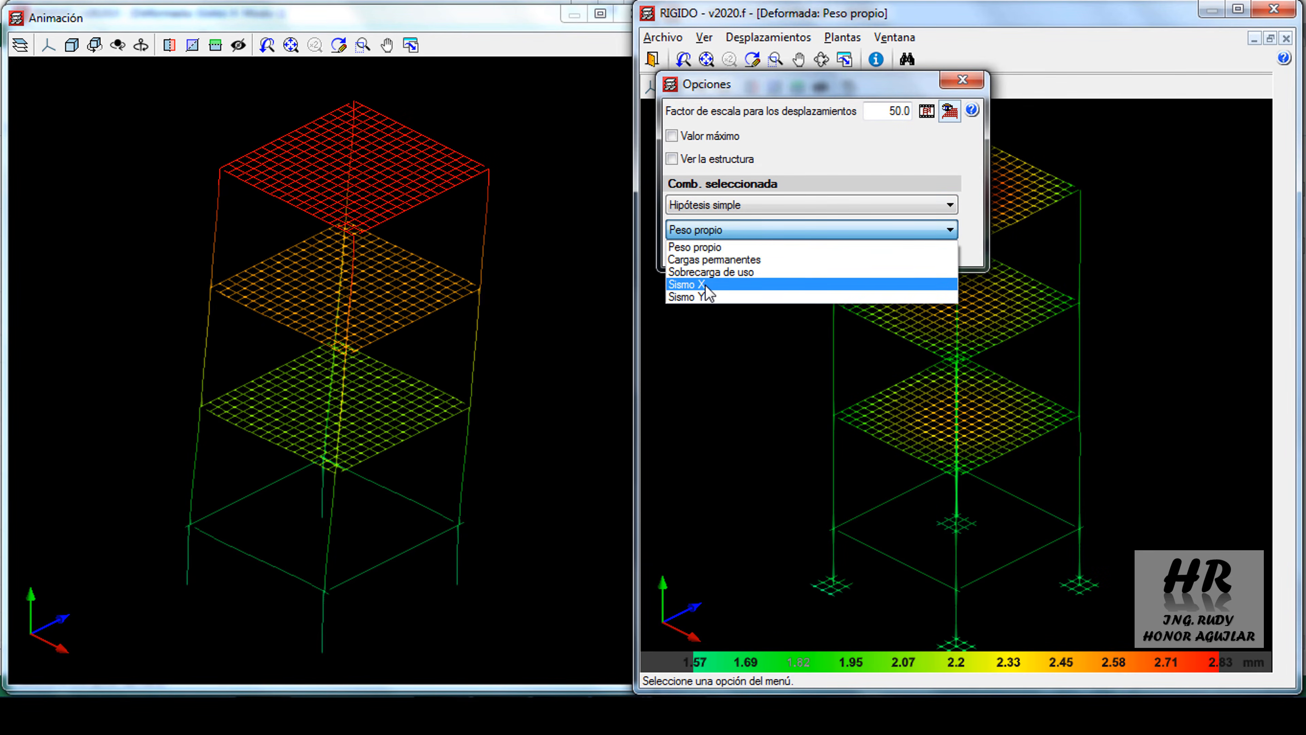
left_click(705, 292)
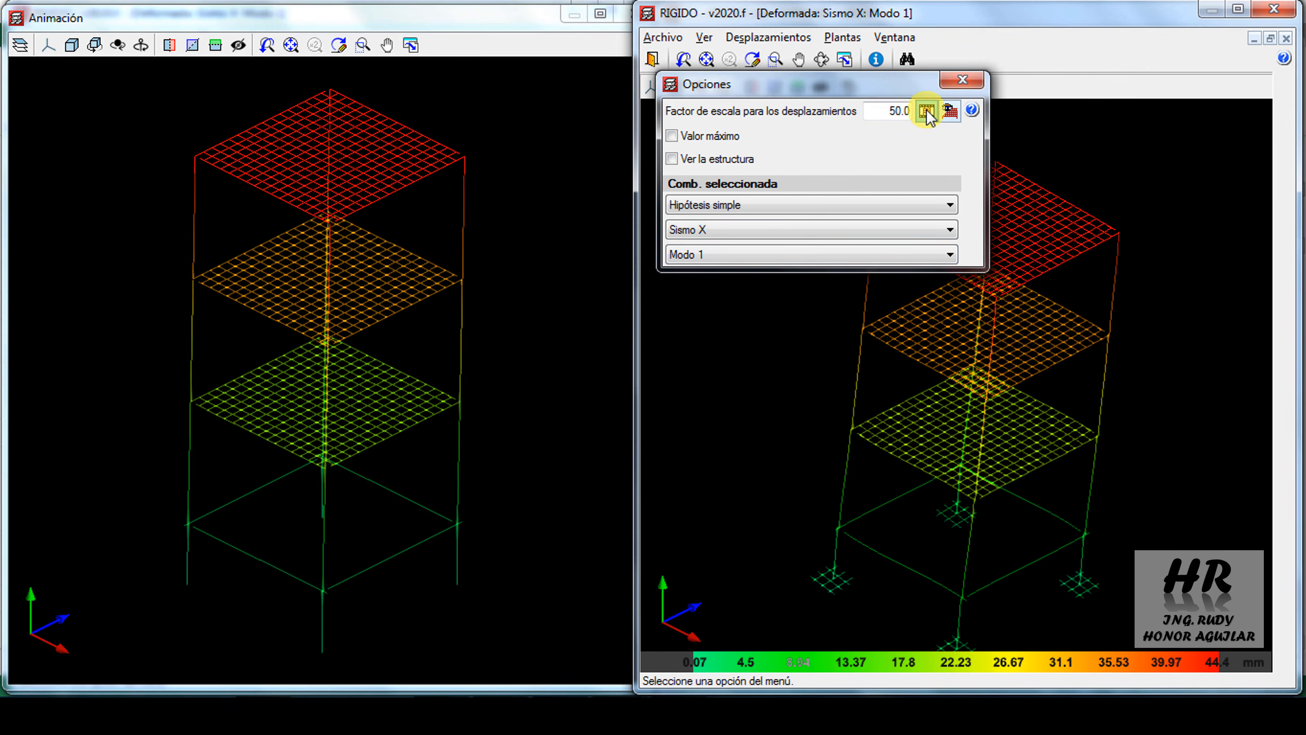
left_click(926, 110)
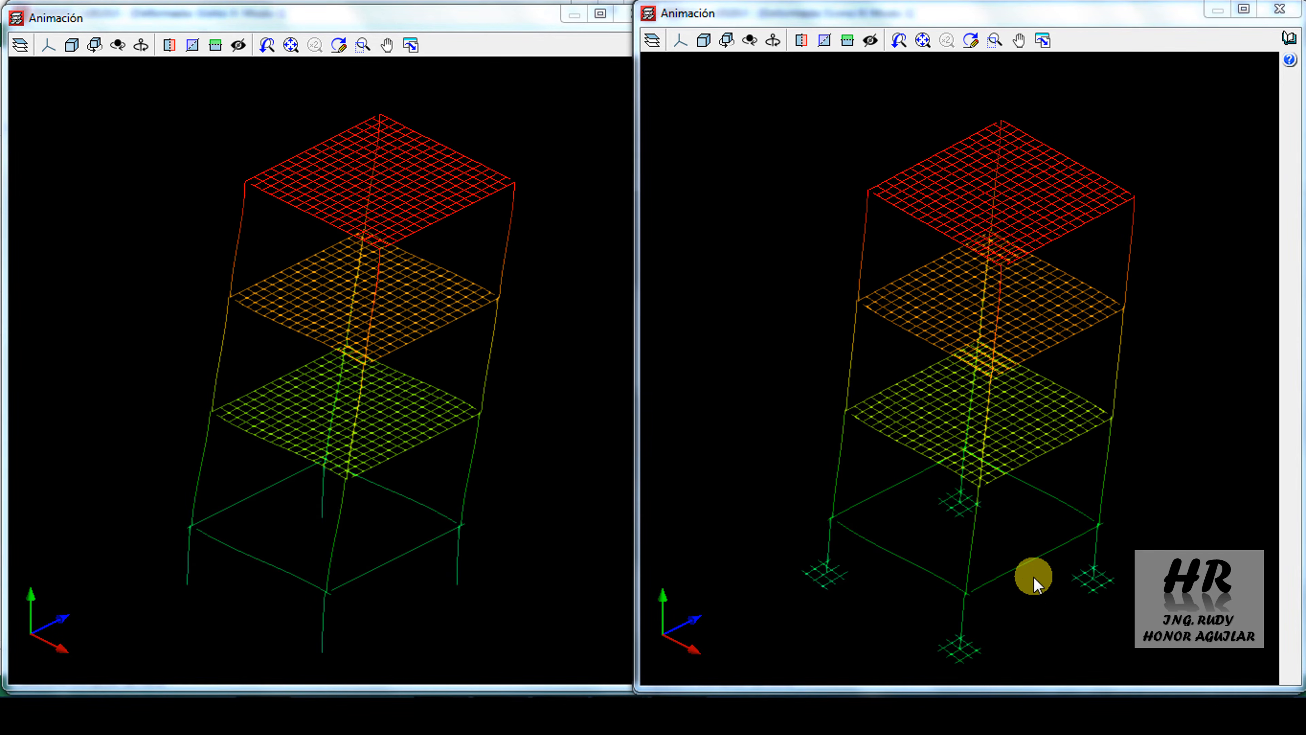
Examine closely how the footings at the column bases move in the second model's animation
middle_click_drag(1033, 578, 921, 528)
scroll(921, 525, "up", 3)
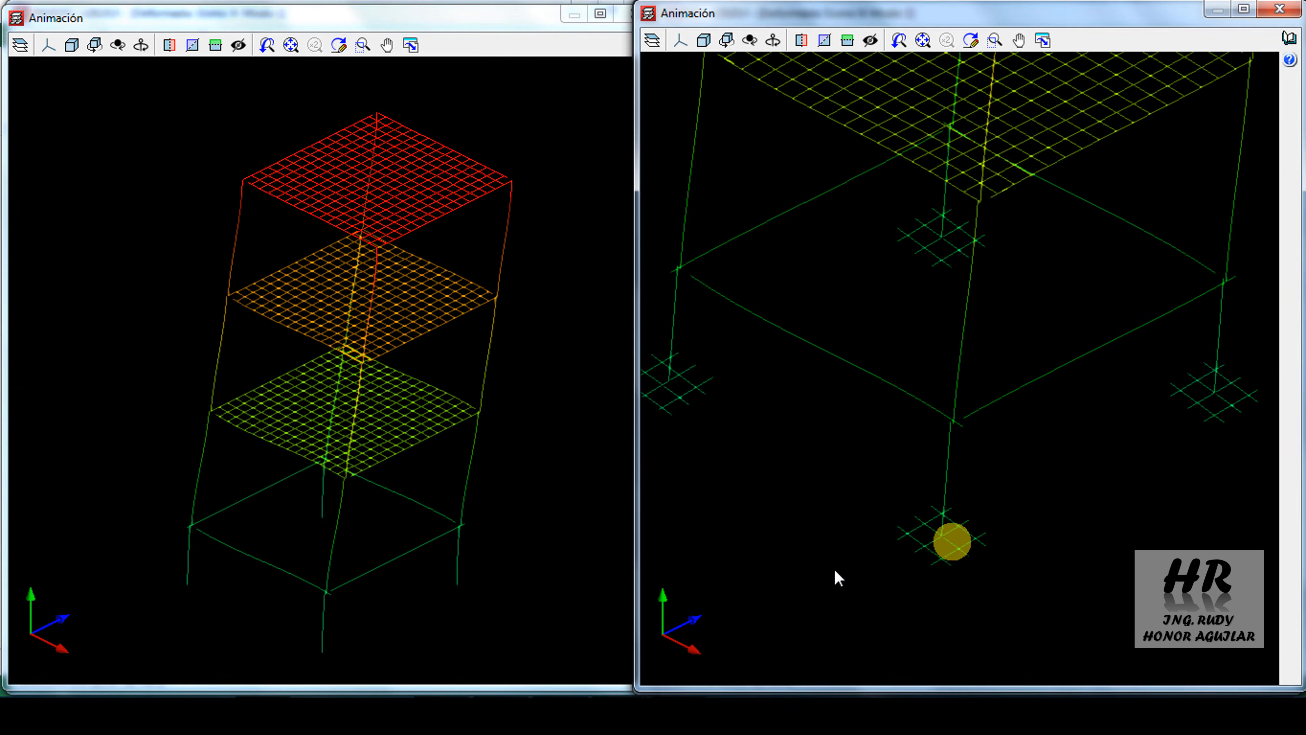
scroll(930, 556, "up", 2)
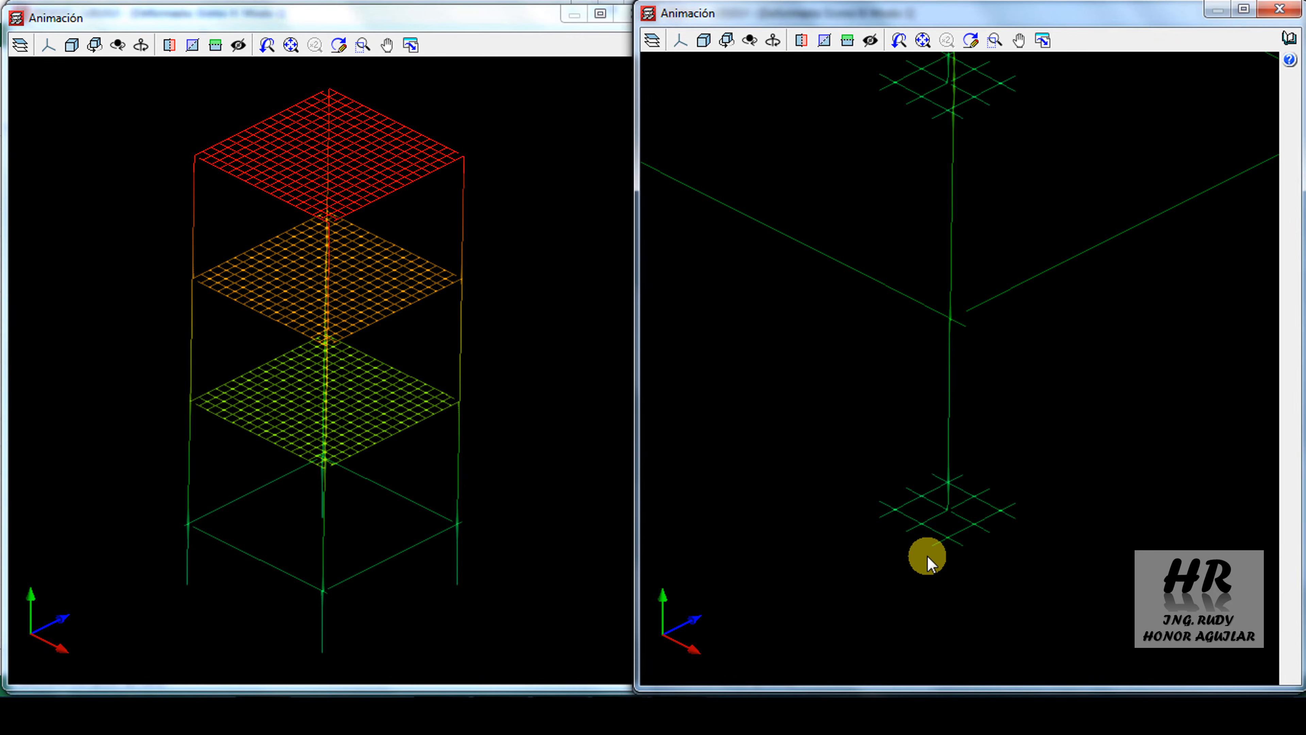
scroll(990, 525, "up", 4)
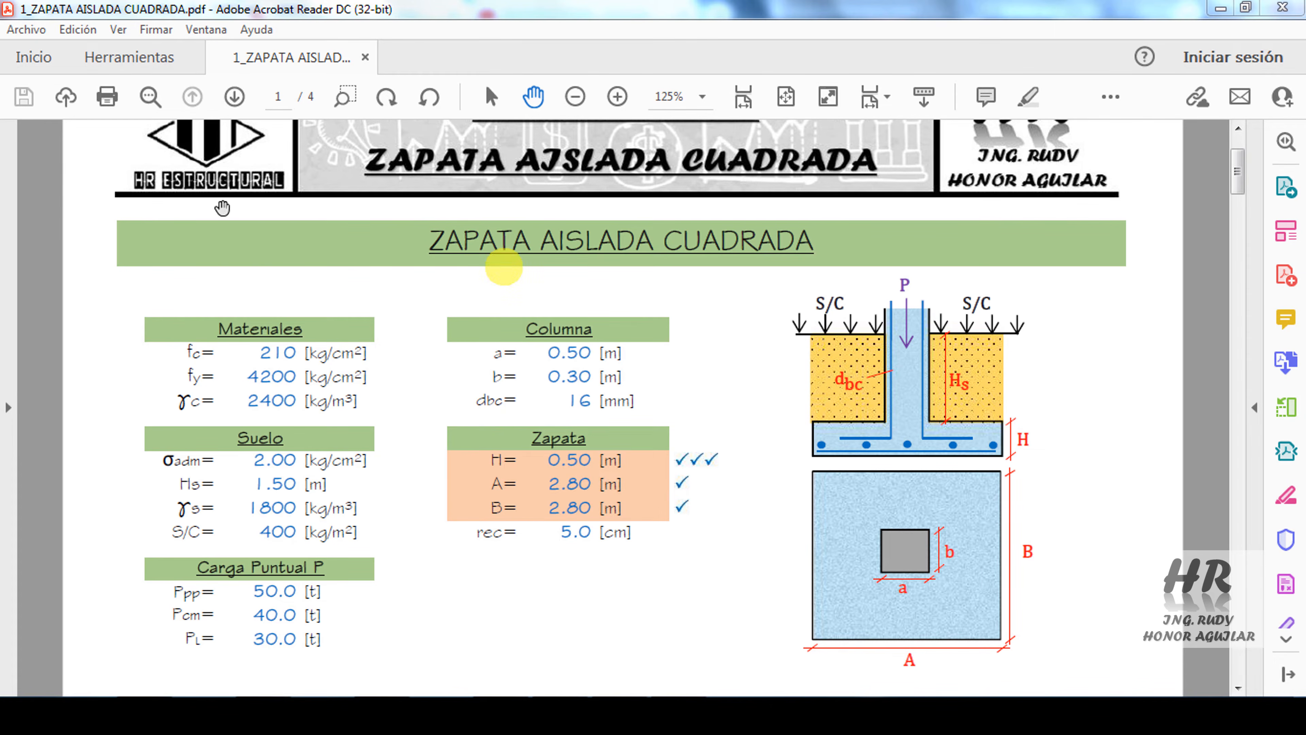
Switch to the ZAPATAS SUELO FLEXIBLE project in CYPECAD and review the concrete defined in its general data
left_click(625, 712)
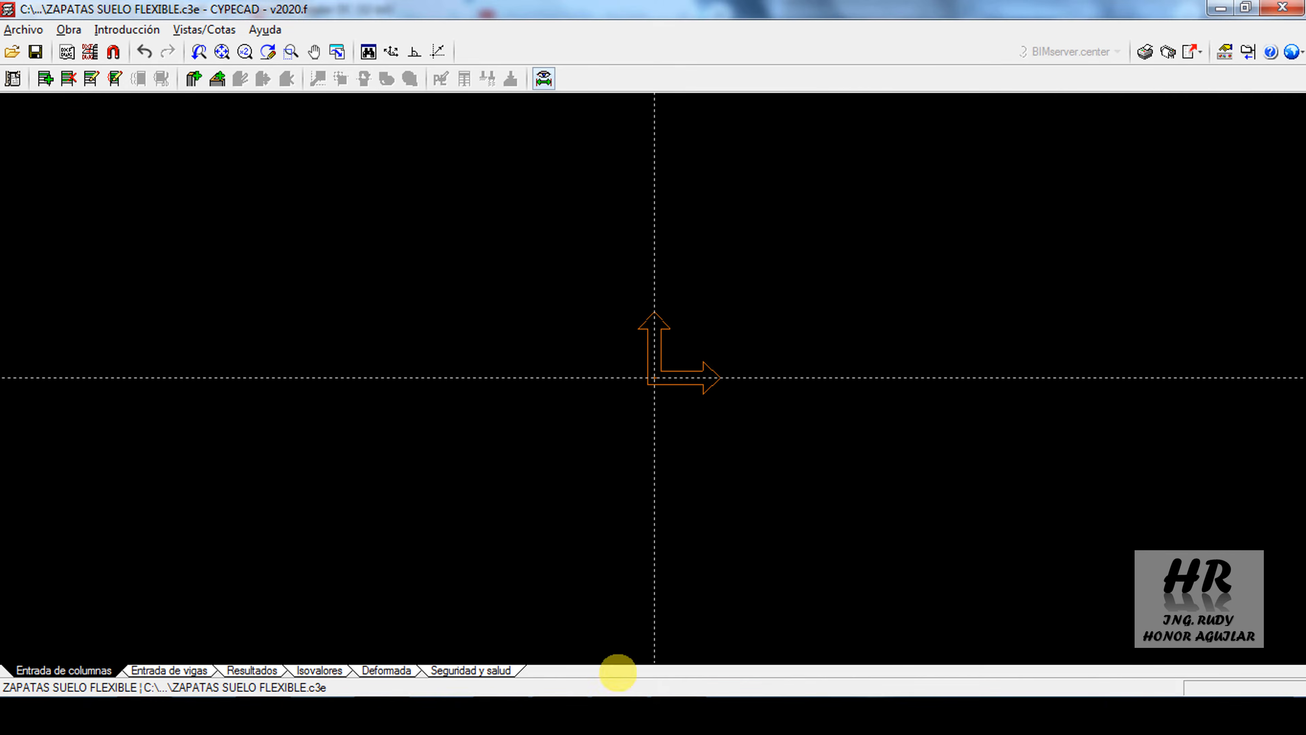
left_click(13, 78)
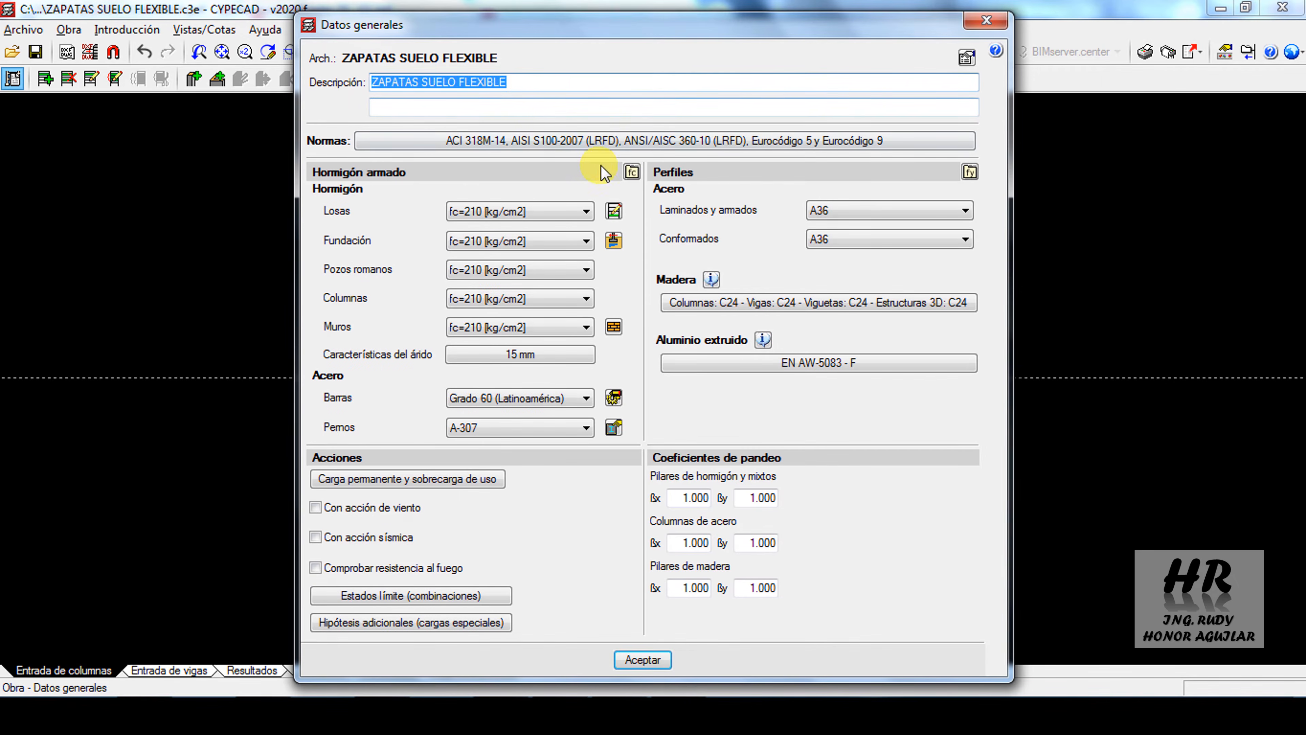
left_click(631, 172)
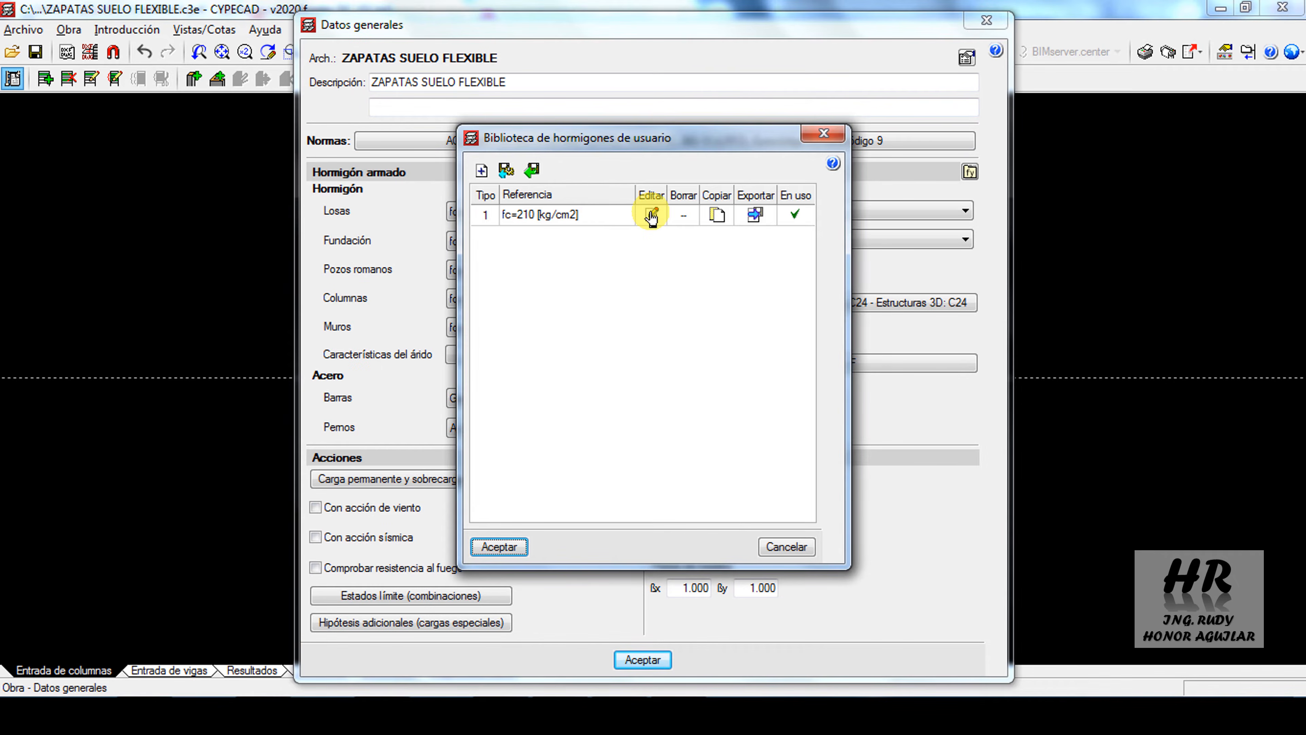
left_click(651, 214)
left_click(708, 350)
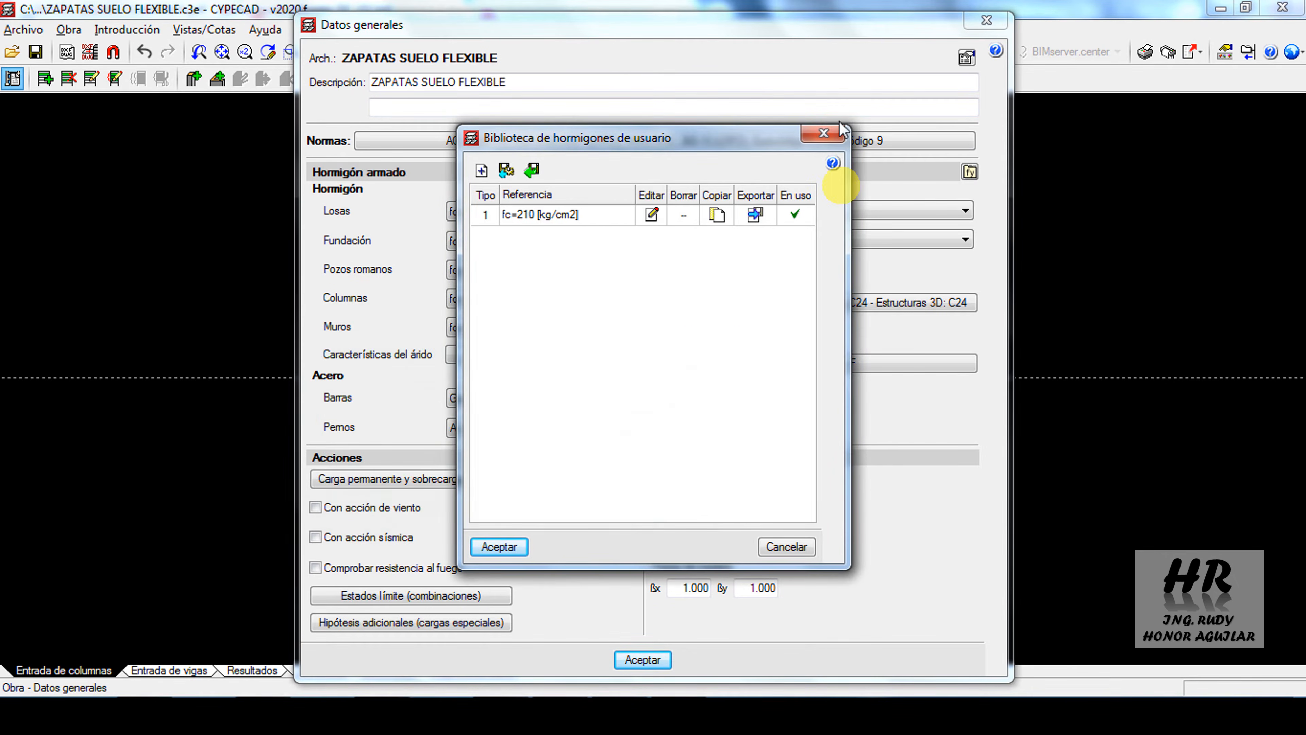
left_click(824, 133)
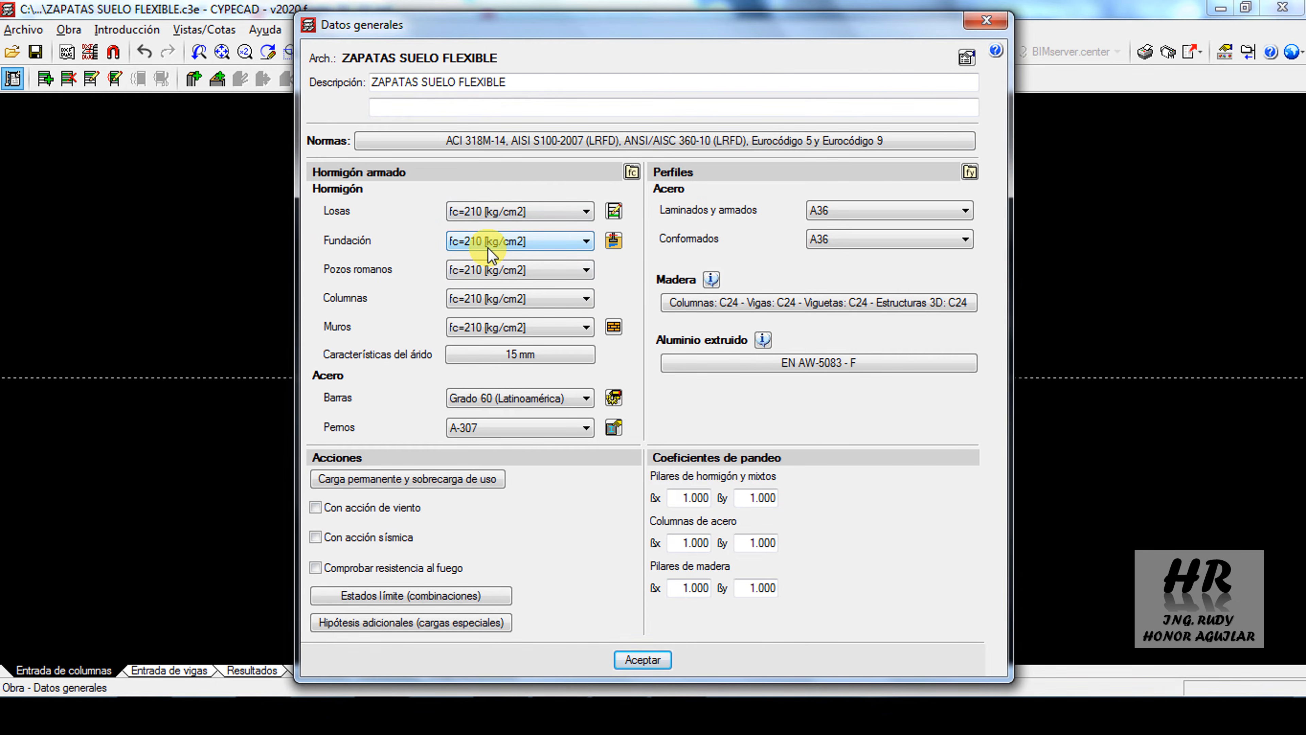
Check the foundation's allowable soil pressures and the reinforcing steel grade, and accept the general data
left_click(615, 240)
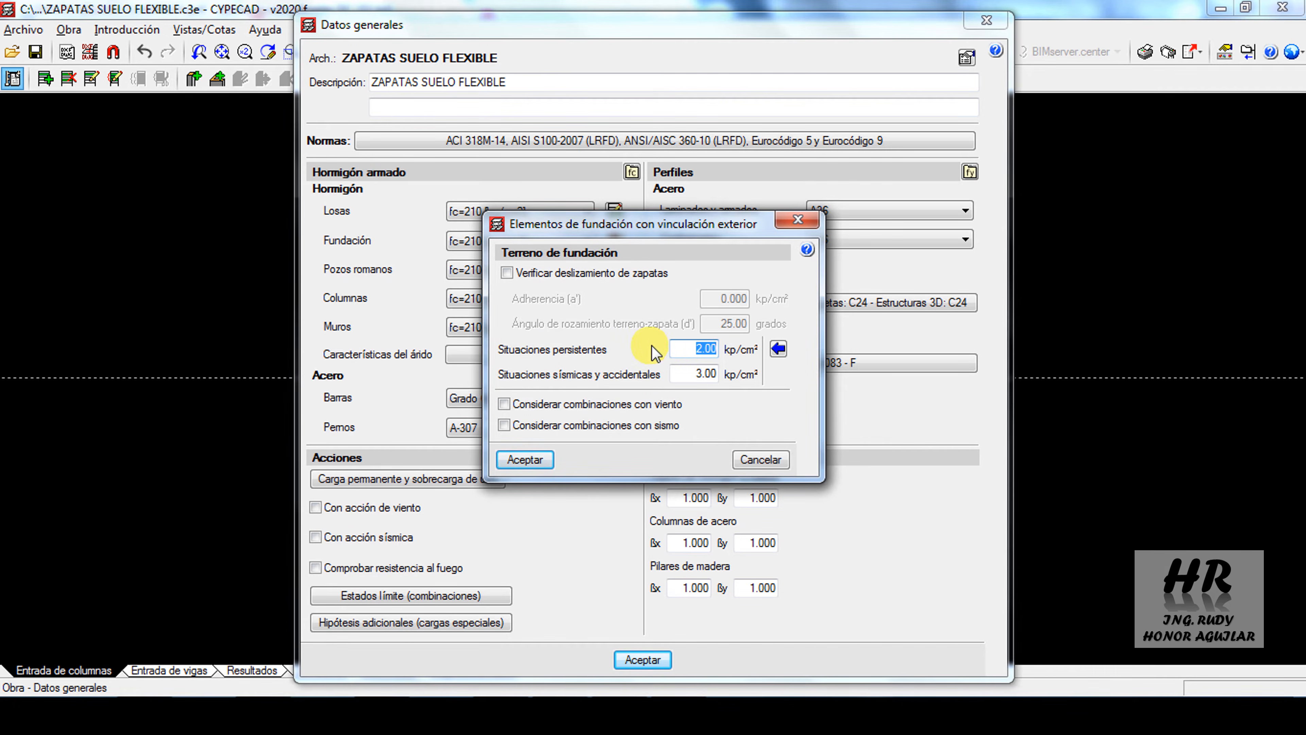
left_click(514, 458)
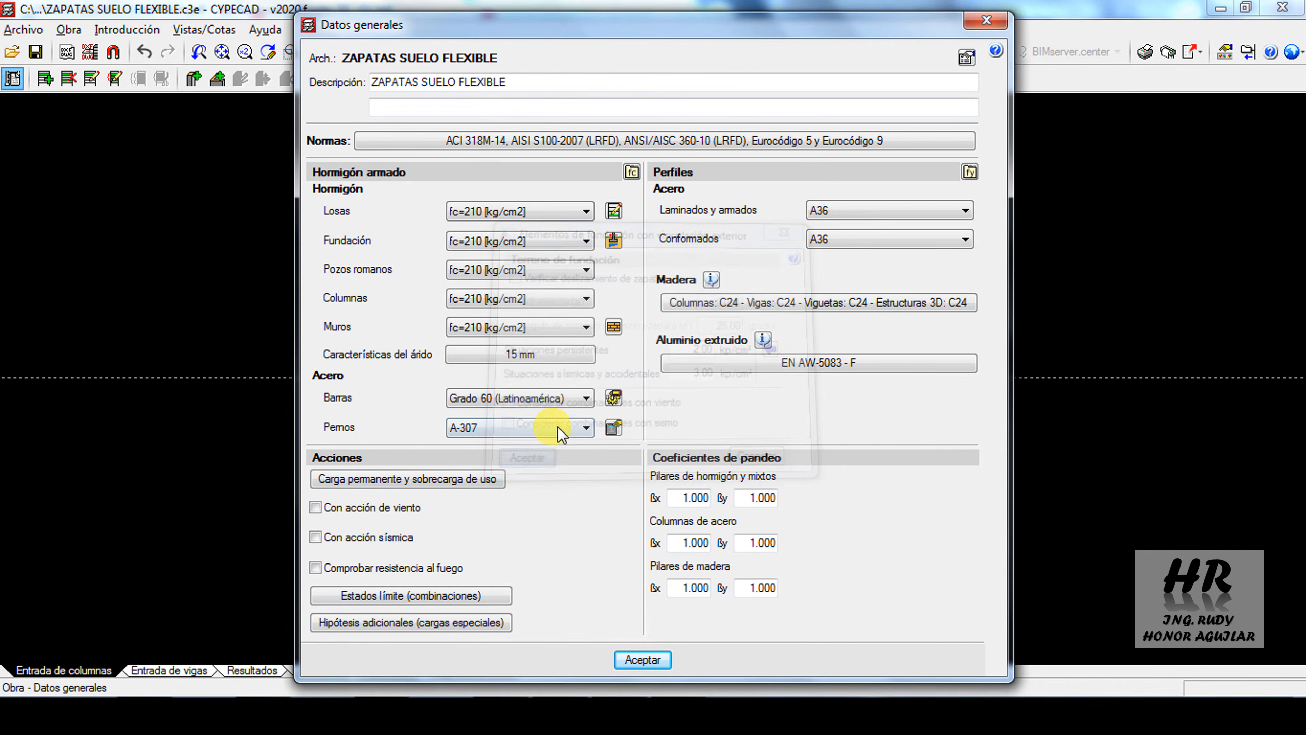
left_click(379, 708)
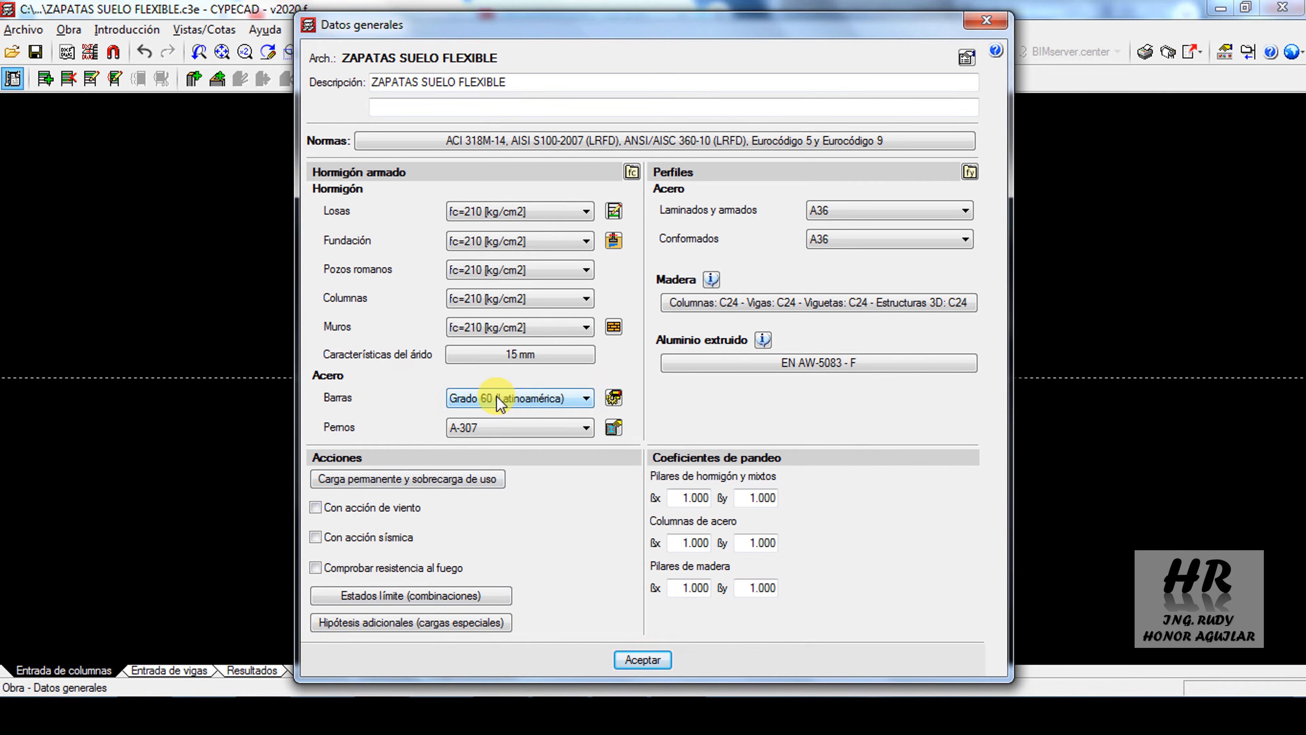
left_click(641, 659)
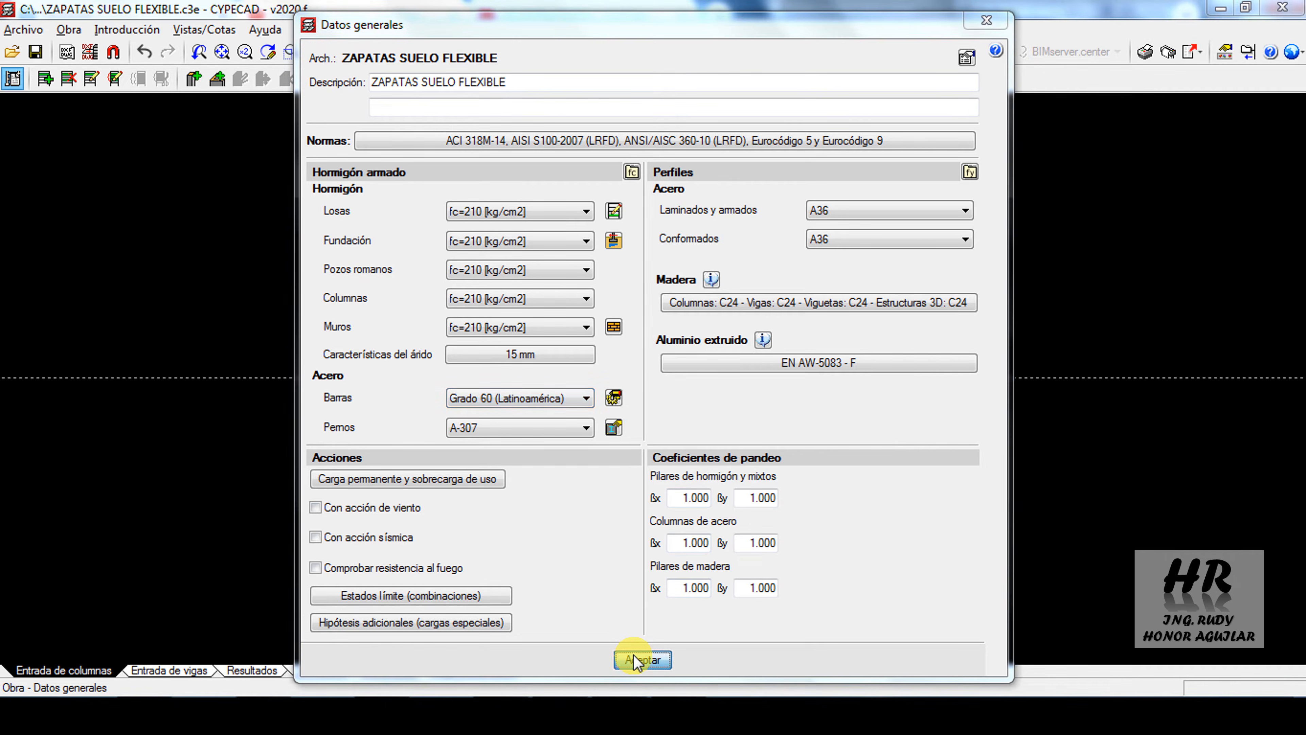
left_click(667, 573)
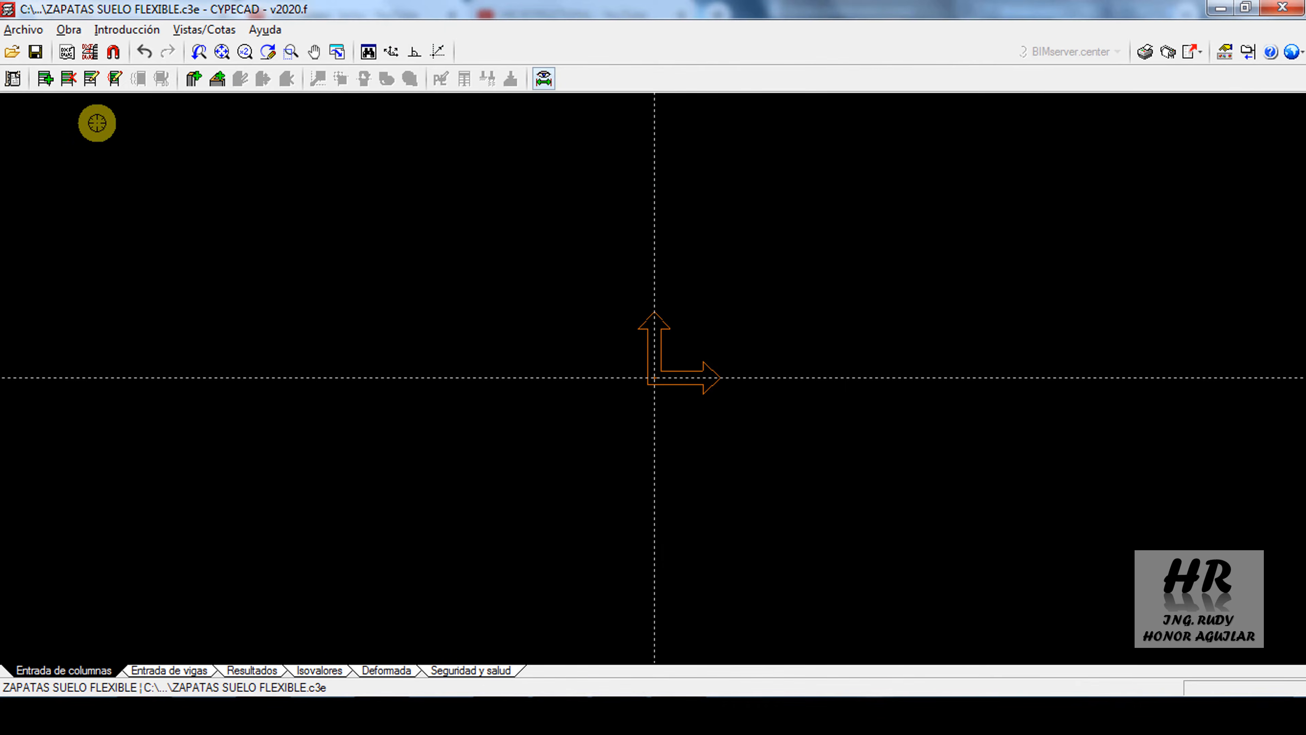
Check the floor height and foundation plane level of the project and accept them
left_click(91, 78)
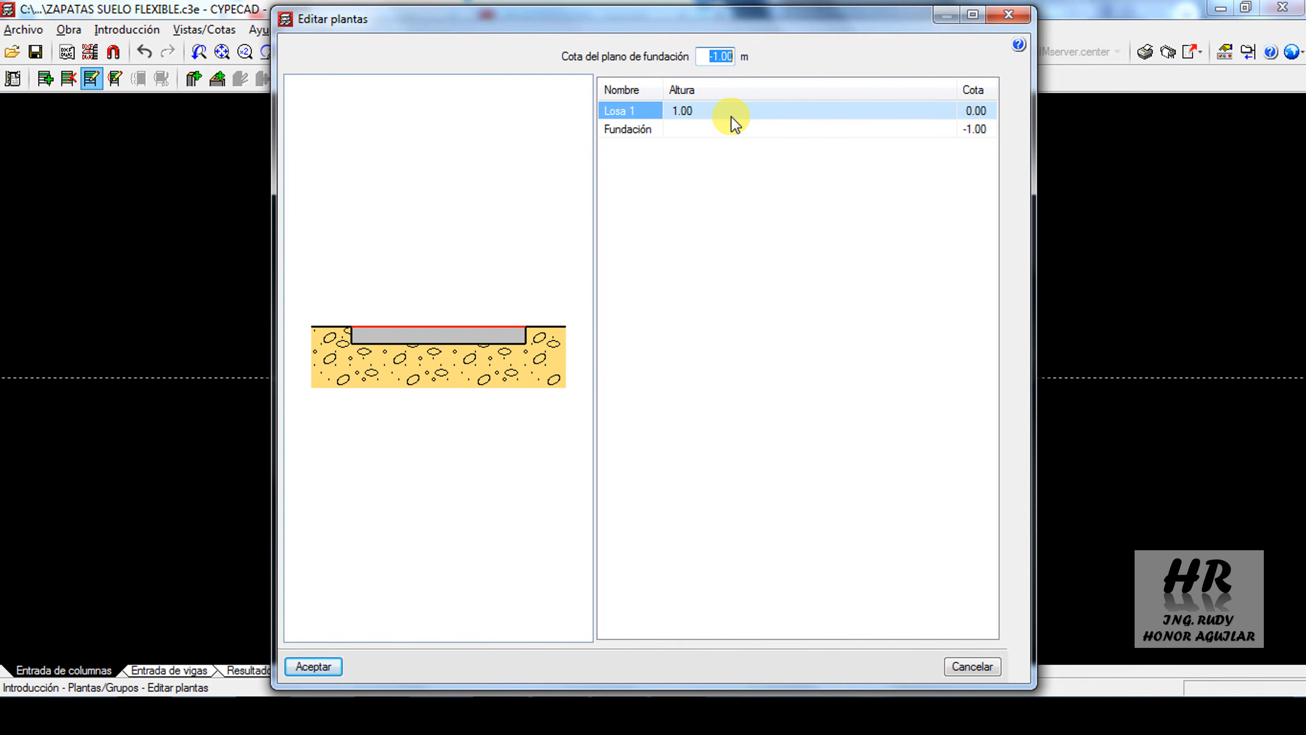
left_click(324, 668)
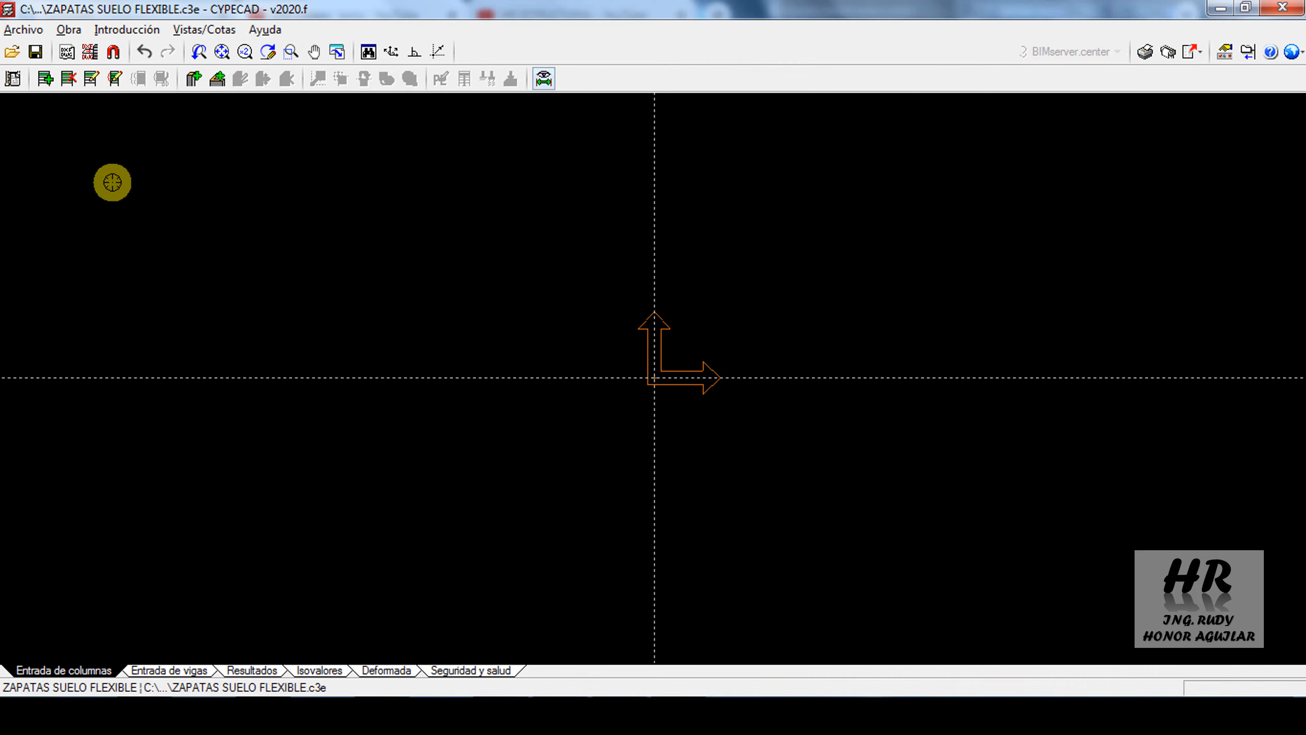
Define a new 50 x 30 cm column without external fixity (Sin vinculación exterior), using the column dimensions from the PDF example
left_click(194, 80)
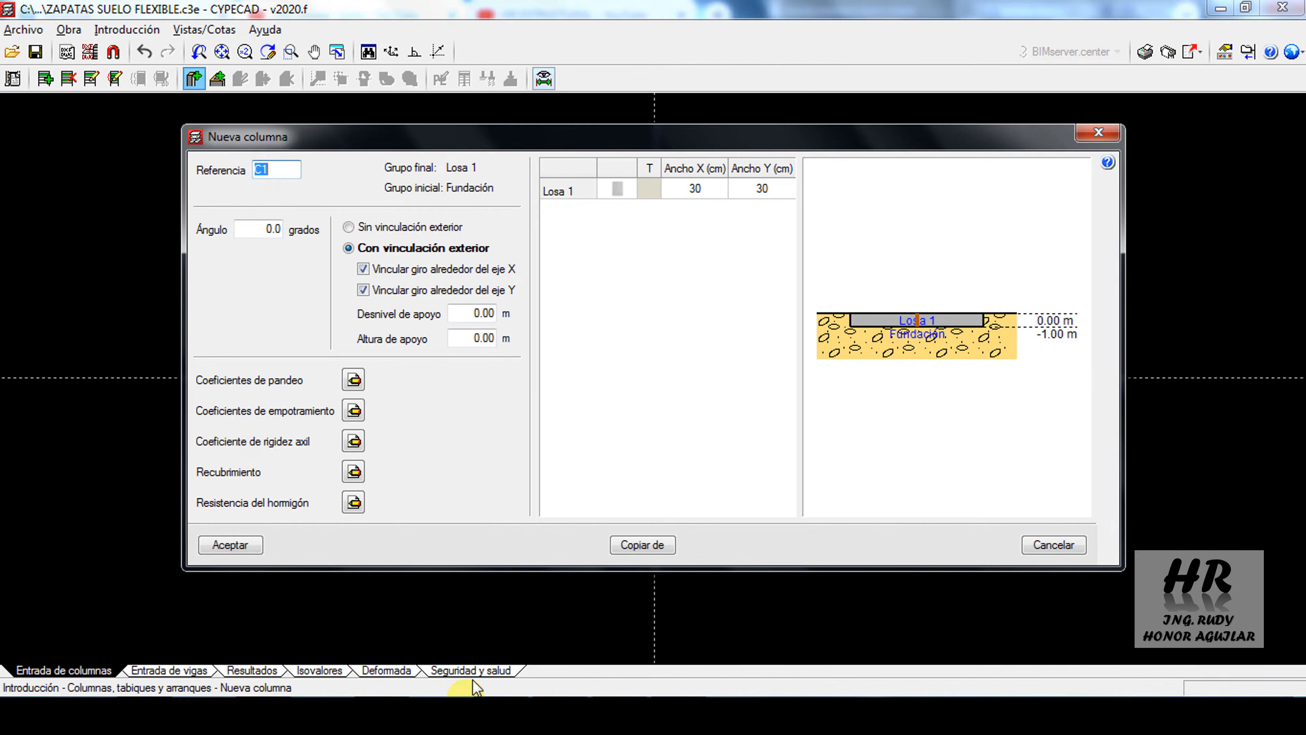
left_click(476, 714)
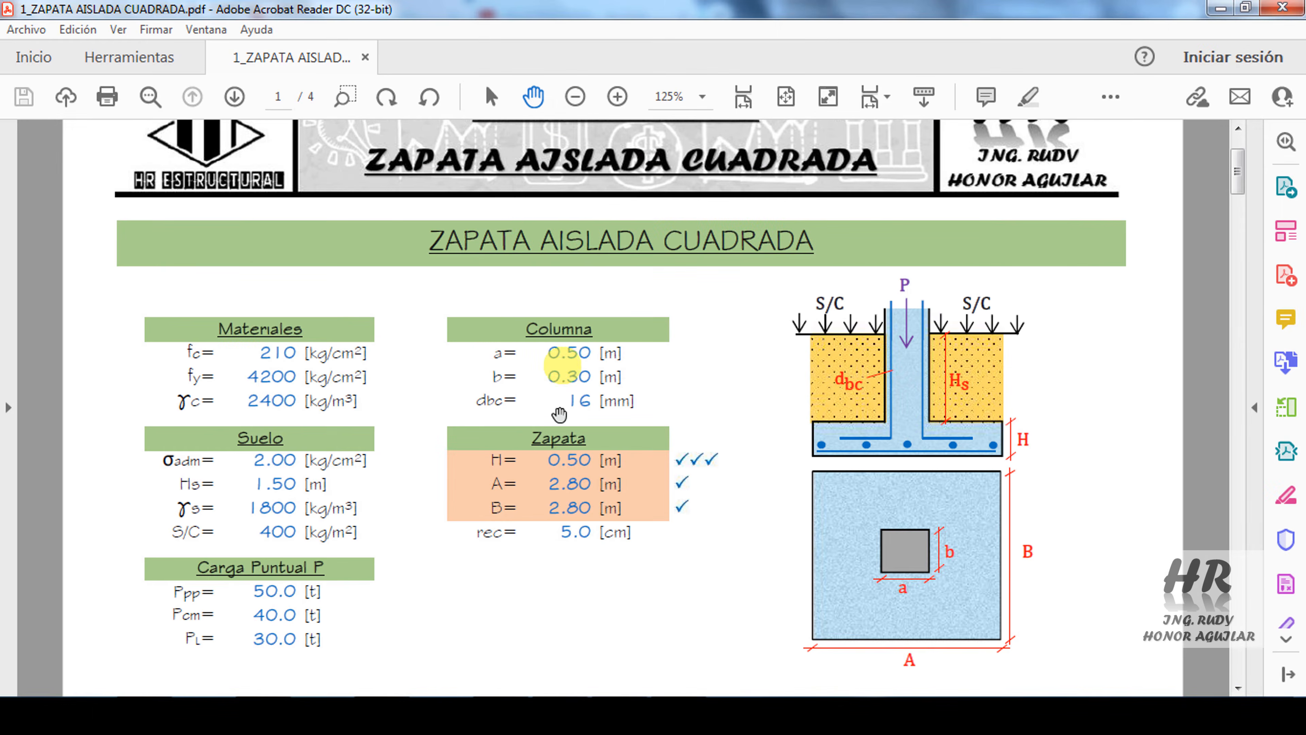
left_click(404, 714)
left_click(691, 194)
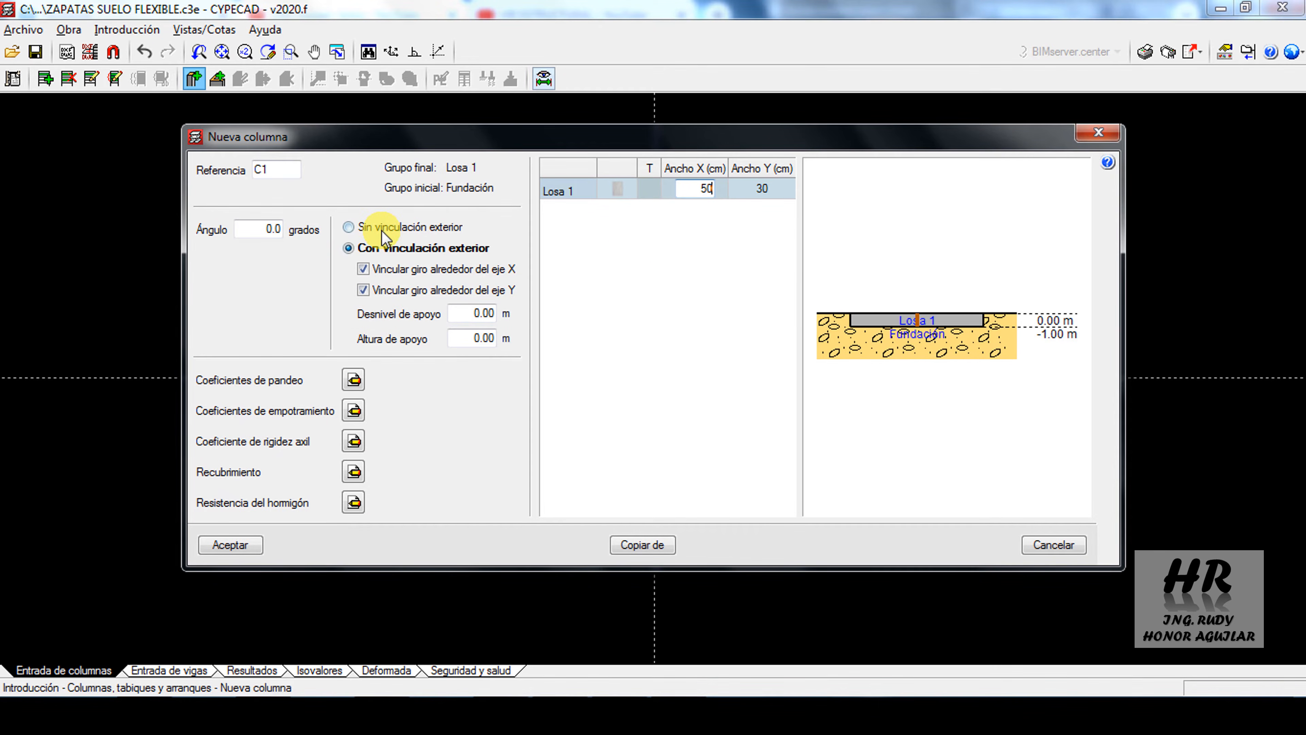
mouse_move(380, 238)
left_click(361, 229)
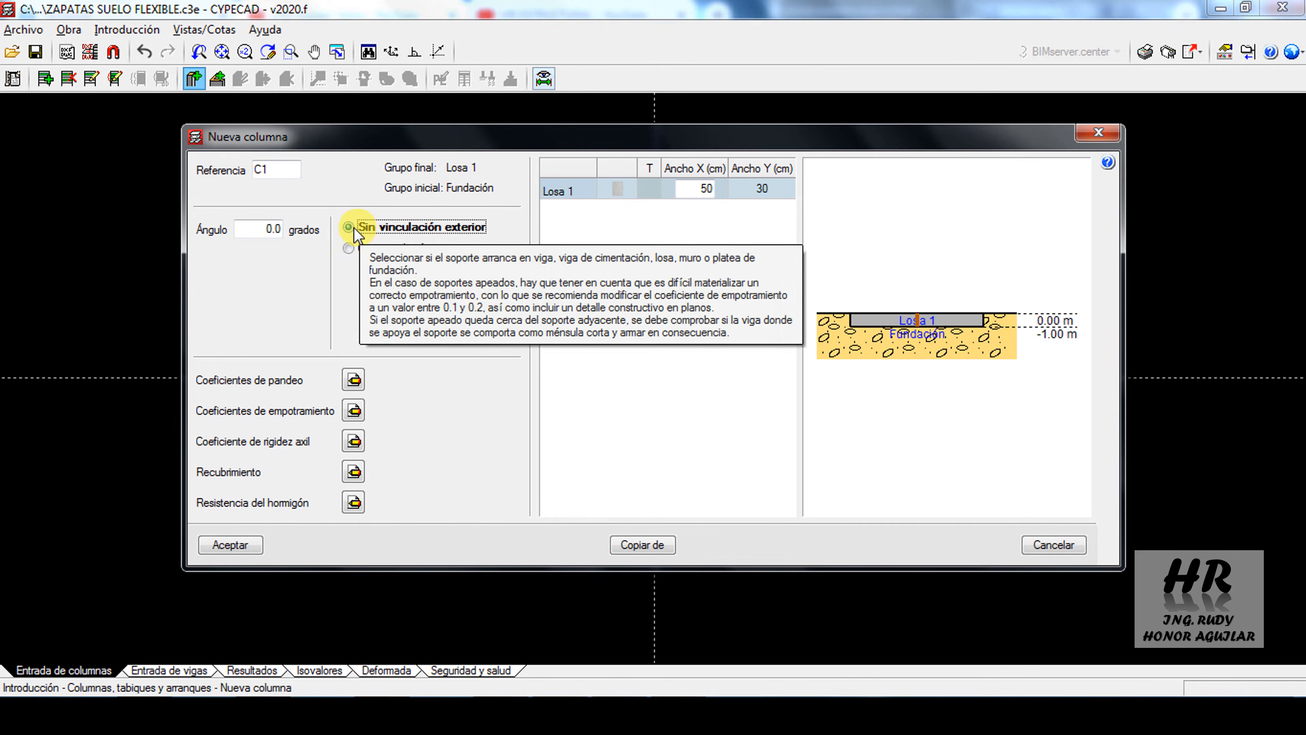
left_click(246, 546)
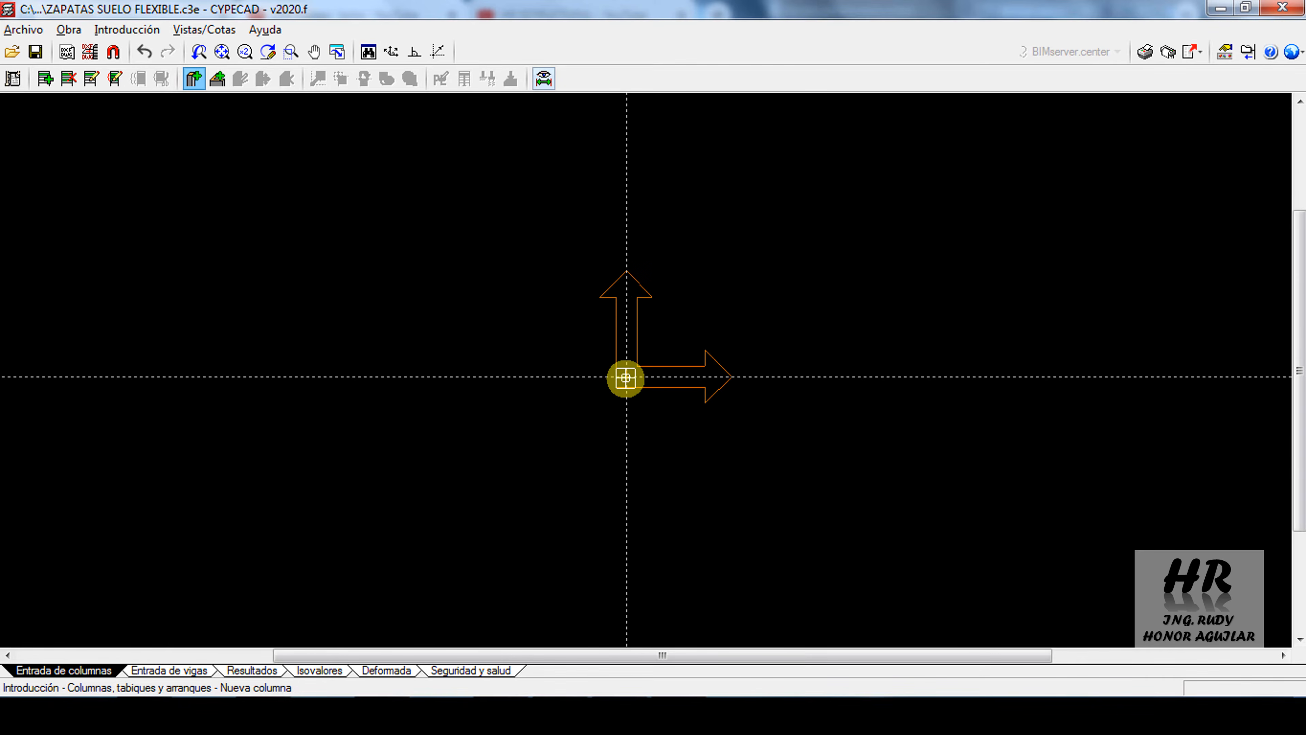
Place one column at the origin and a second one 4 m from it along the horizontal axis
left_click(626, 378)
middle_click_drag(933, 434, 546, 415)
scroll(549, 403, "down", 7)
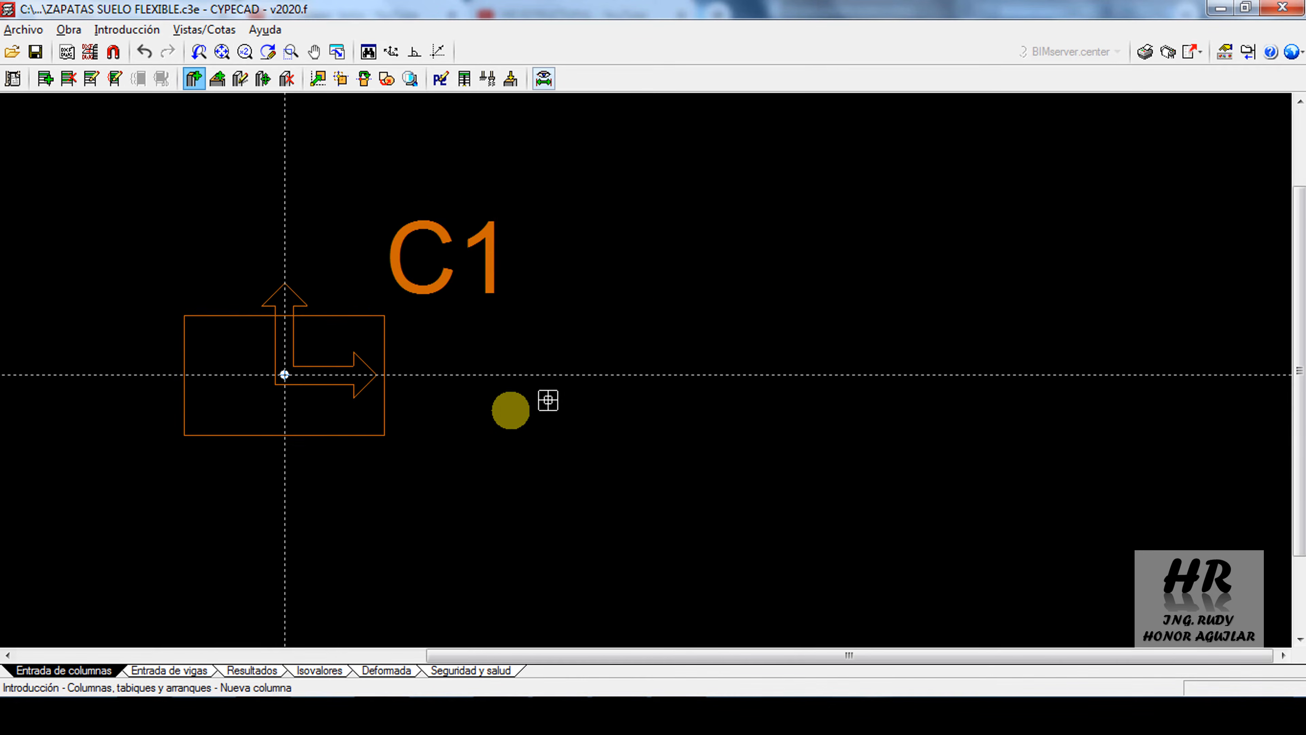
middle_click_drag(923, 448, 545, 452)
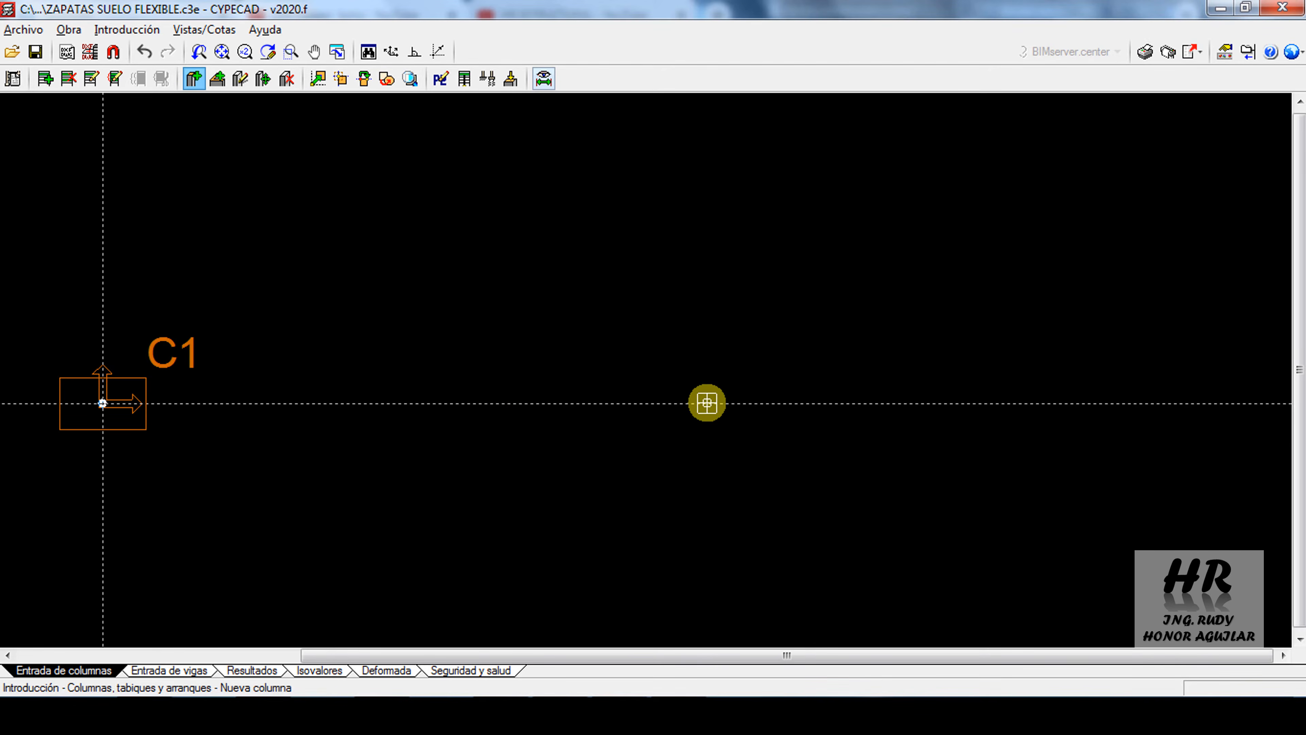
left_click(763, 403)
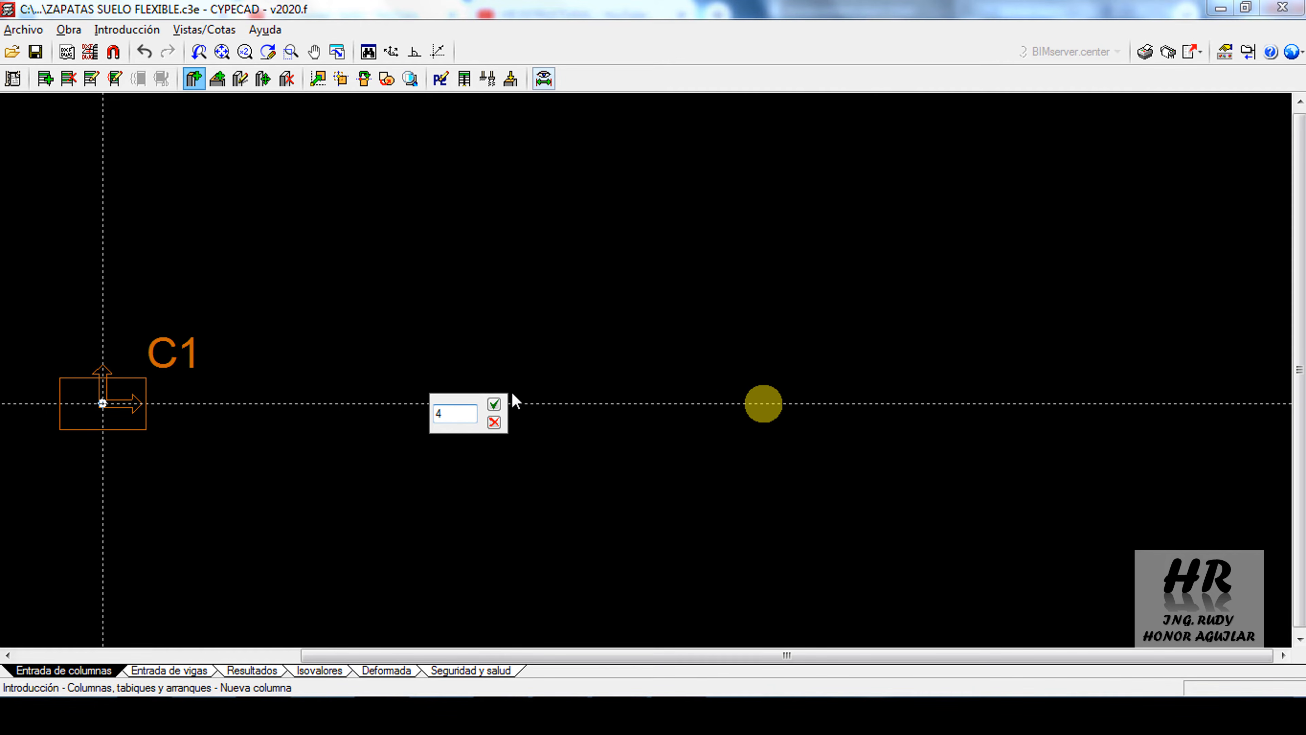
left_click(494, 404)
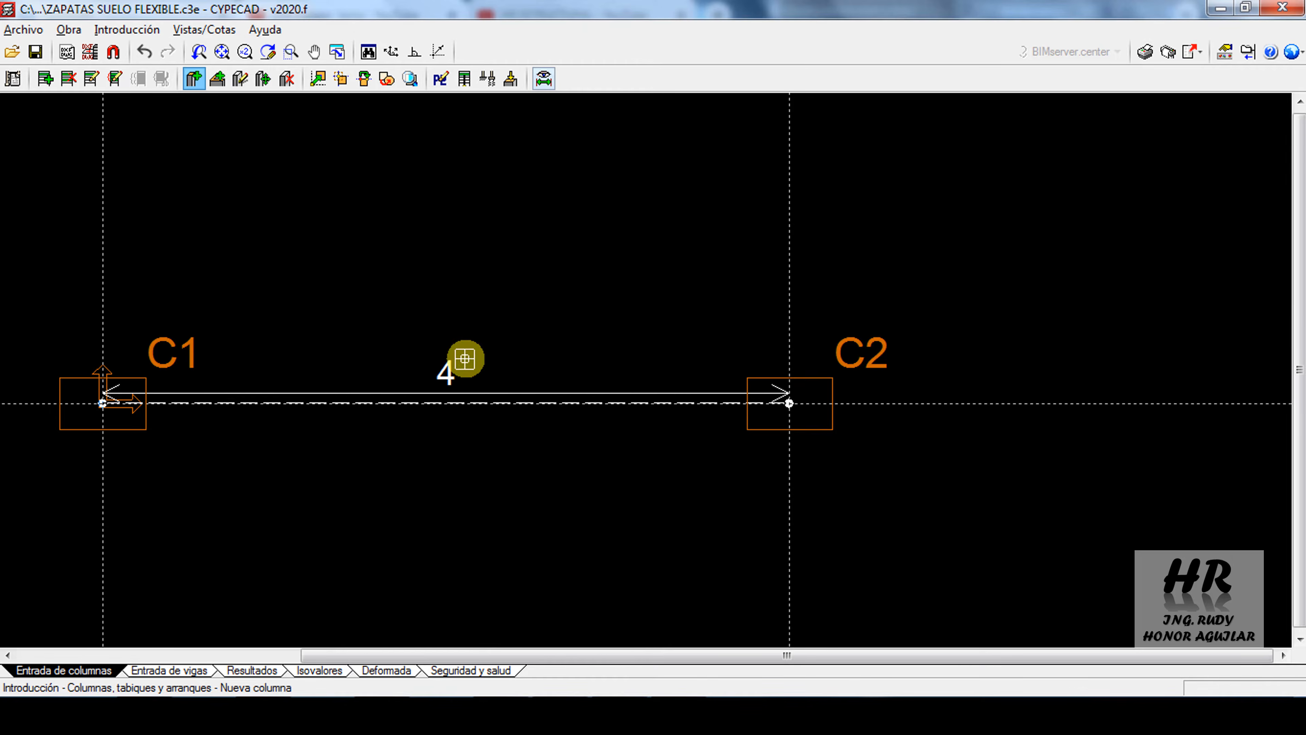
middle_click_drag(462, 363, 668, 349)
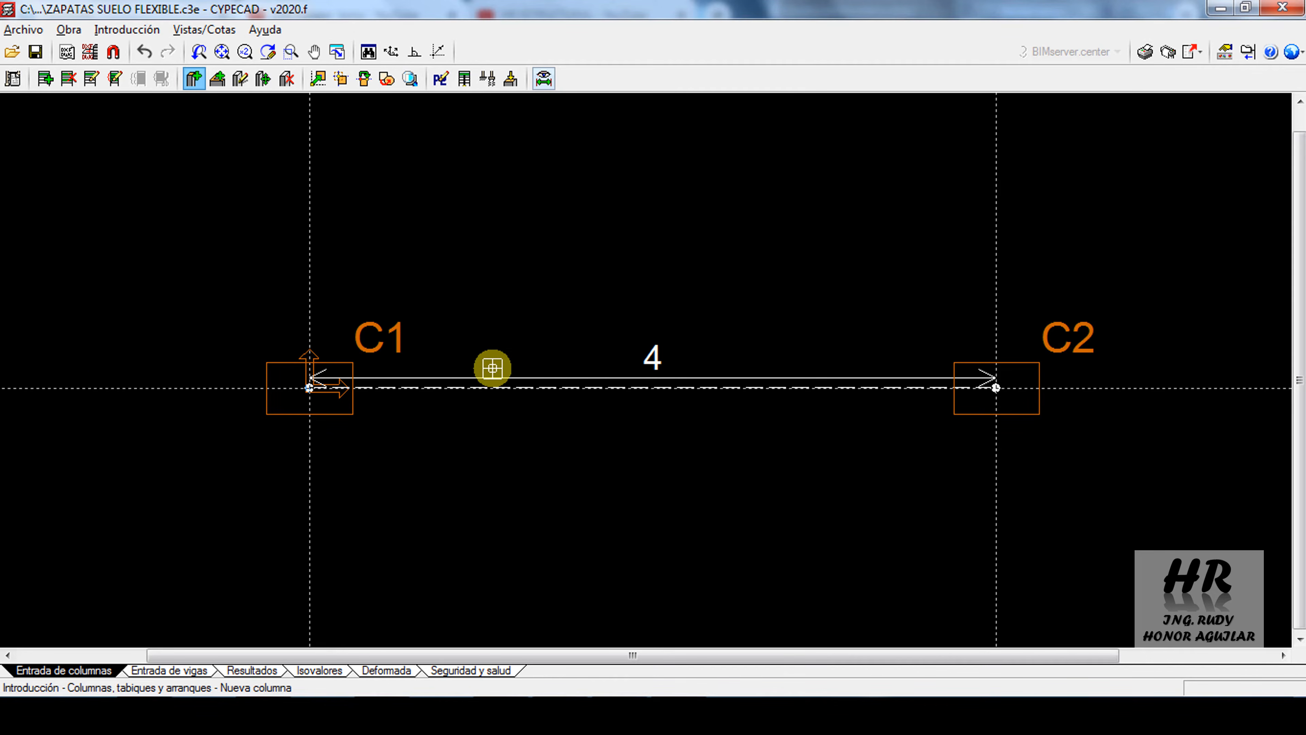
right_click(373, 195)
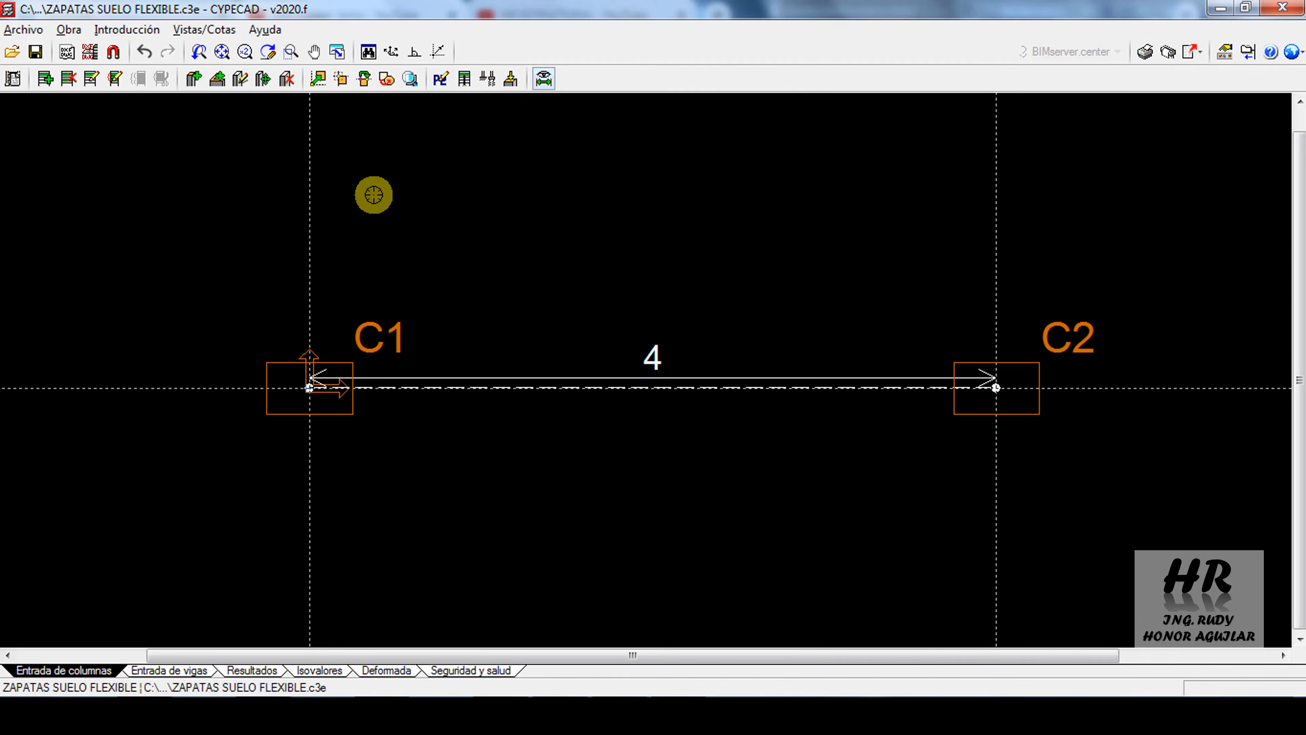
Assign axial head loads to column C1 based on the PDF: 49.64 t self-weight, 40 t permanent and 30 t live load
left_click(511, 92)
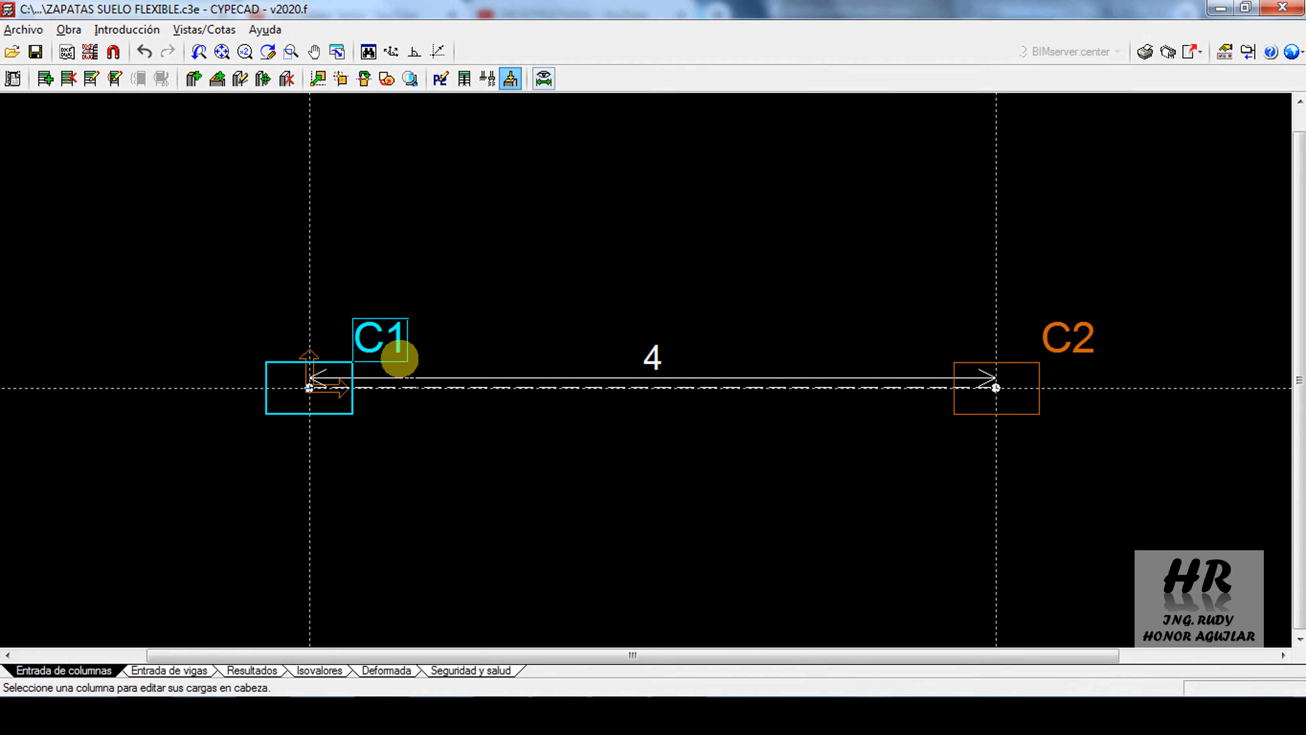
left_click(294, 395)
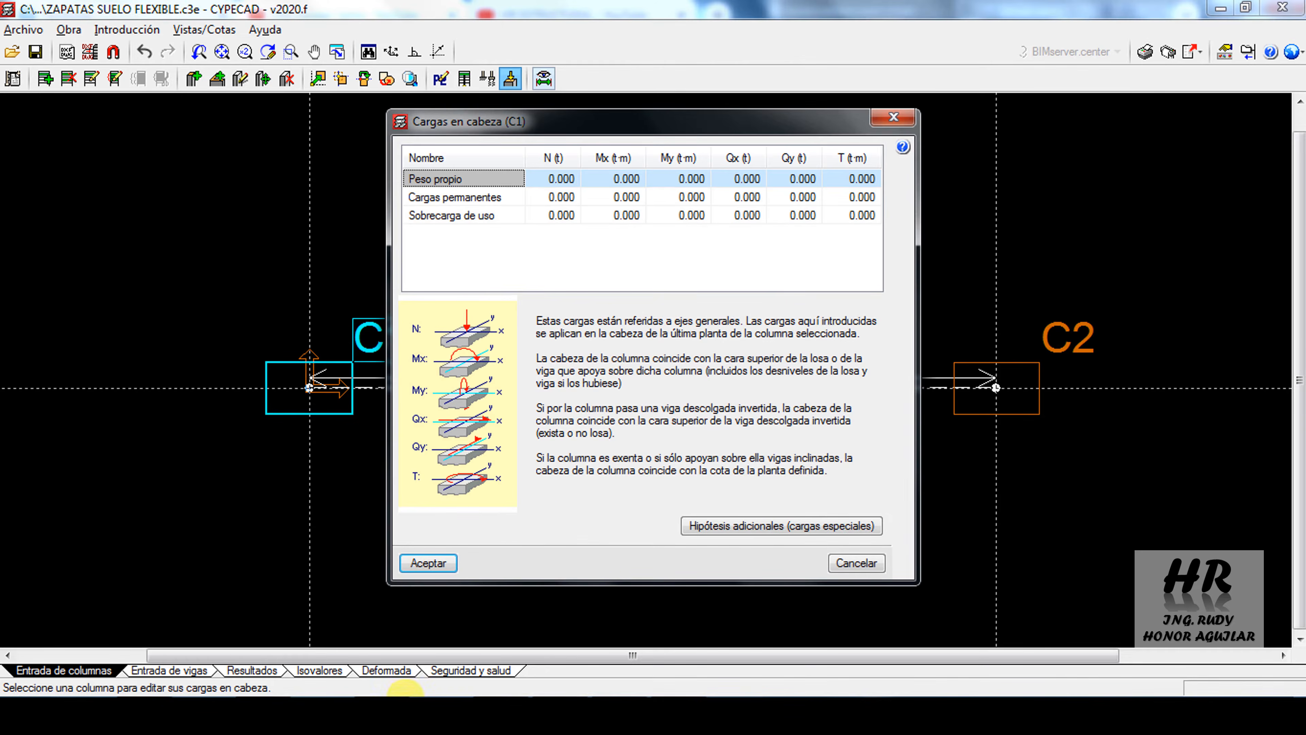
left_click(384, 711)
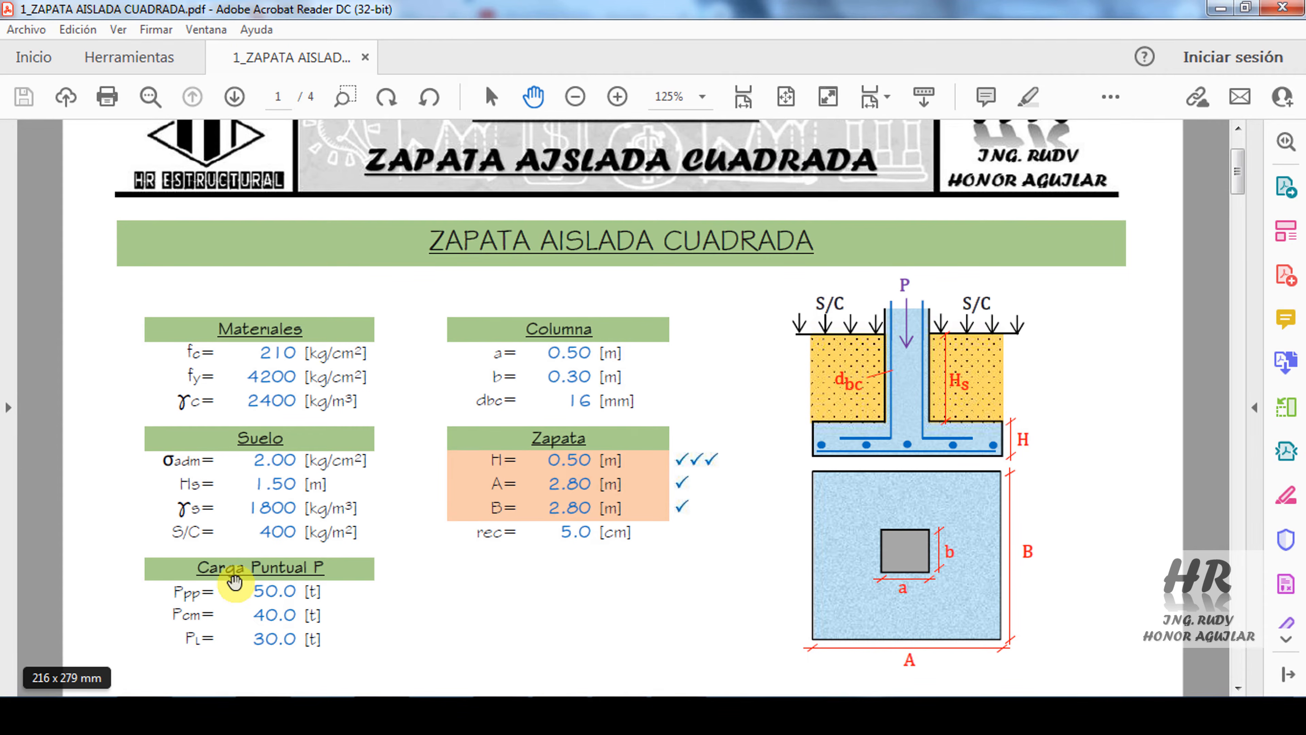
left_click(379, 712)
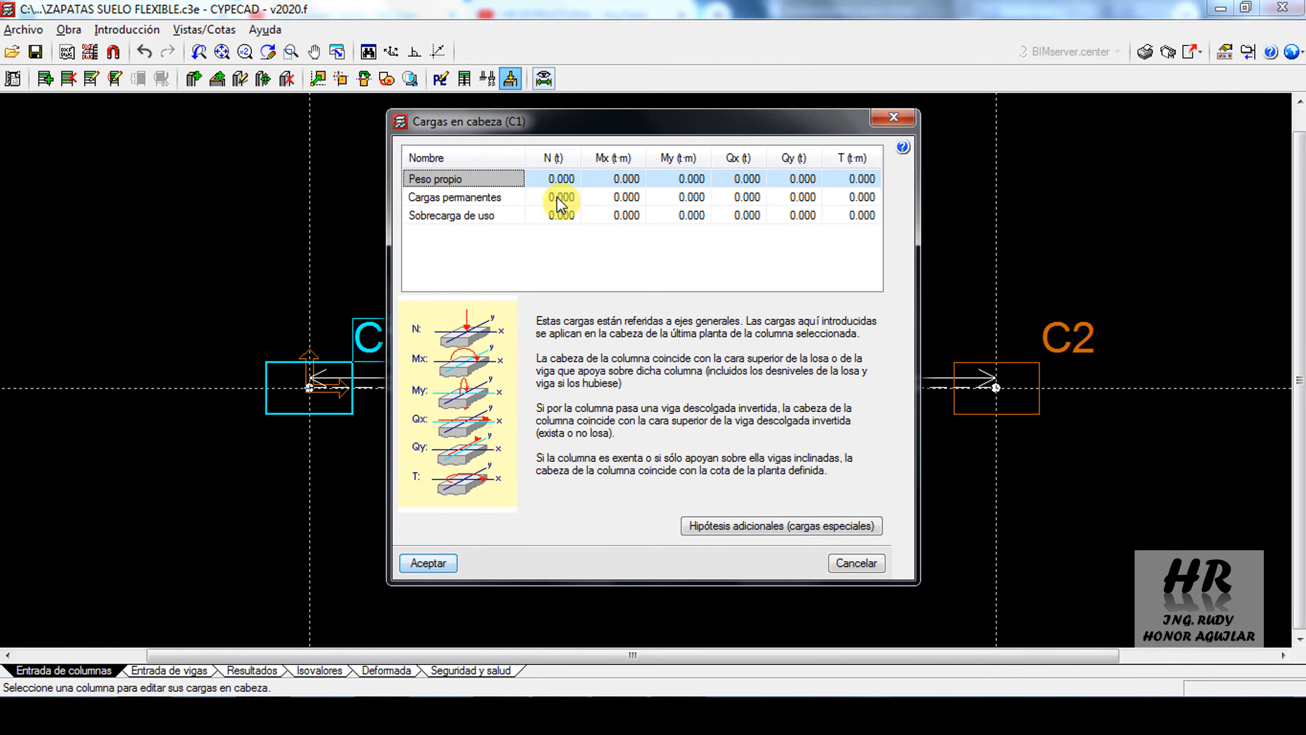
left_click(564, 181)
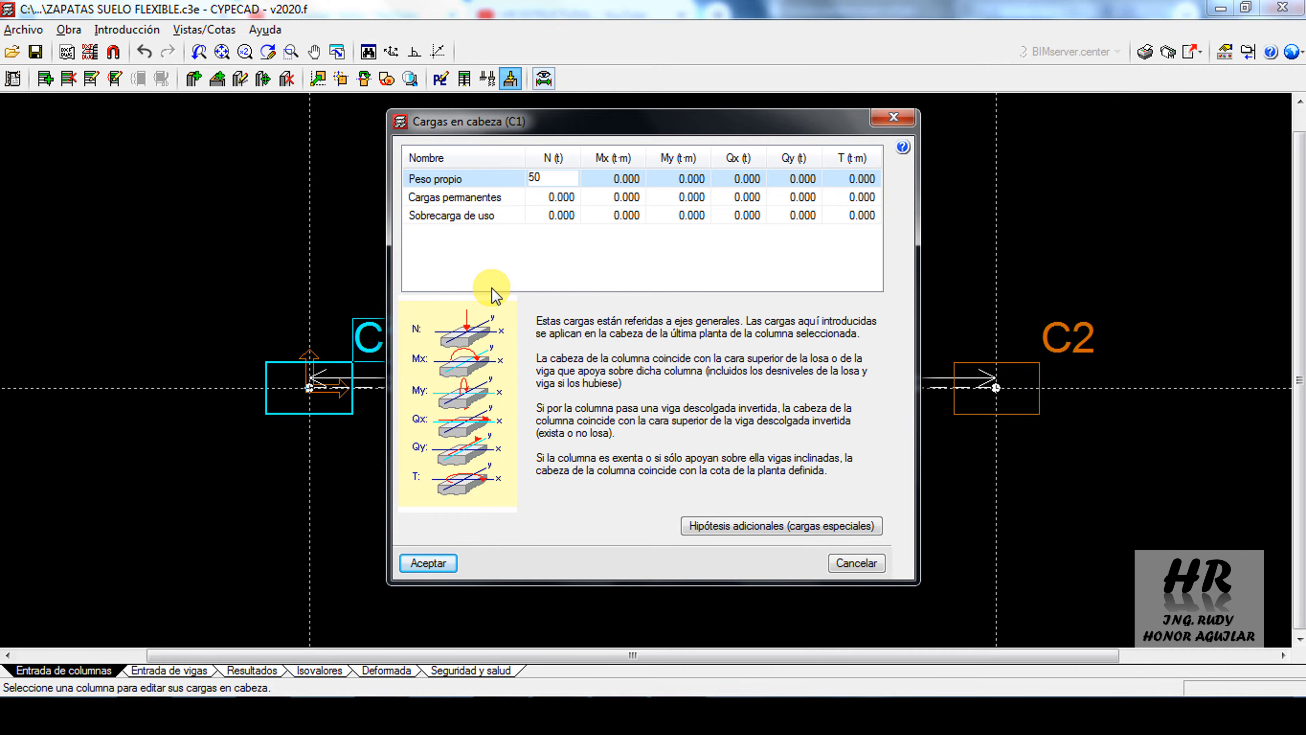
key("Return")
key("Return")
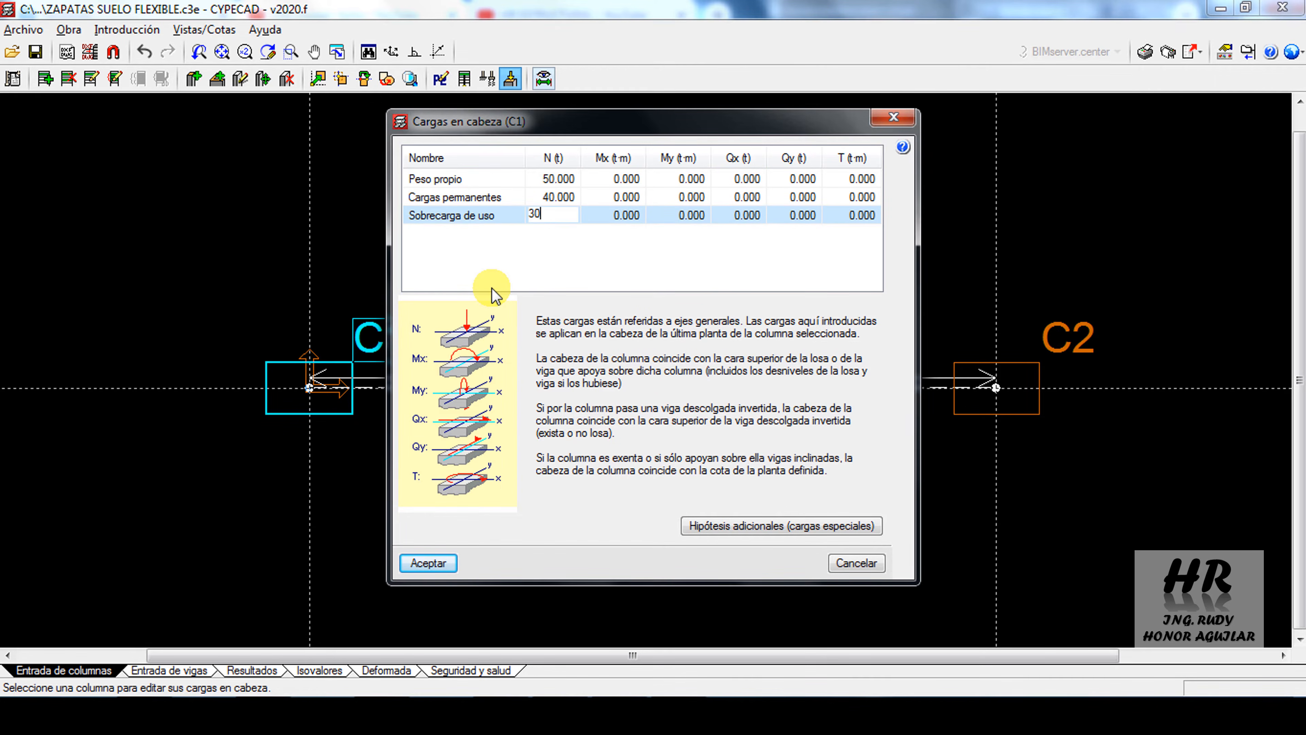
type("30")
key("Return")
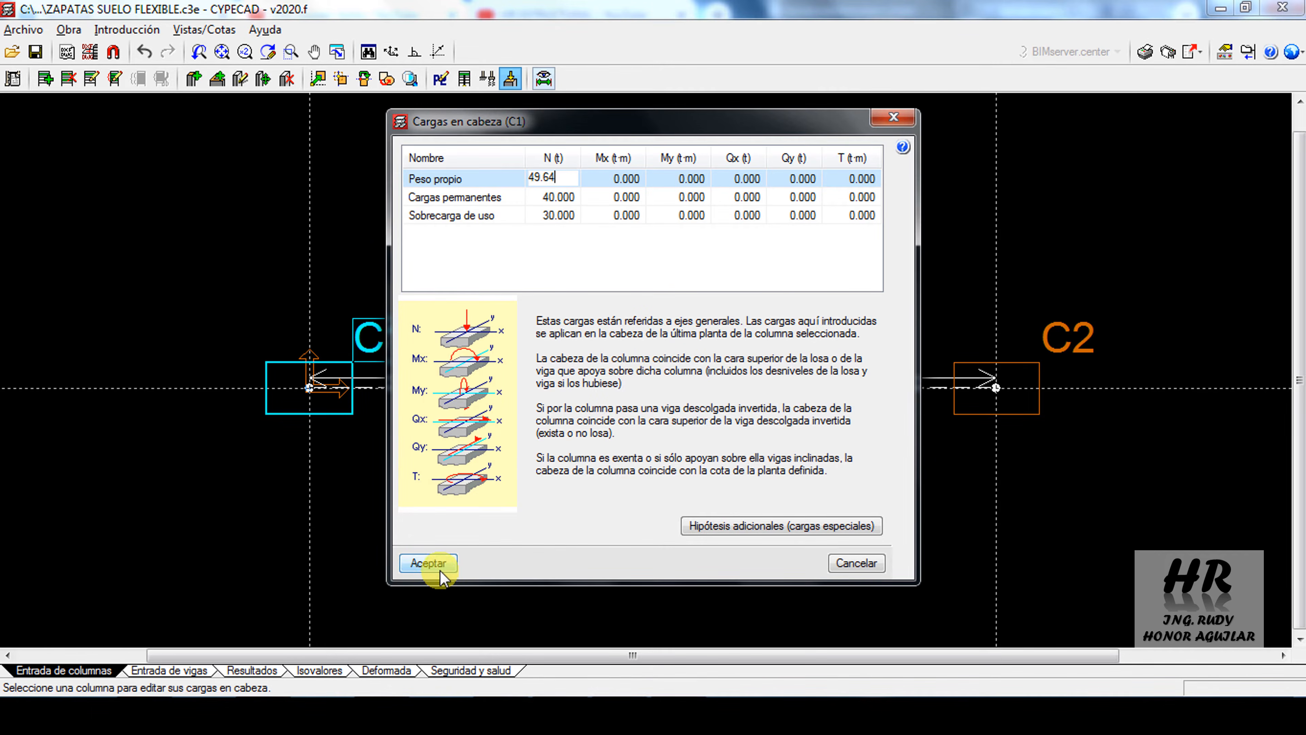
left_click(429, 563)
Assign axial head loads to column C2: 49.64 t self-weight, 40 t permanent and 30 t live load
left_click(977, 383)
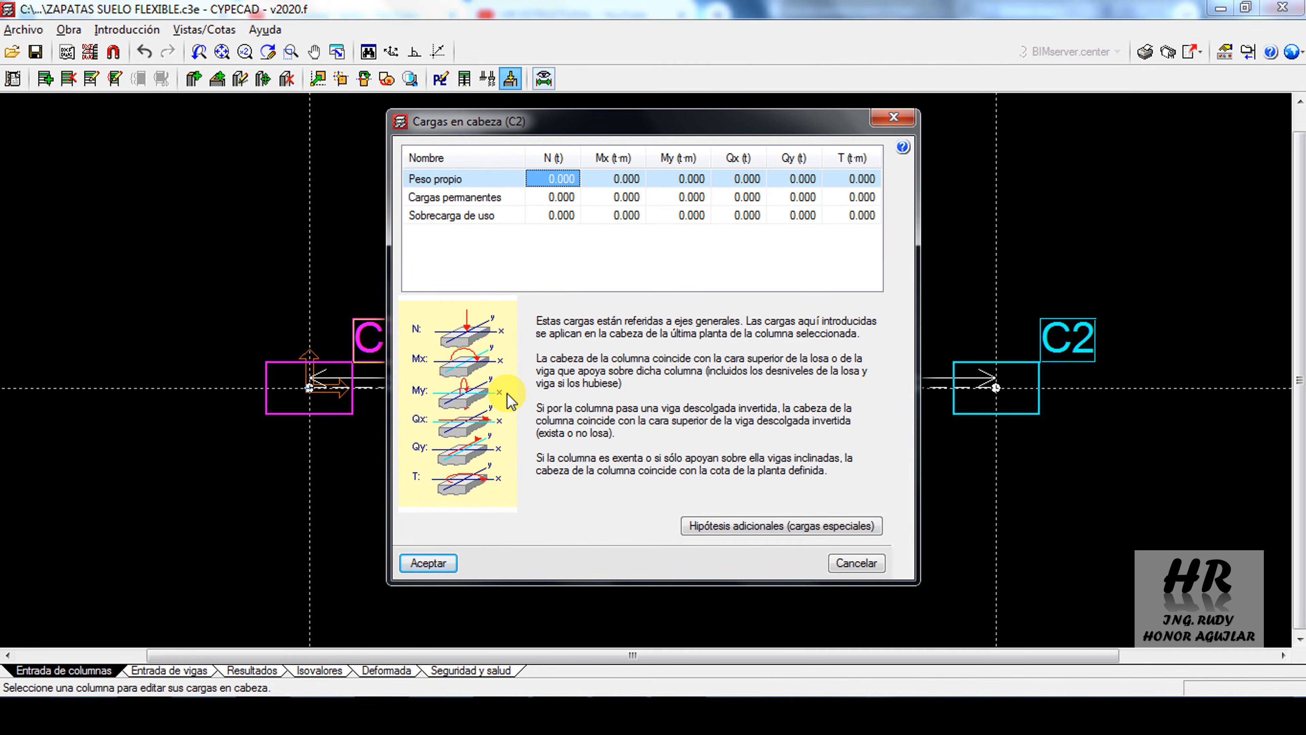
type("49.64")
key("Return")
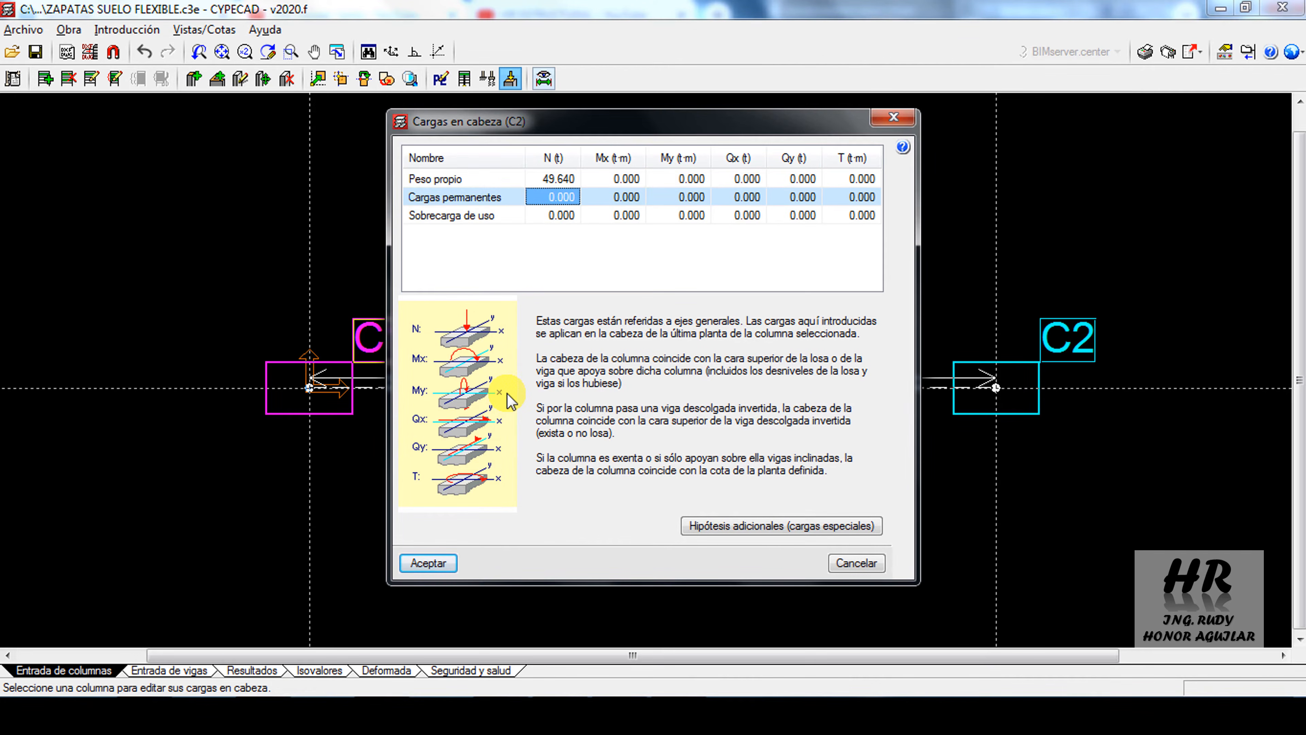
type("40")
key("Return")
type("30")
key("Up")
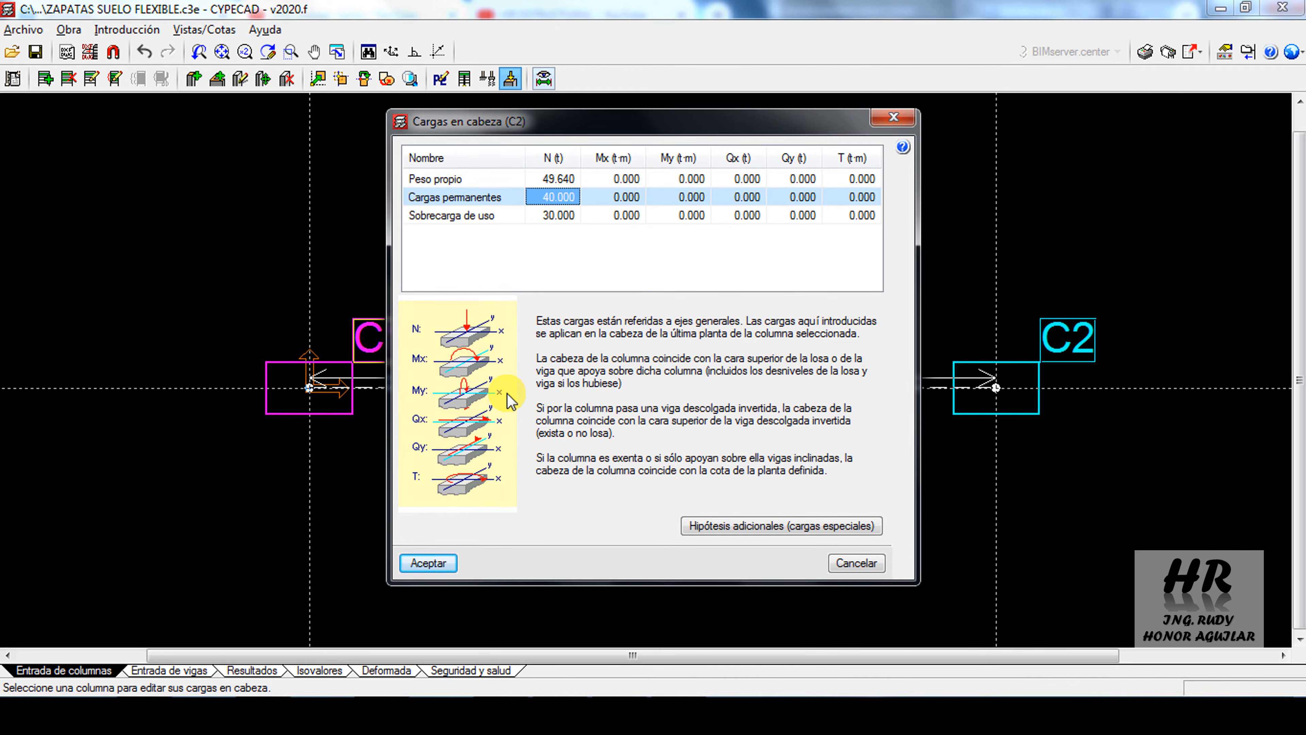
left_click(430, 563)
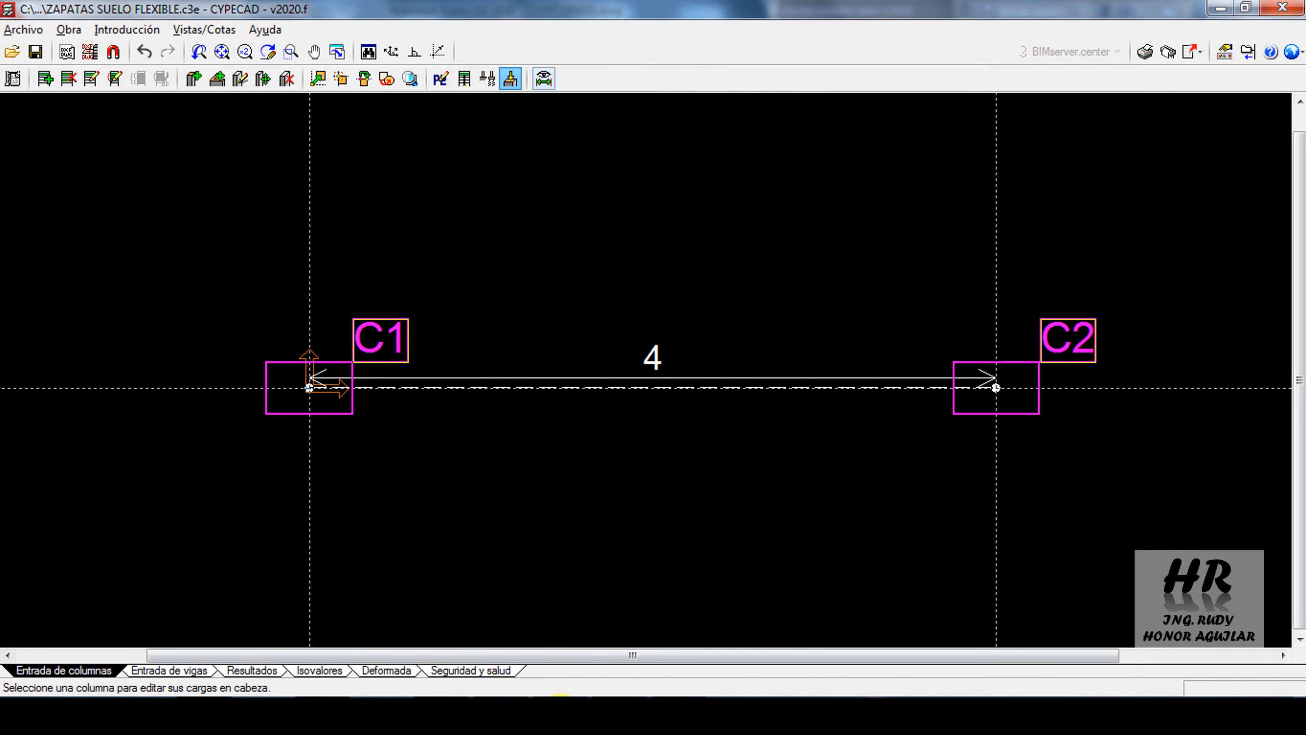
Review the square footing outline in the AutoCAD drawing CONTORNOS, then return to CYPECAD and bring up the drawing template
left_click(563, 716)
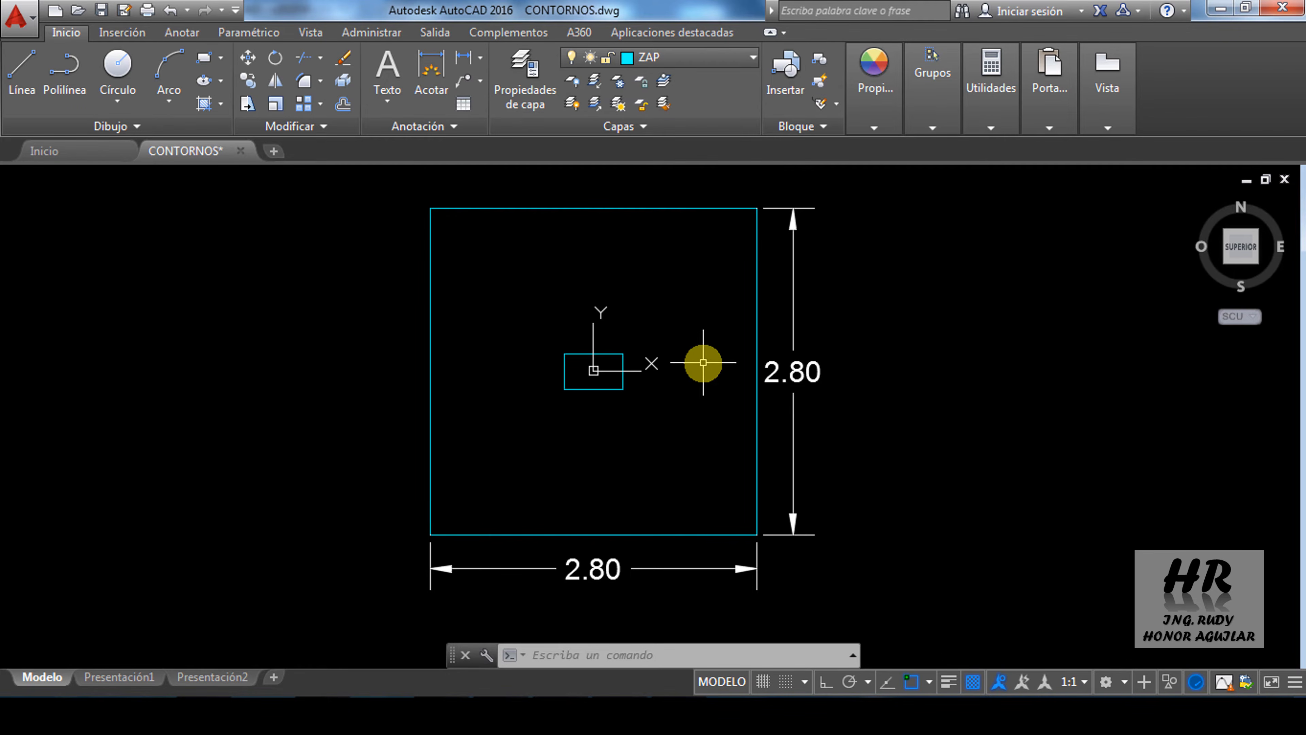
left_click(326, 713)
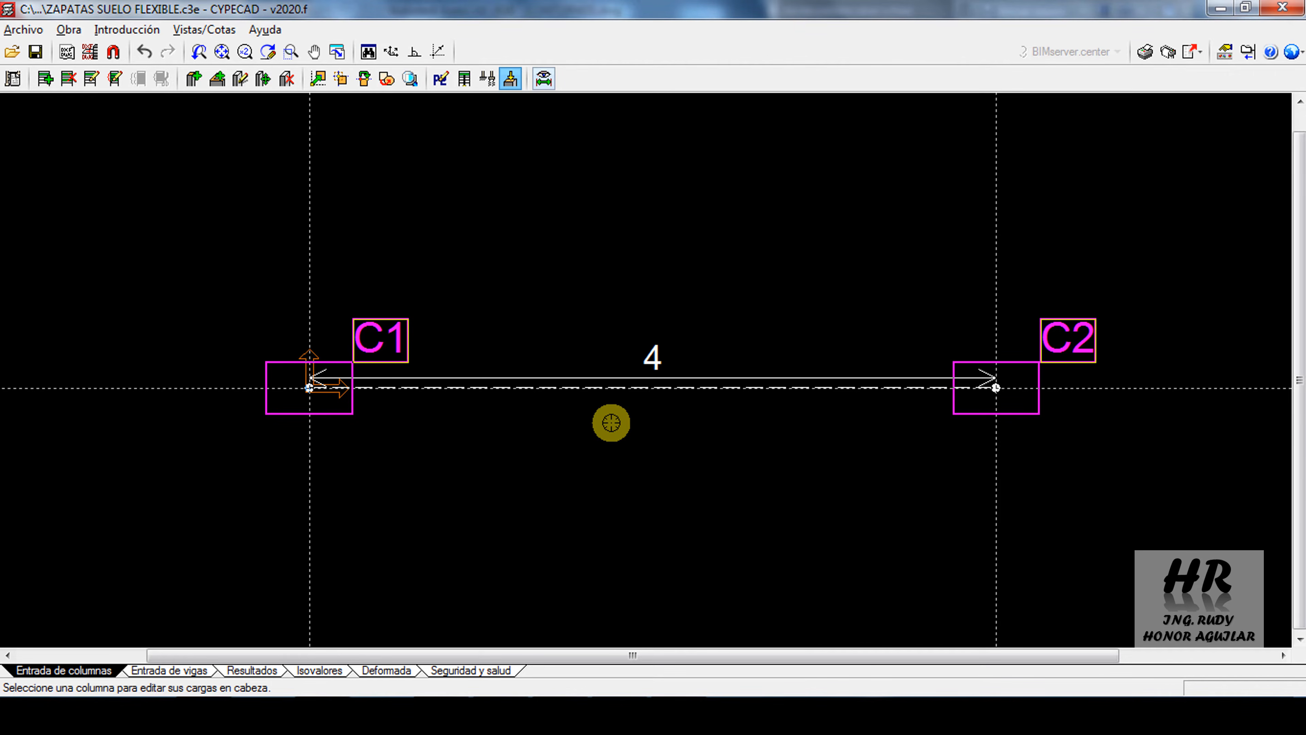
key("F4")
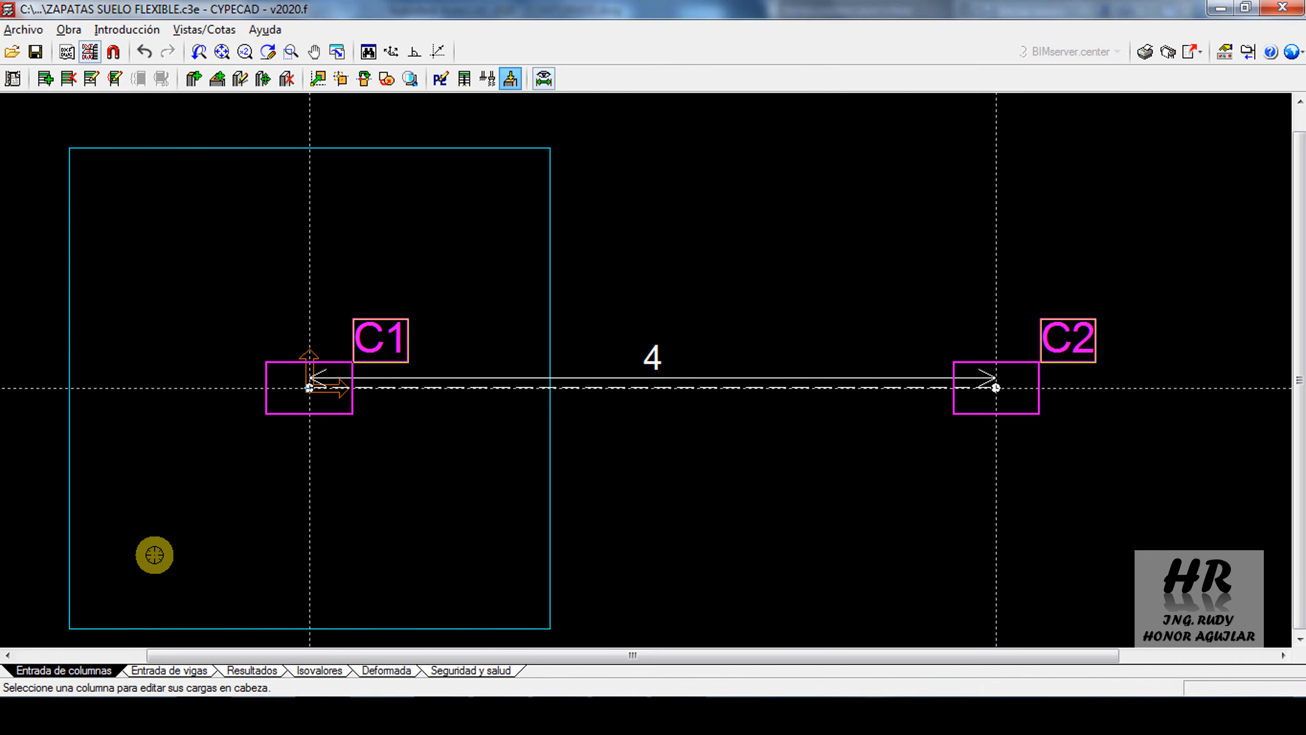
On the foundation level, create the slab-edge beams around column C1 by capturing (Captura) the square footing outline from the template
left_click(167, 670)
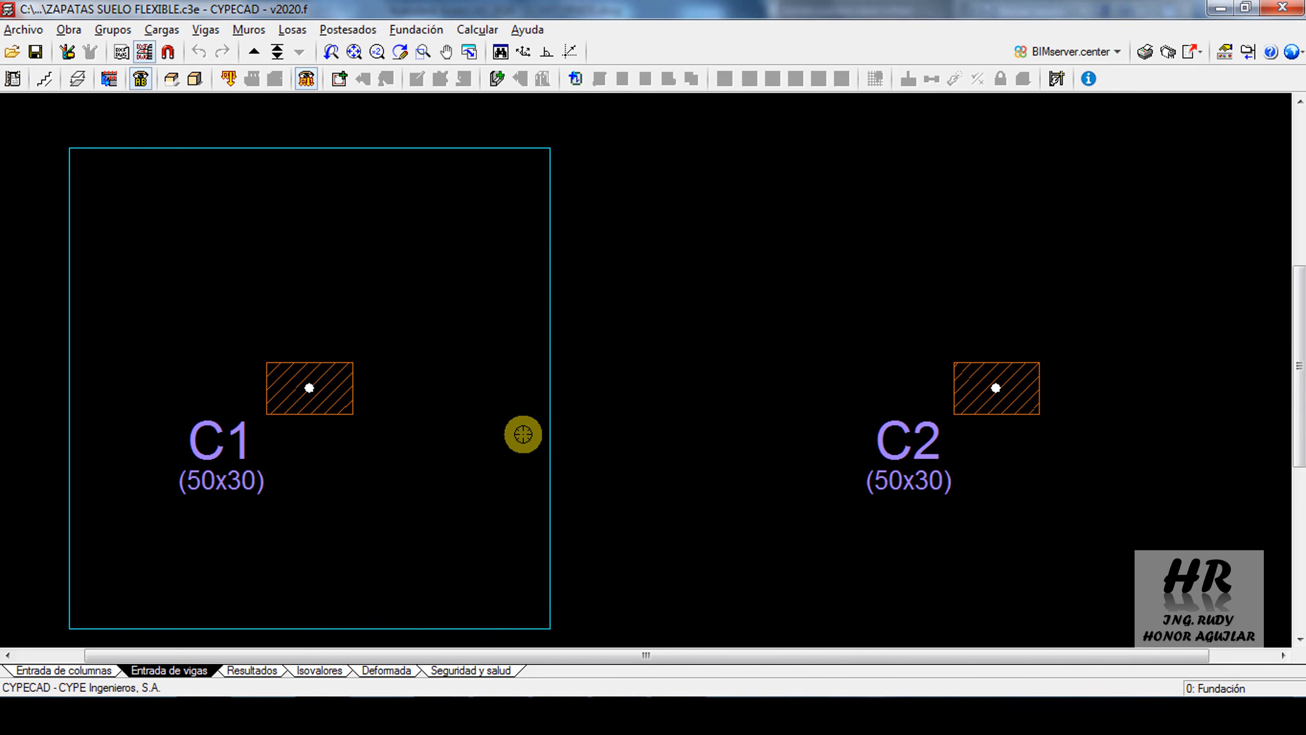
left_click(338, 79)
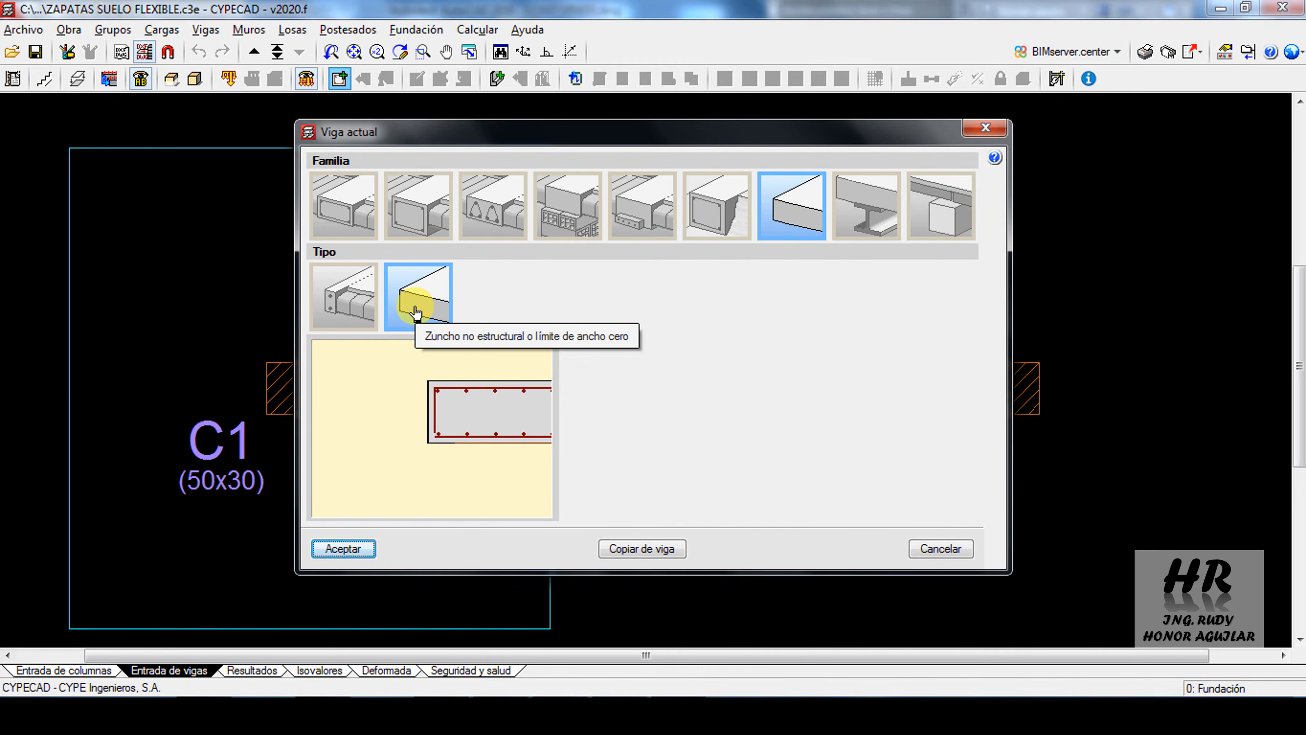
left_click(343, 549)
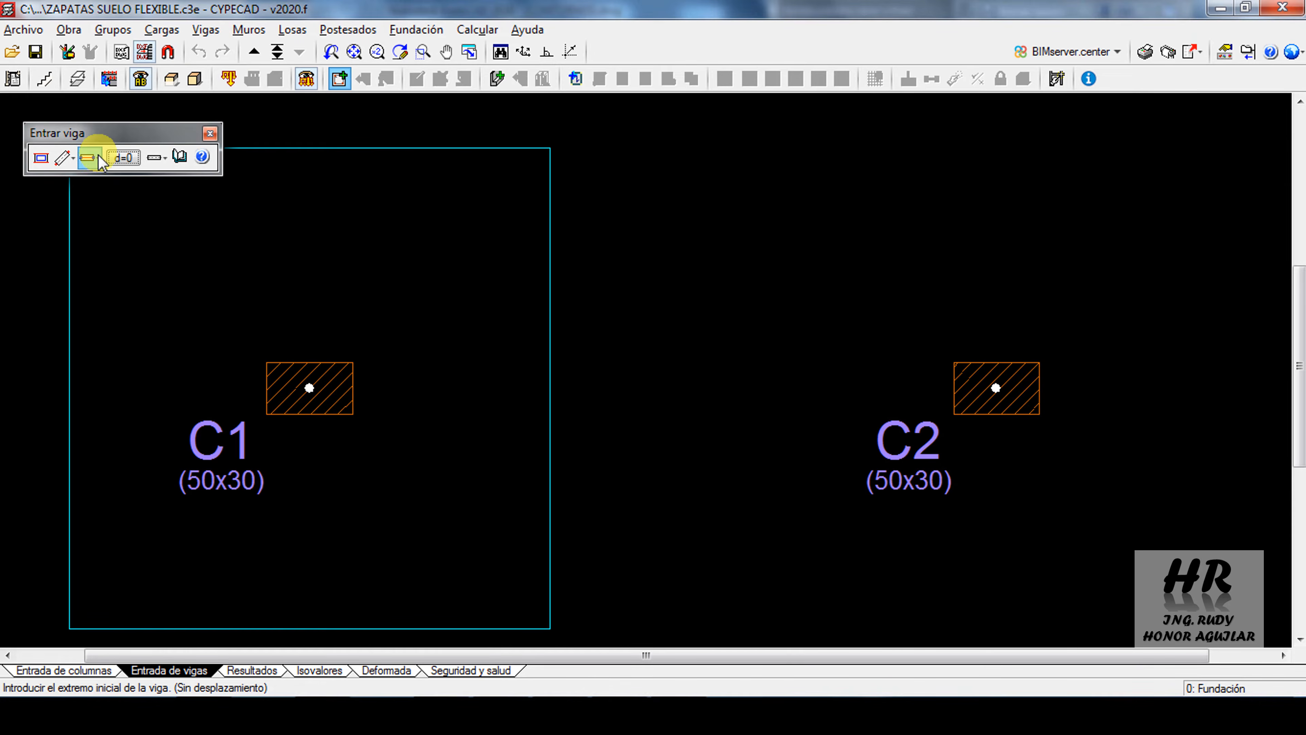
left_click(99, 157)
left_click(64, 158)
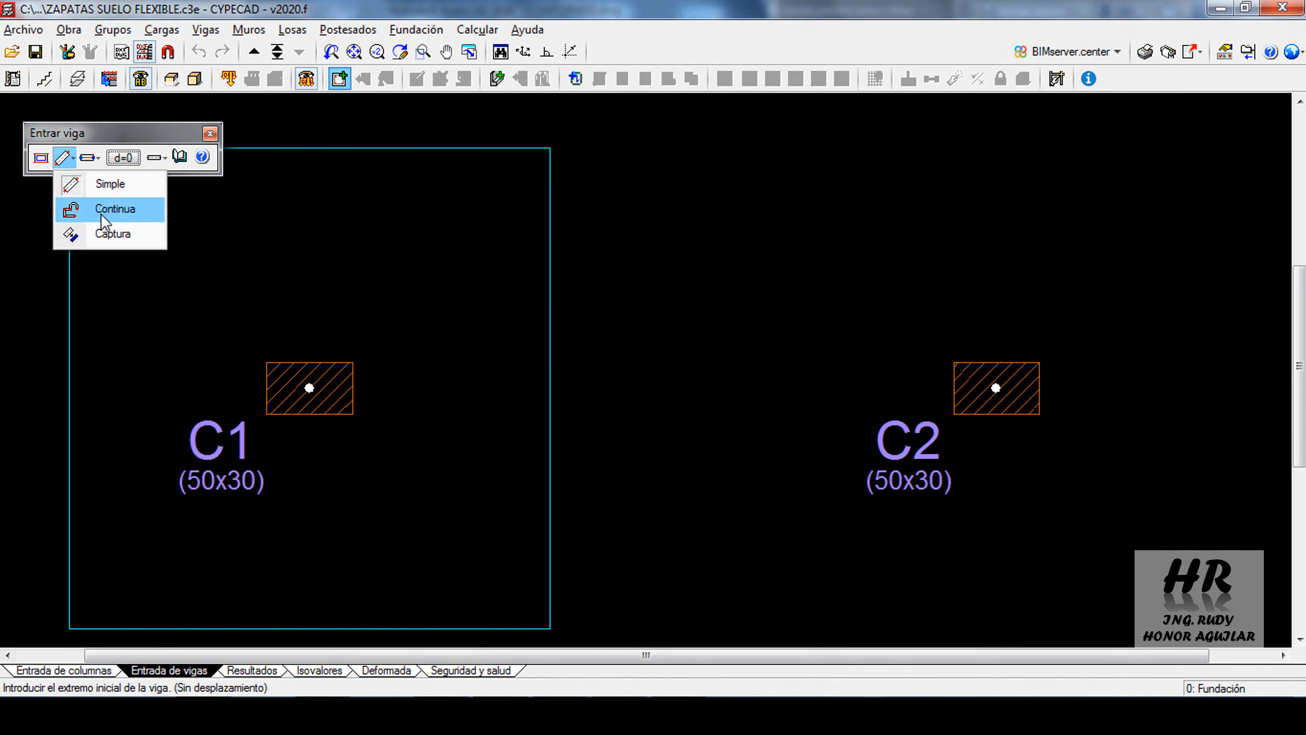
left_click(113, 235)
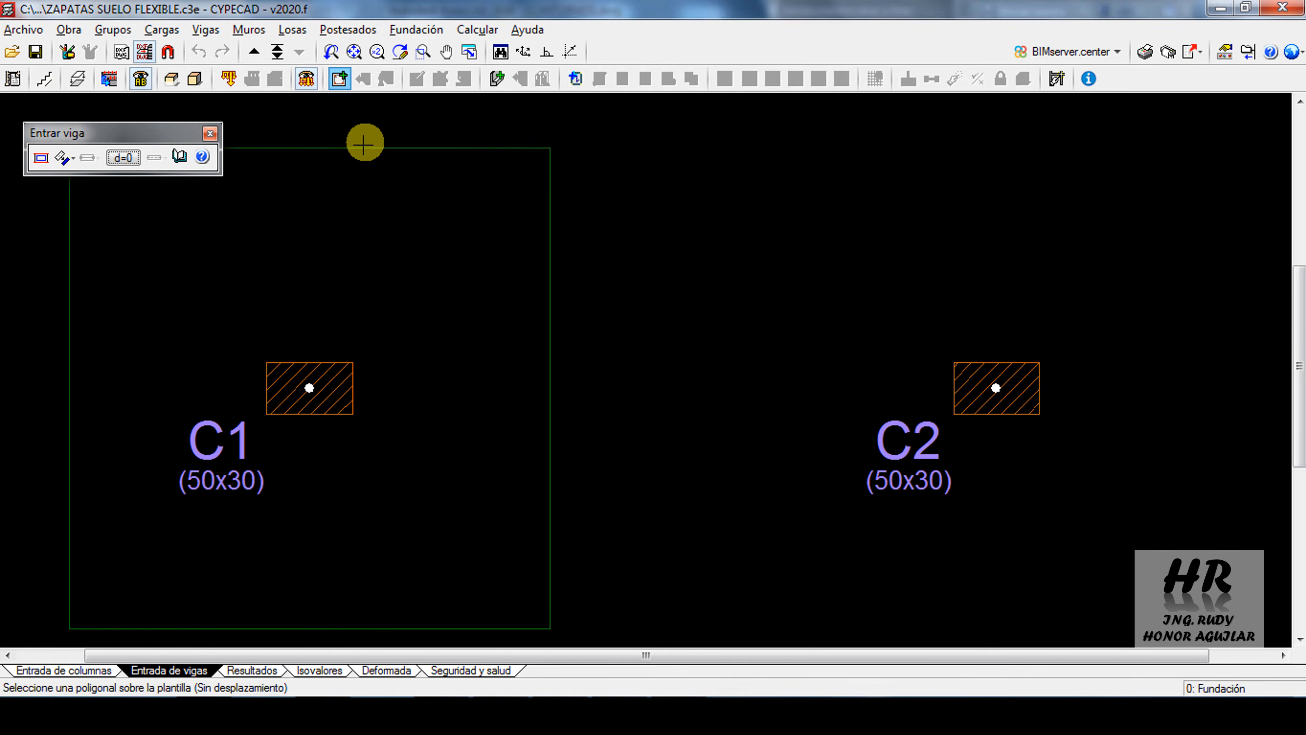
middle_click_drag(364, 143, 484, 169)
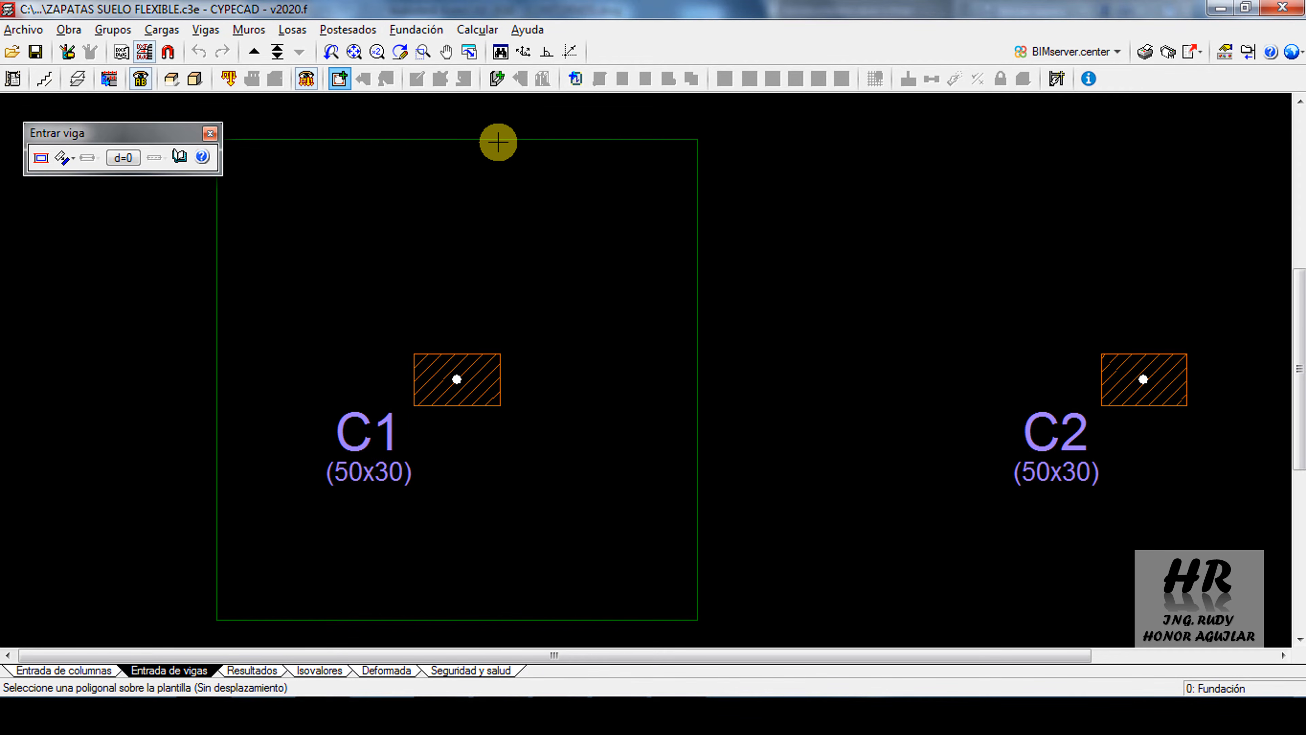
left_click(497, 141)
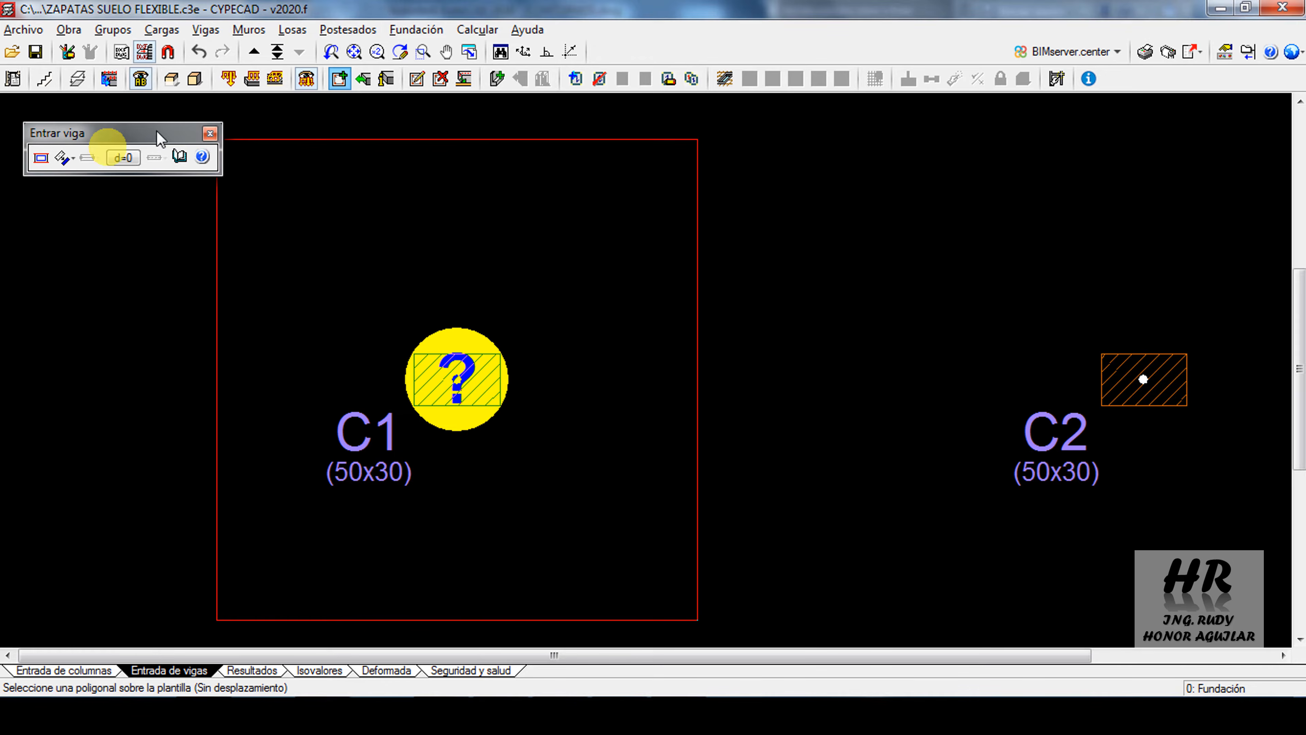
left_click(210, 134)
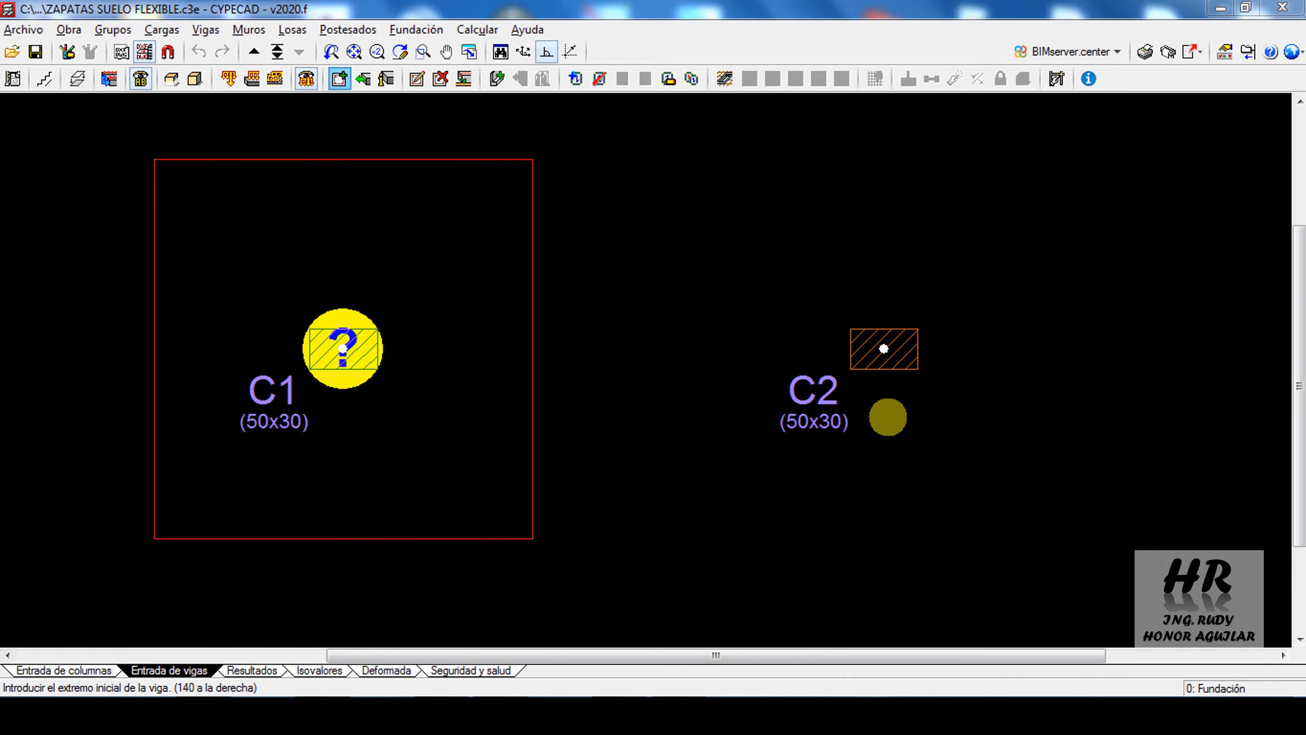
Set up simple slab-edge beam entry with the beam line displaced 140 cm to the right of the insertion line
left_click(338, 81)
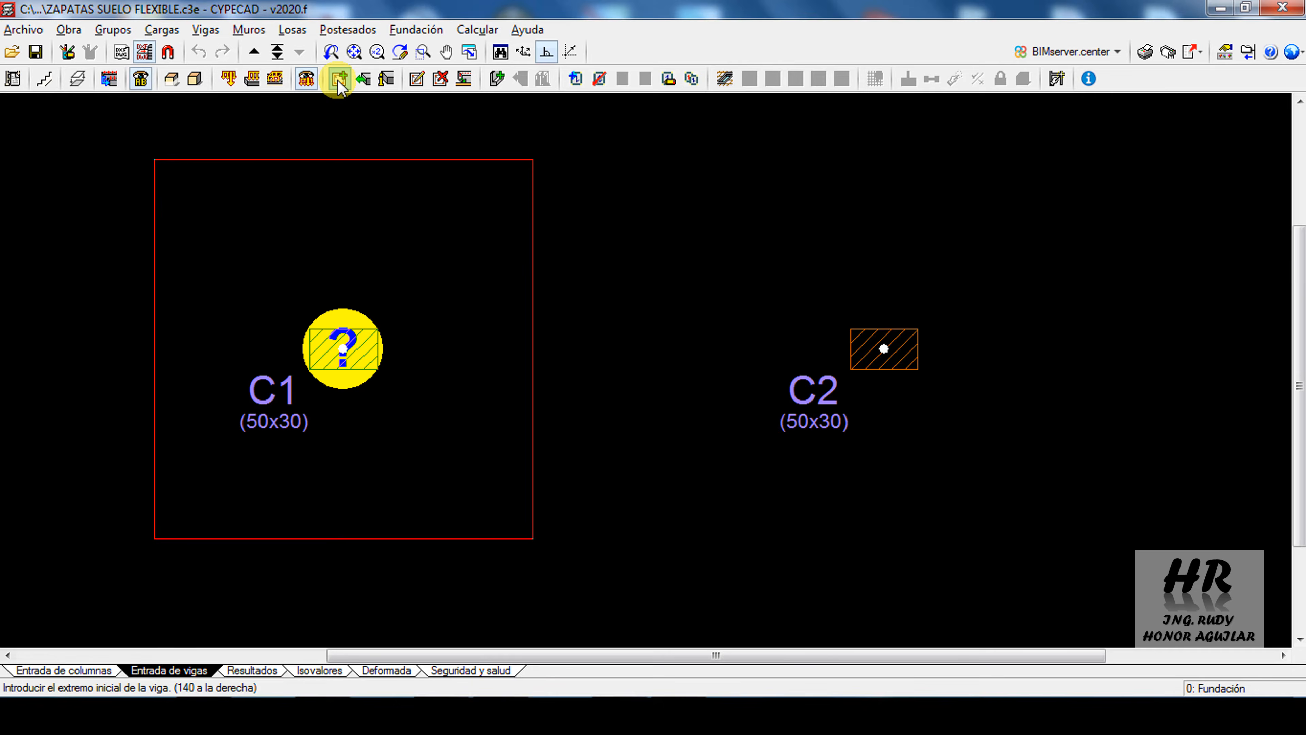
left_click(37, 159)
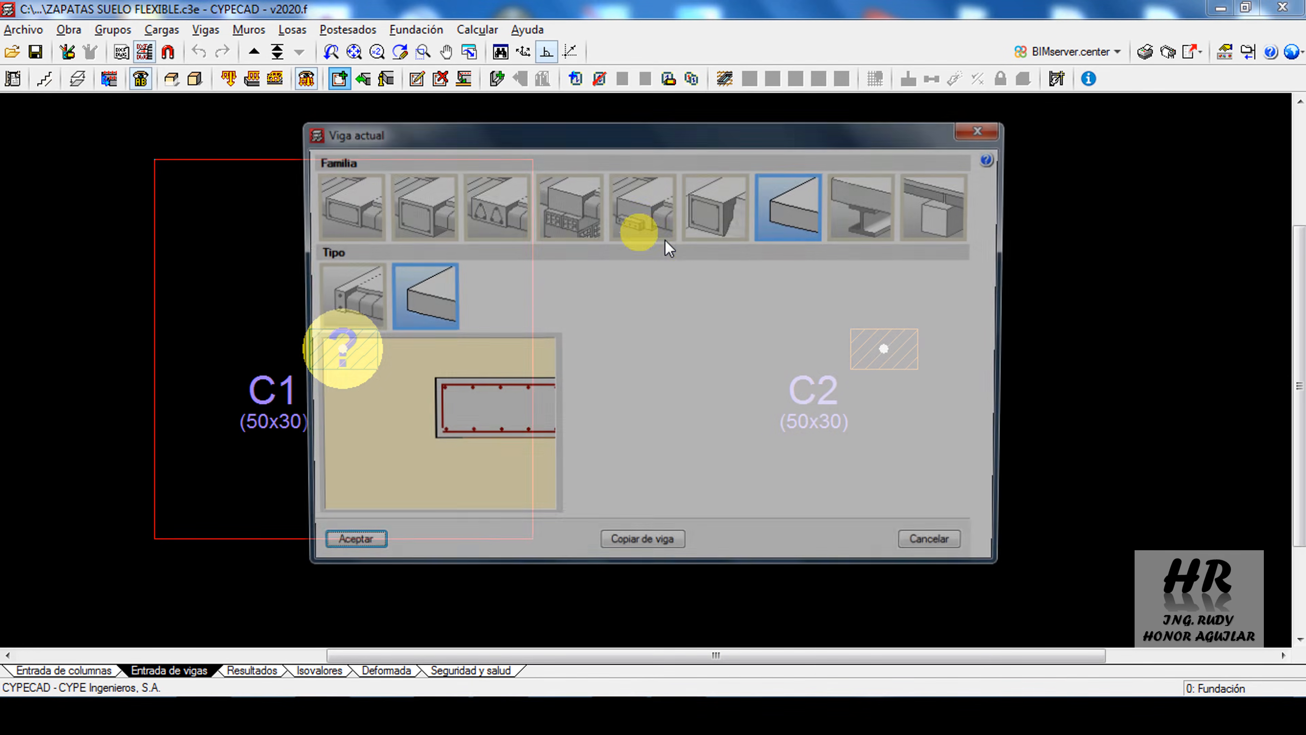
left_click(342, 548)
left_click(122, 152)
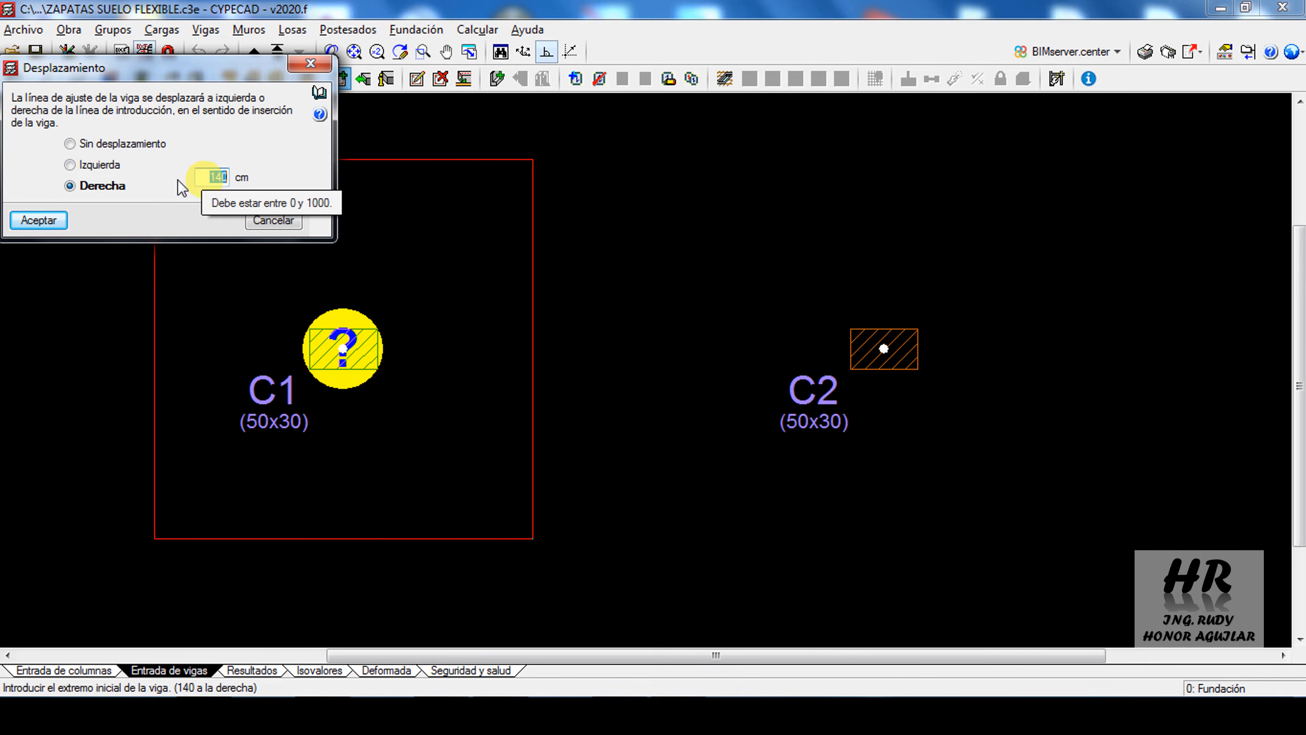
left_click(32, 220)
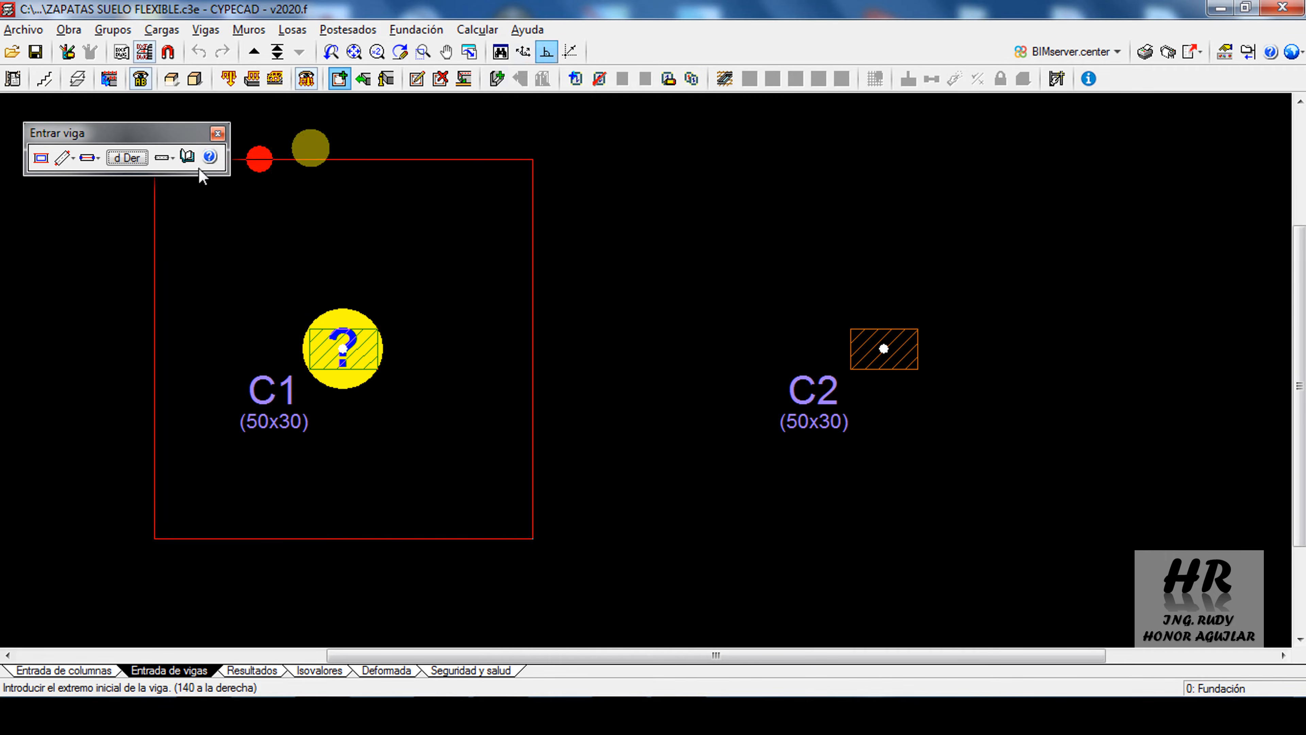
left_click(72, 161)
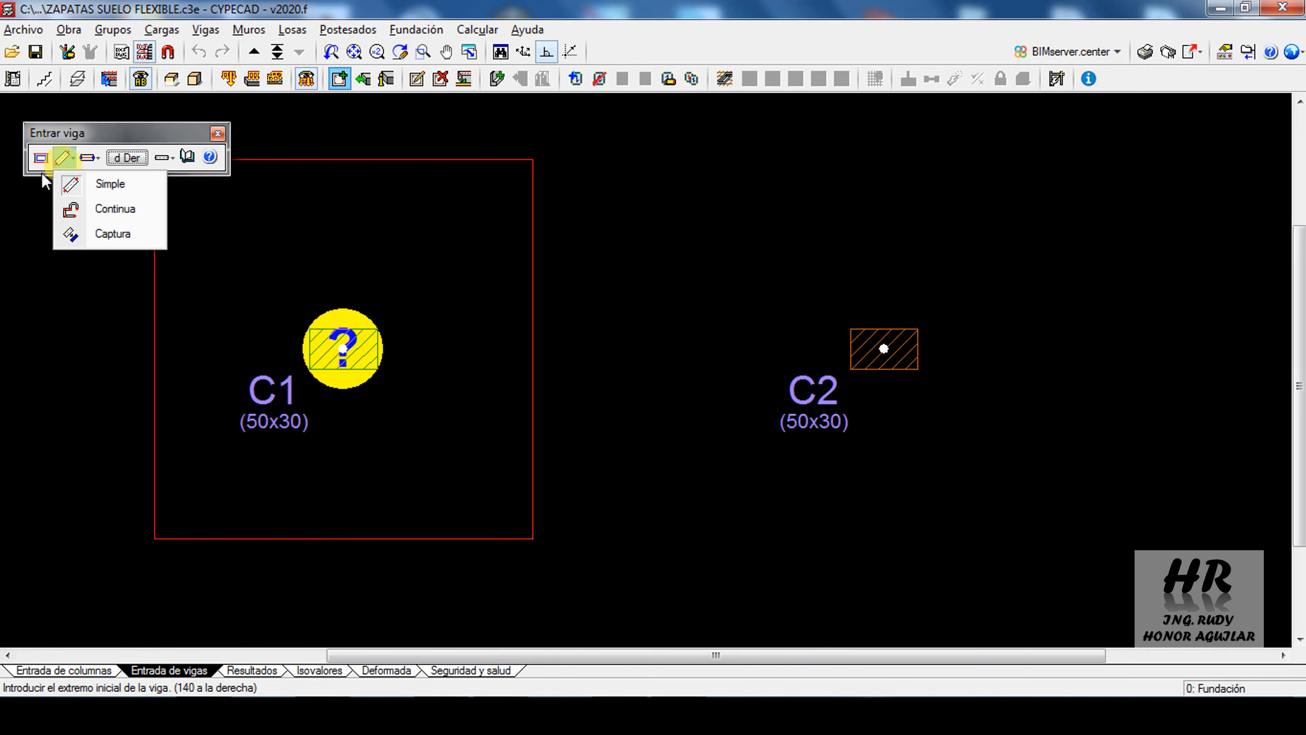
left_click(71, 159)
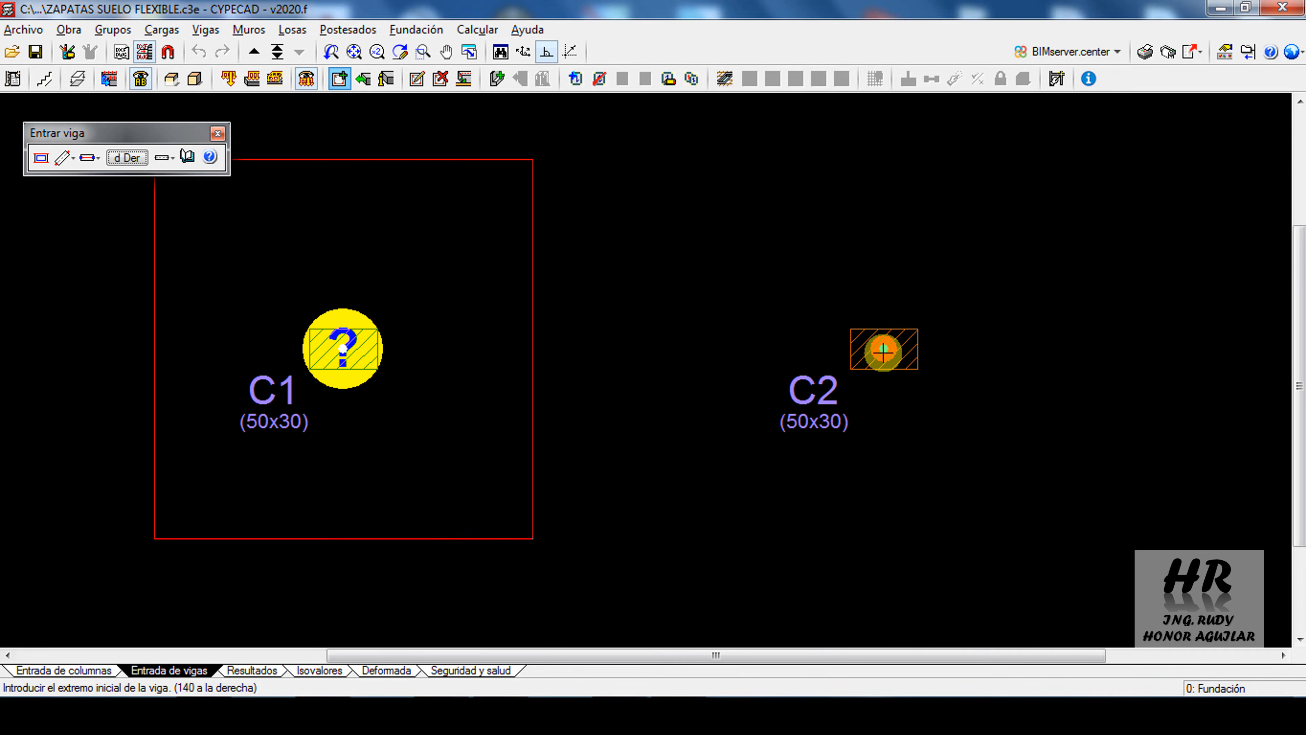
Draw four short slab-edge beams around column C2, starting each from the column's centre, one for each side of the footing
left_click(883, 349)
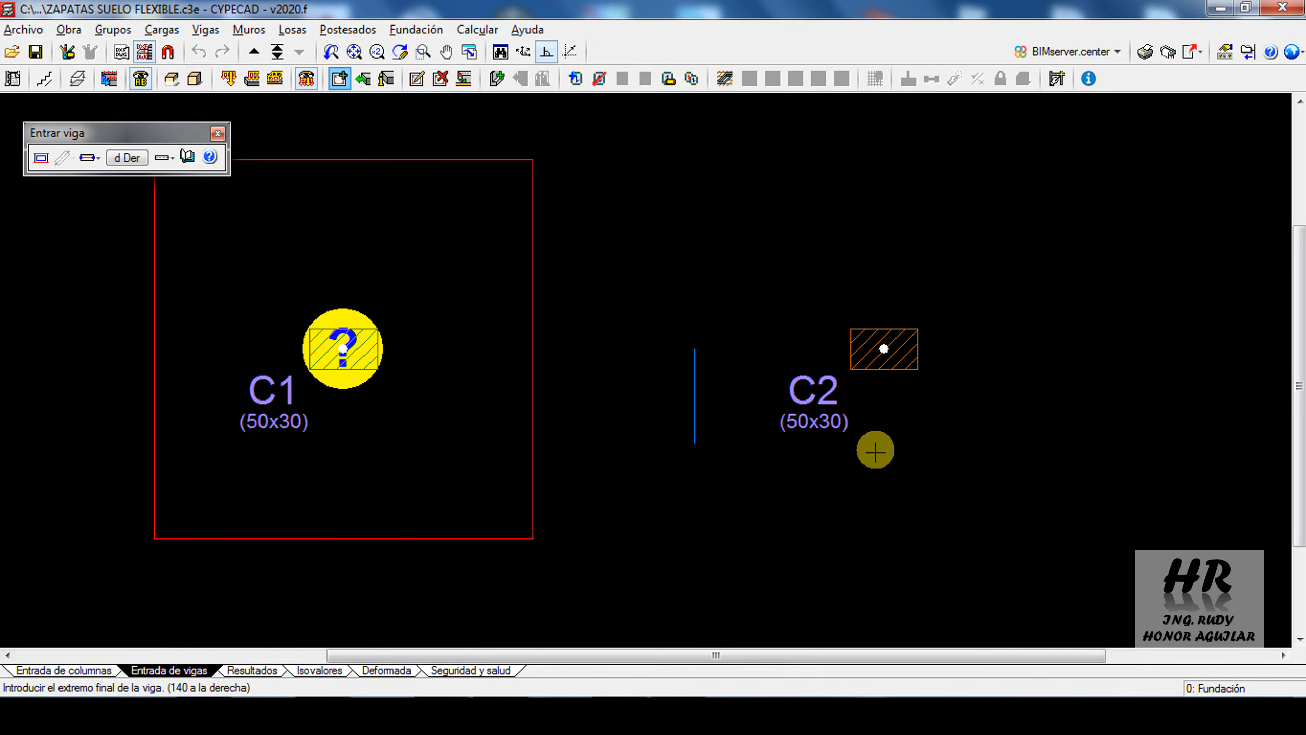
left_click(875, 456)
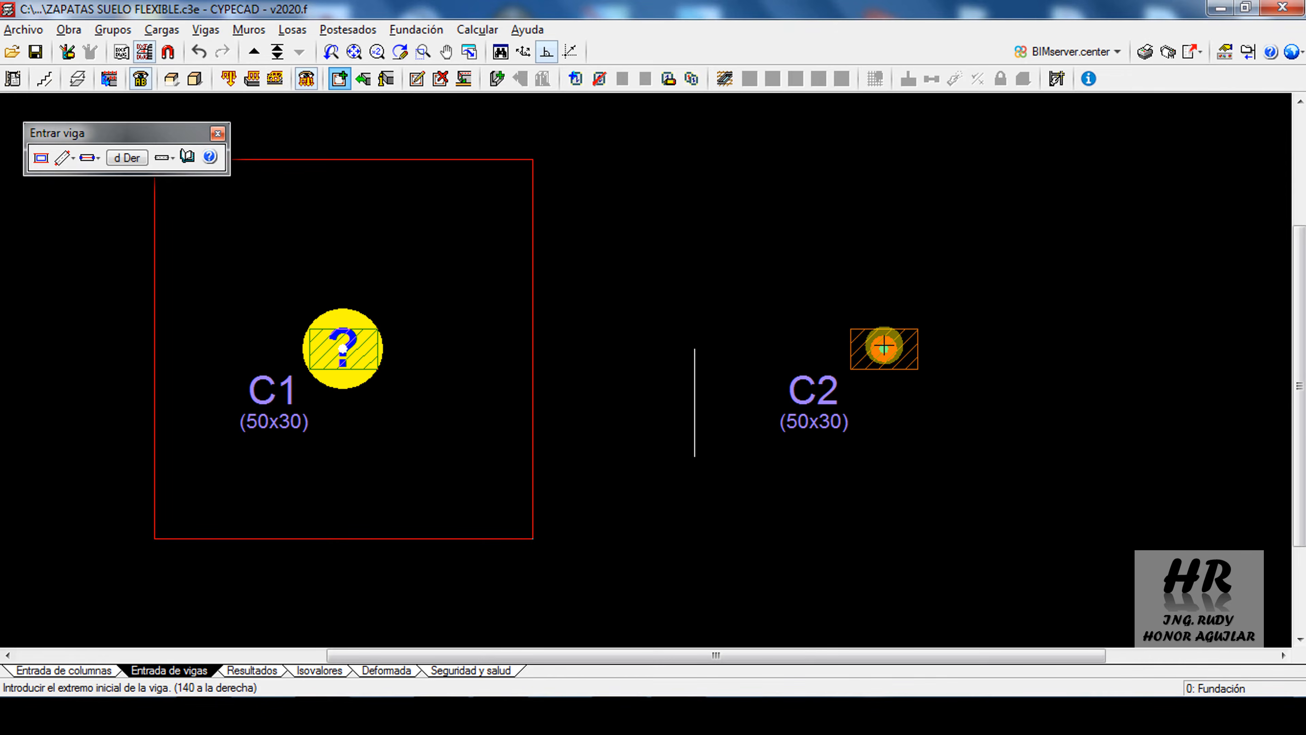
left_click(883, 348)
left_click(1047, 342)
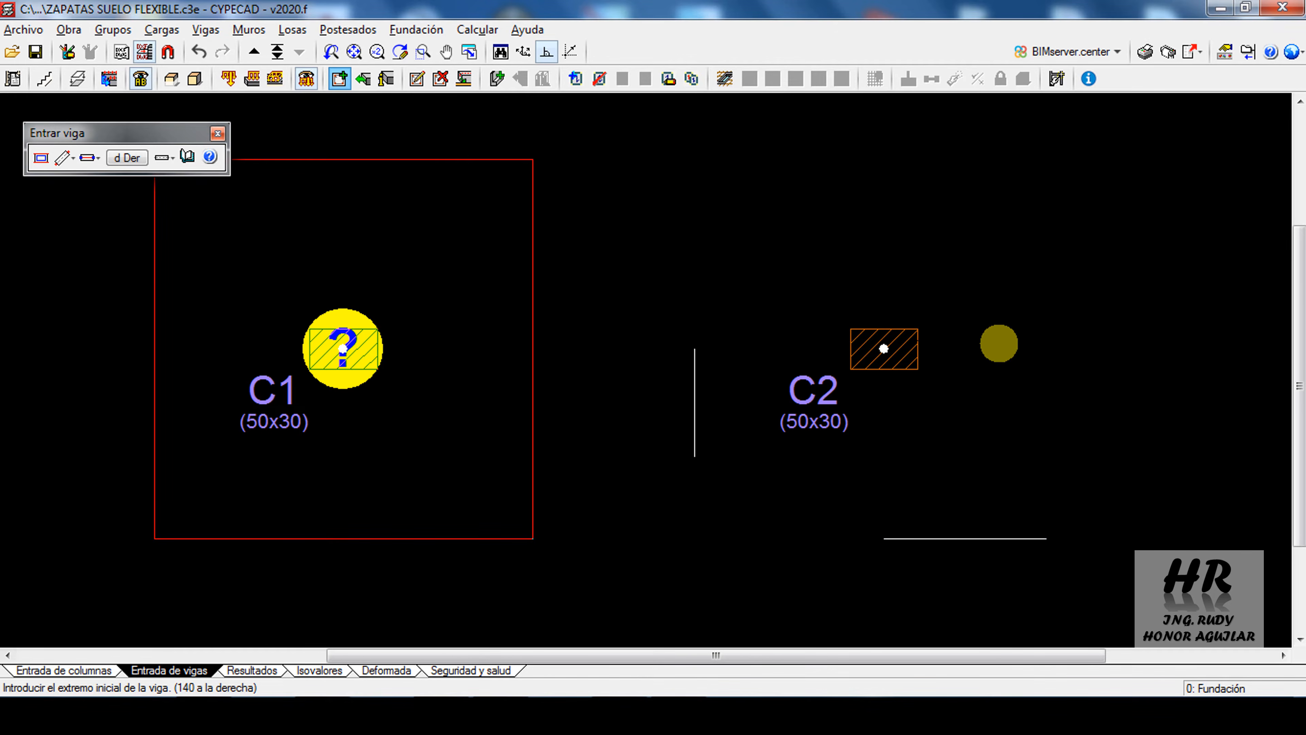
left_click(884, 350)
left_click(896, 215)
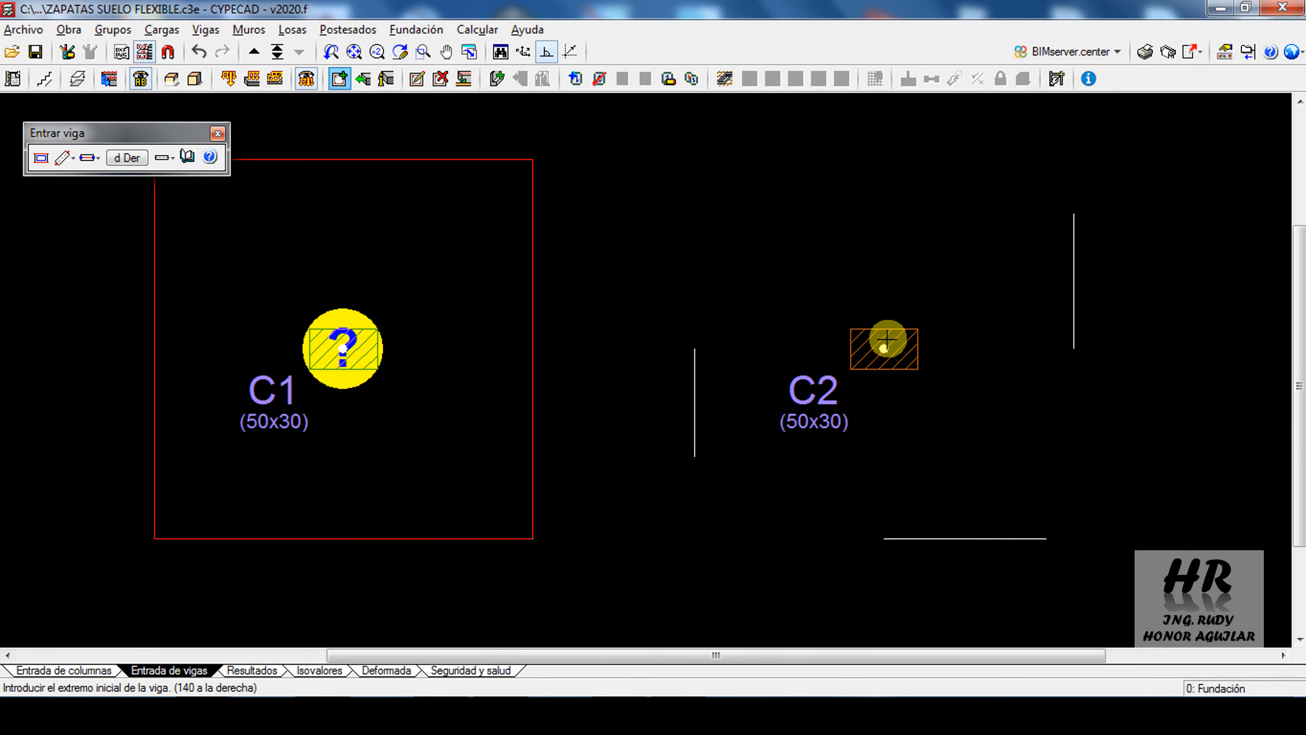
left_click(885, 349)
left_click(763, 348)
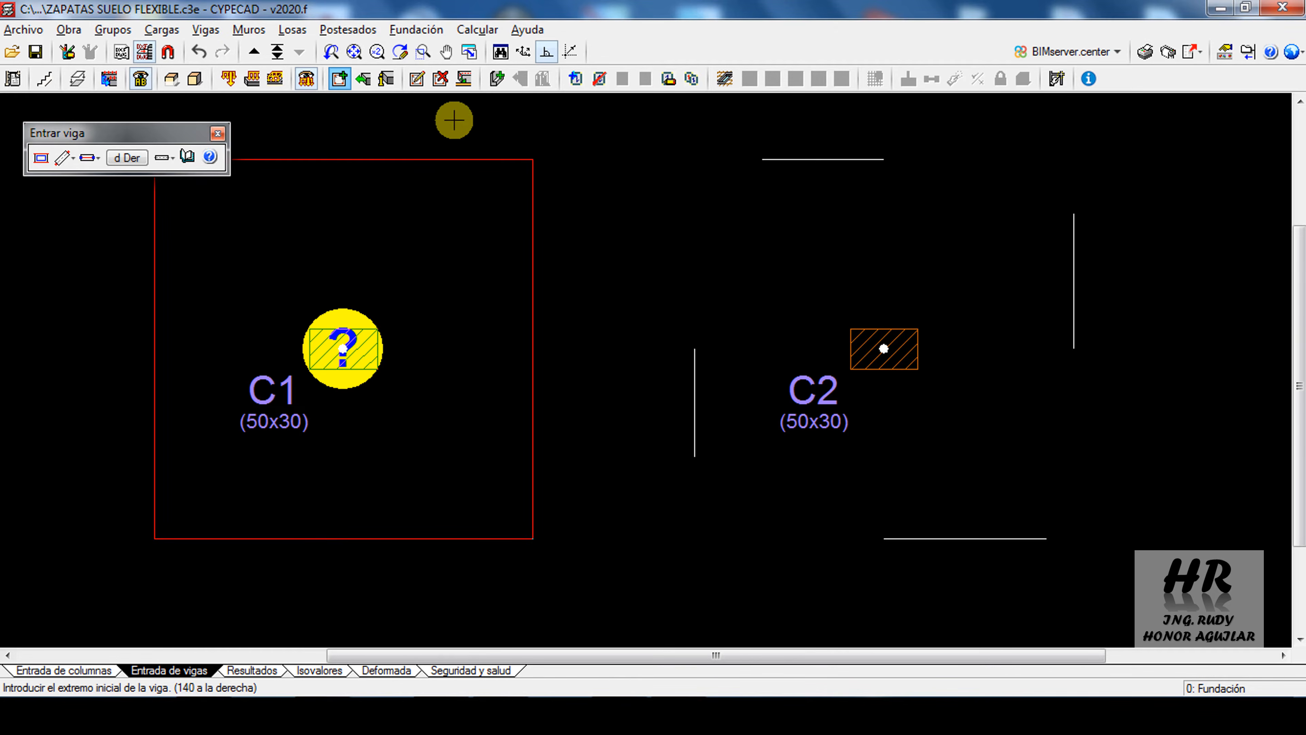
Extend C2's west edge beam southward and its south edge beam in both directions, past the footing corners
left_click(363, 83)
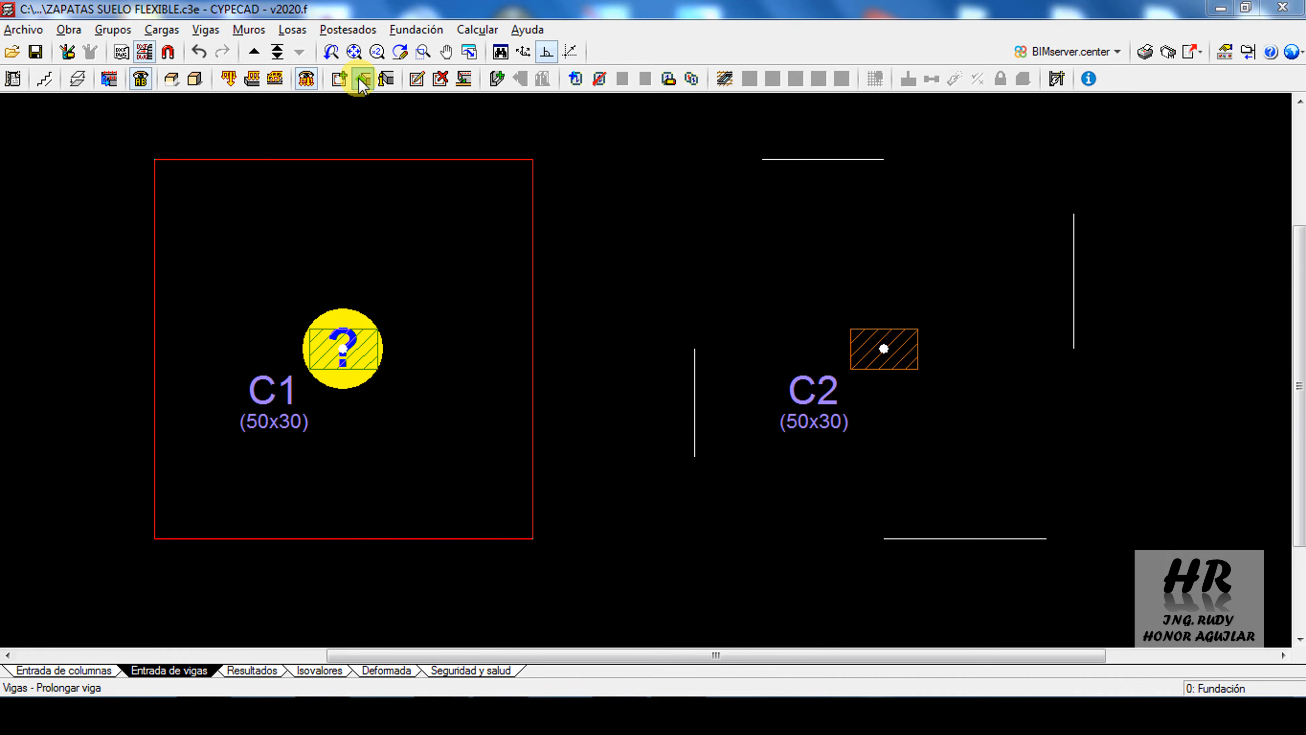
left_click(601, 414)
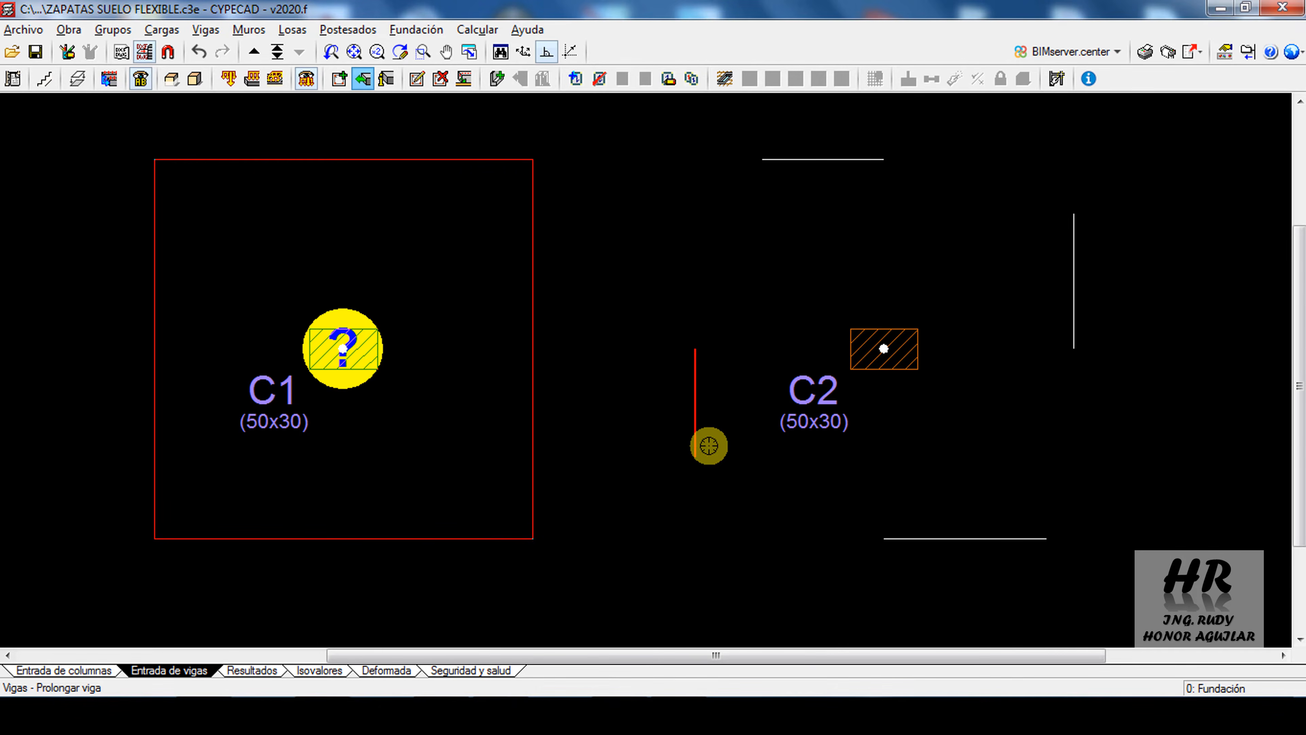
left_click(694, 442)
scroll(691, 437, "down", 3)
left_click(684, 499)
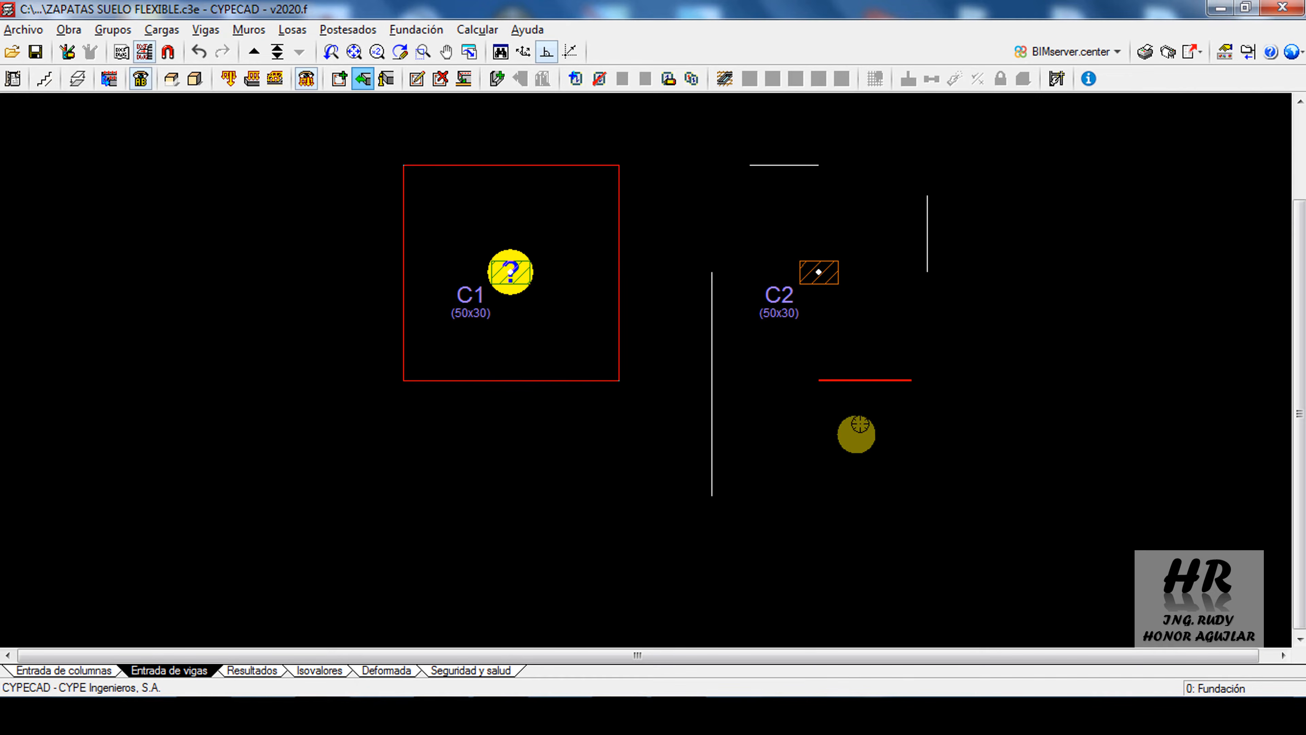
left_click(841, 380)
left_click(664, 403)
left_click(895, 381)
left_click(1097, 368)
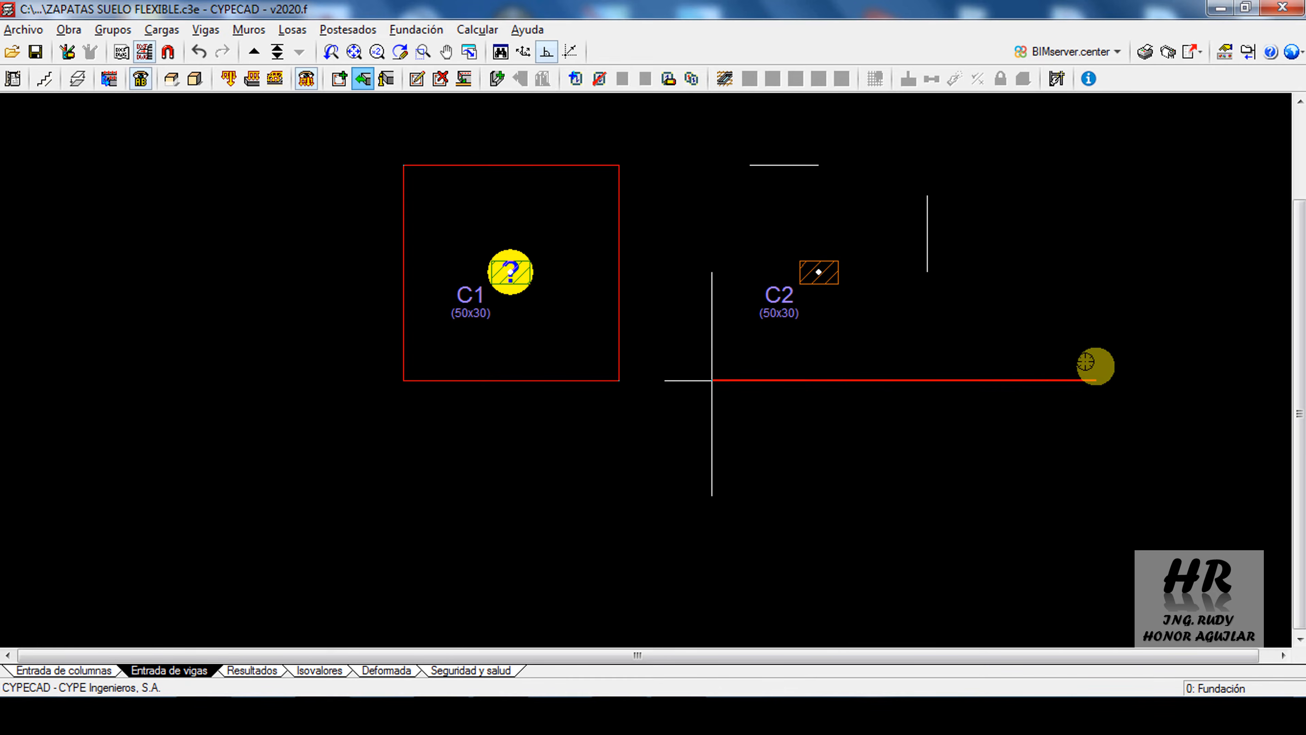
Extend C2's east and north edge beams in both directions and the west beam northward, closing the square outline
left_click(924, 257)
left_click(921, 511)
left_click(928, 242)
left_click(942, 109)
left_click(818, 164)
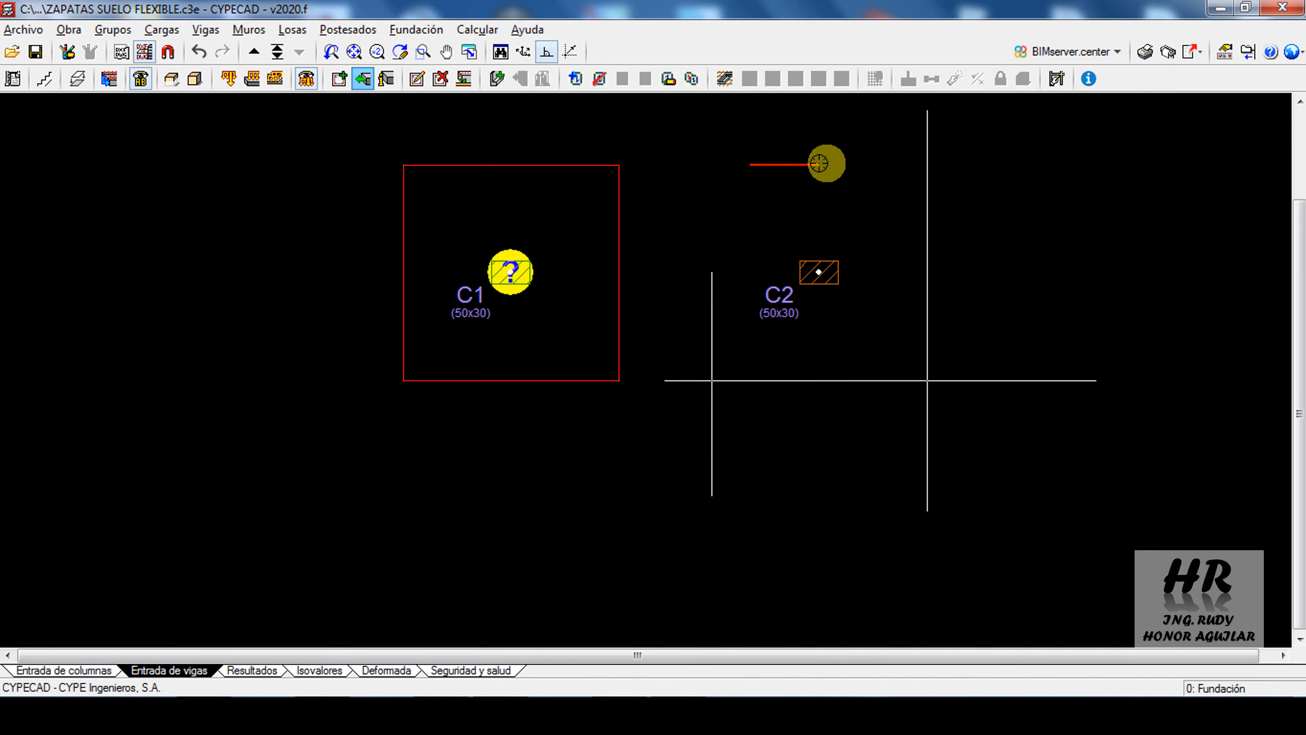
left_click(1104, 165)
left_click(758, 164)
left_click(658, 164)
left_click(712, 299)
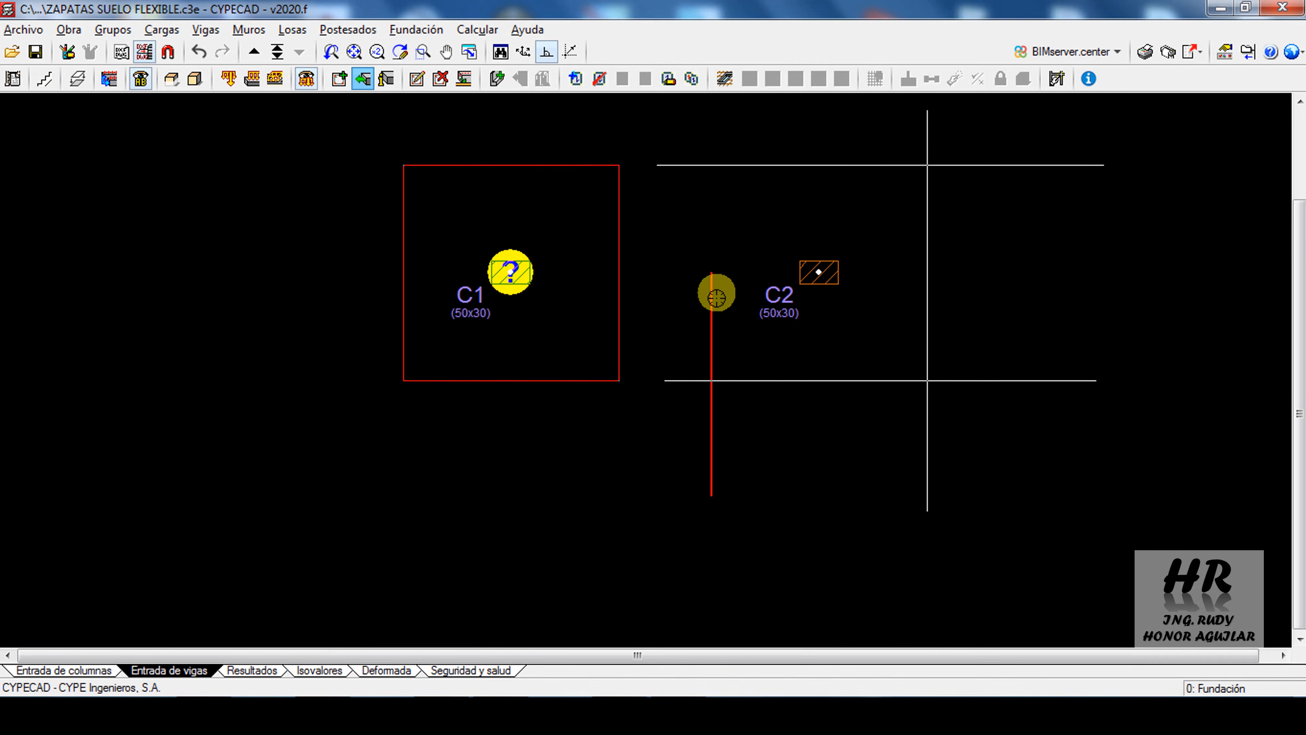
left_click(712, 135)
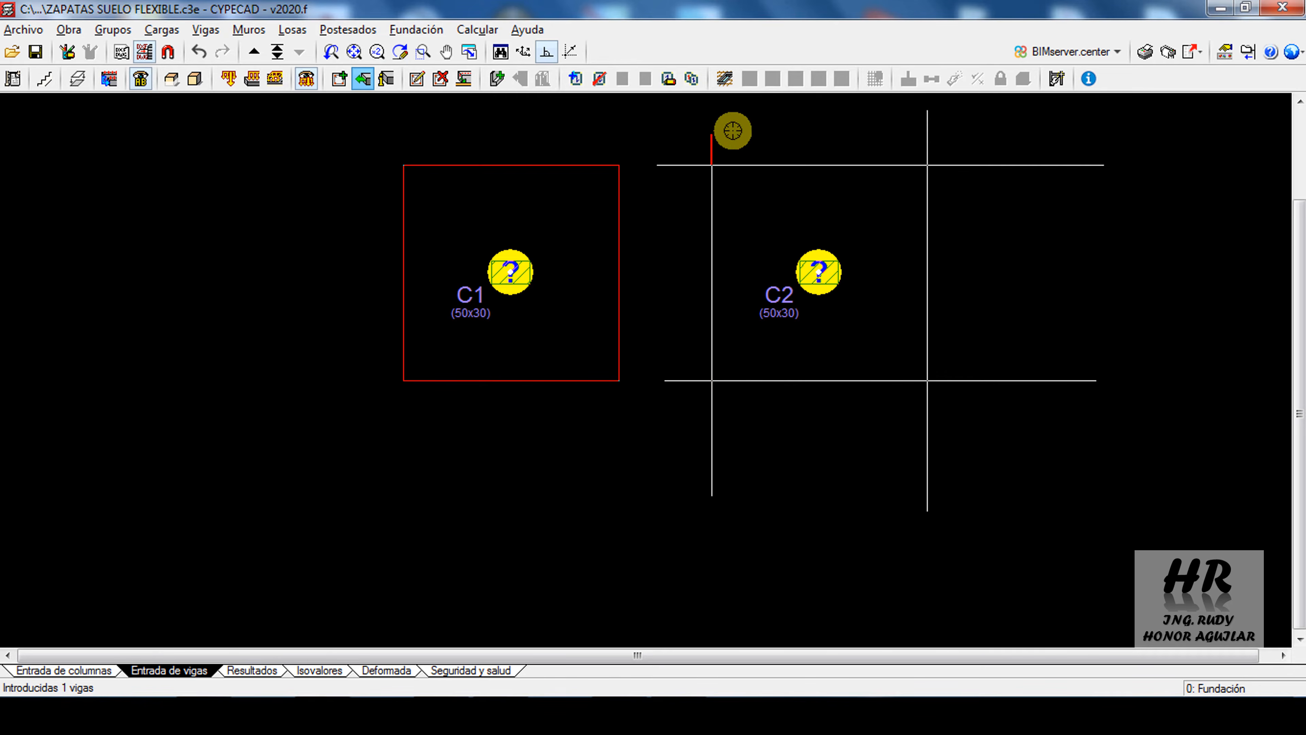
Delete the beam ends that overhang the corners of the square outline around column C2
left_click(440, 78)
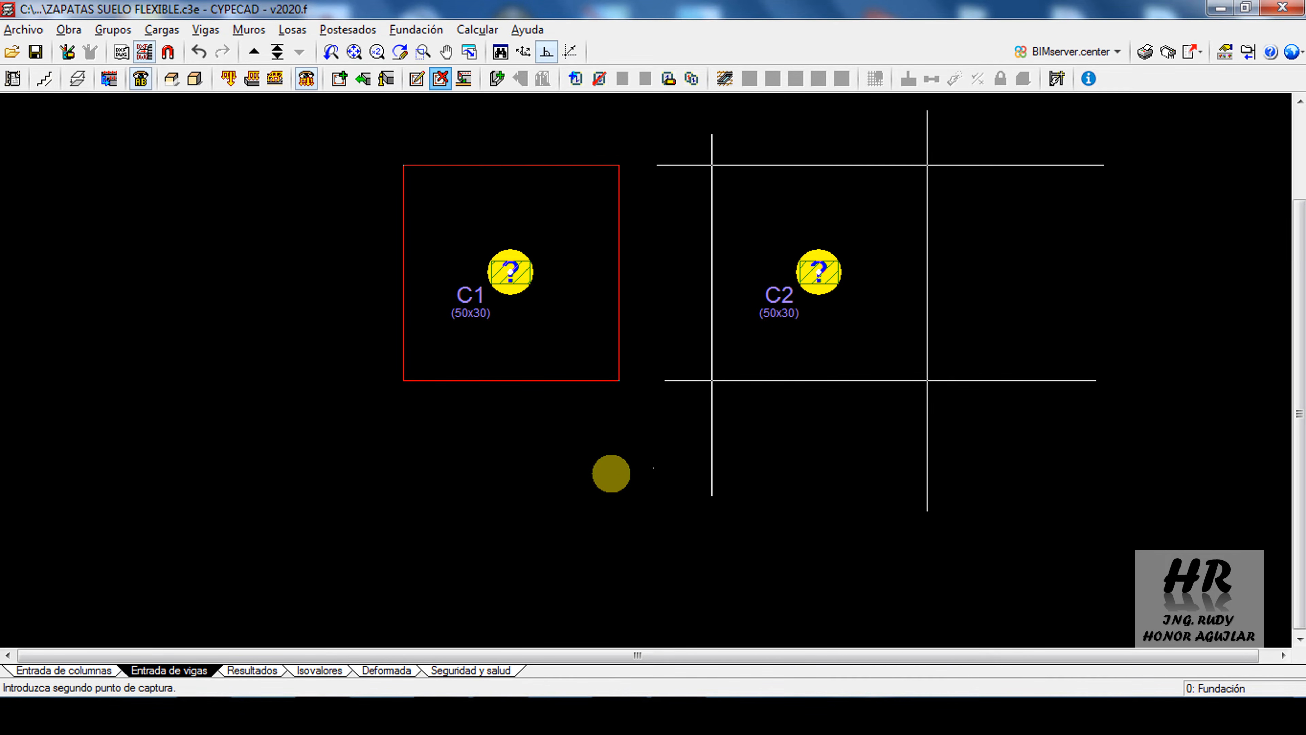
middle_click_drag(908, 437, 758, 479)
left_click(937, 508)
left_click(897, 150)
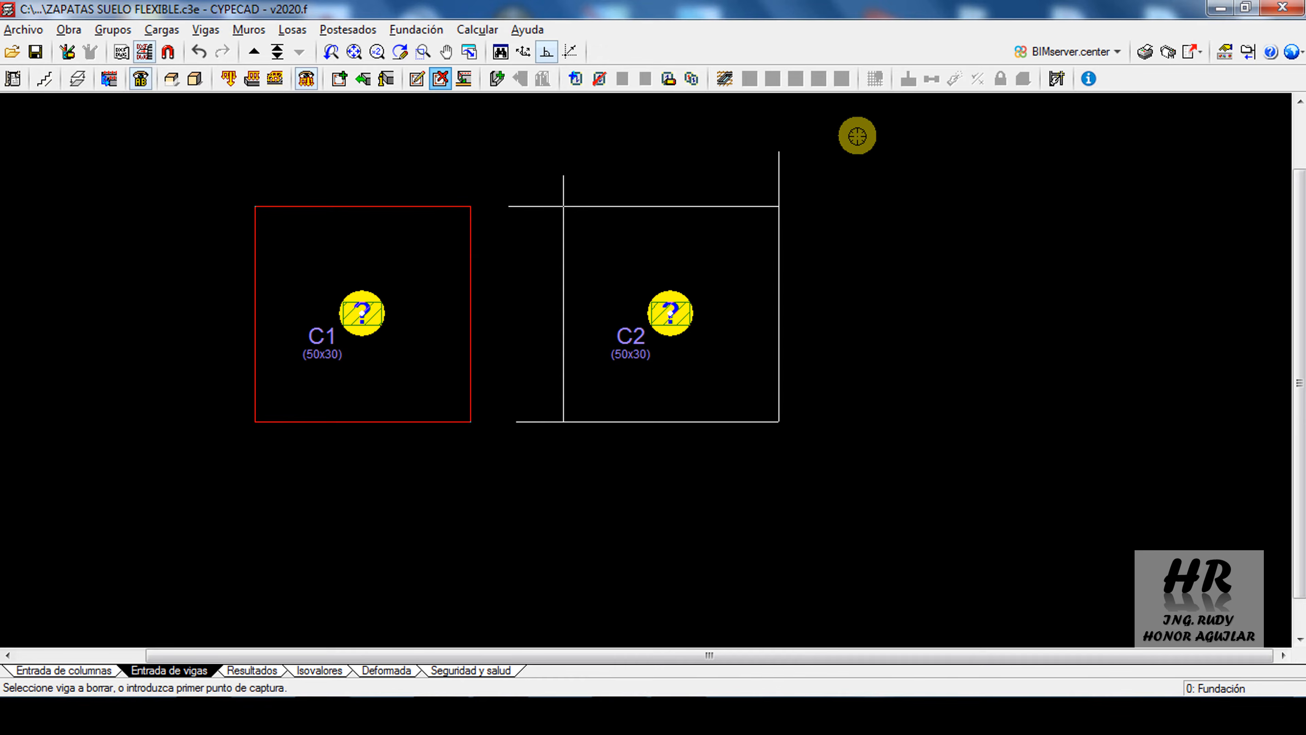
left_click(825, 166)
left_click(533, 178)
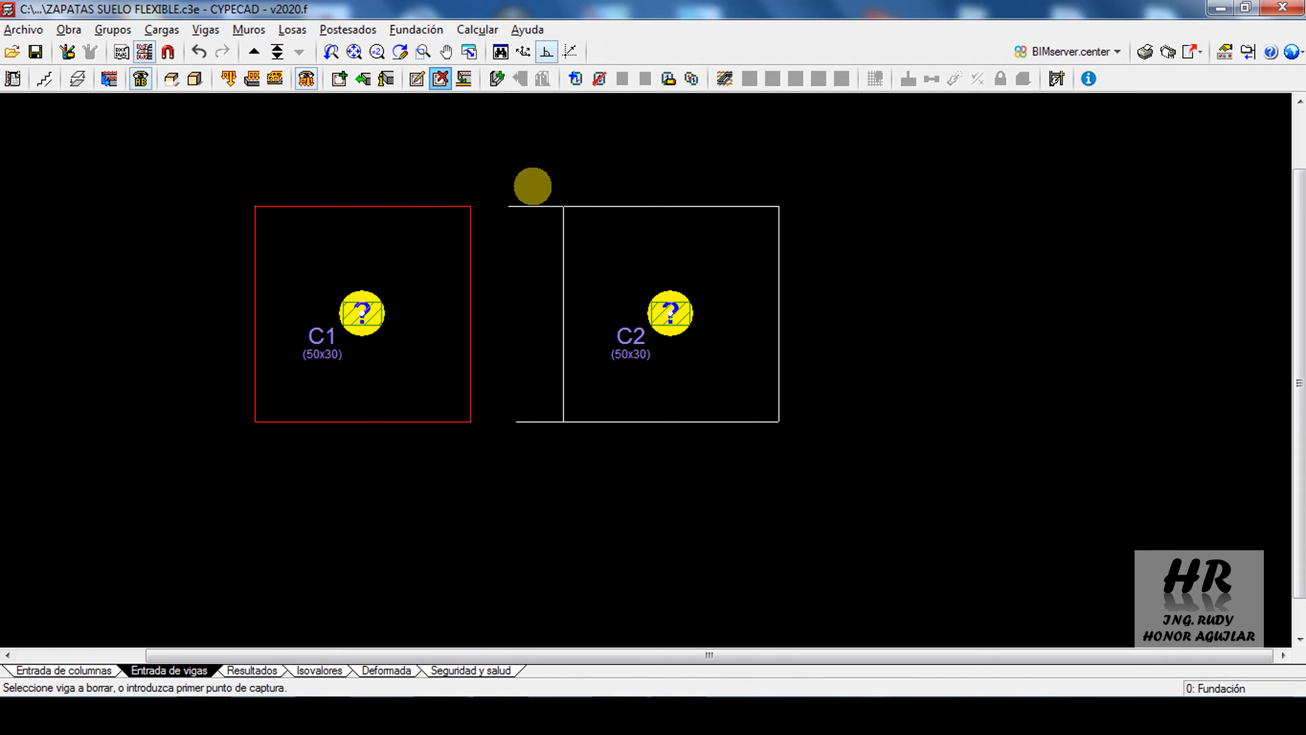
left_click(535, 243)
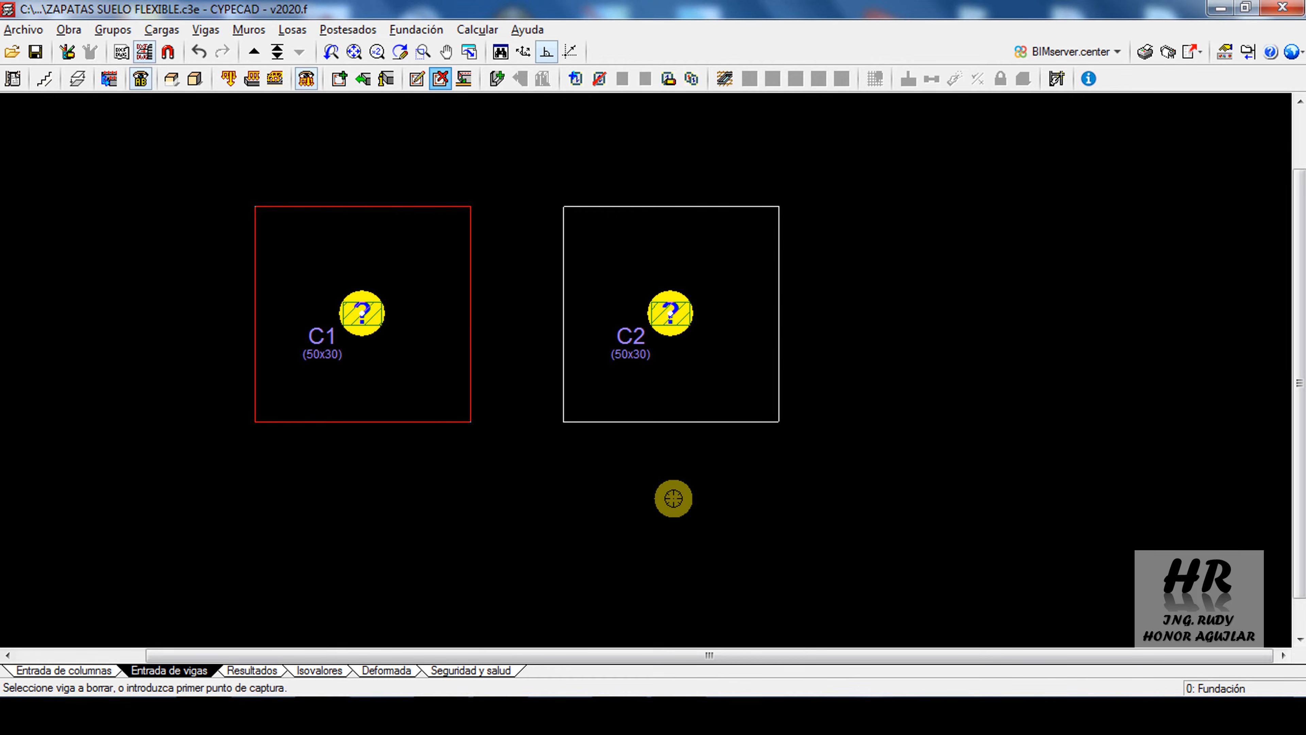
middle_click_drag(546, 459, 644, 496)
scroll(646, 497, "up", 4)
middle_click_drag(592, 254, 647, 354)
right_click(647, 355)
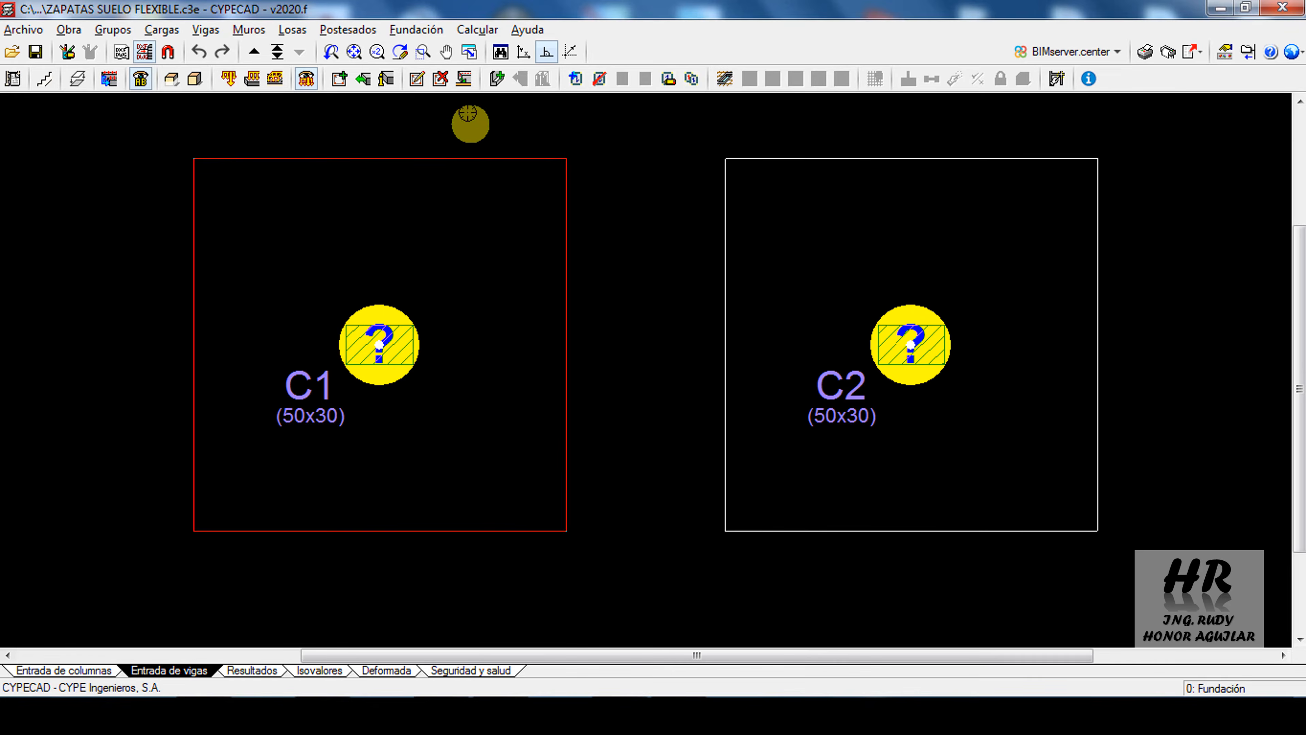
Delete all the slab-edge beams around column C2 with one capture window
left_click(440, 79)
left_click(1137, 570)
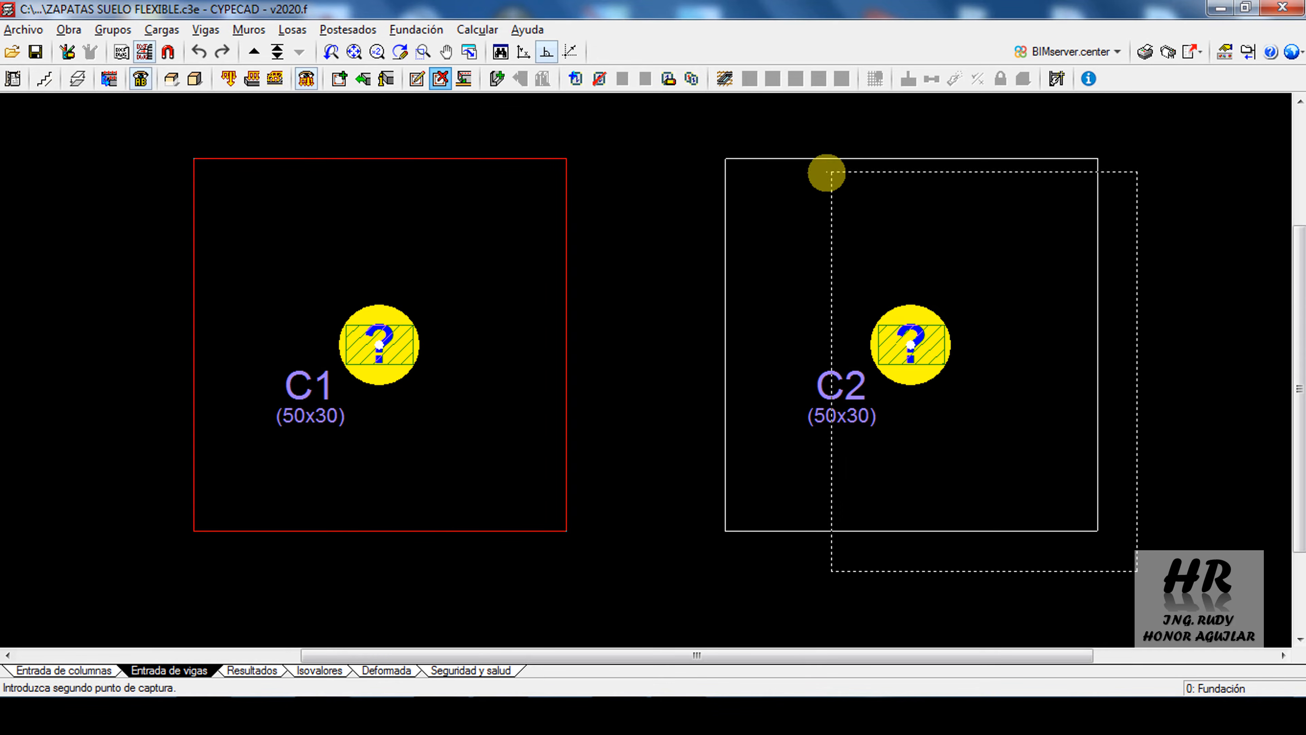
left_click(694, 134)
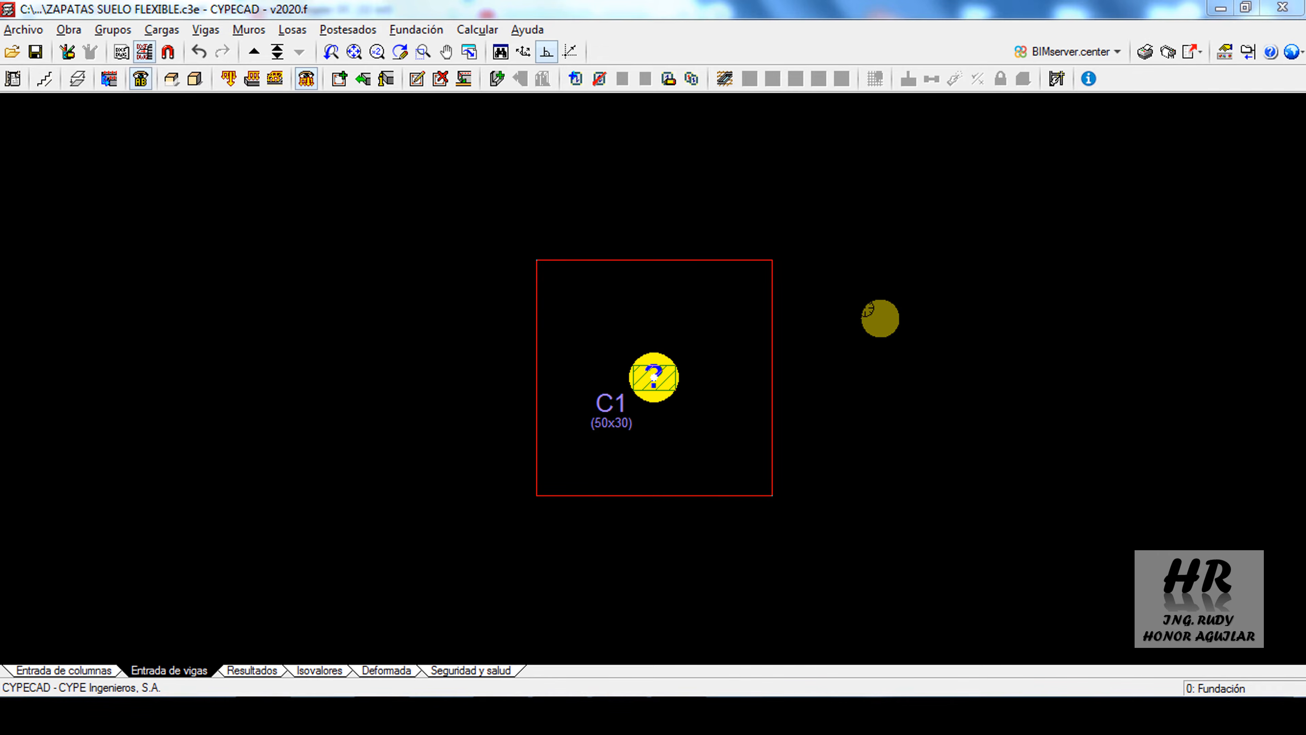
Define a slab resting on the ground (Losas apoyadas en el terreno) 50 cm high, matching the PDF footing thickness, with reinforcement parallel to a beam
left_click(575, 79)
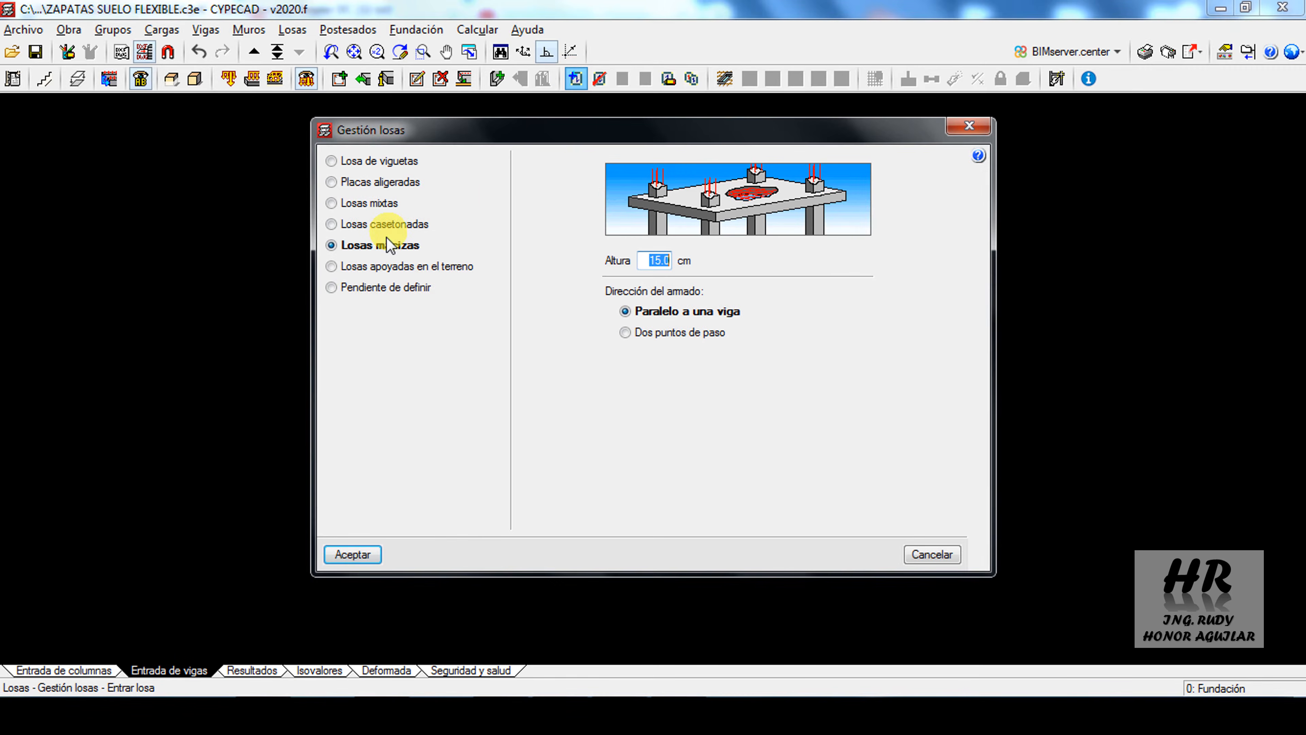
left_click(363, 268)
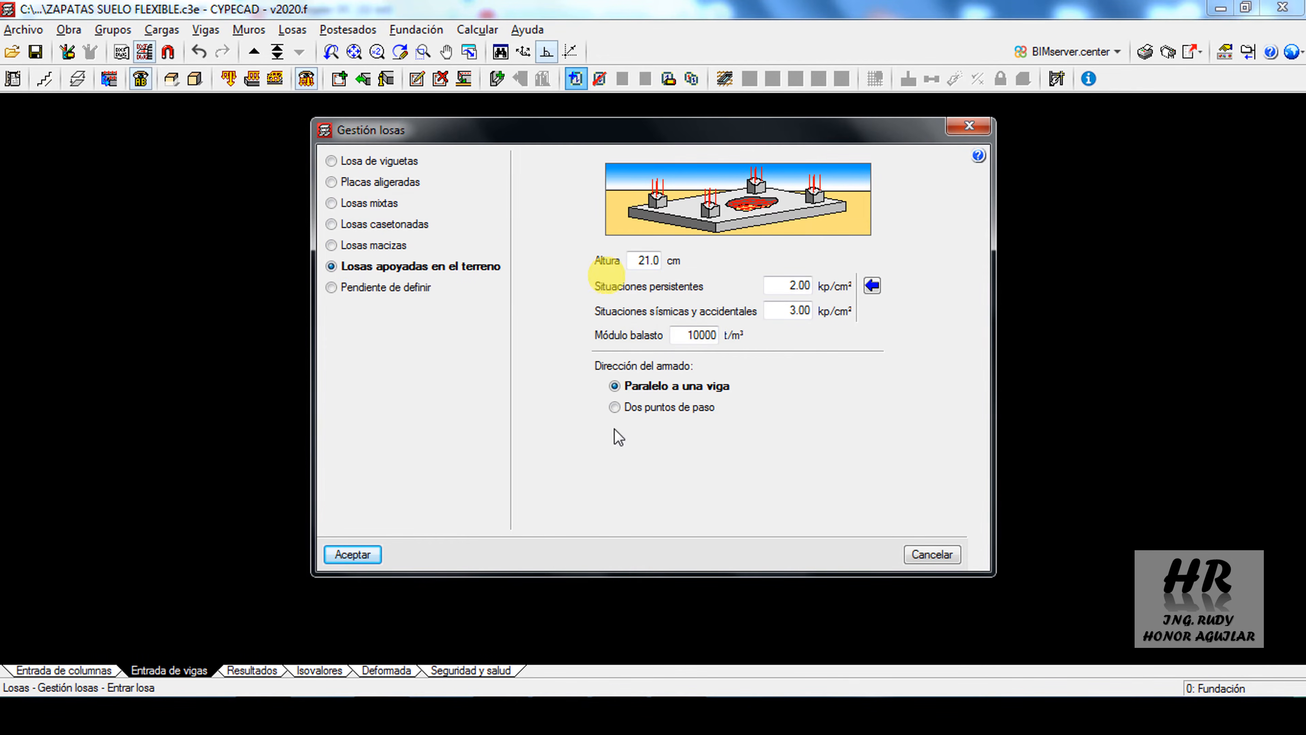
left_click(404, 715)
left_click_drag(623, 599, 628, 555)
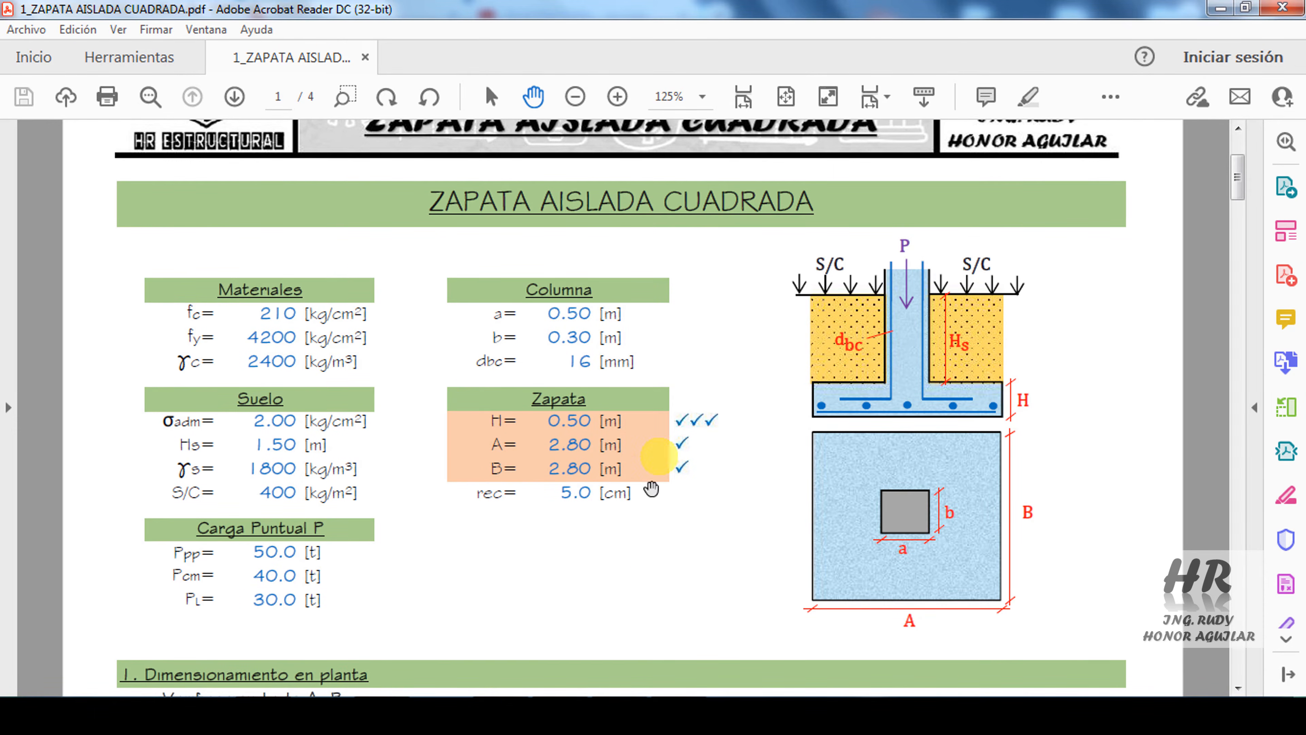
left_click(621, 712)
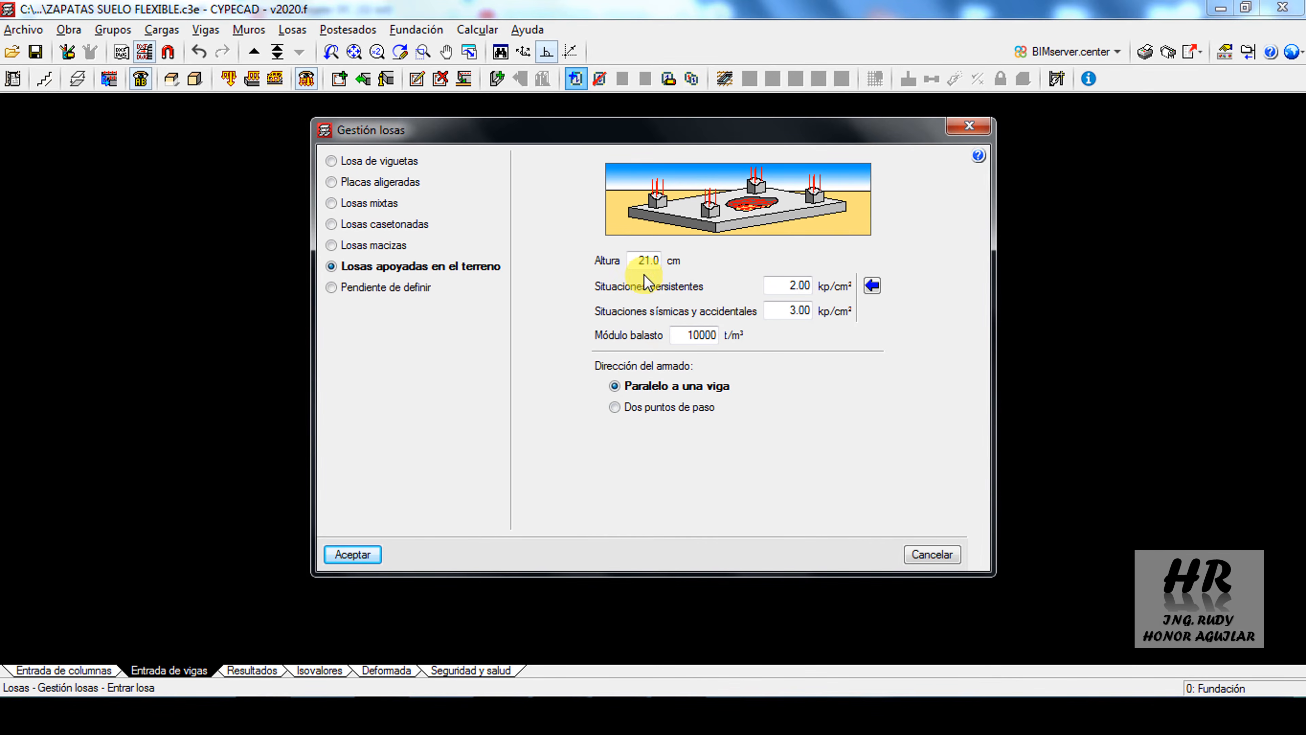
type("50")
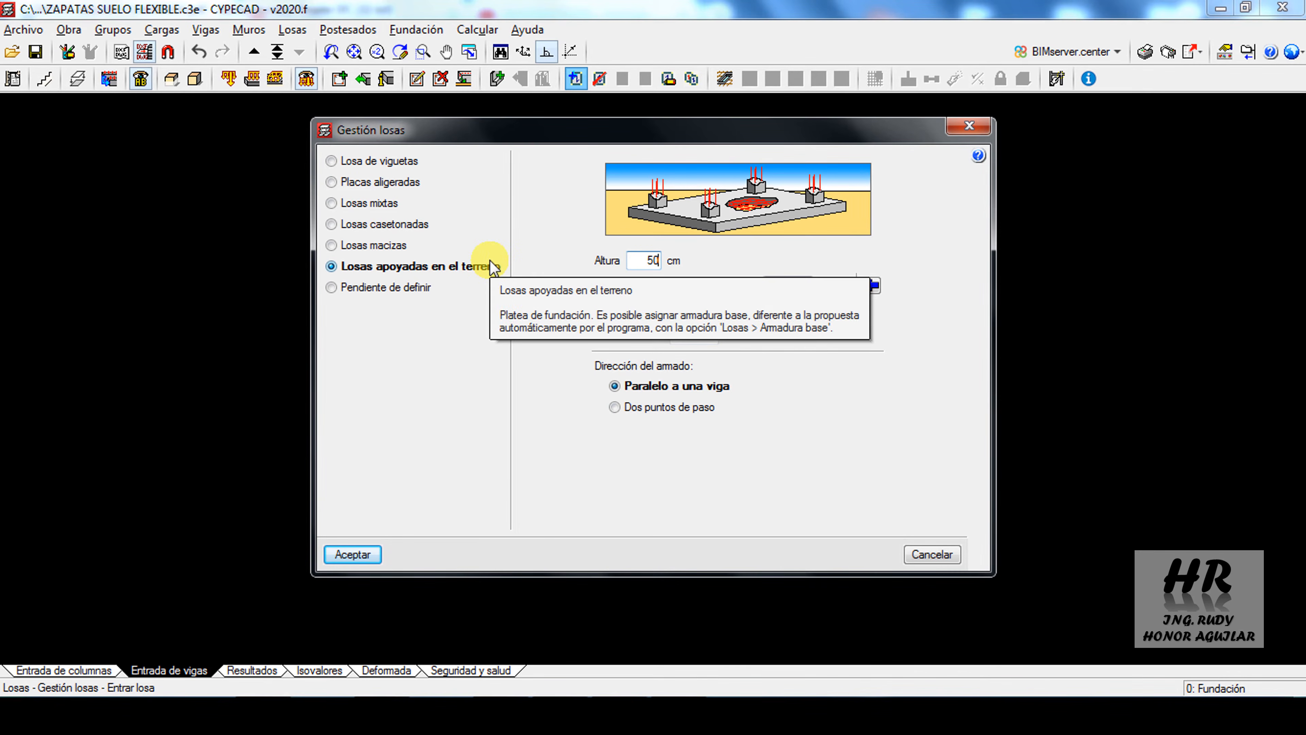
left_click_drag(752, 135, 746, 163)
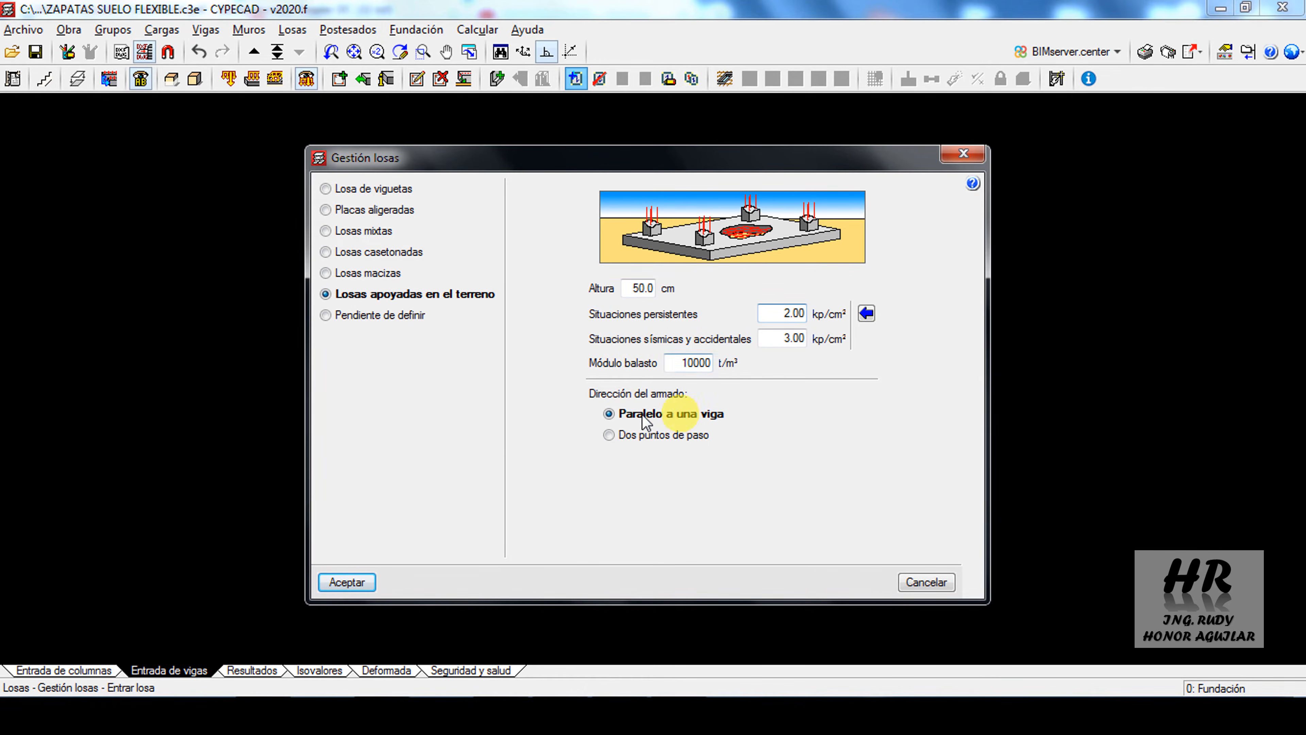
left_click(345, 582)
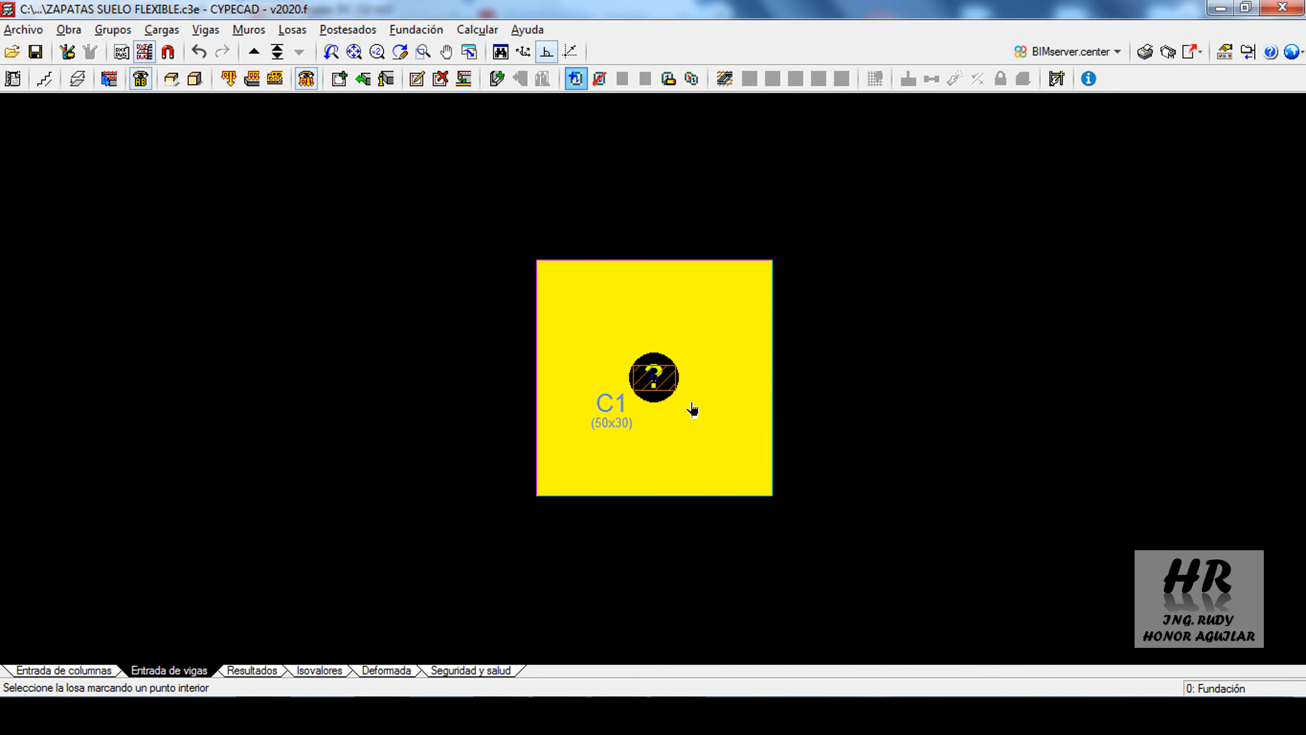
Place the foundation slab inside the square outline around column C1, with its reinforcement parallel to the south edge beam
left_click(692, 409)
left_click(686, 495)
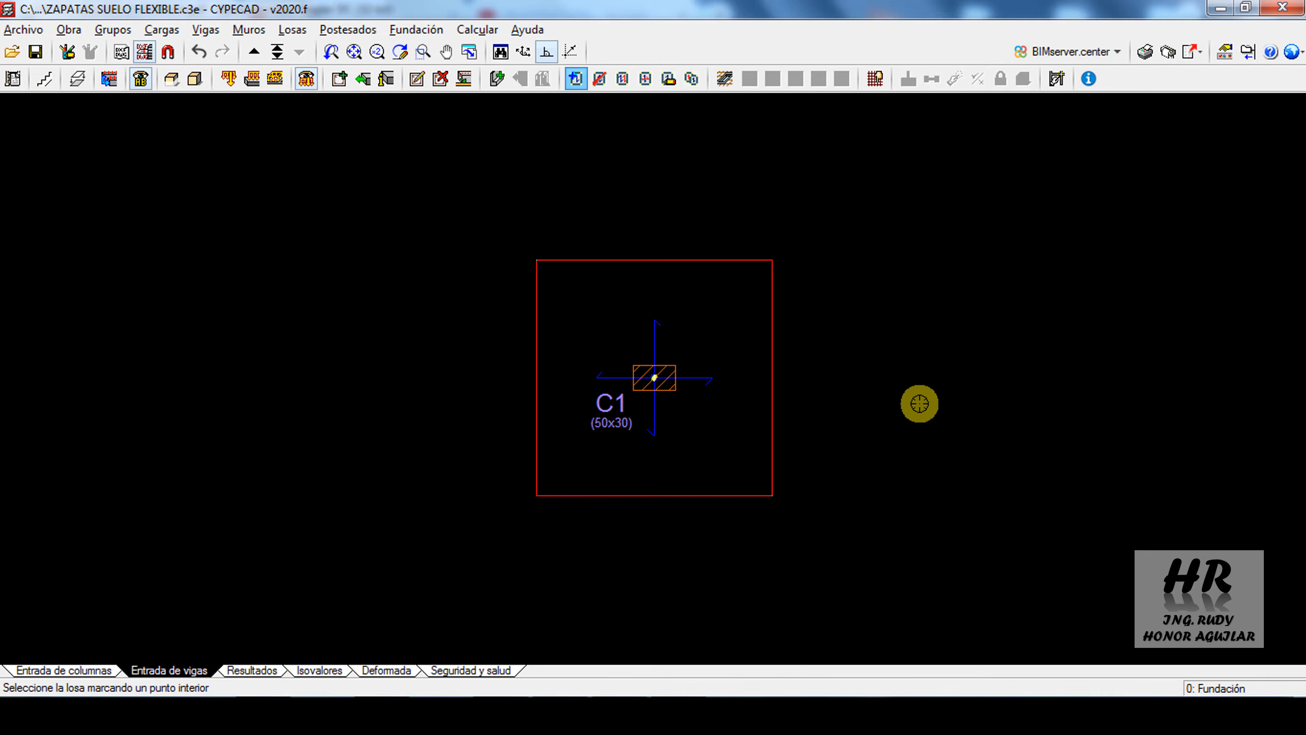
right_click(919, 403)
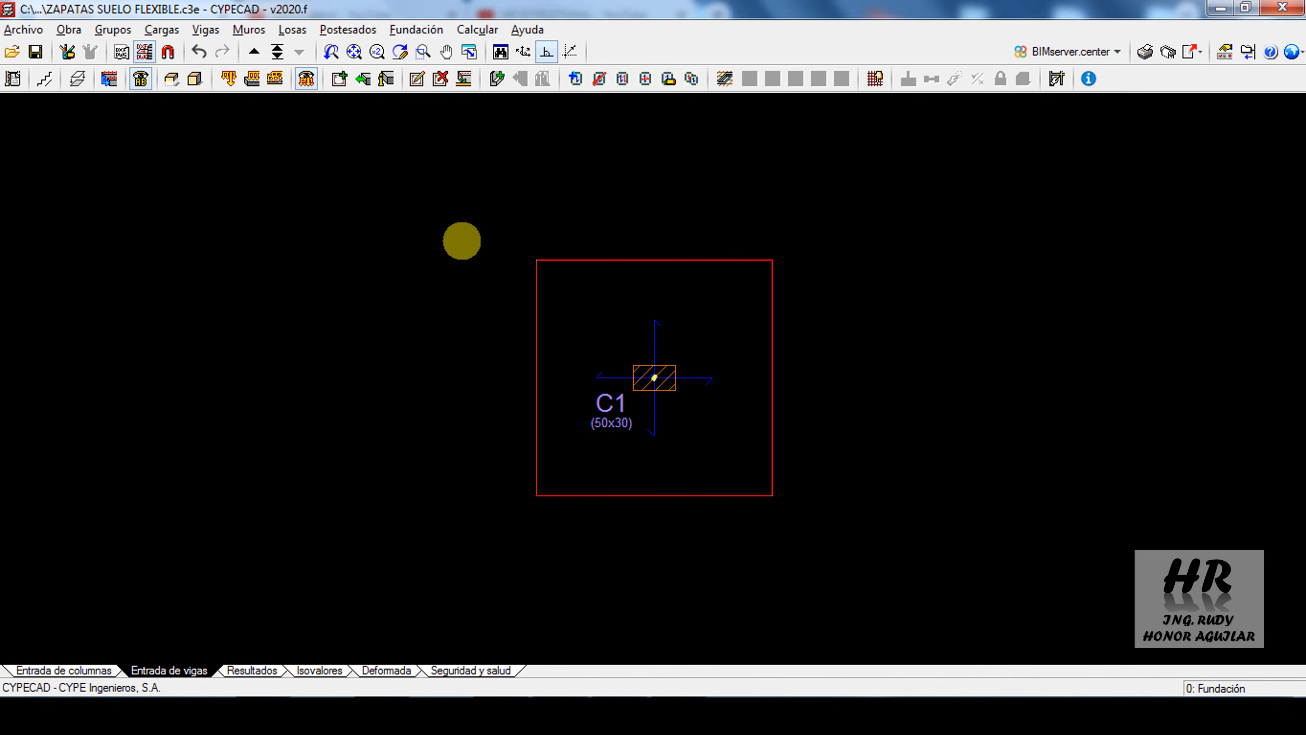
Consult the PDF's soil data, then apply a 3.10 t/m² permanent surface load (Cargas permanentes) over an area enclosing the whole slab around C1
left_click(371, 710)
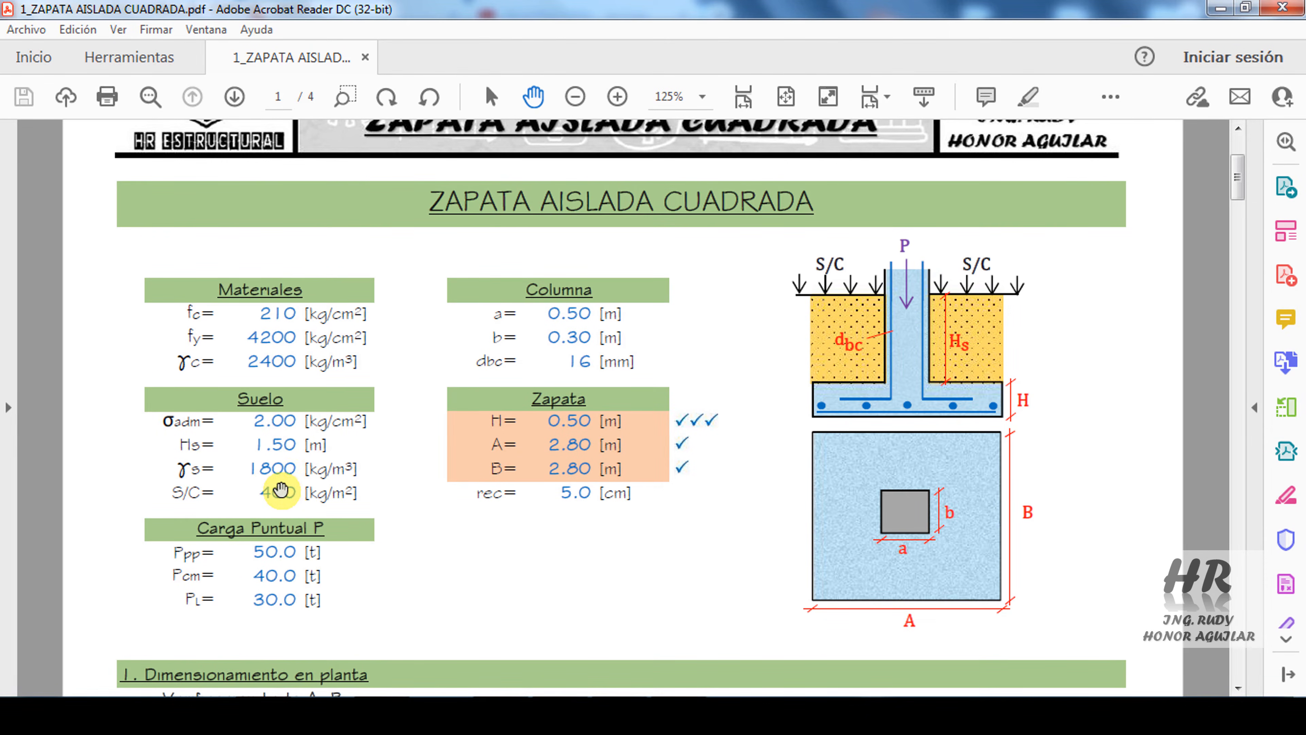
left_click(391, 713)
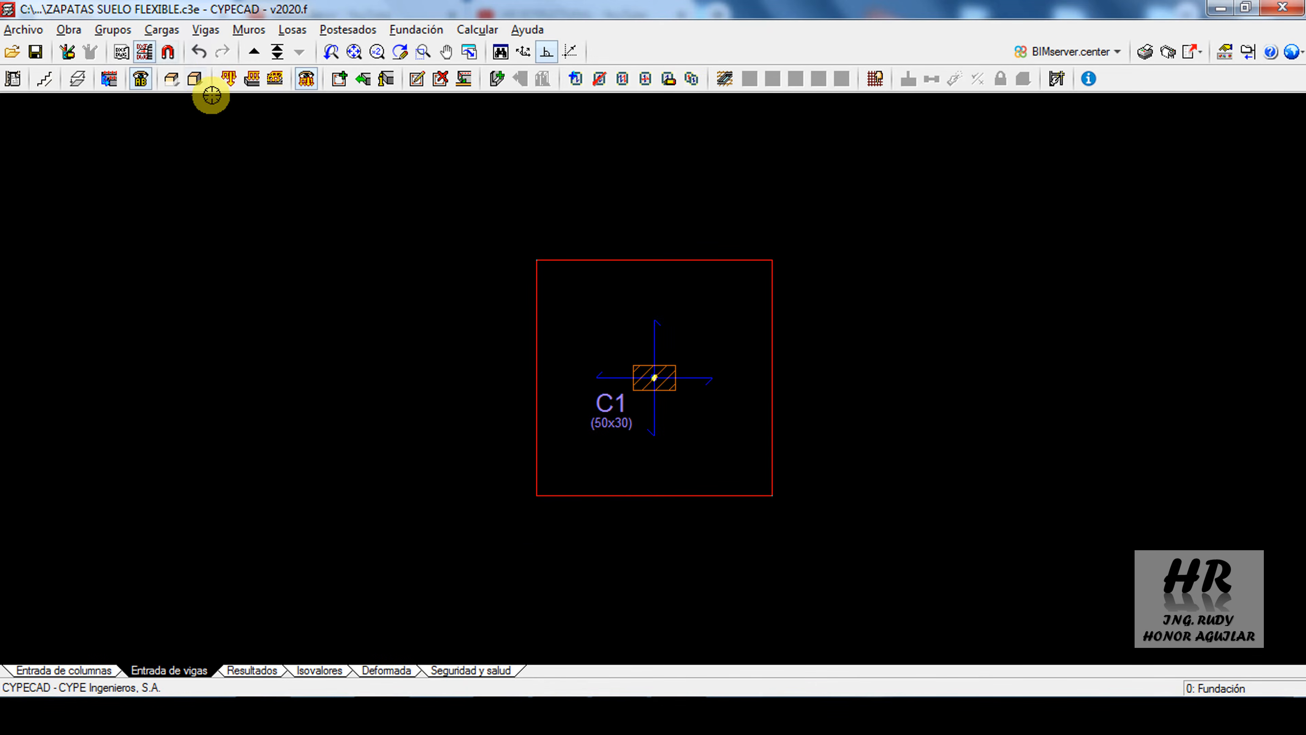
left_click(226, 83)
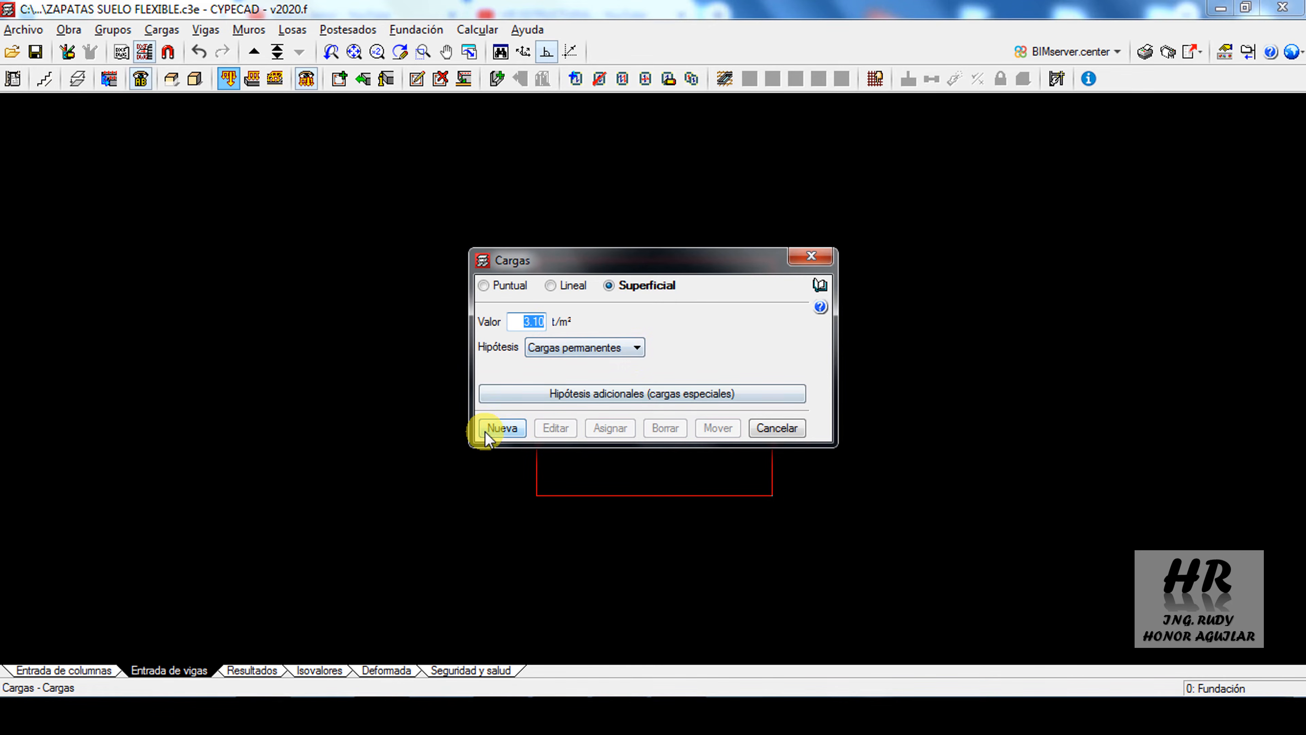
left_click(501, 427)
left_click(445, 209)
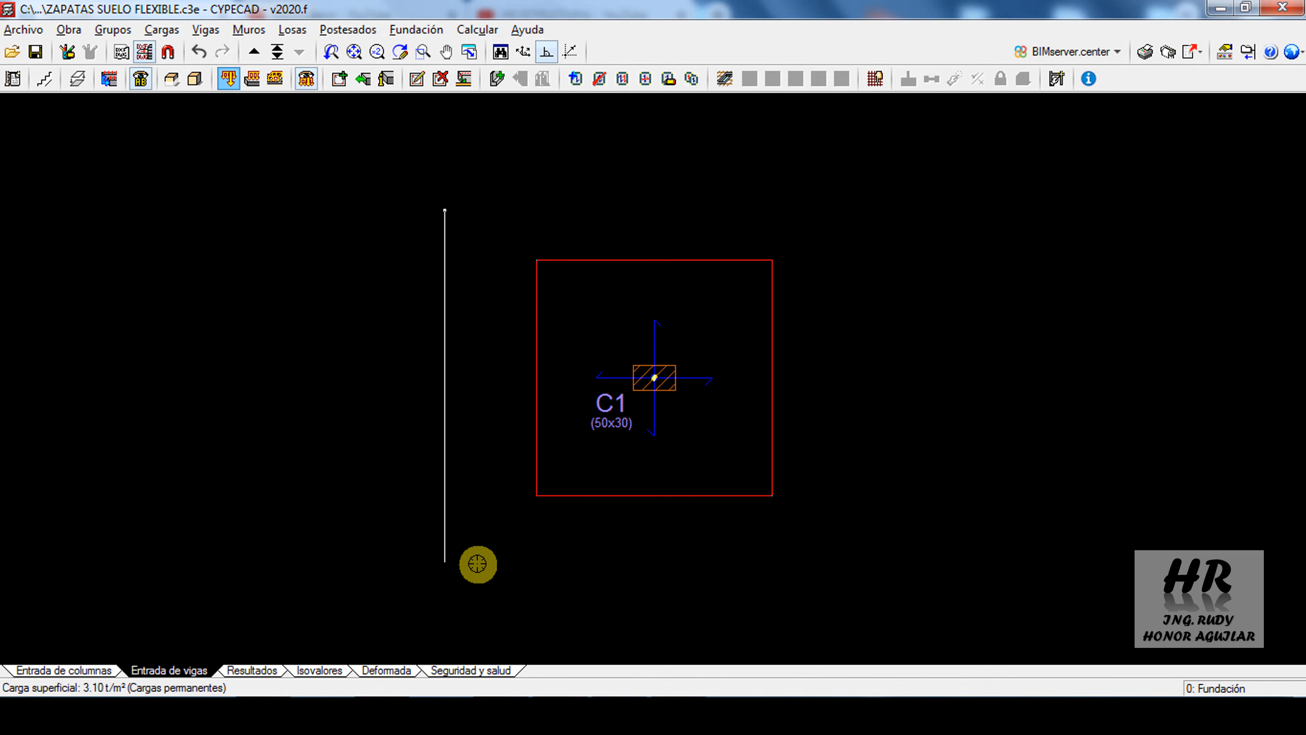
left_click(468, 563)
left_click(839, 559)
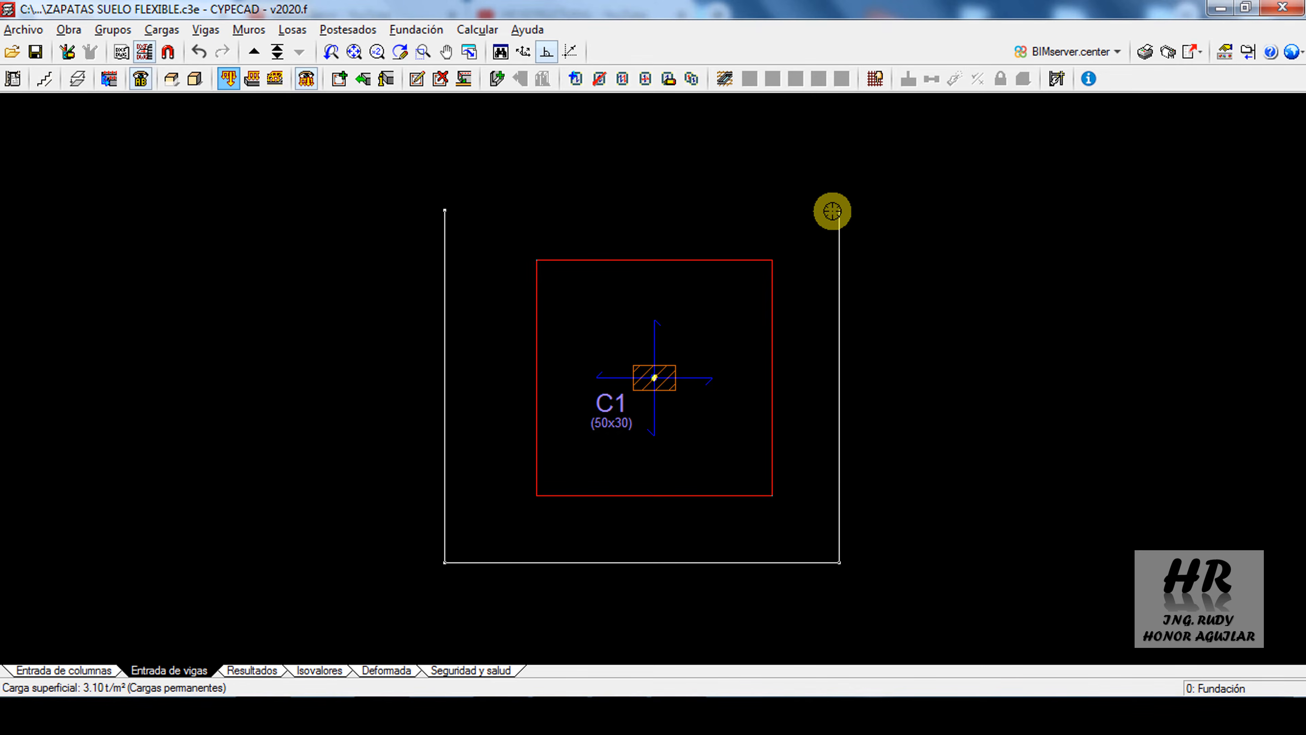
left_click(839, 203)
right_click(520, 204)
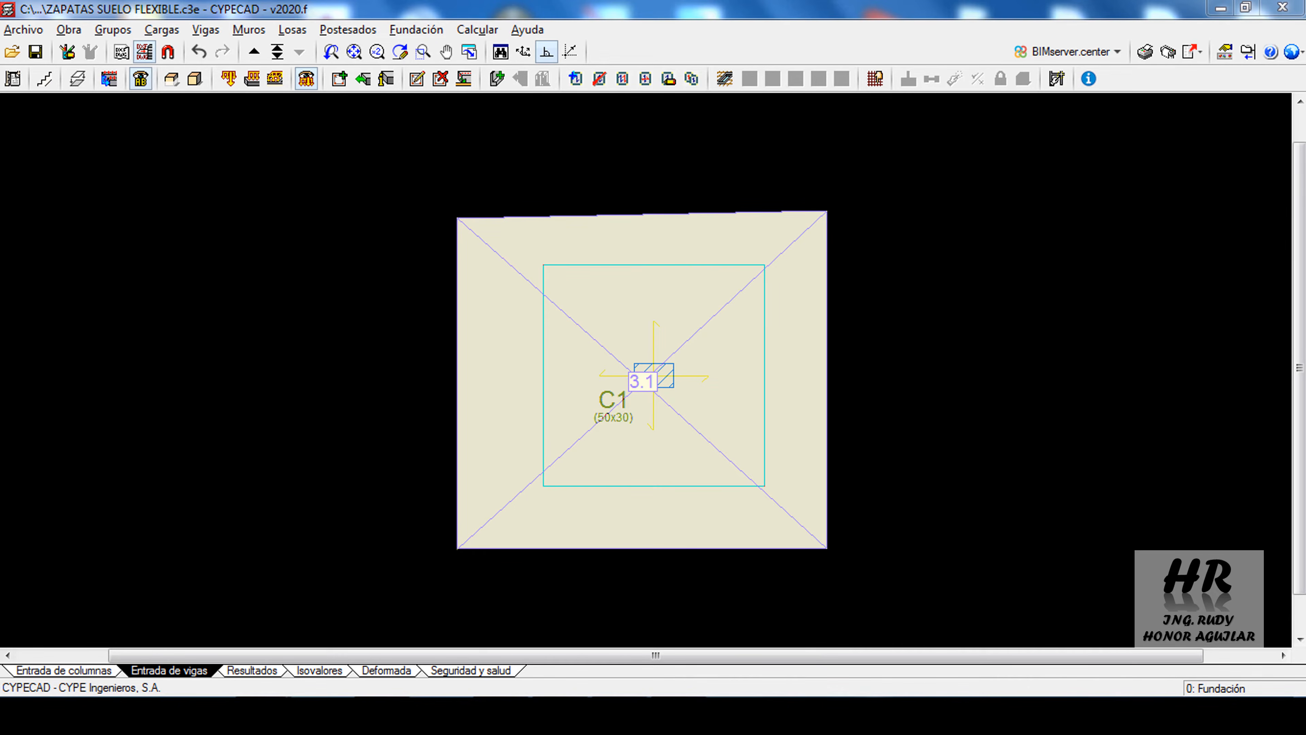
Review the mechanical covers of foundation slabs (plateas de fundación) in the project's general bar options
left_click(12, 78)
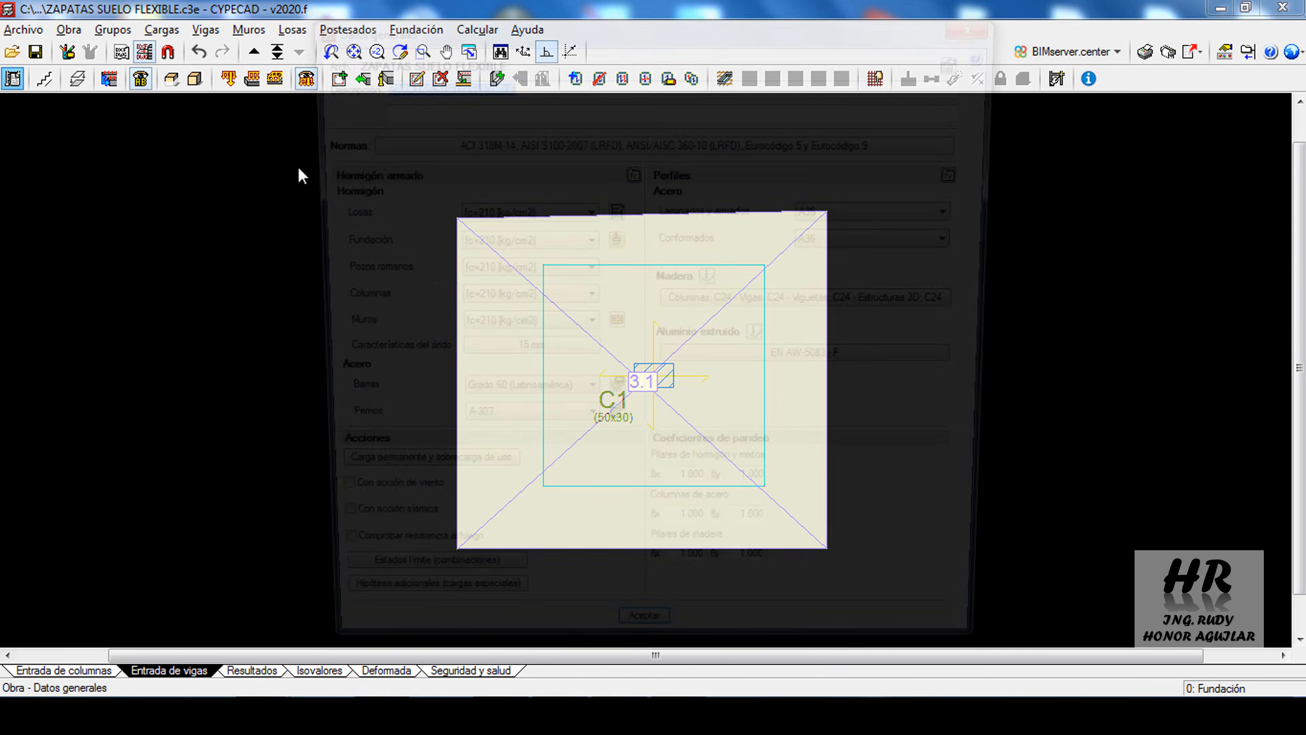
left_click(614, 399)
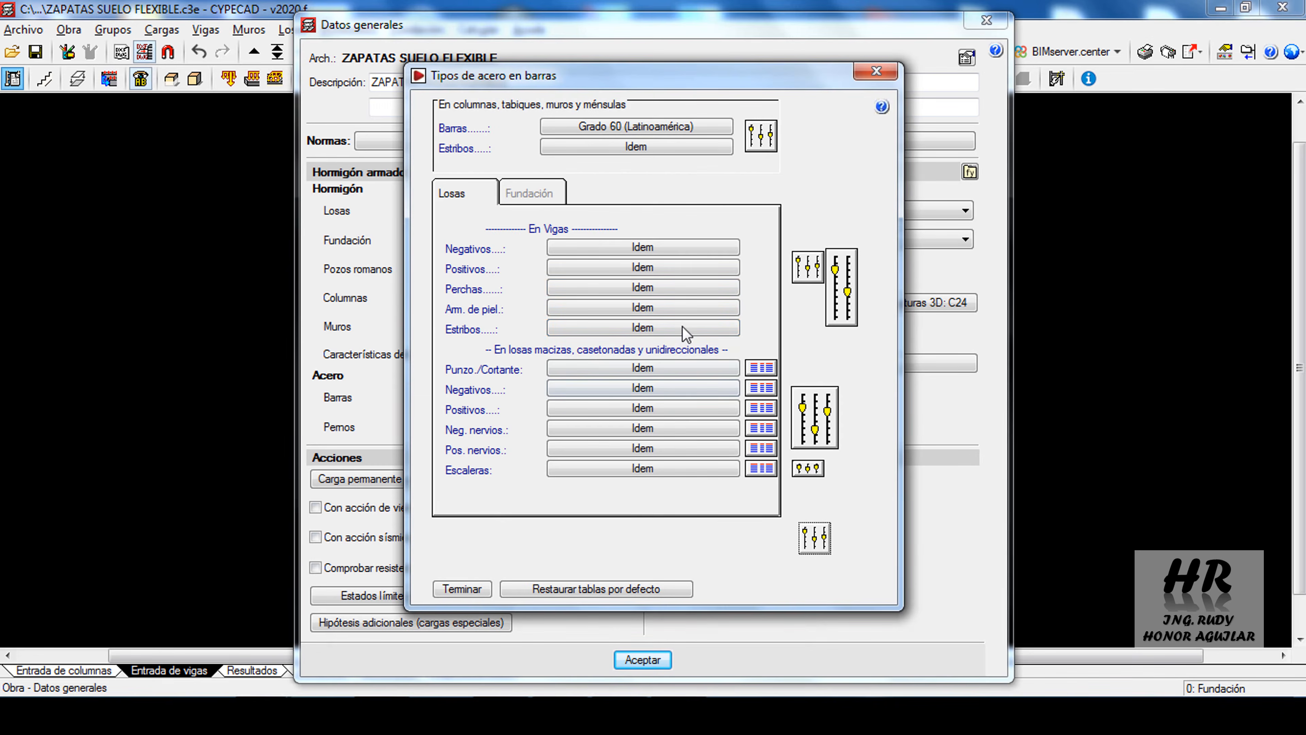
left_click(800, 525)
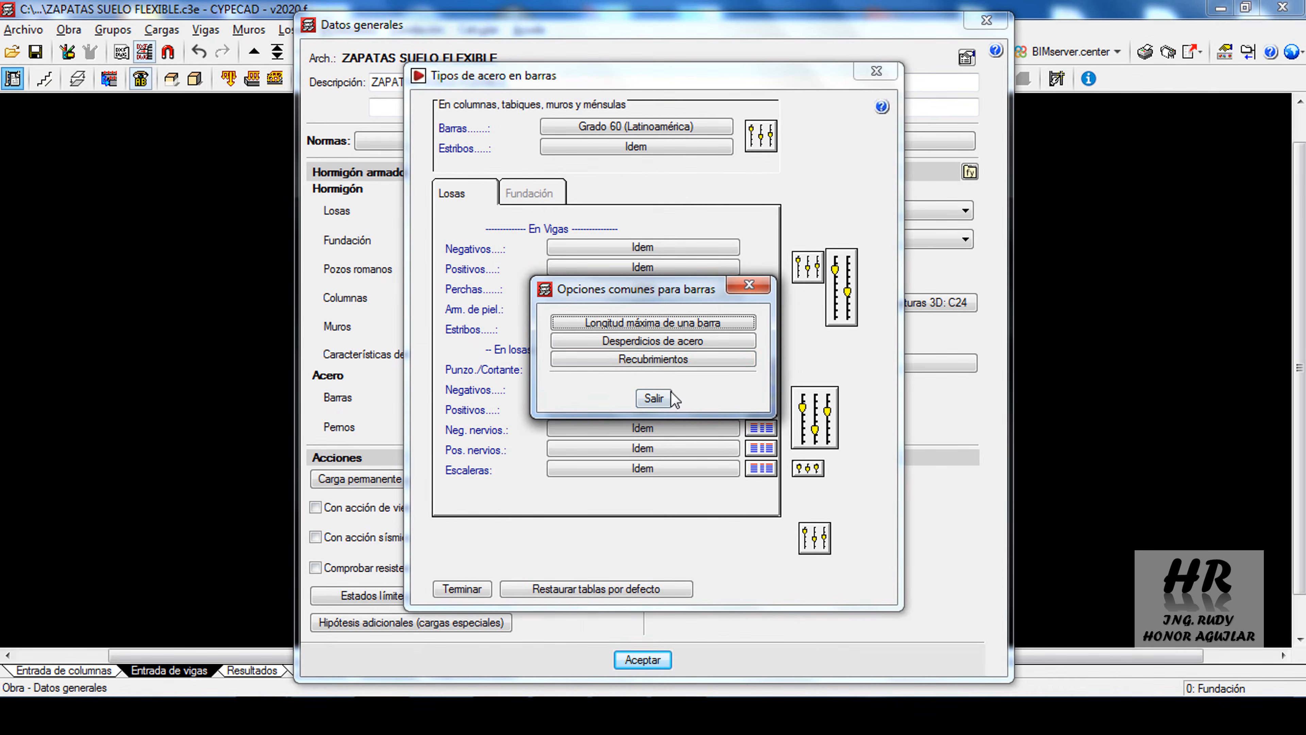
left_click(680, 360)
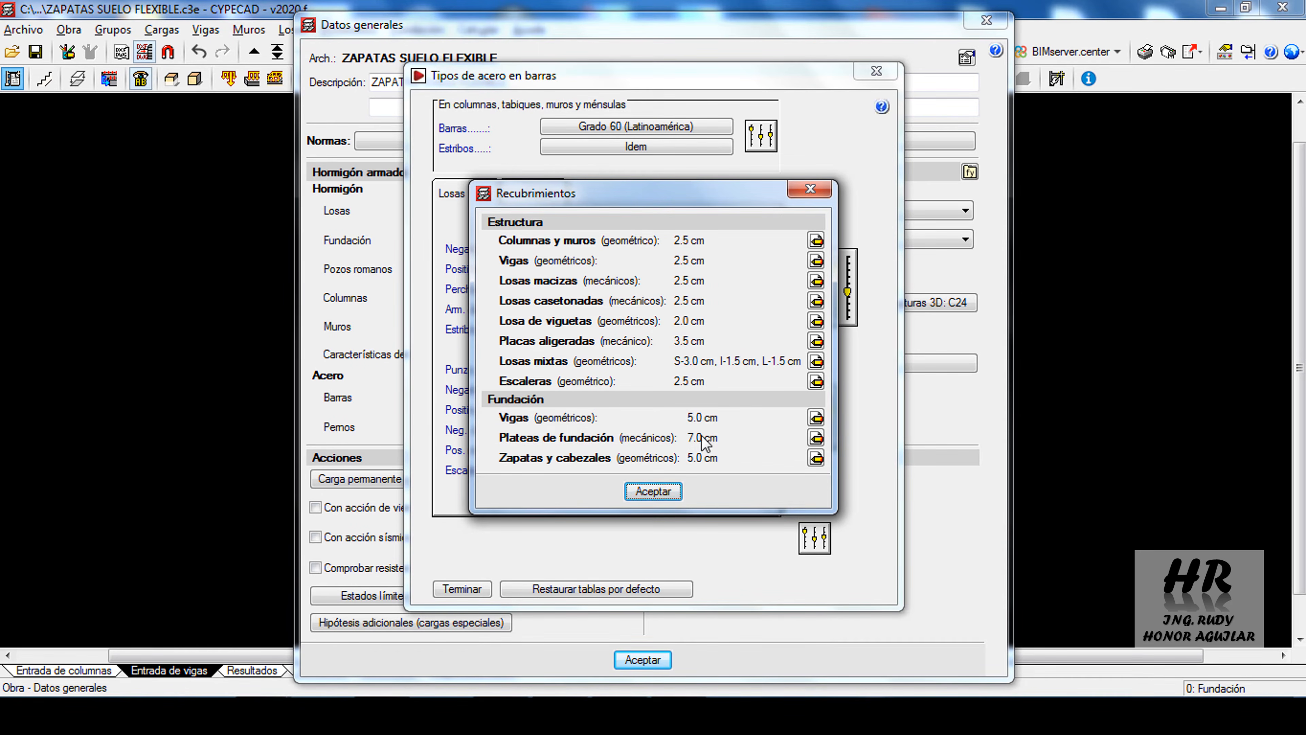
left_click(815, 437)
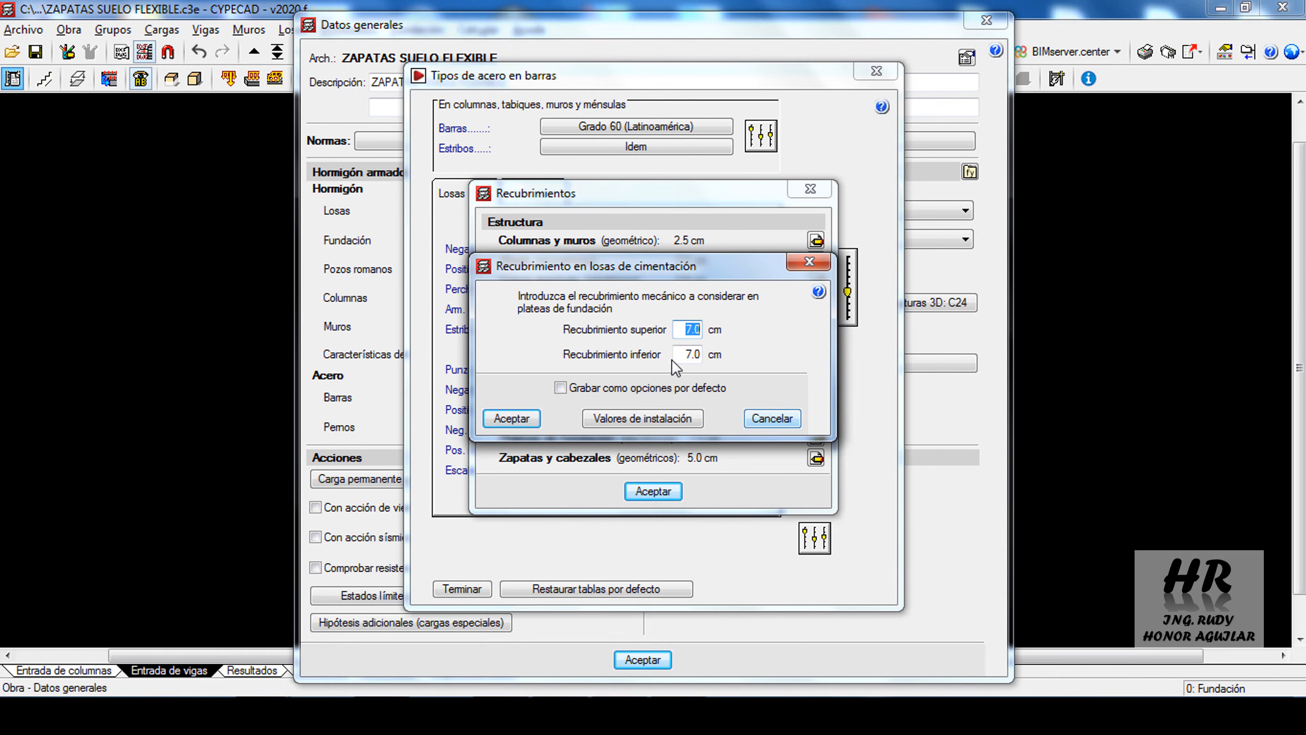
left_click(811, 266)
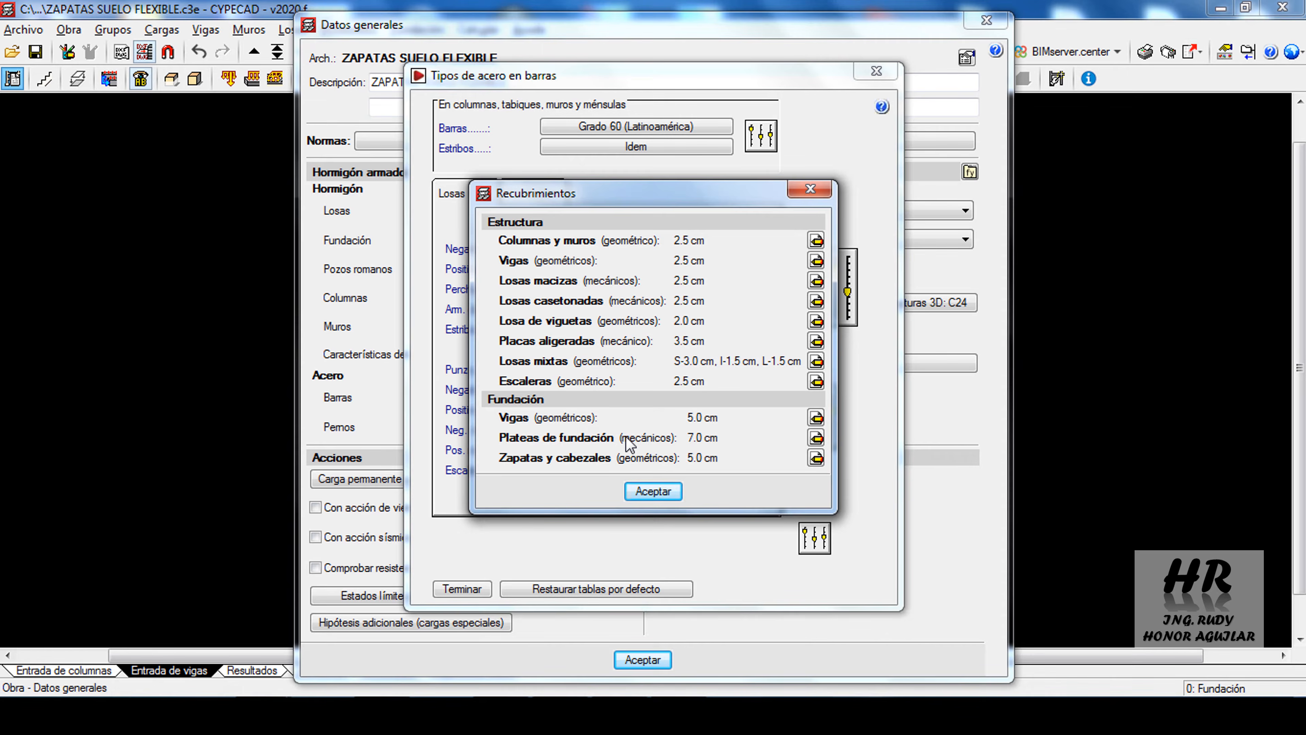
left_click(651, 491)
left_click(653, 397)
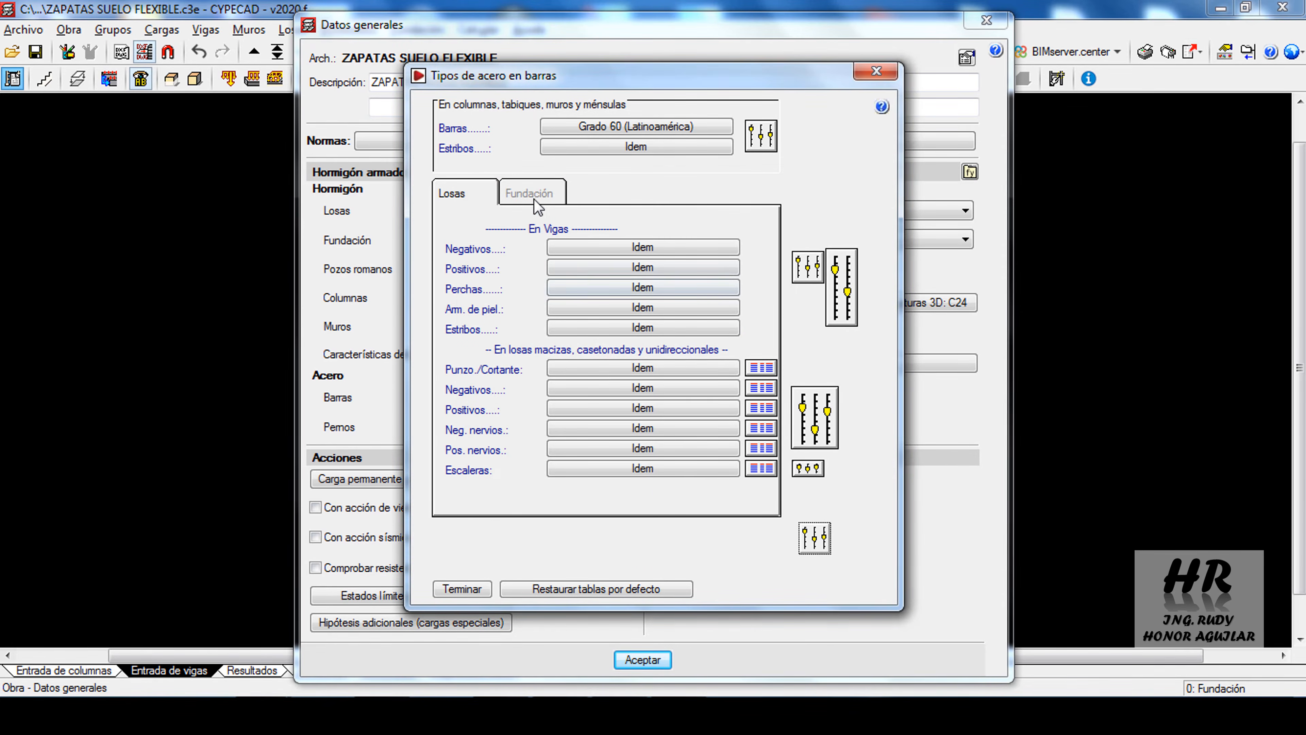
Review the bottom reinforcement table for foundation slabs against the PDF's footing reinforcement, then accept the general data
left_click(535, 199)
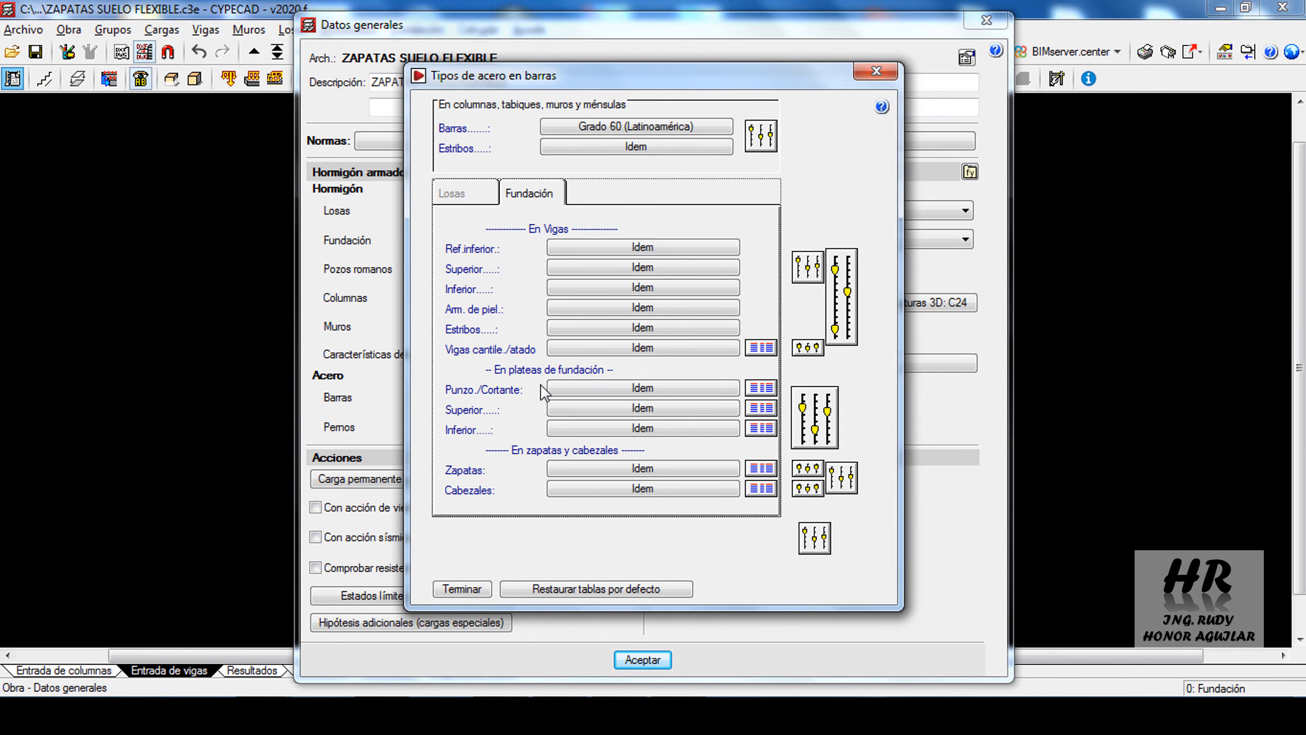
left_click(763, 428)
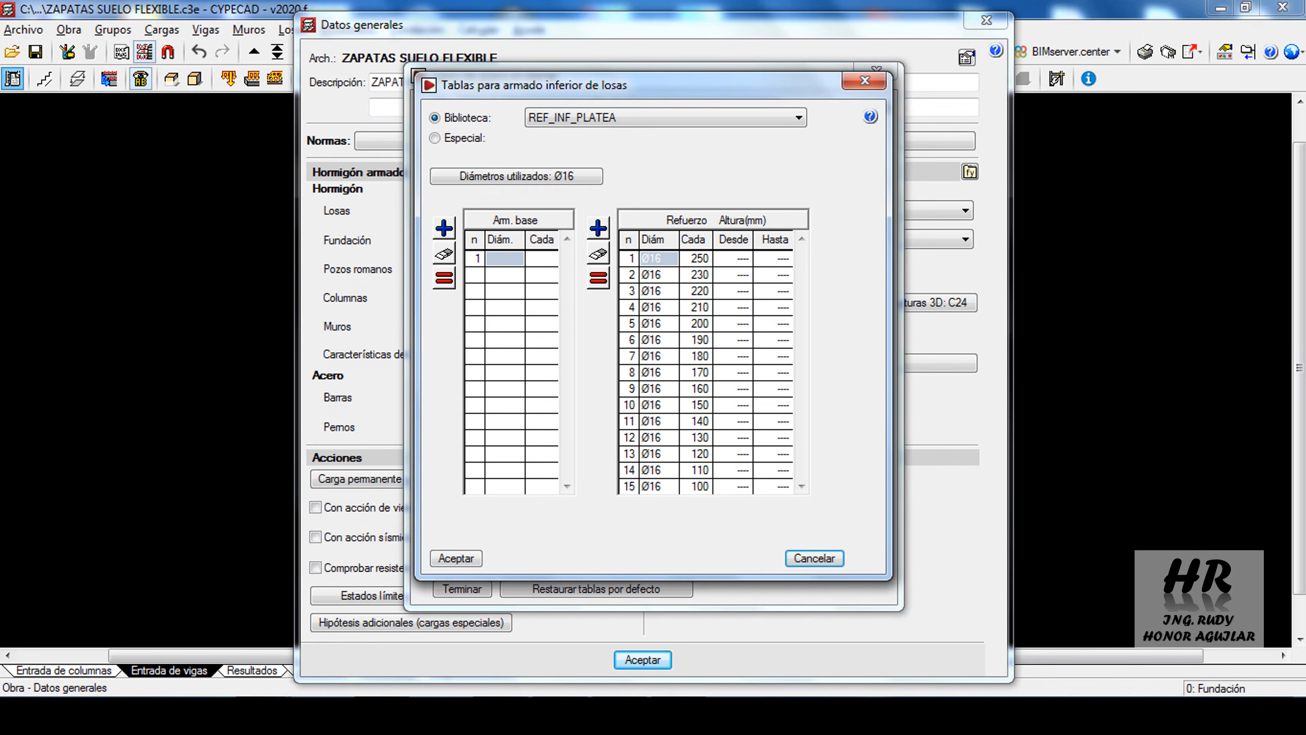
left_click(457, 558)
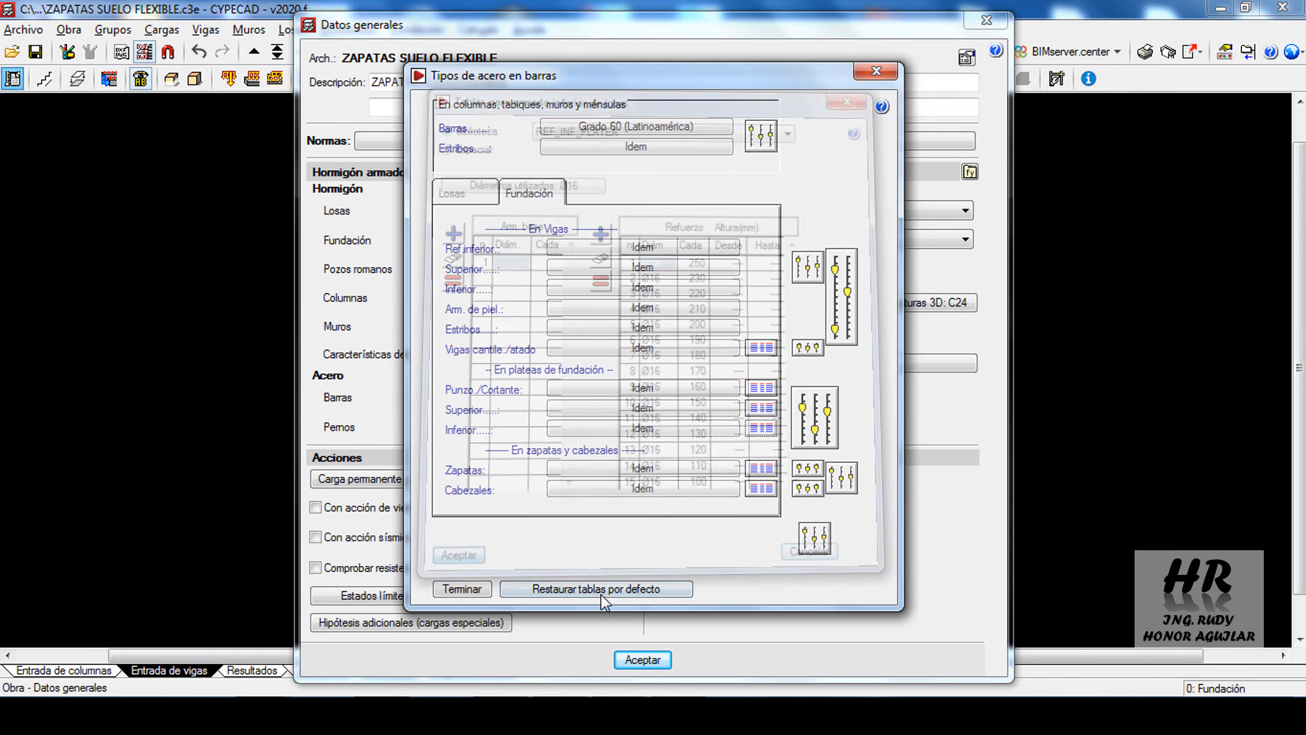
left_click(459, 588)
left_click(643, 659)
left_click(653, 411)
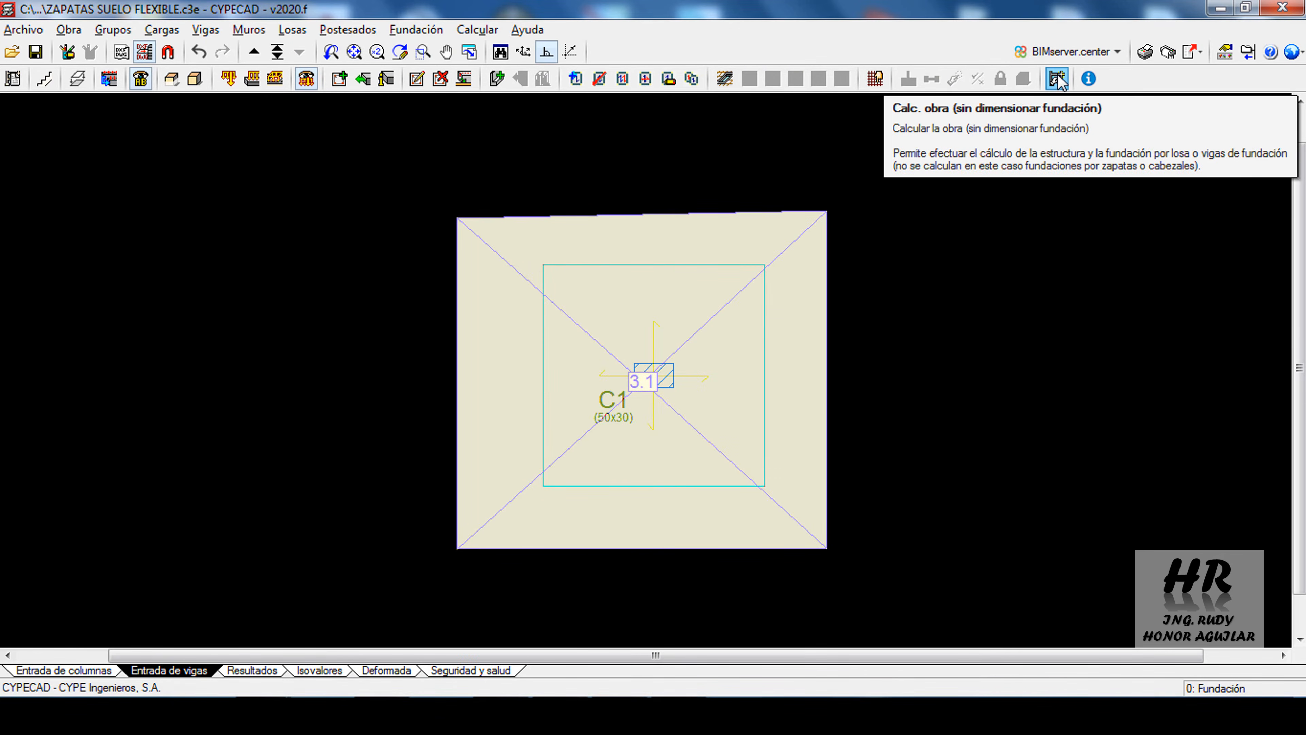
Calculate the whole project including the foundation, and hide the special loads in the plan
left_click(477, 30)
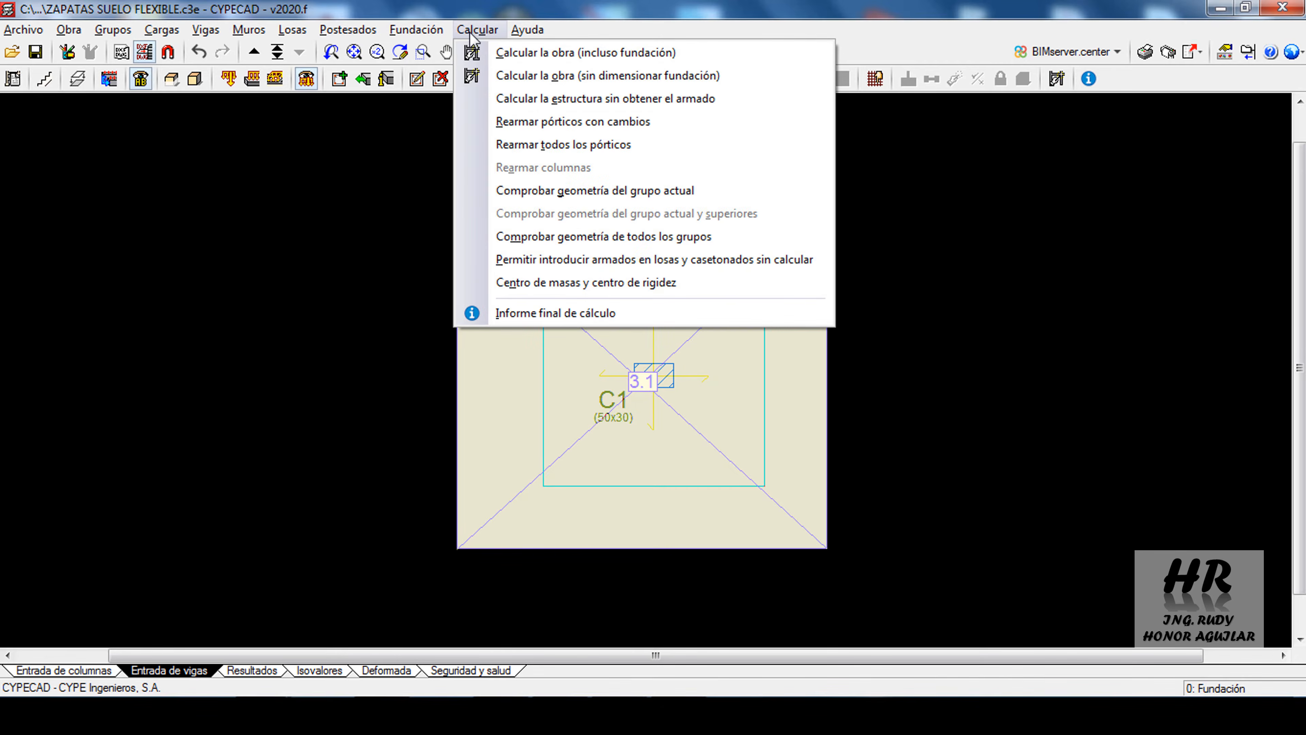
mouse_move(527, 29)
mouse_move(477, 29)
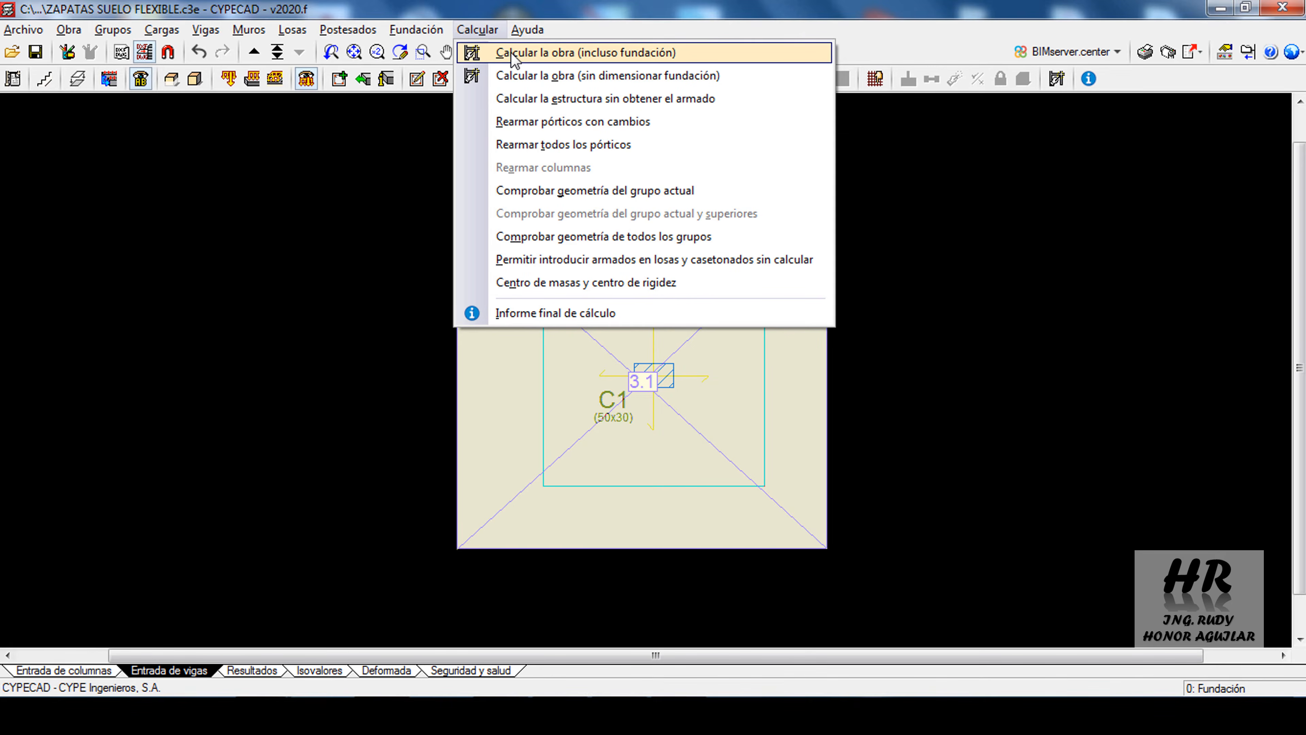
left_click(514, 53)
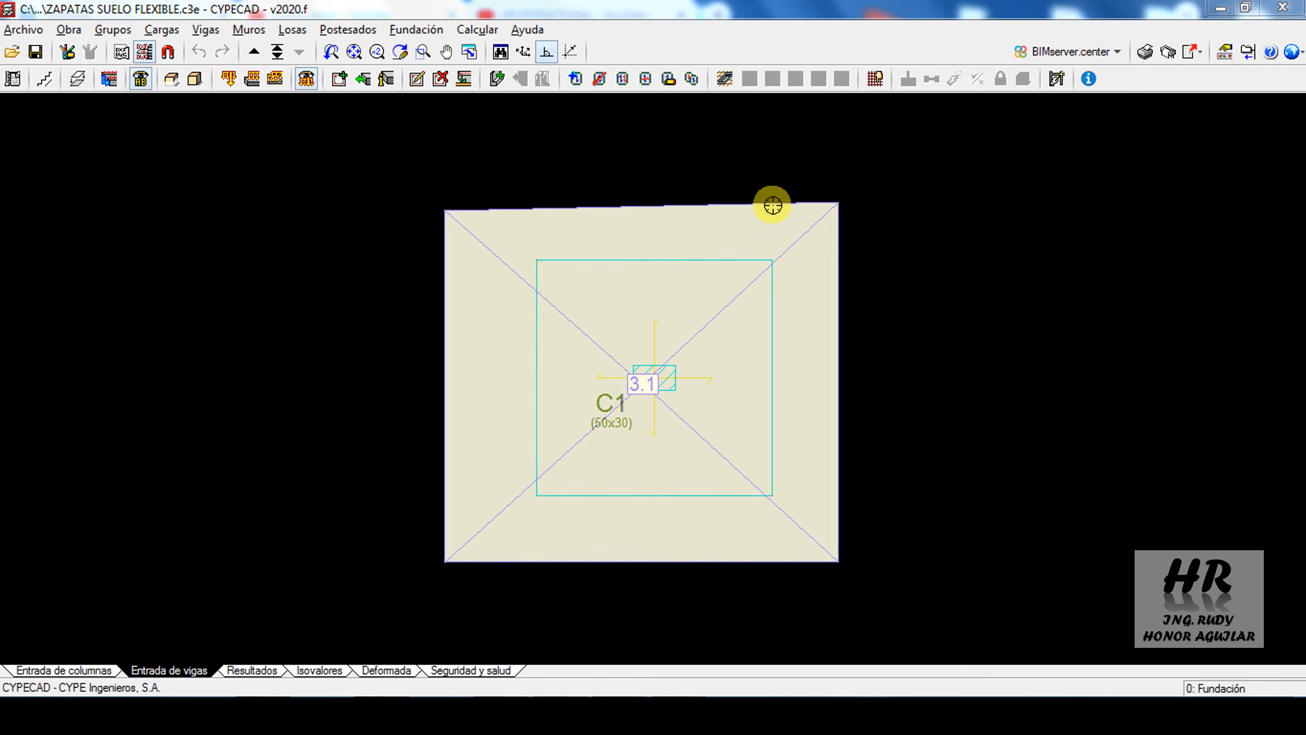
left_click(306, 78)
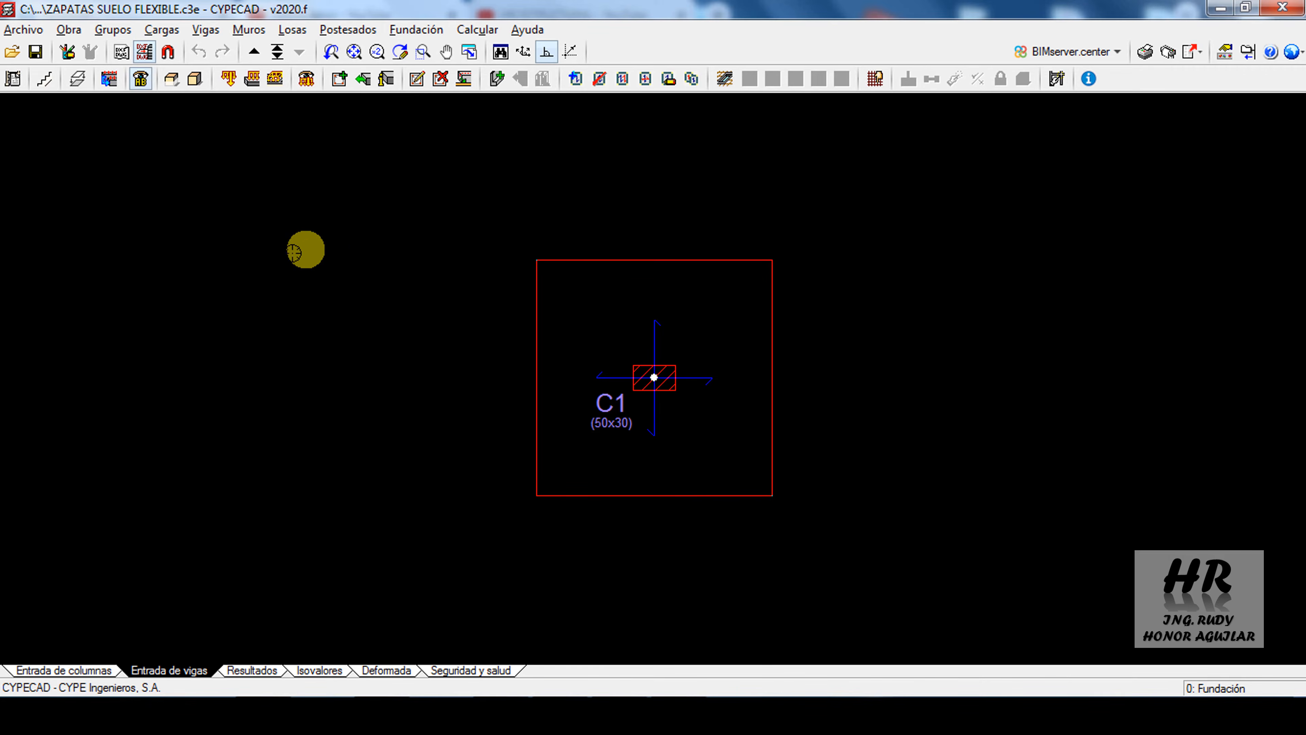
Examine the excessive soil pressures in the foundation slab results, querying a node near the edge of the marked area and one beside column C1
left_click(252, 670)
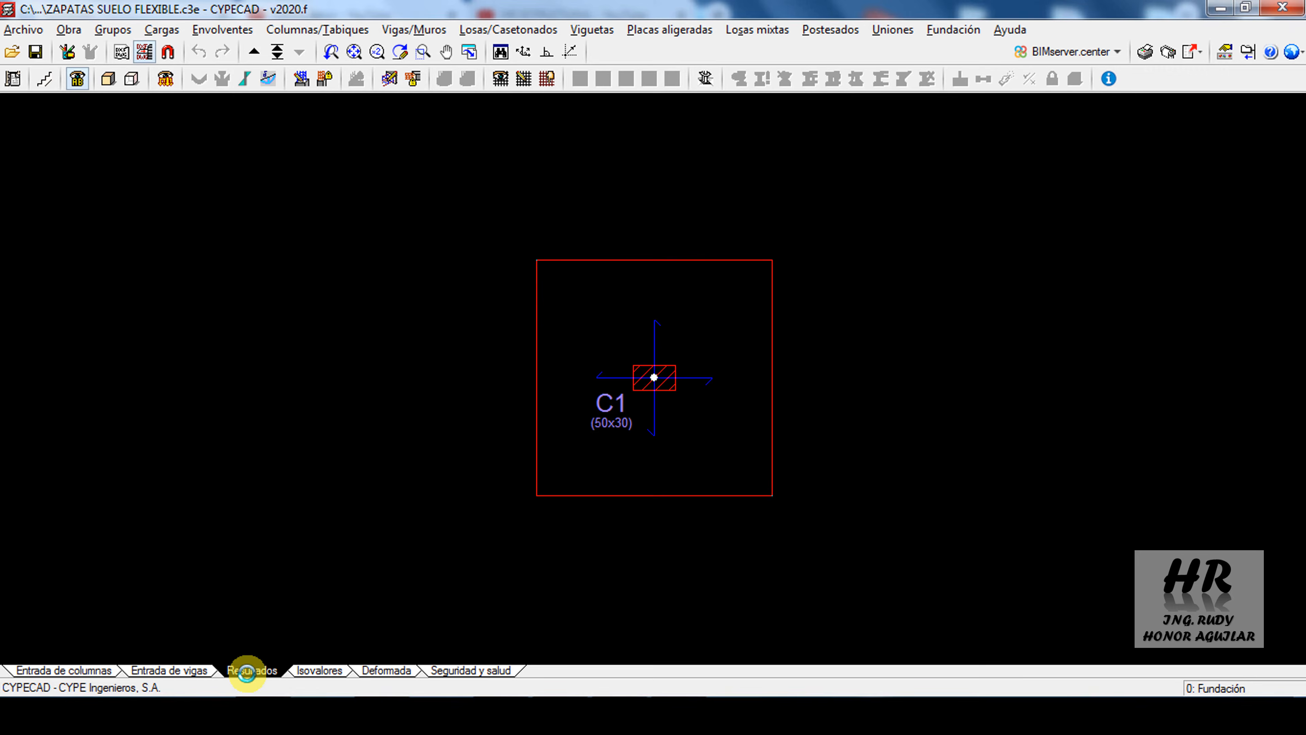
left_click(221, 31)
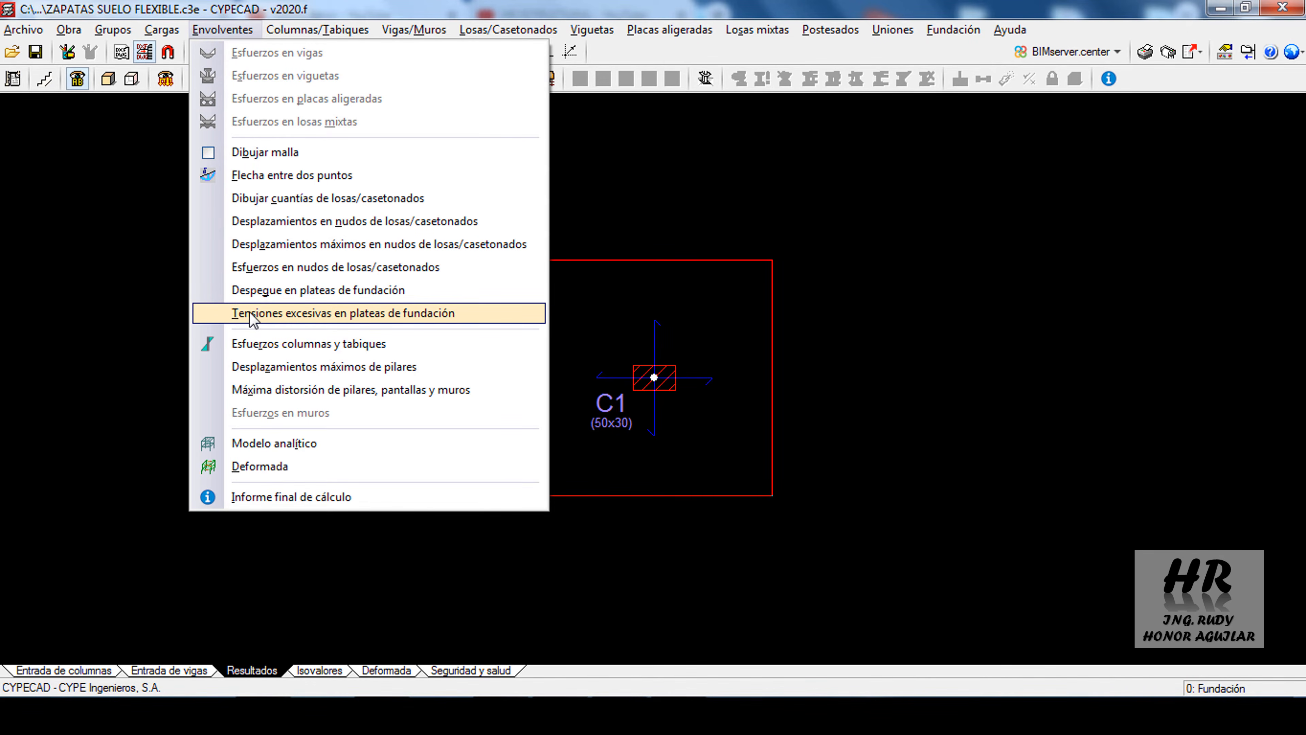
left_click(252, 314)
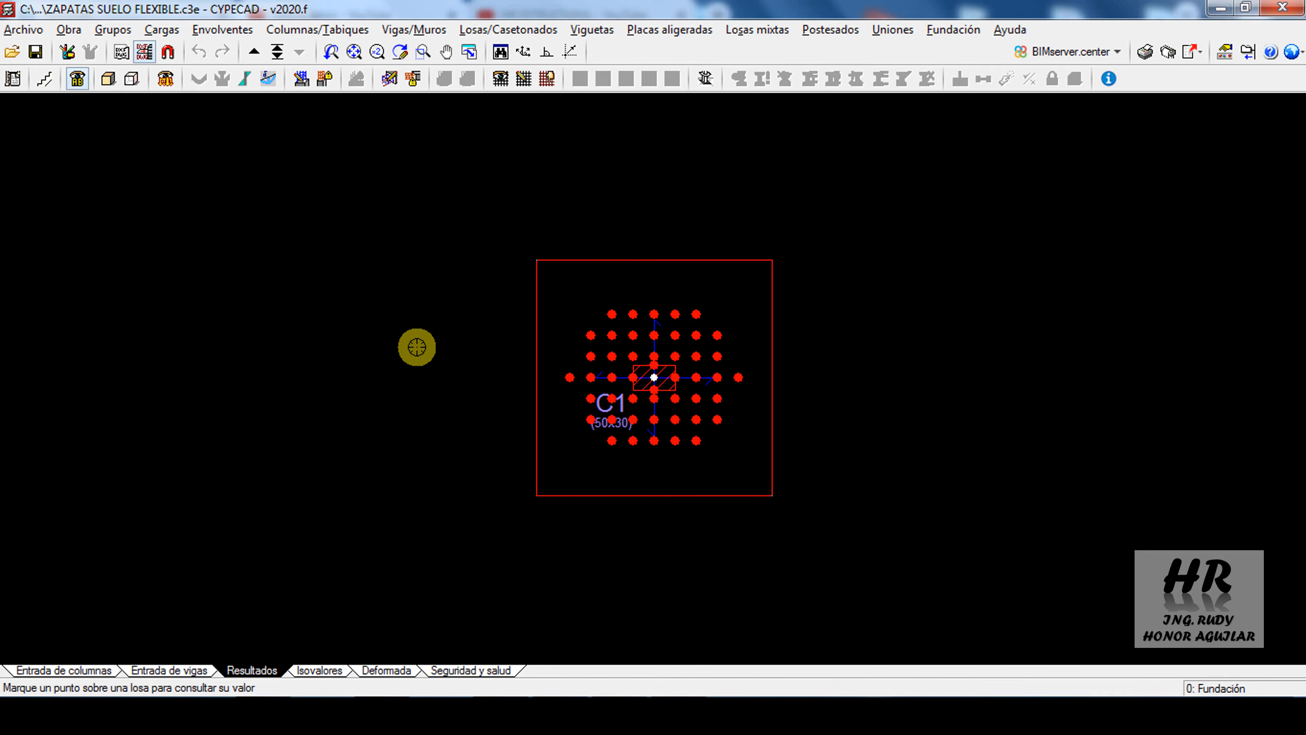
scroll(657, 429, "up", 1)
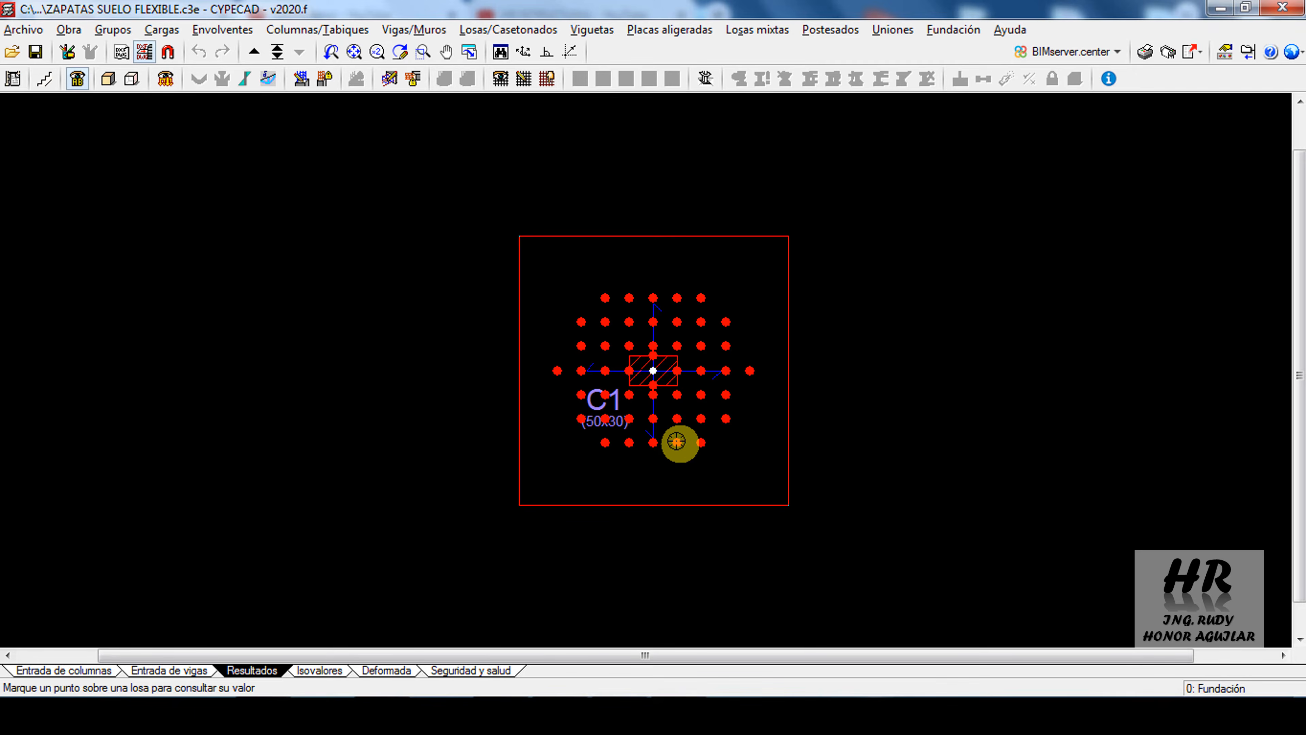
left_click(676, 440)
scroll(676, 440, "up", 5)
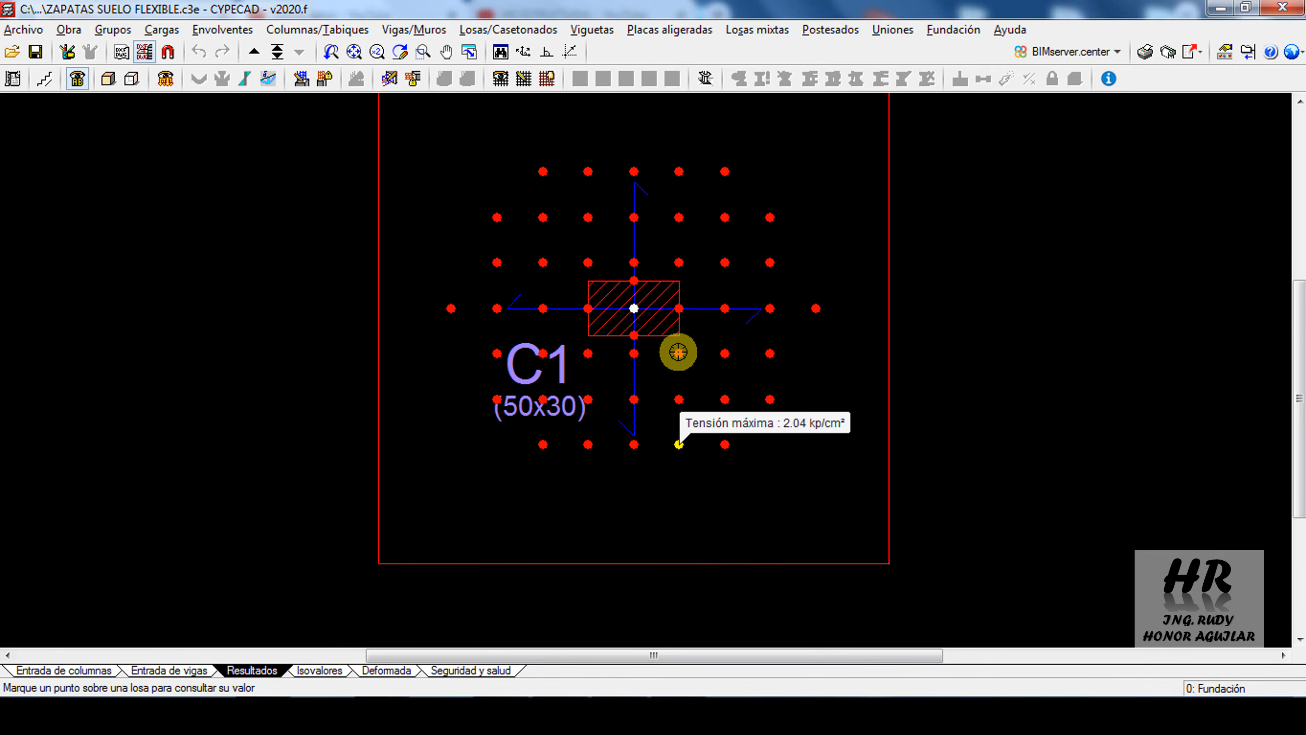
left_click(678, 352)
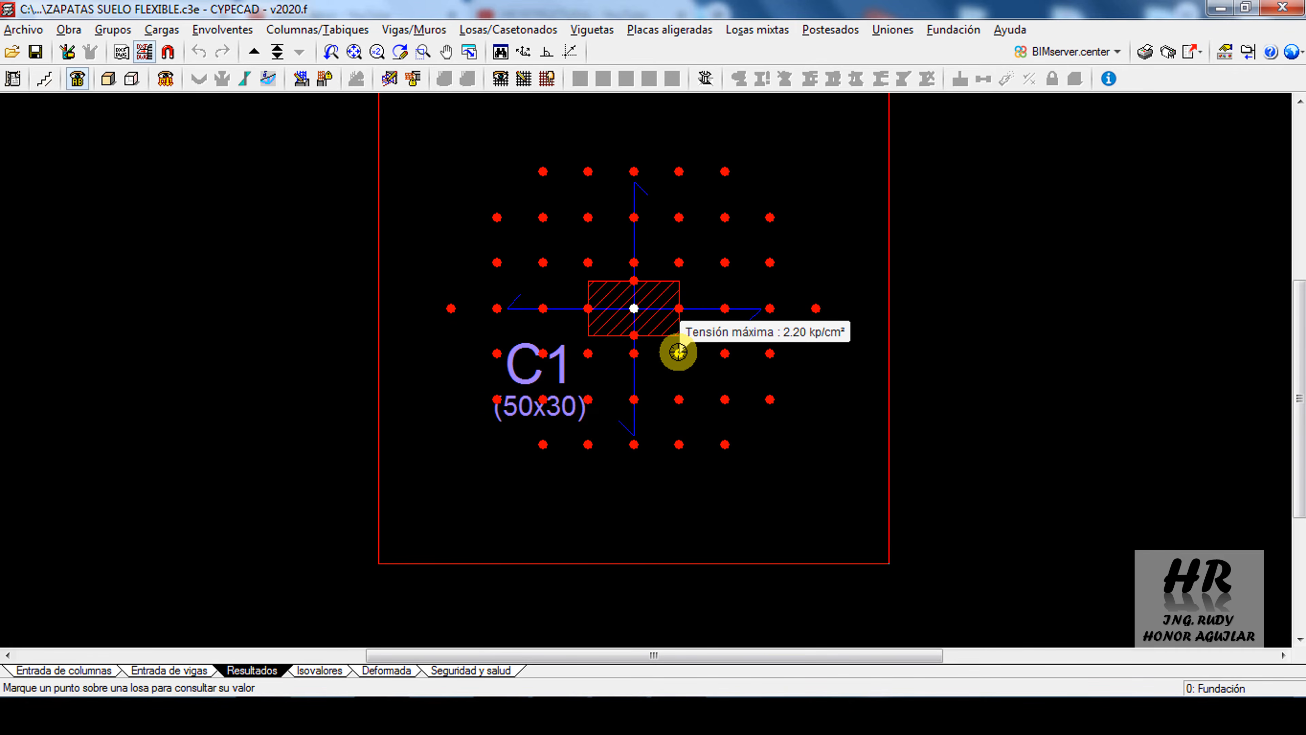
scroll(678, 352, "down", 2)
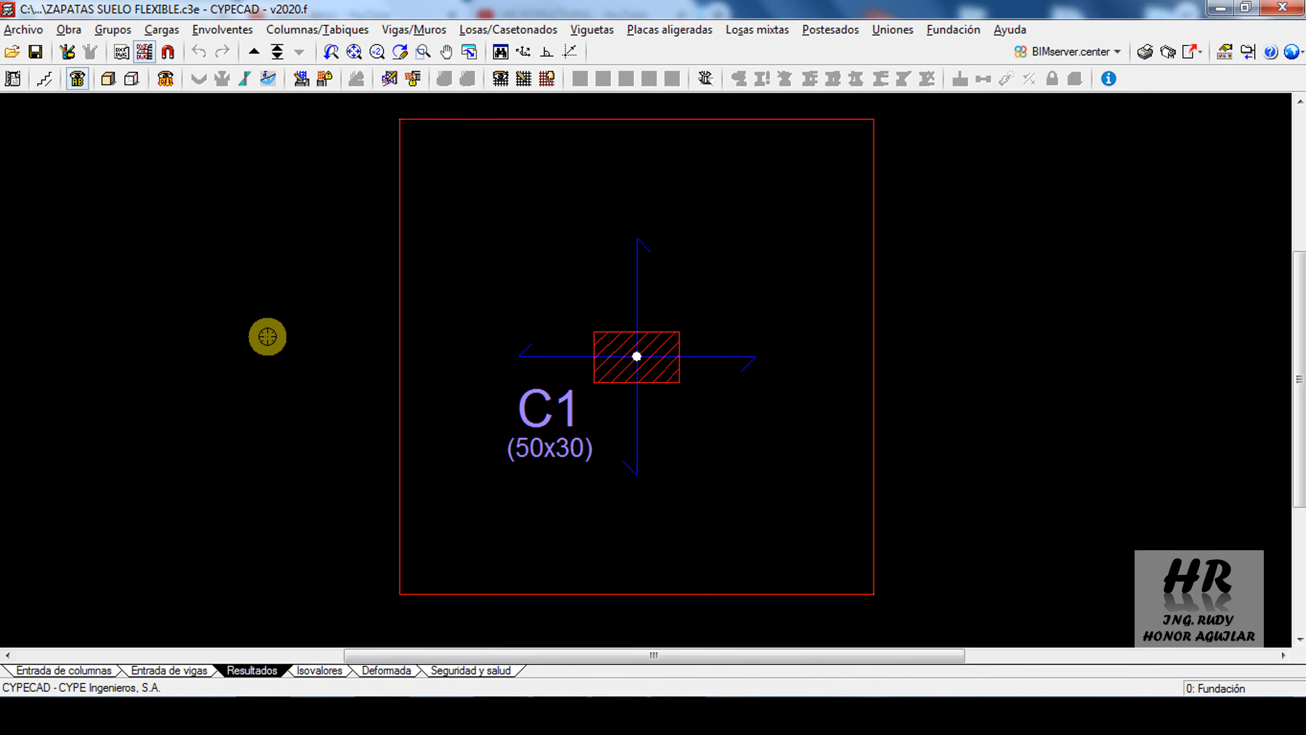
Open the punching shear checks for column C1 and read the report for elements without shear reinforcement
left_click(705, 82)
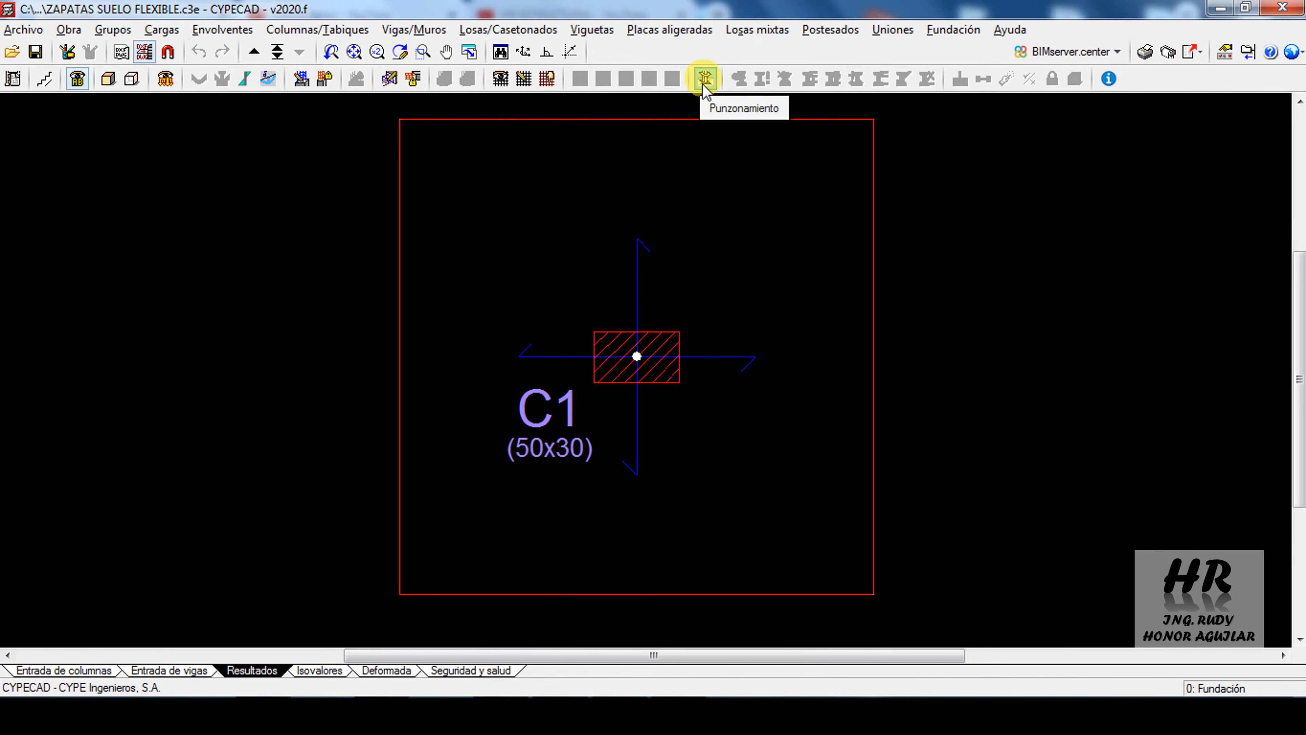
left_click(506, 29)
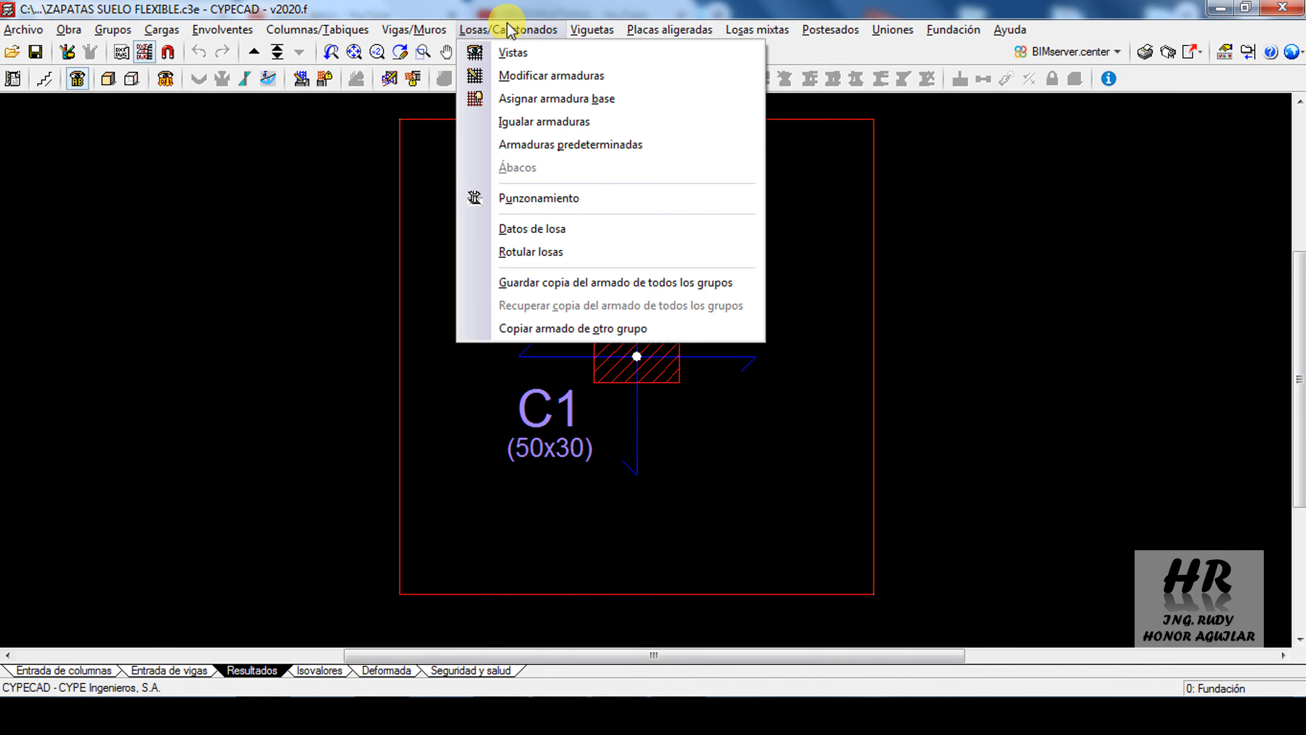
left_click(574, 200)
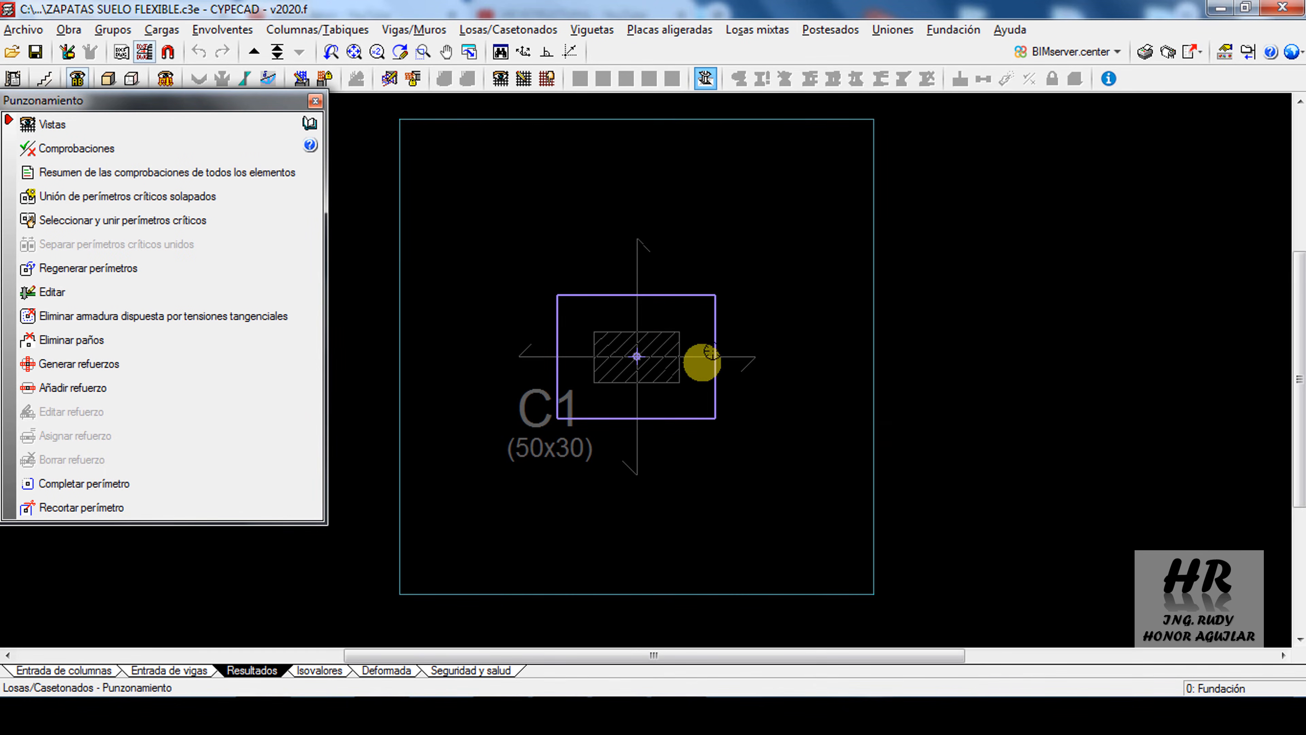
left_click(58, 149)
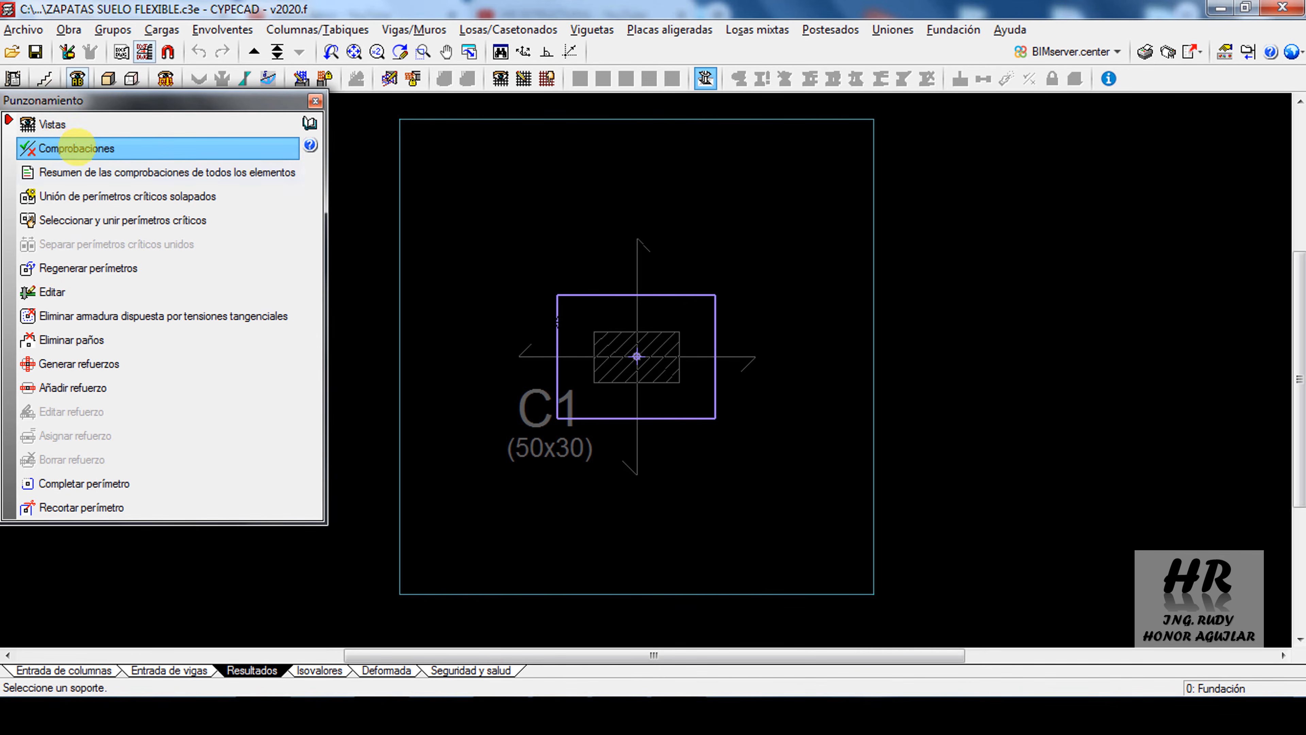
left_click(565, 335)
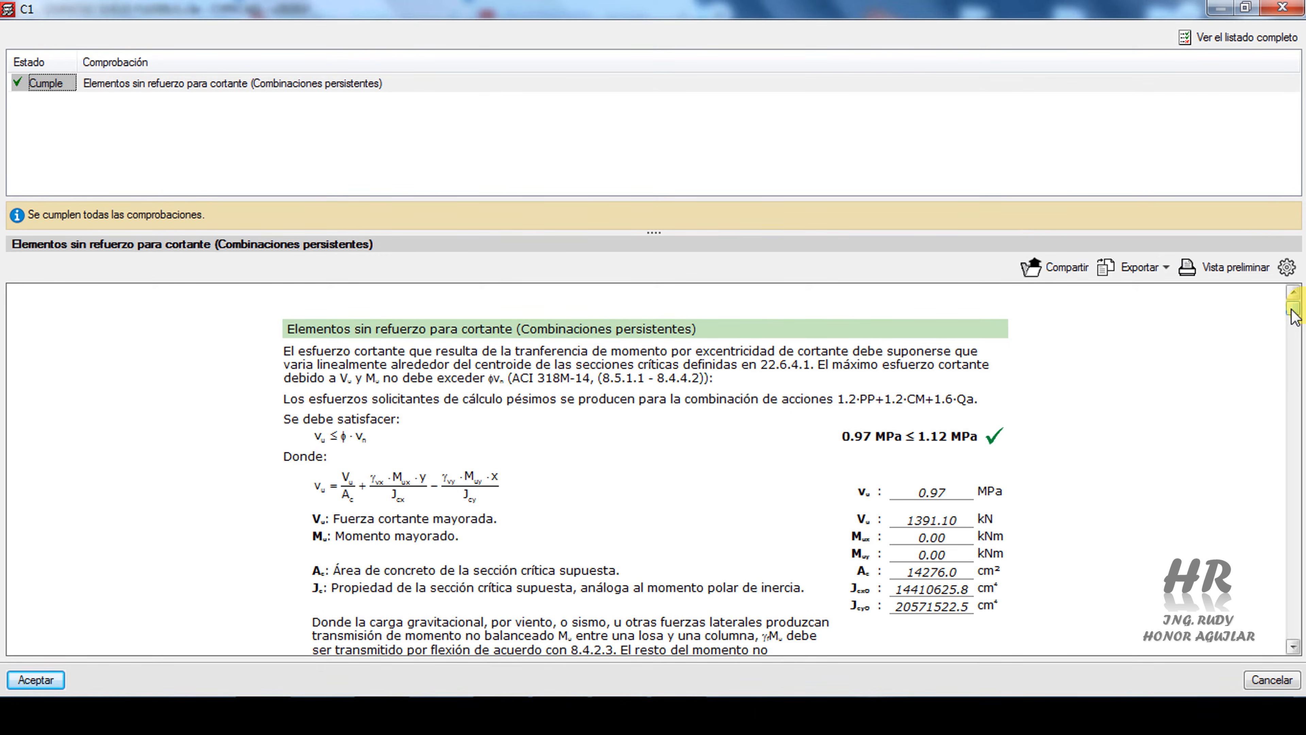
mouse_move(1292, 309)
left_mouse_down()
mouse_move(1270, 438)
mouse_move(1295, 299)
left_mouse_up()
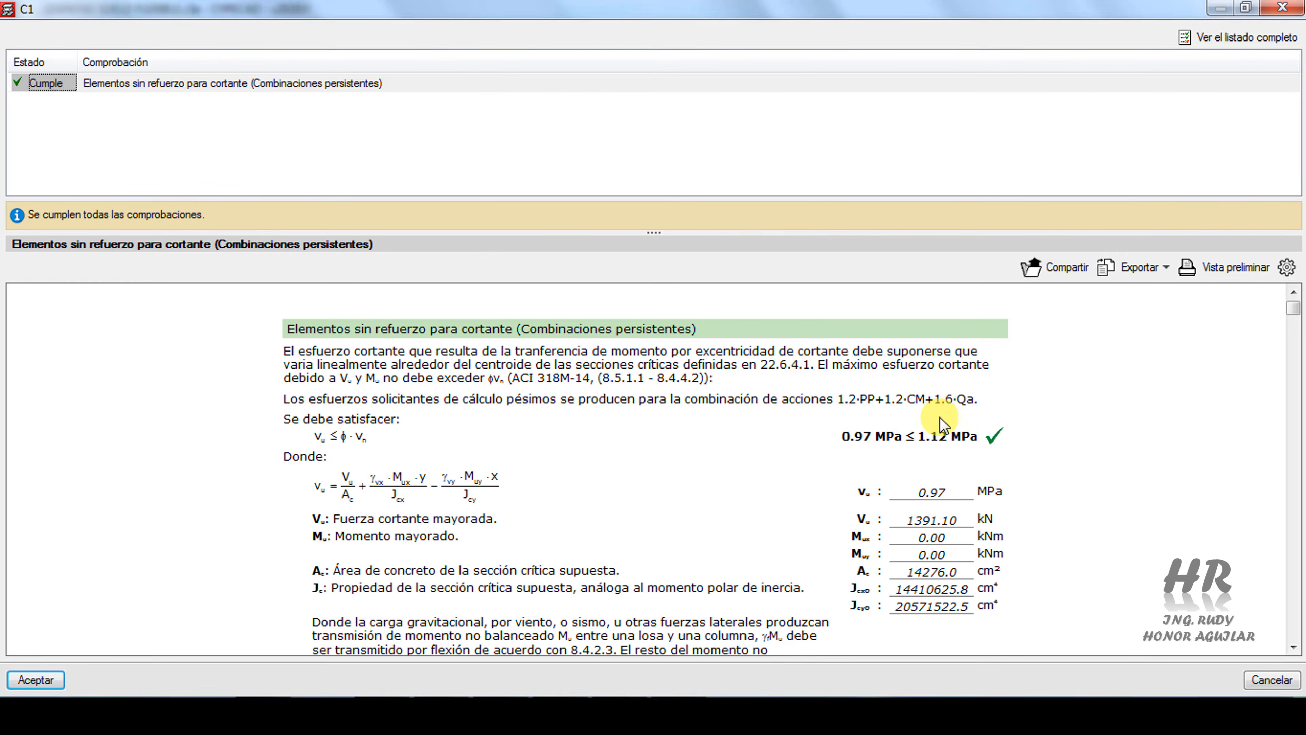
Switch to the PUNZONAMIENTO-CYPECAD.xlsx workbook in Excel and review its punching shear check for elements without shear reinforcement
key("alt+Tab")
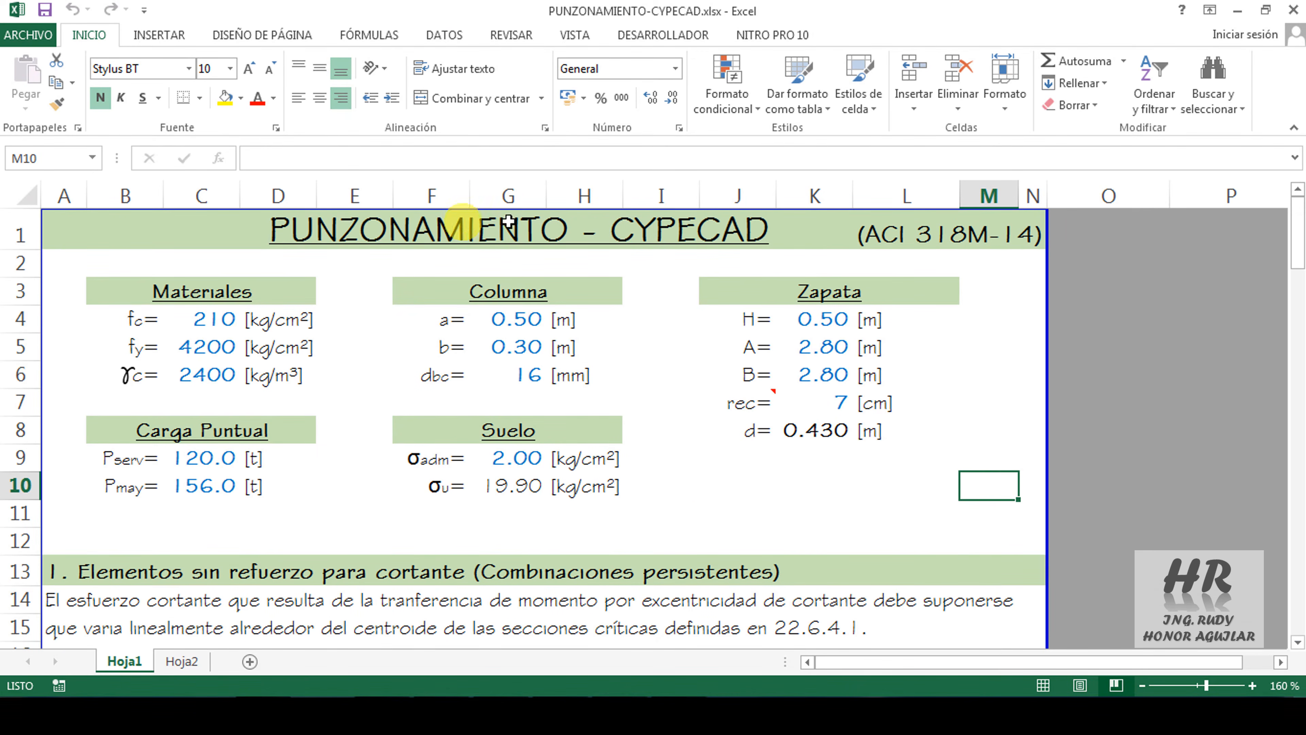
scroll(681, 455, "down", 2)
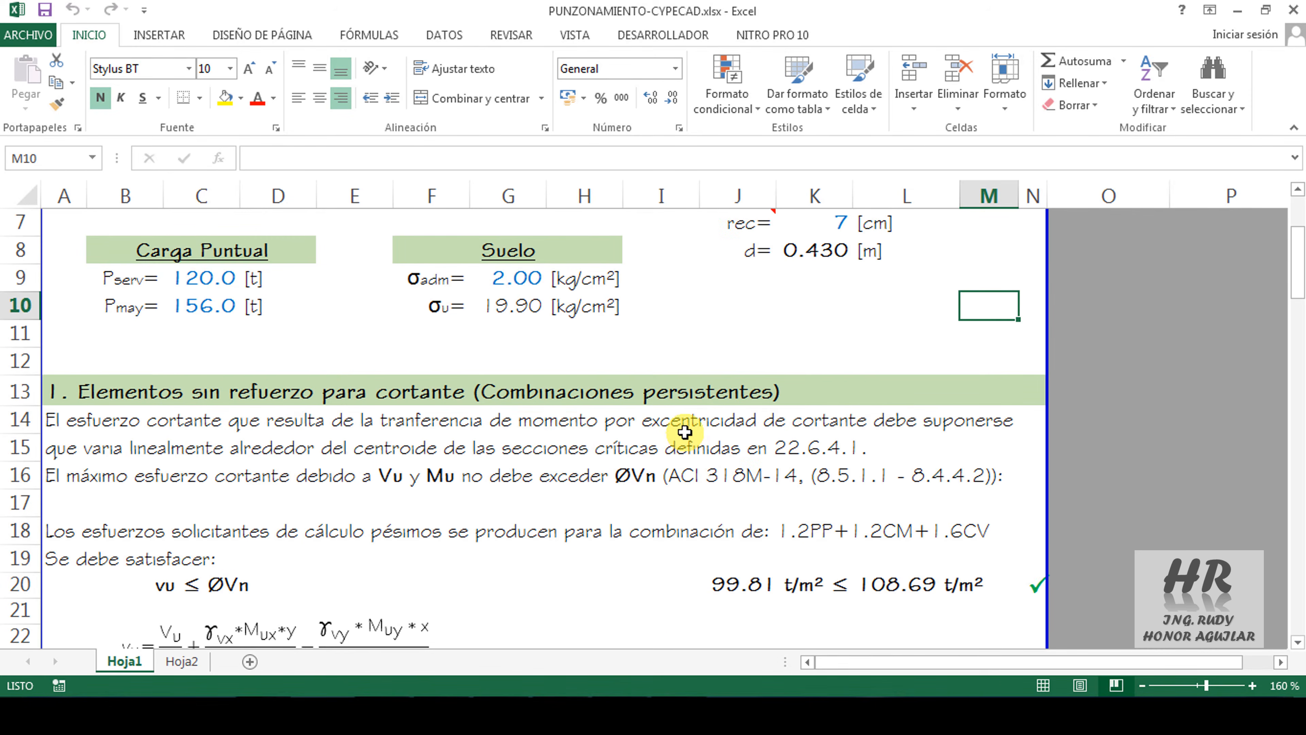
scroll(667, 449, "down", 1)
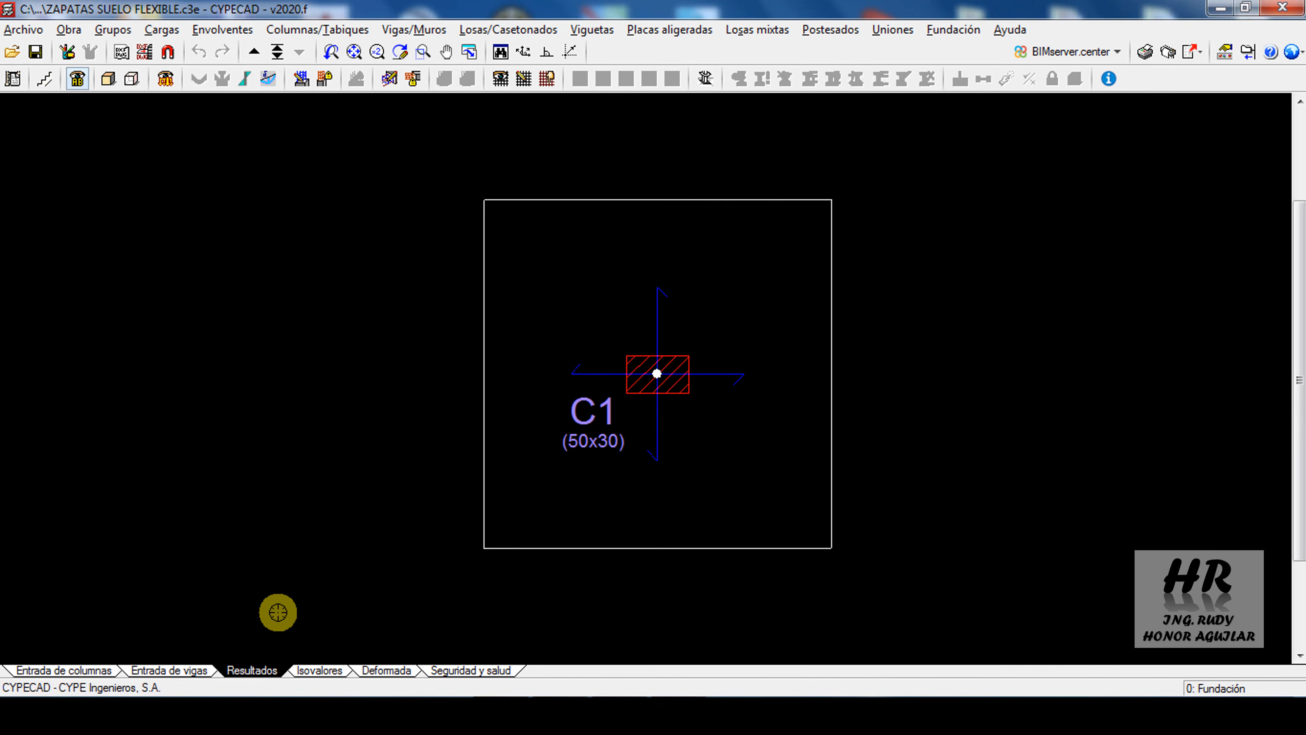
Back in CYPECAD, display the foundation slab's isovalues of soil stresses per hypothesis for the PP+CM+Qa combination
left_click(318, 670)
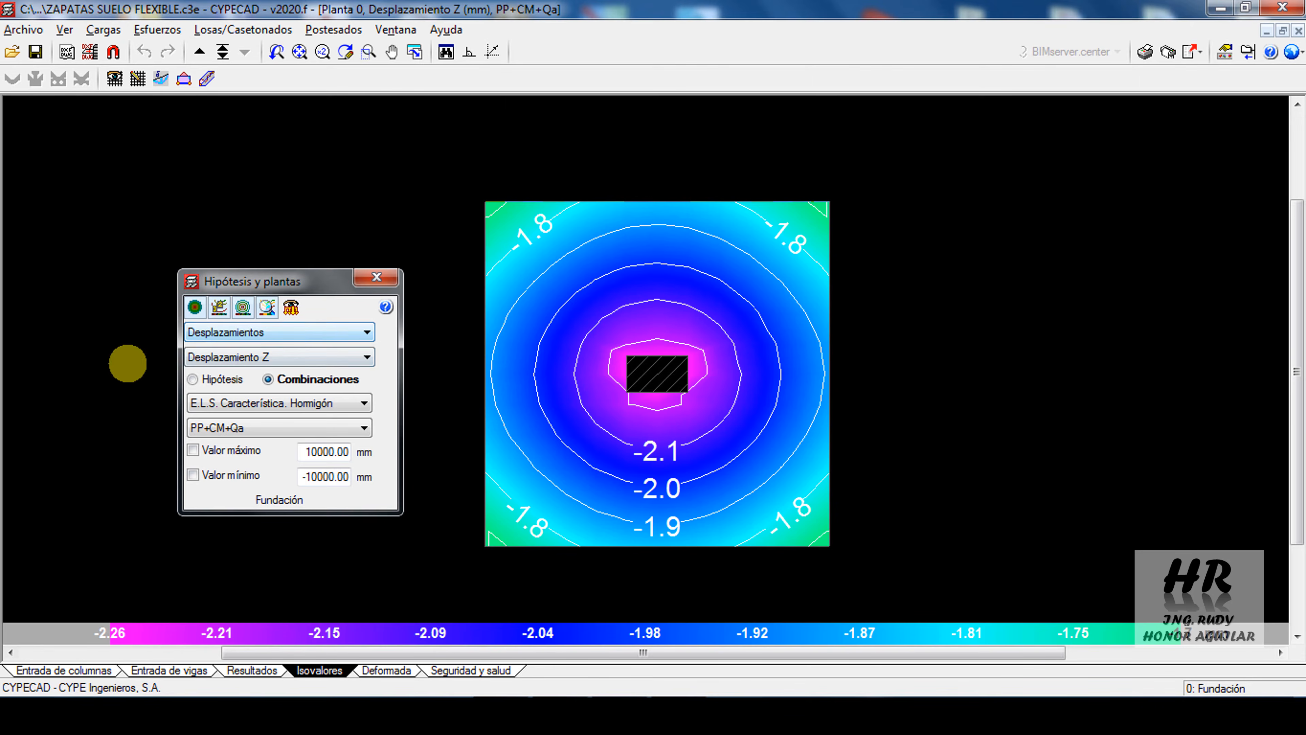
left_click(283, 357)
left_click(284, 359)
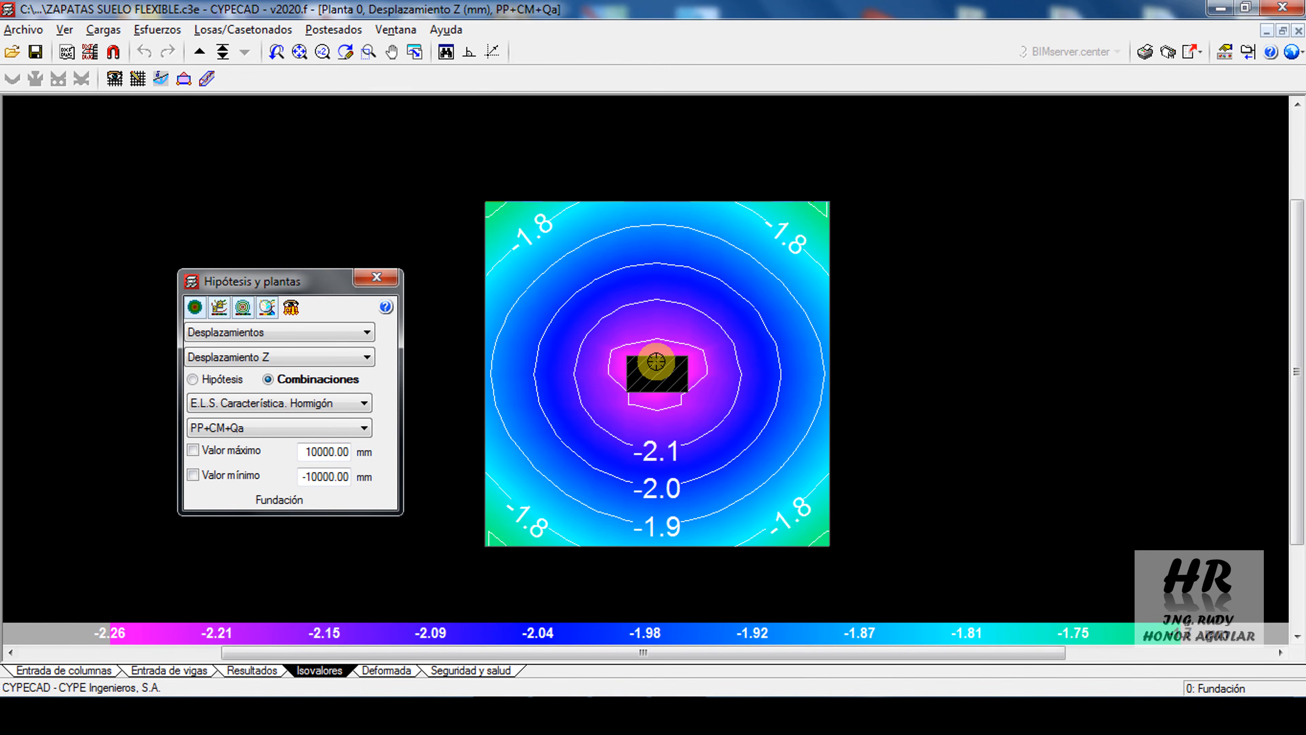
left_click(343, 339)
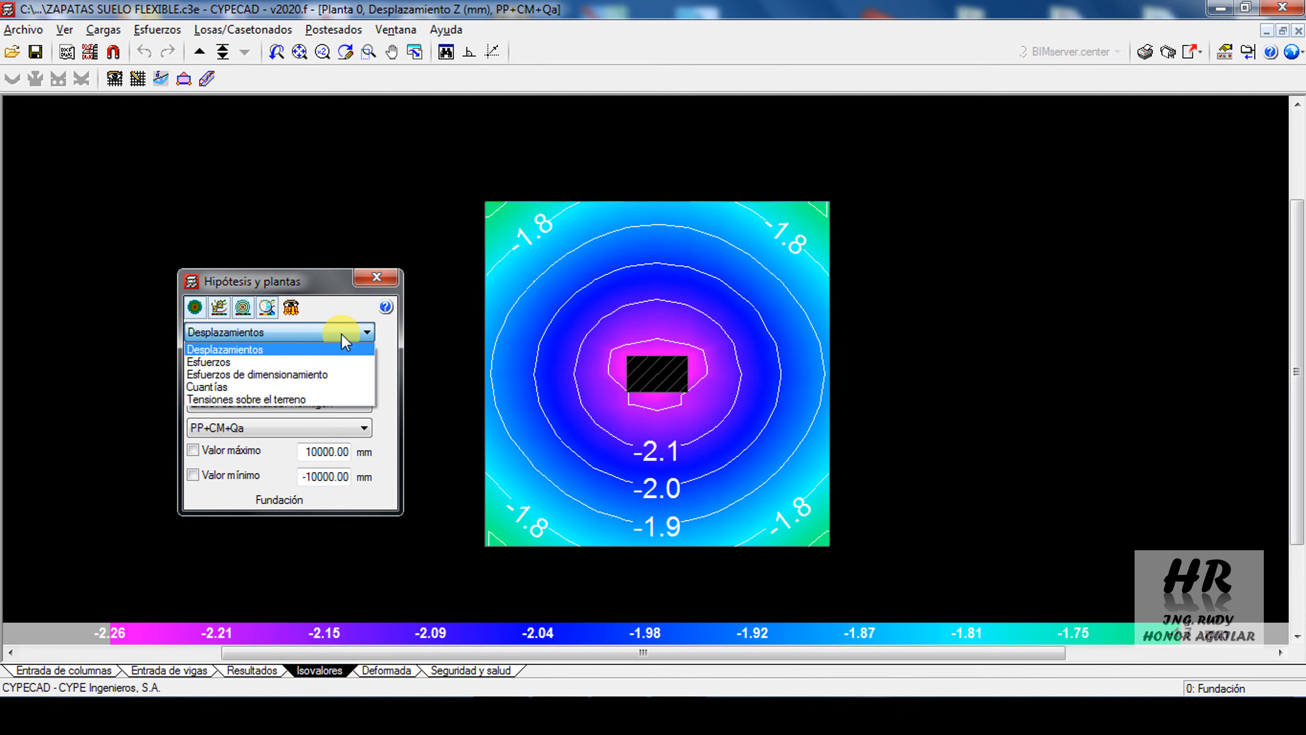
left_click(266, 400)
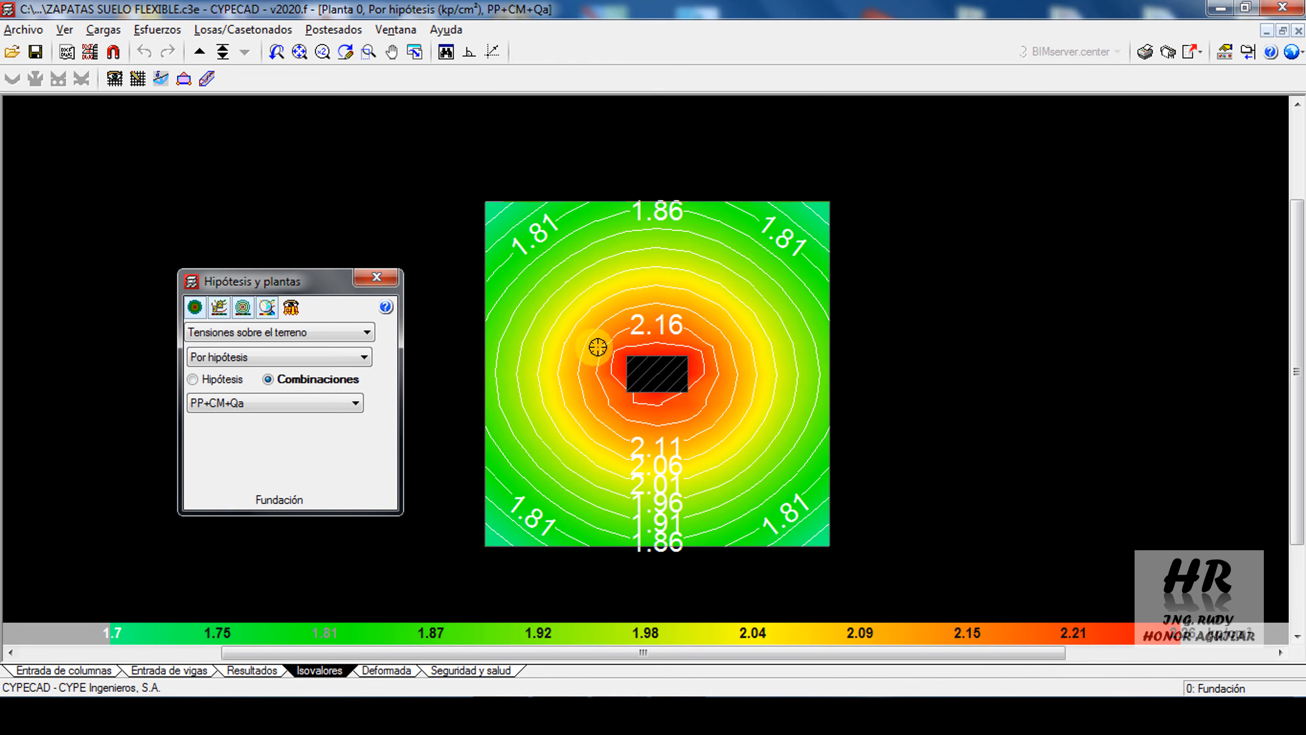
left_click(275, 357)
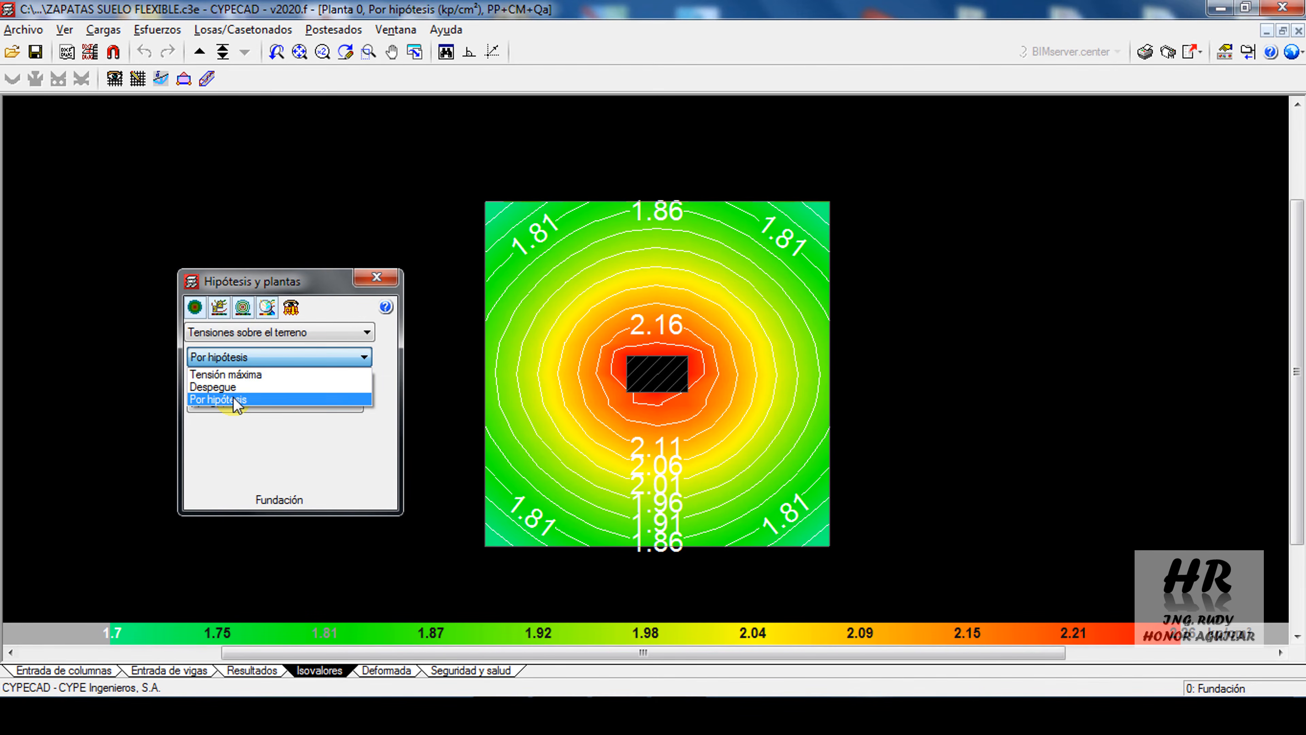
left_click(288, 355)
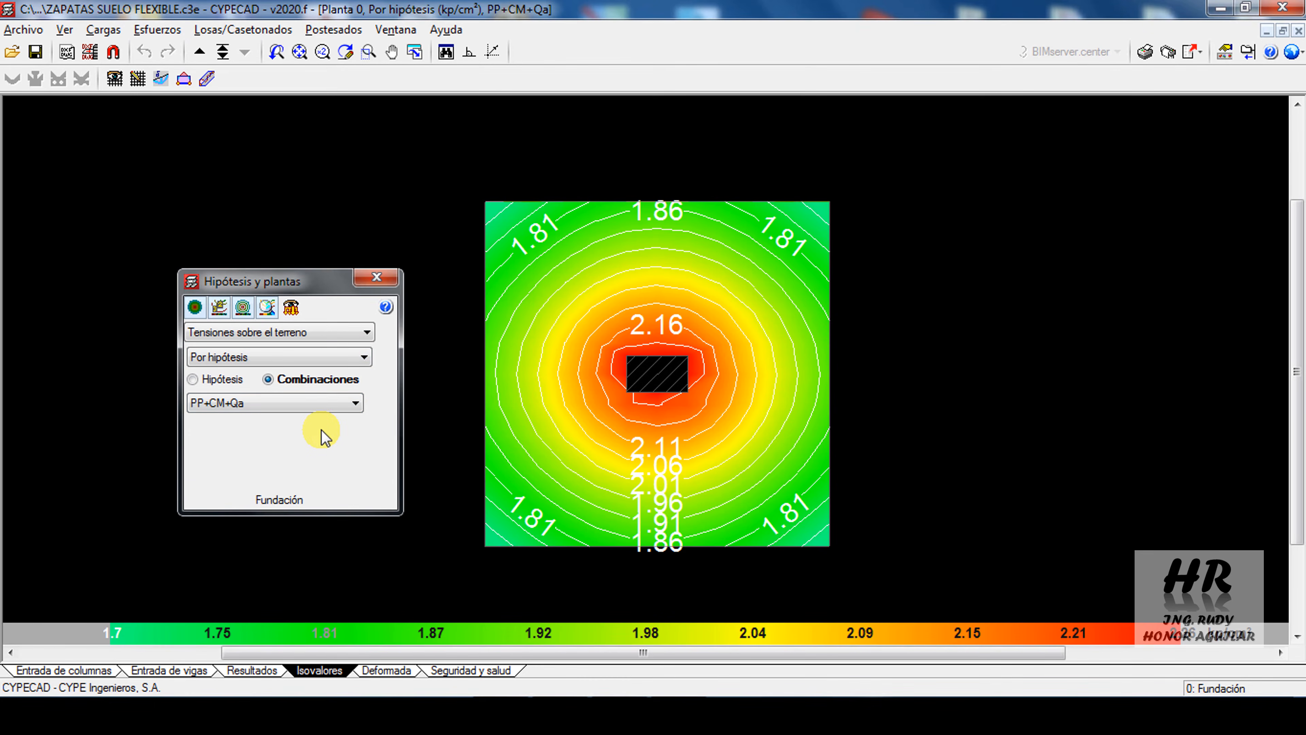
Show the maximum soil stress isovalues with the 2.000 kp/cm² minimum limit enabled, followed by the uplift (Despegue) map
left_click(279, 354)
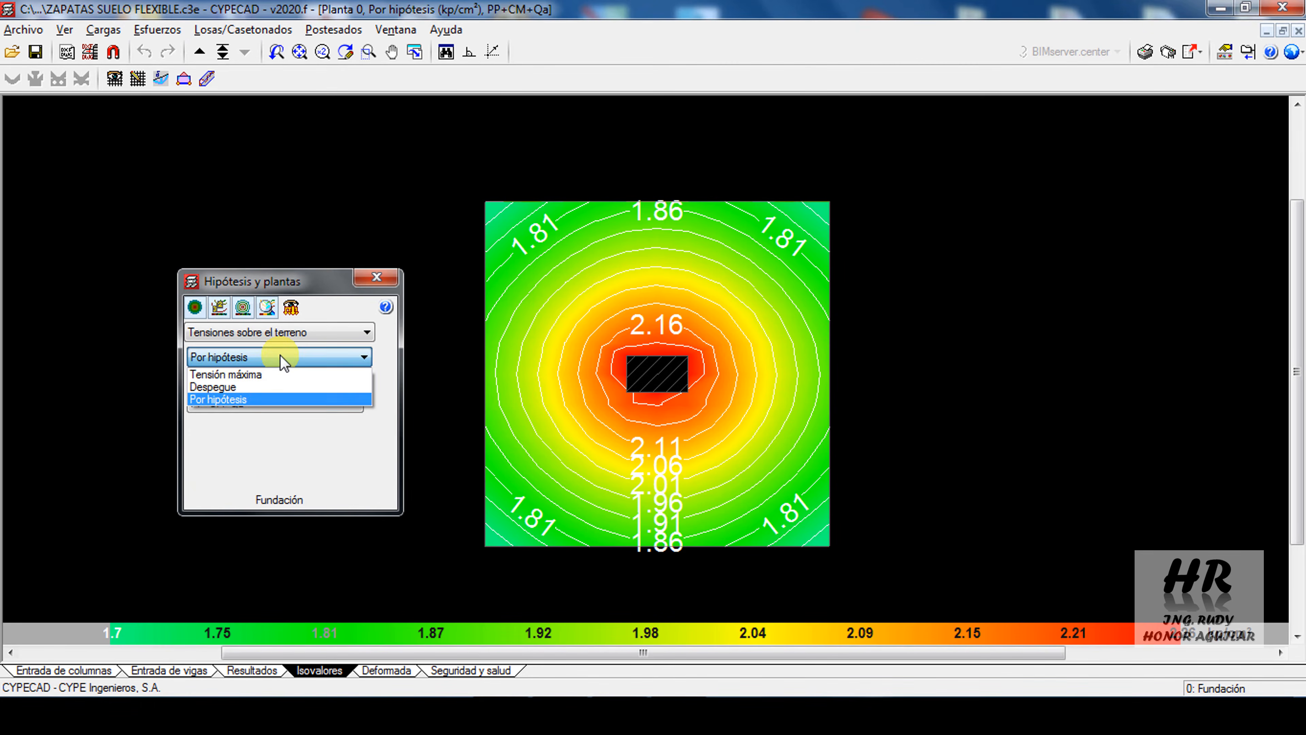
left_click(236, 375)
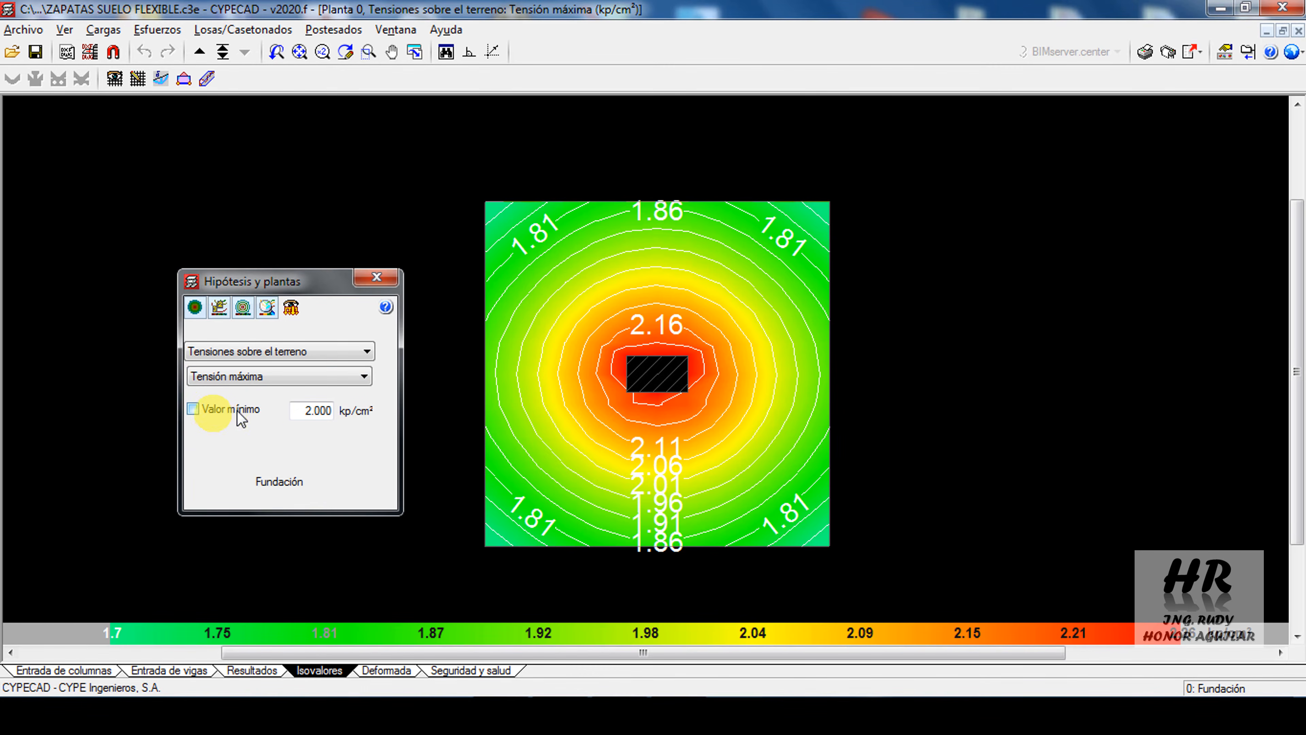
left_click(217, 415)
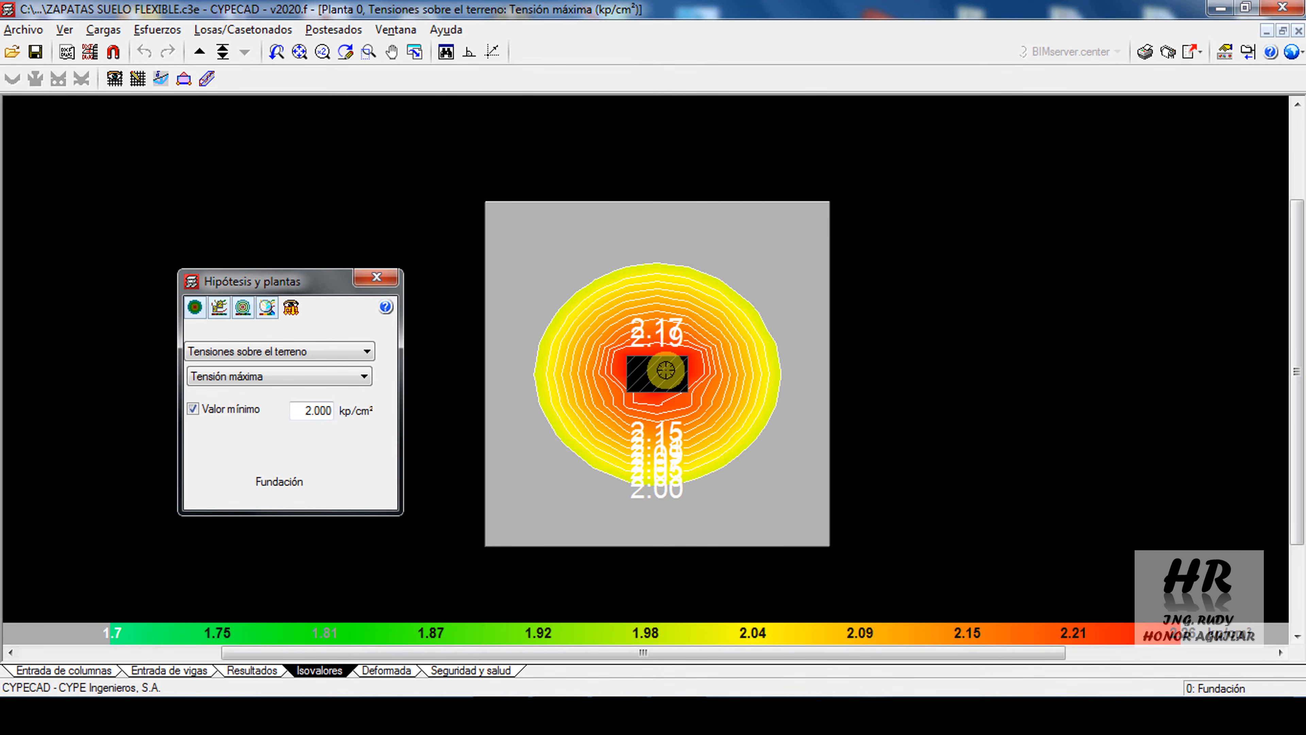
left_click(327, 376)
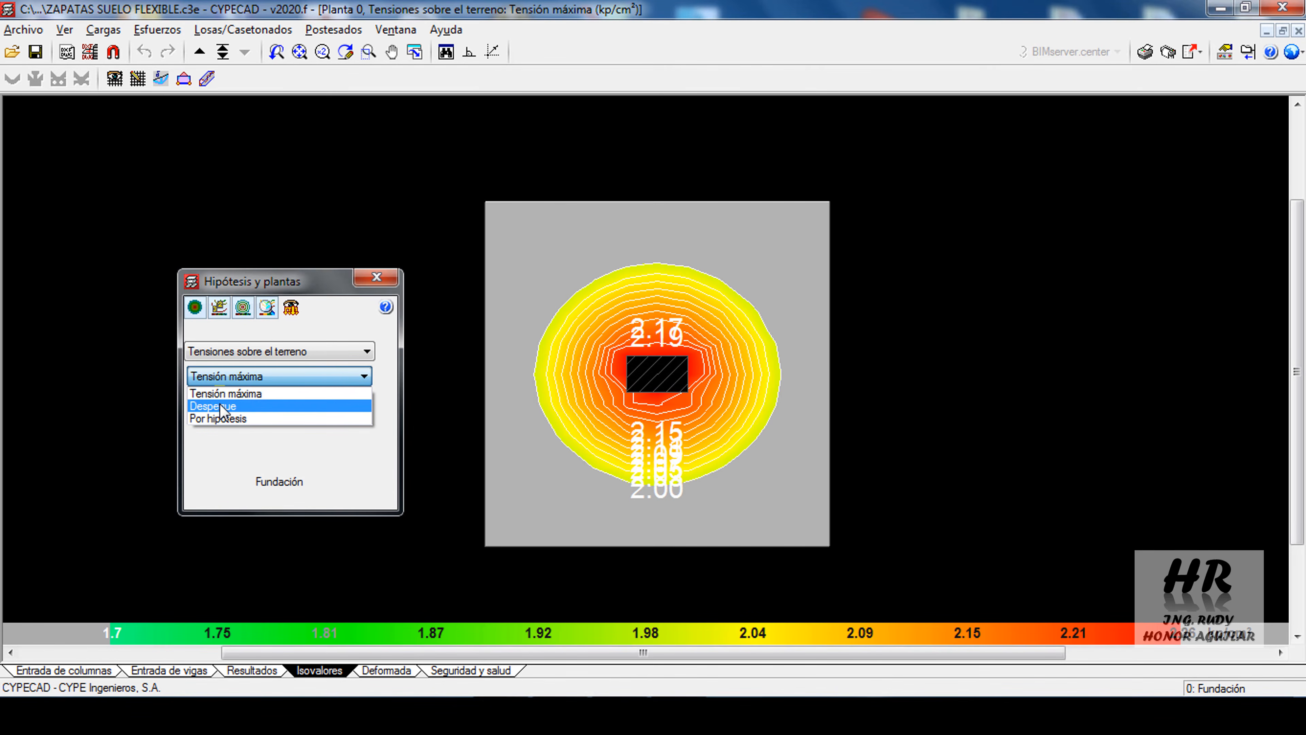
left_click(222, 408)
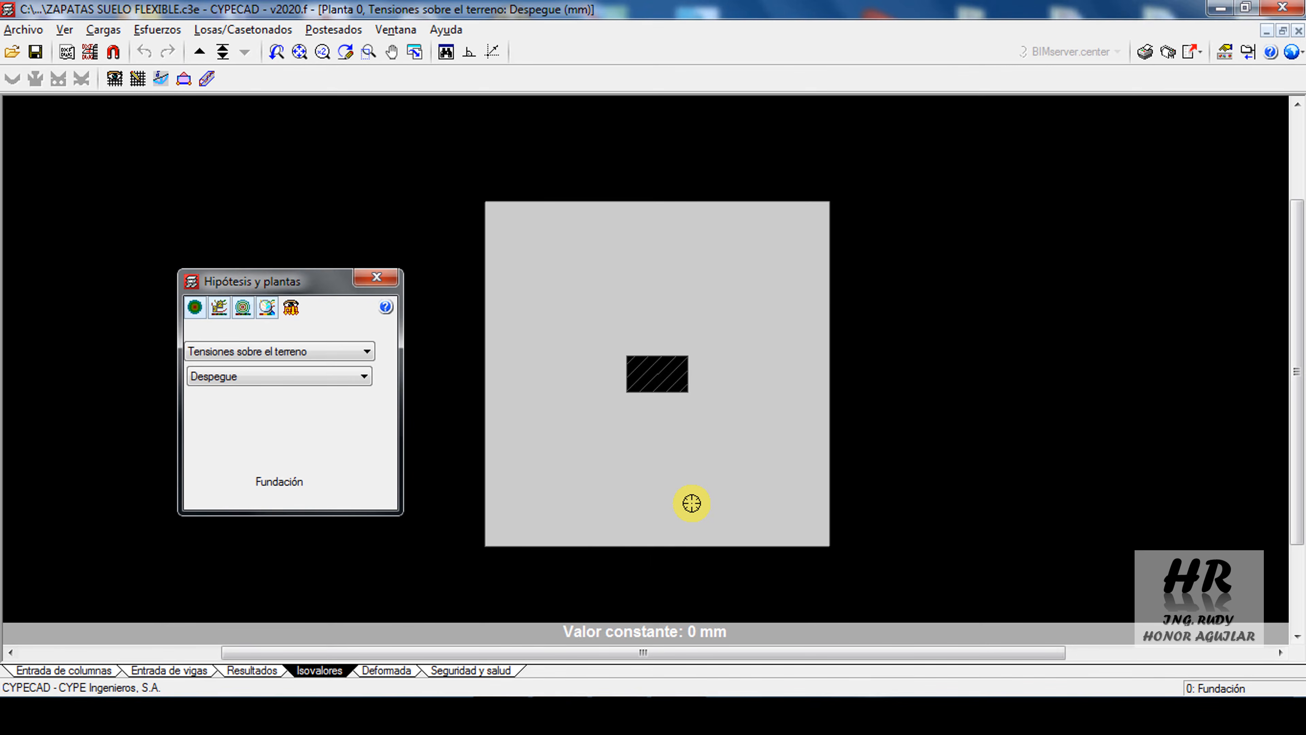
Display the foundation slab's design force isovalues (Esfuerzos de dimensionamiento) for Cortante X
left_click(212, 329)
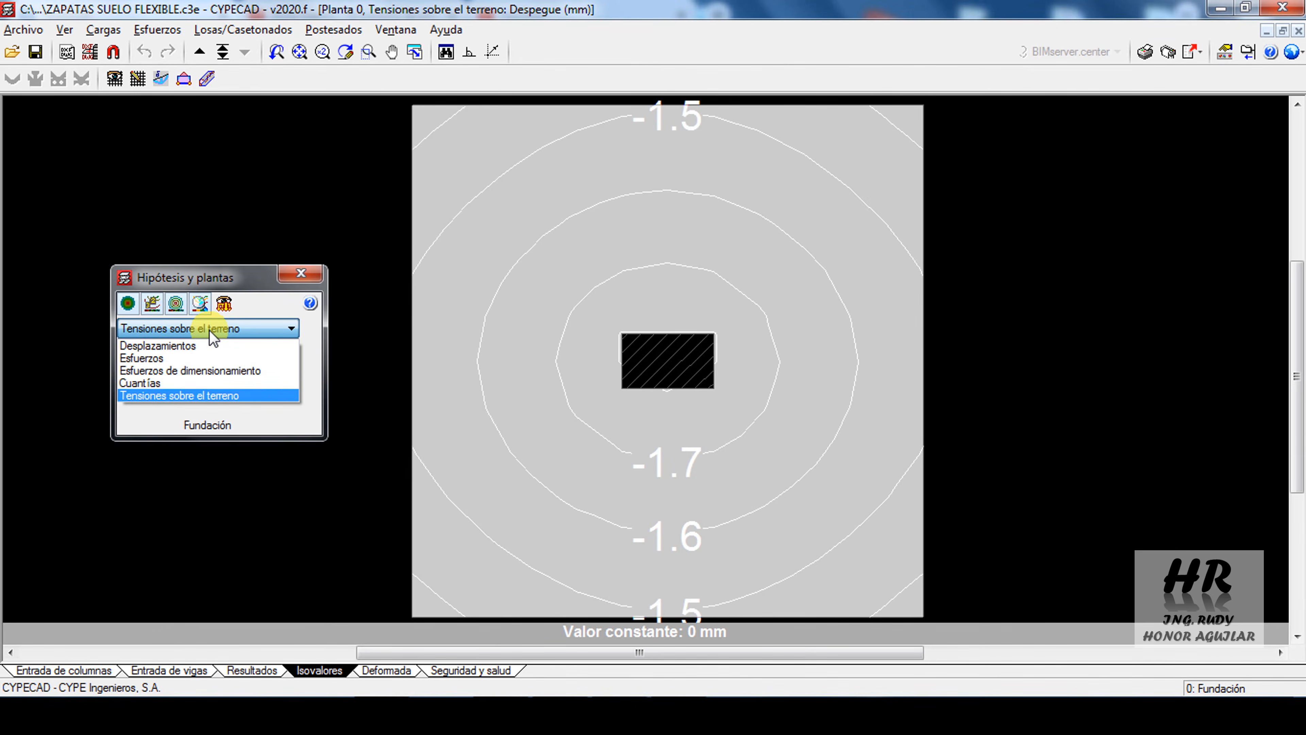
left_click(172, 371)
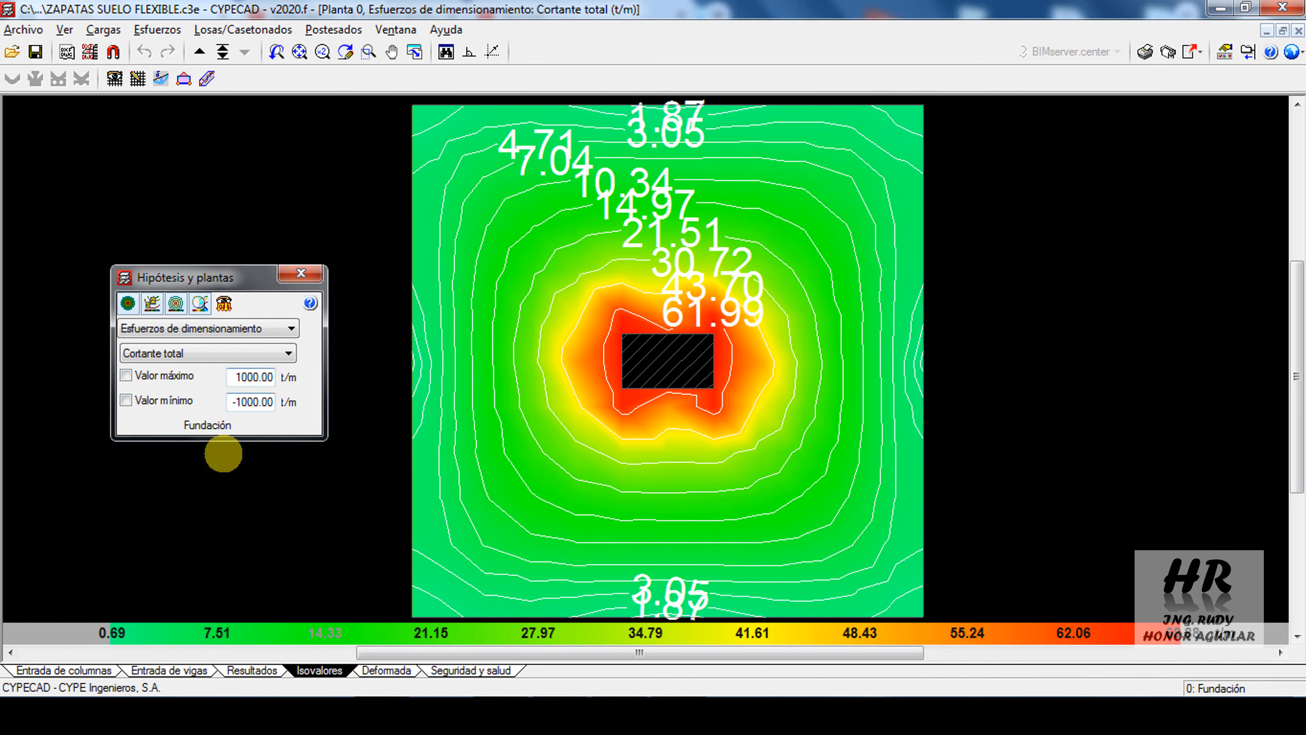
left_click(180, 353)
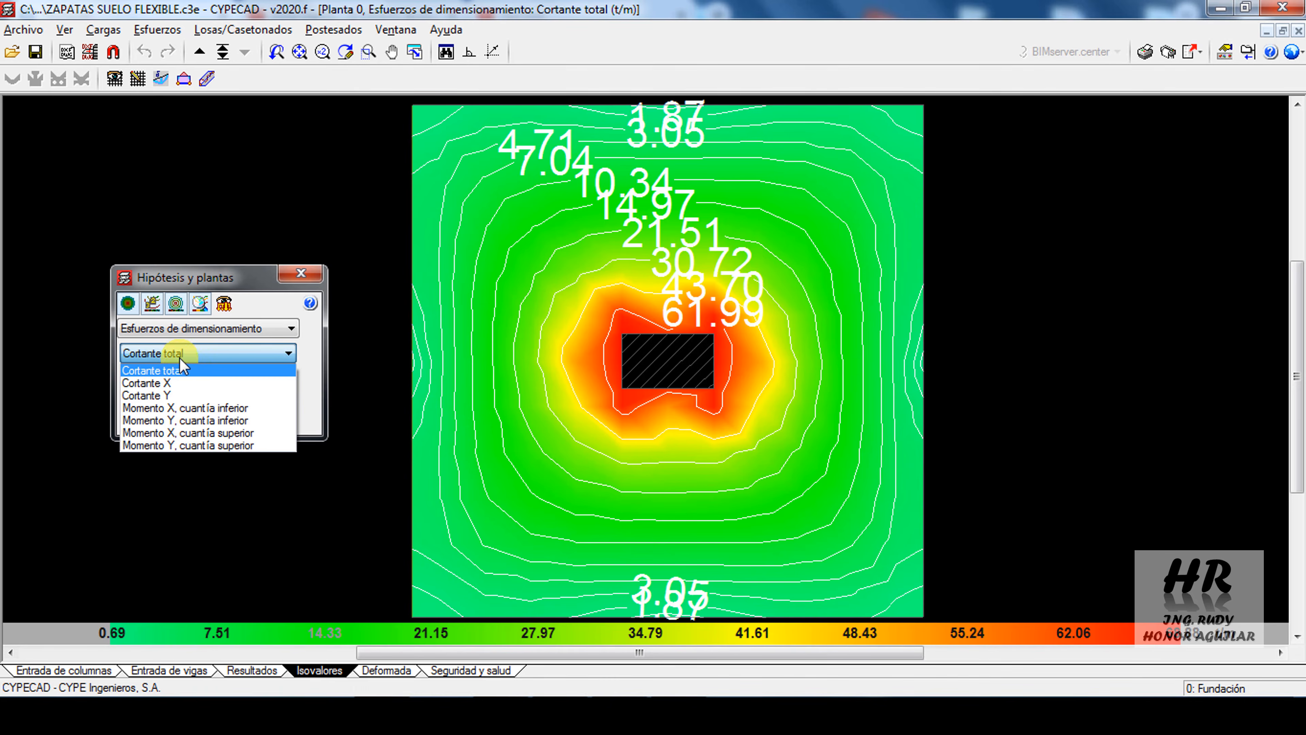
left_click(156, 384)
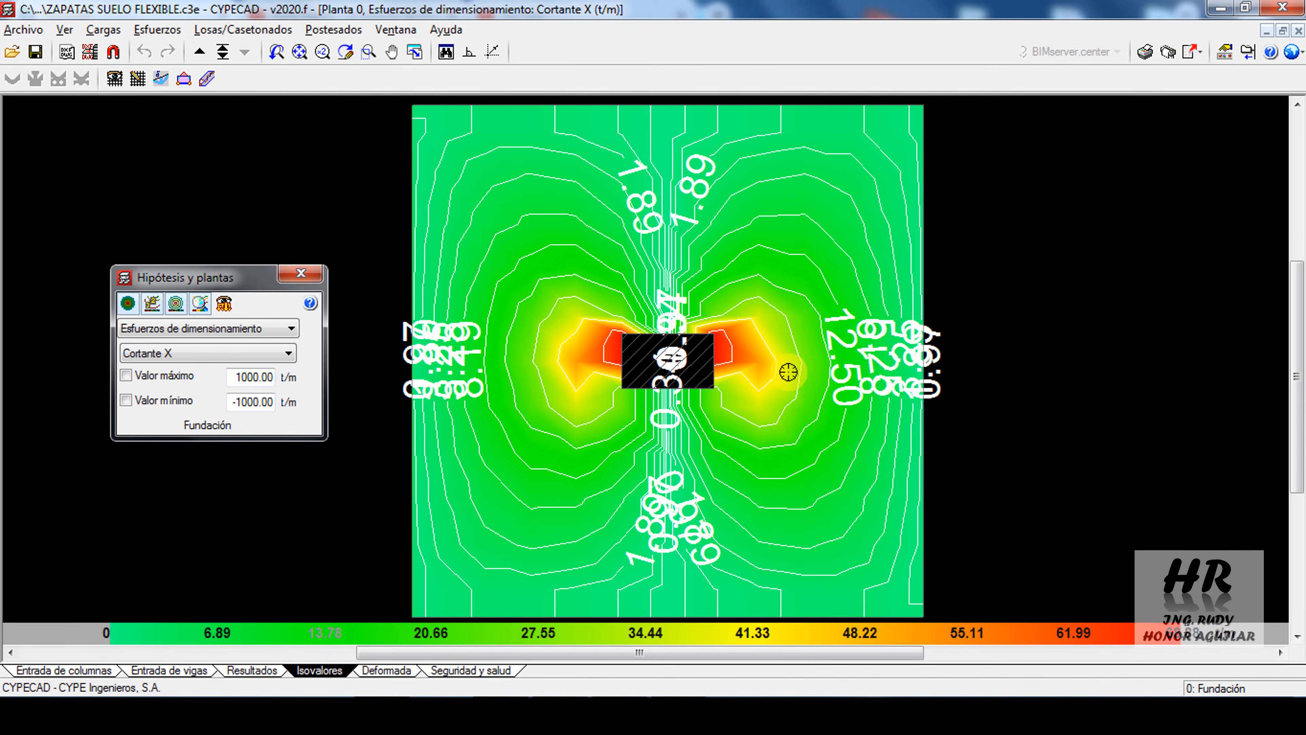
Query the averaged Cortante X along a 1 m wide band across the slab through C1, and between two points beside the column
left_click(206, 73)
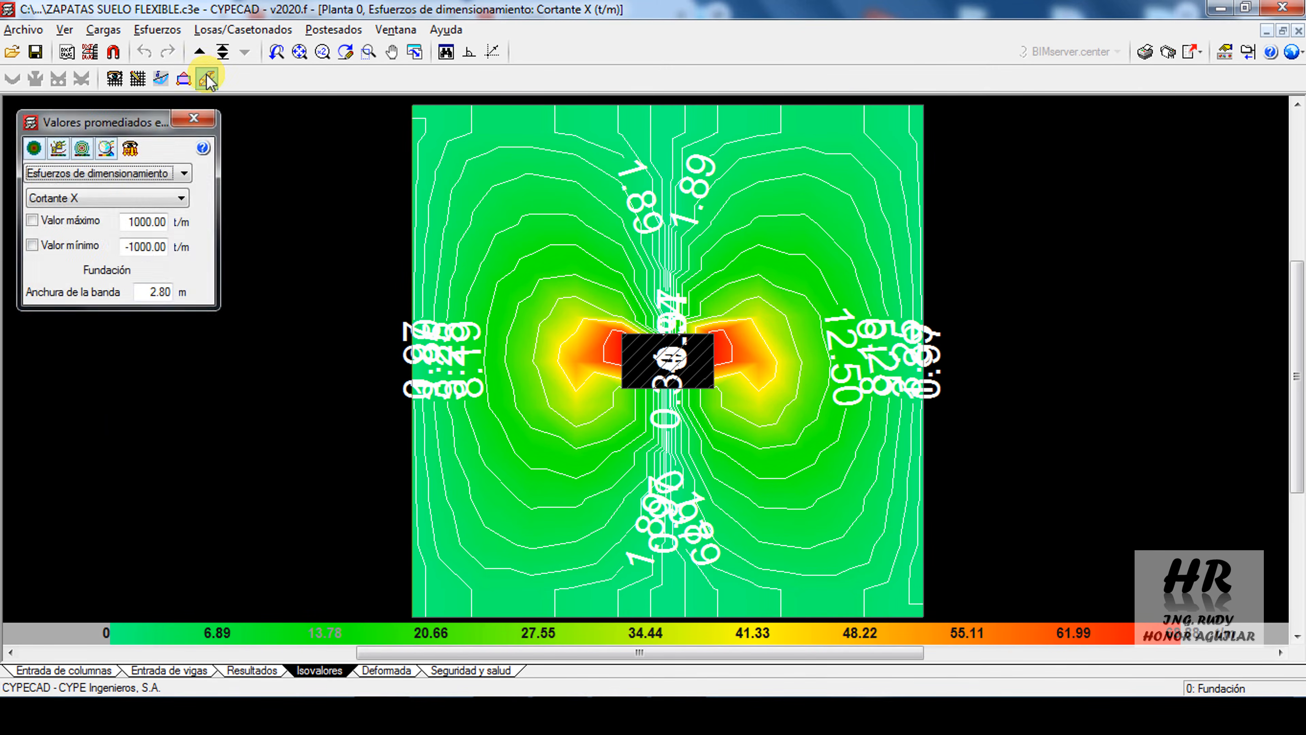
left_click(149, 328)
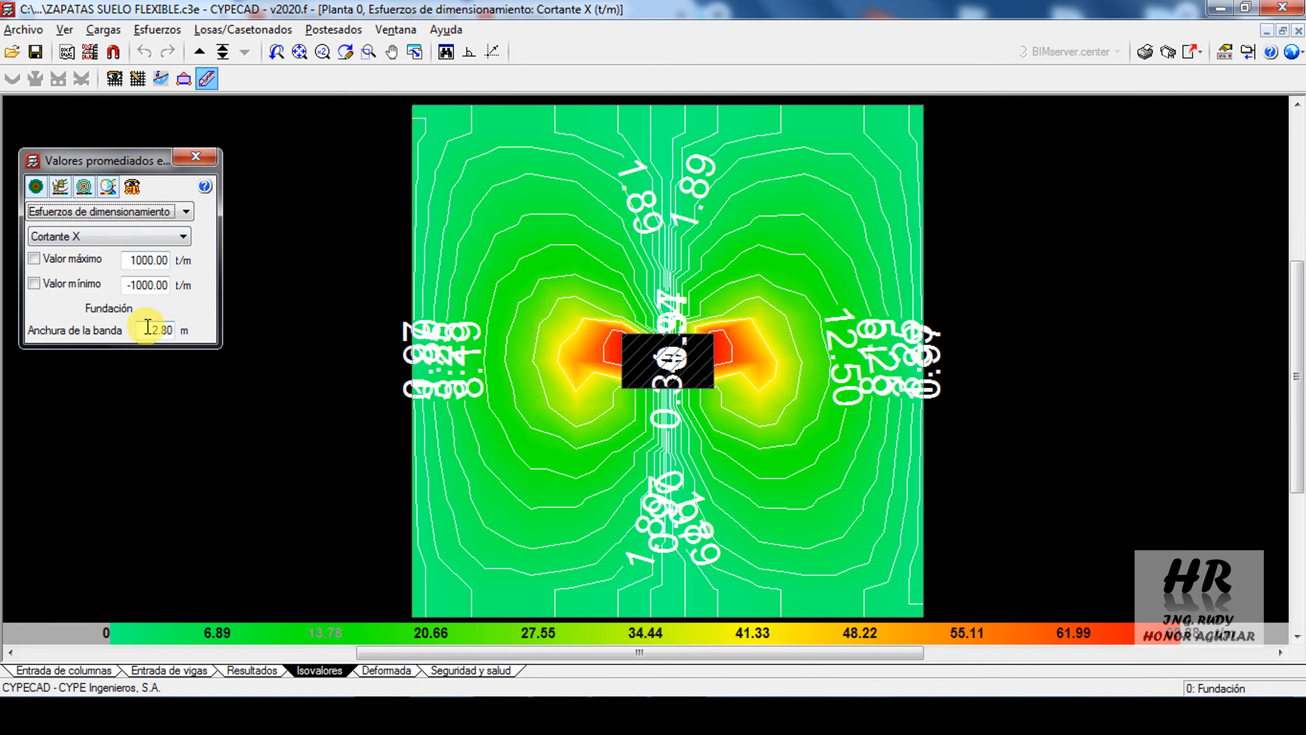
key("Return")
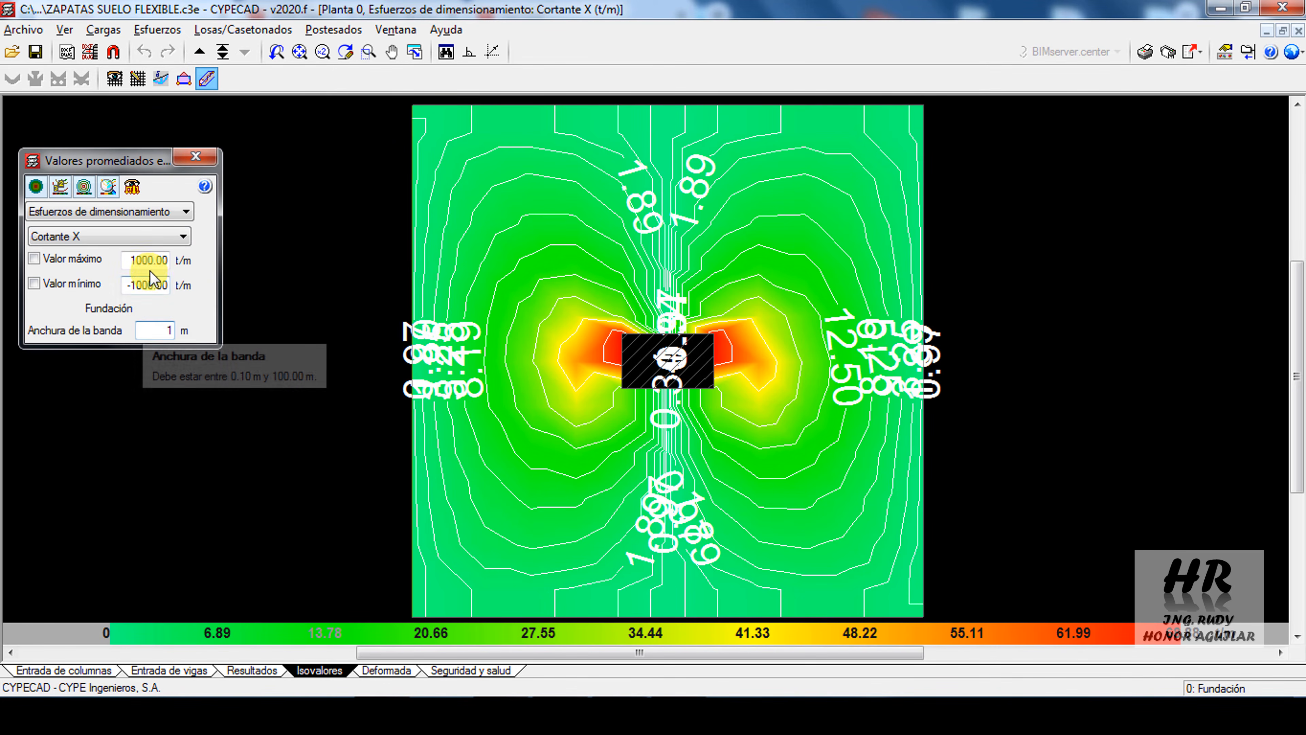
left_click(360, 361)
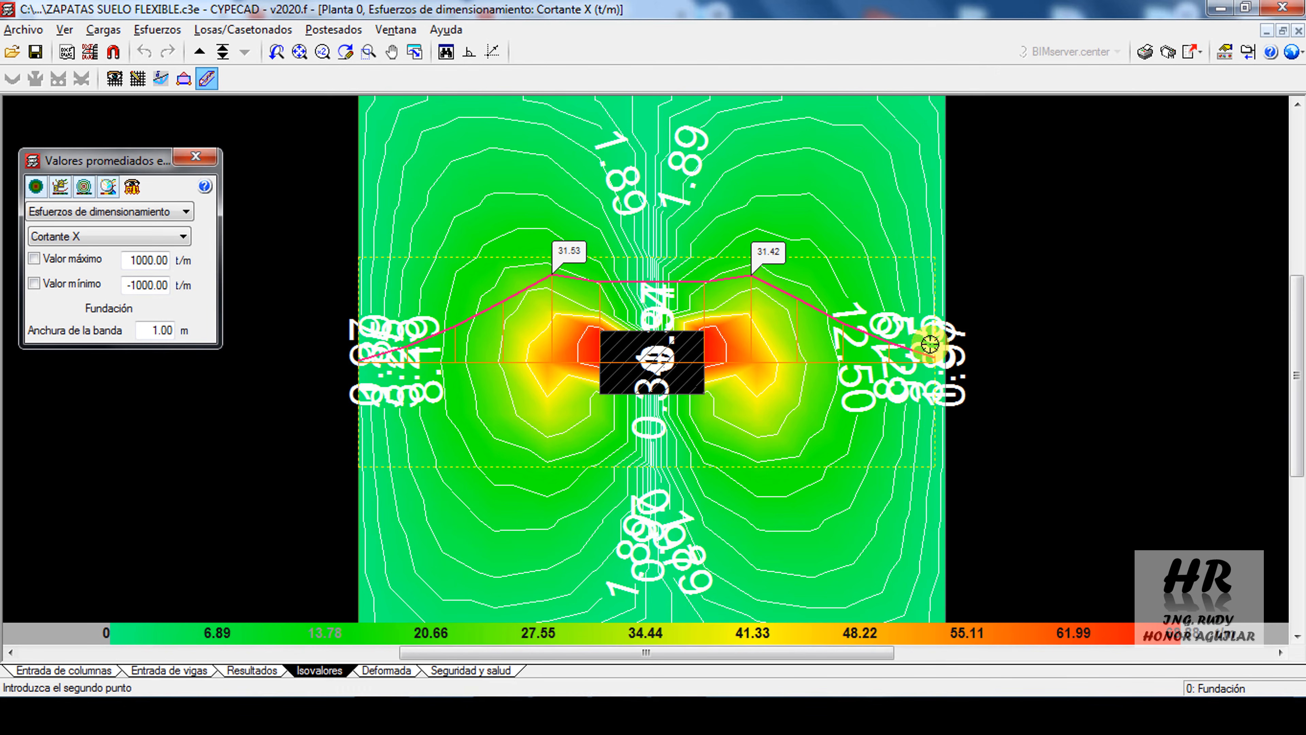
right_click(784, 340)
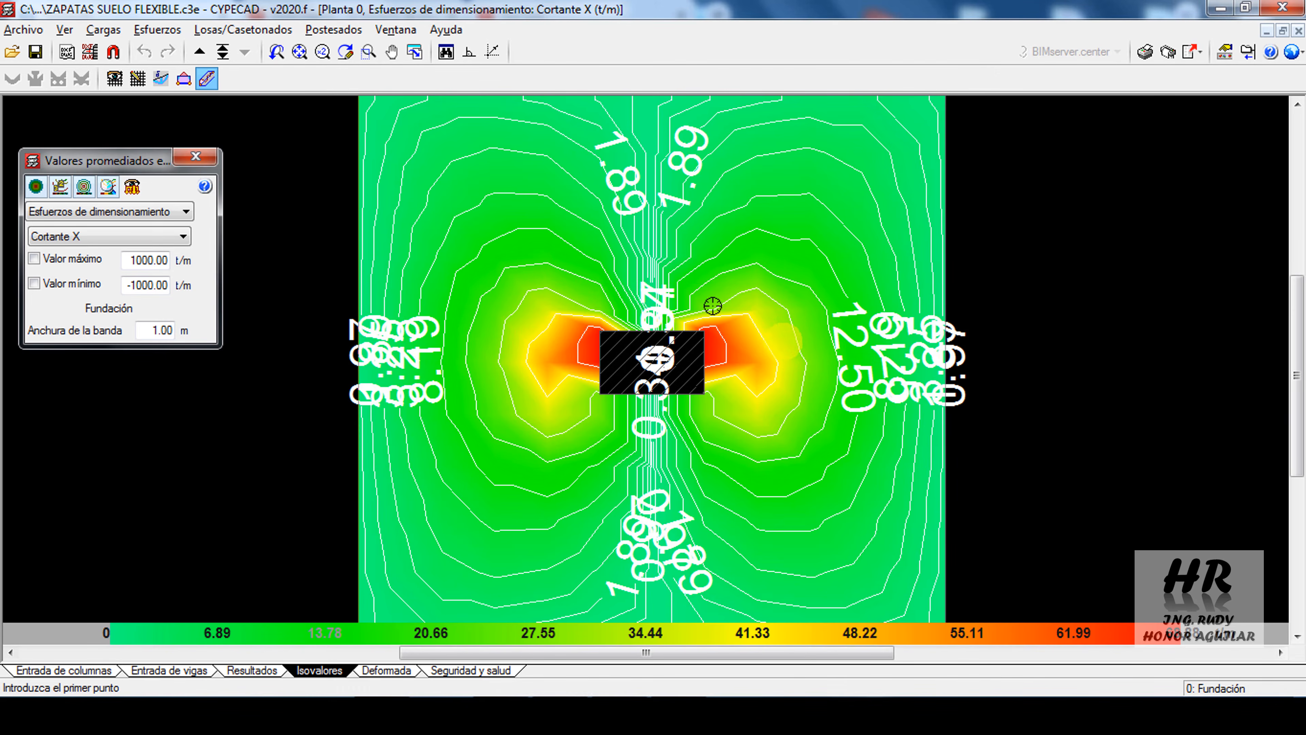
left_click(184, 80)
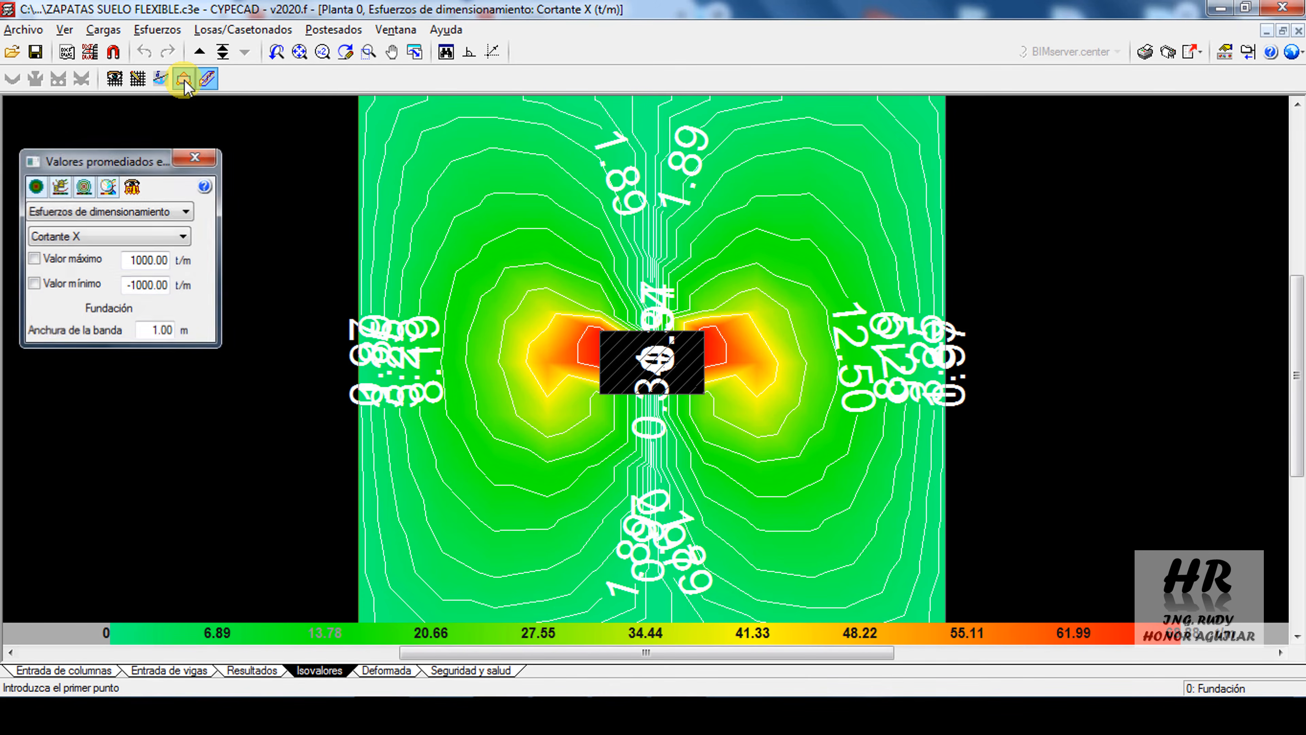
left_click(762, 270)
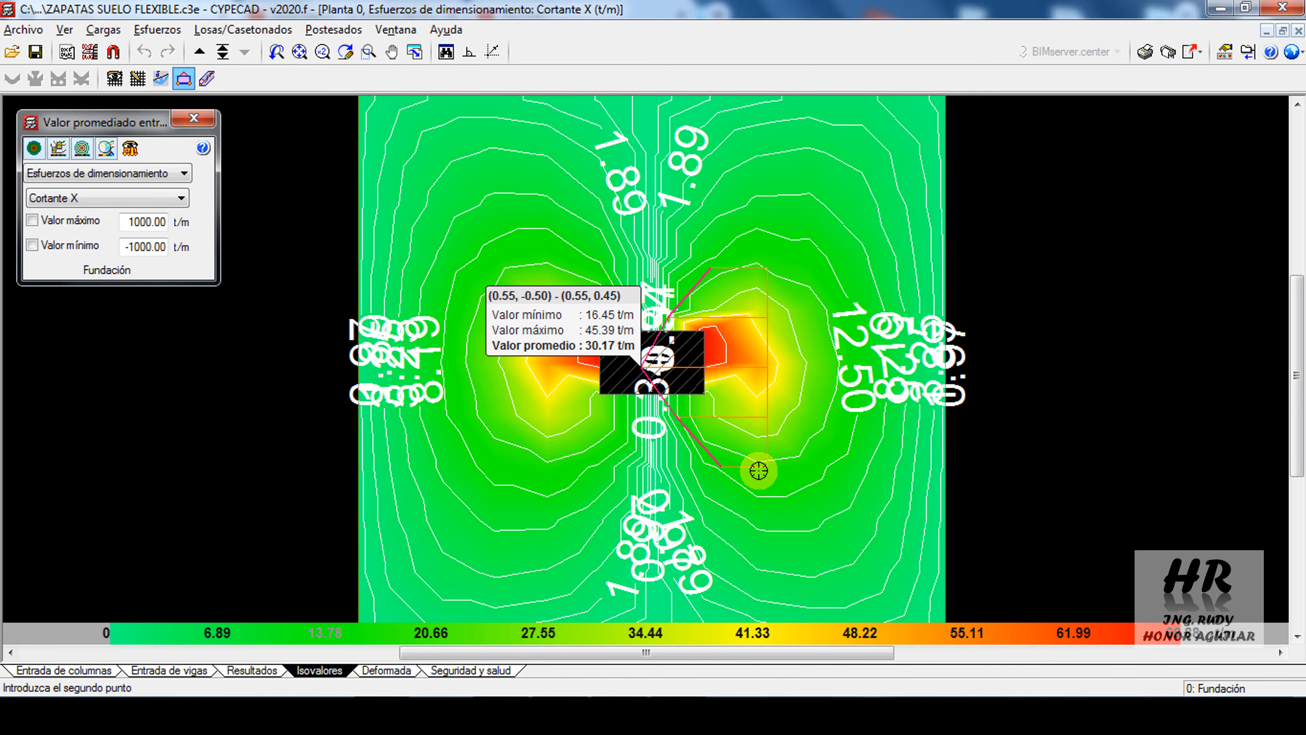
Review the isovalues for Cortante Y and the X and Y moments for bottom reinforcement, ending with the Cuantías results
left_click(135, 200)
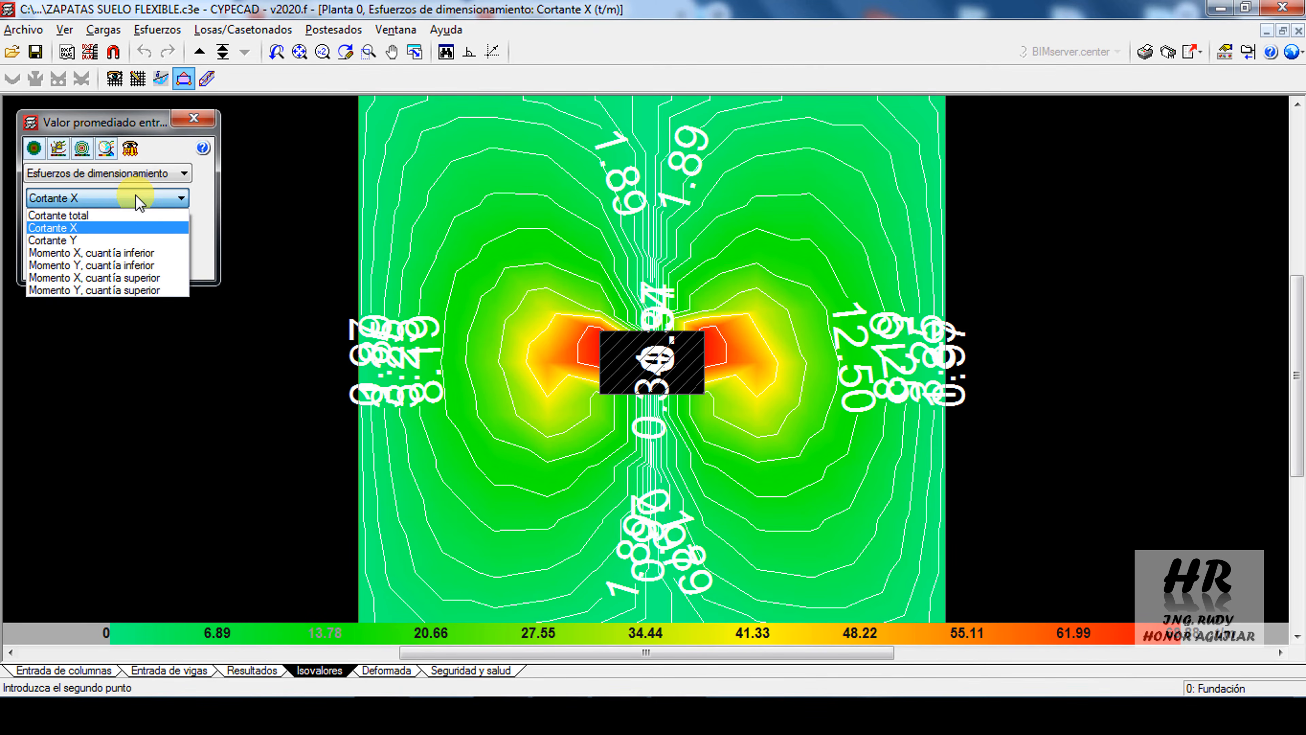
left_click(86, 241)
left_click(108, 199)
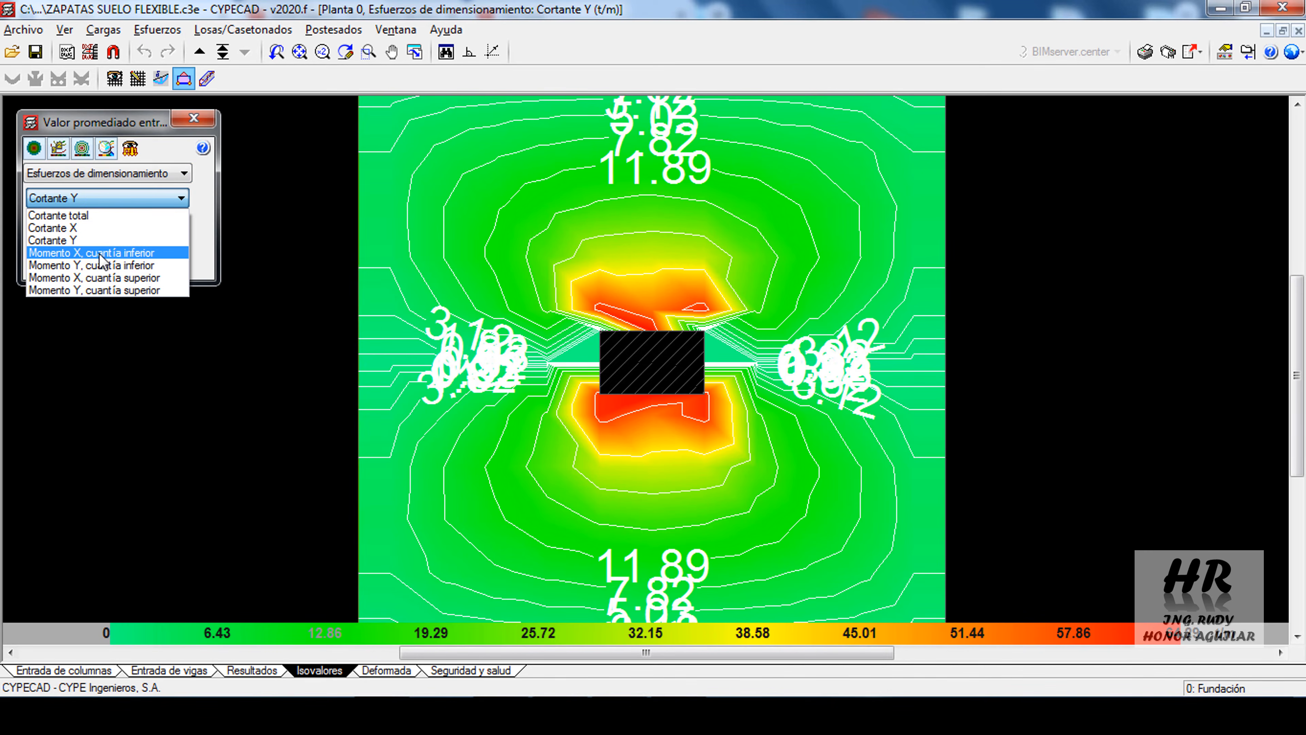
left_click(99, 254)
left_click(90, 199)
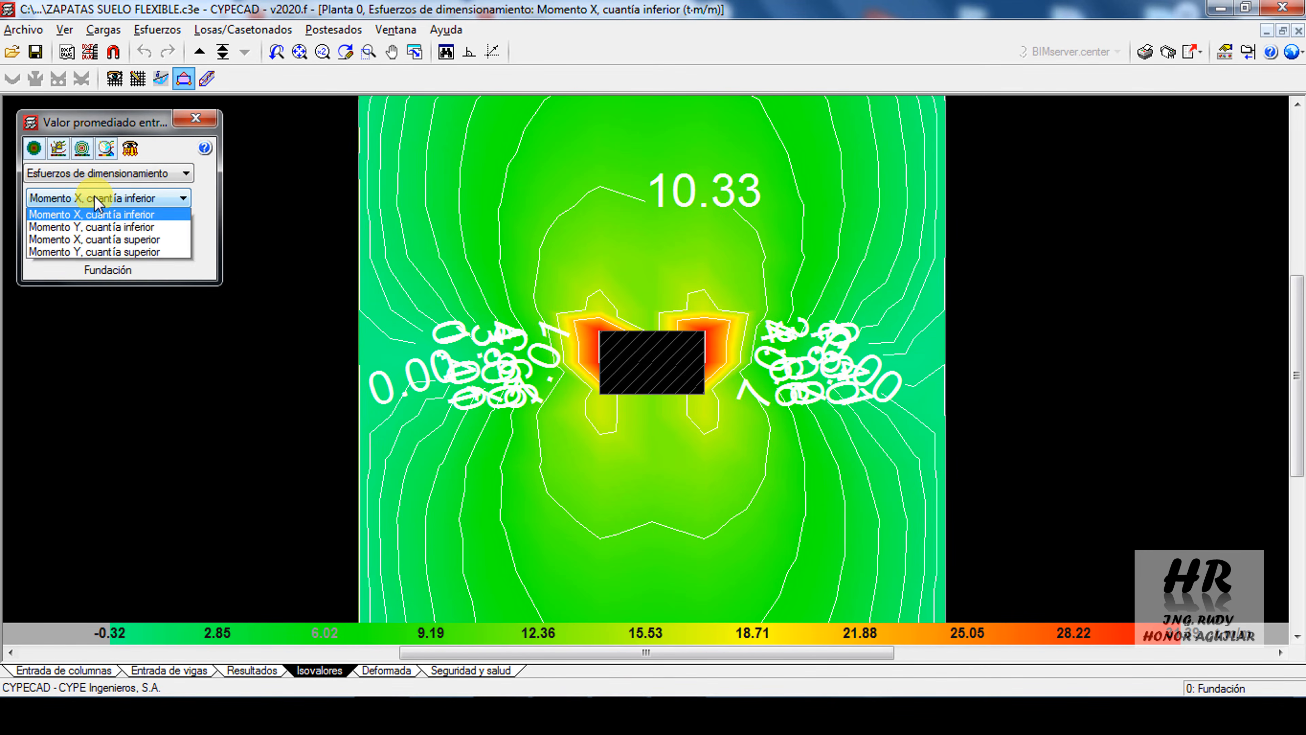
left_click(101, 266)
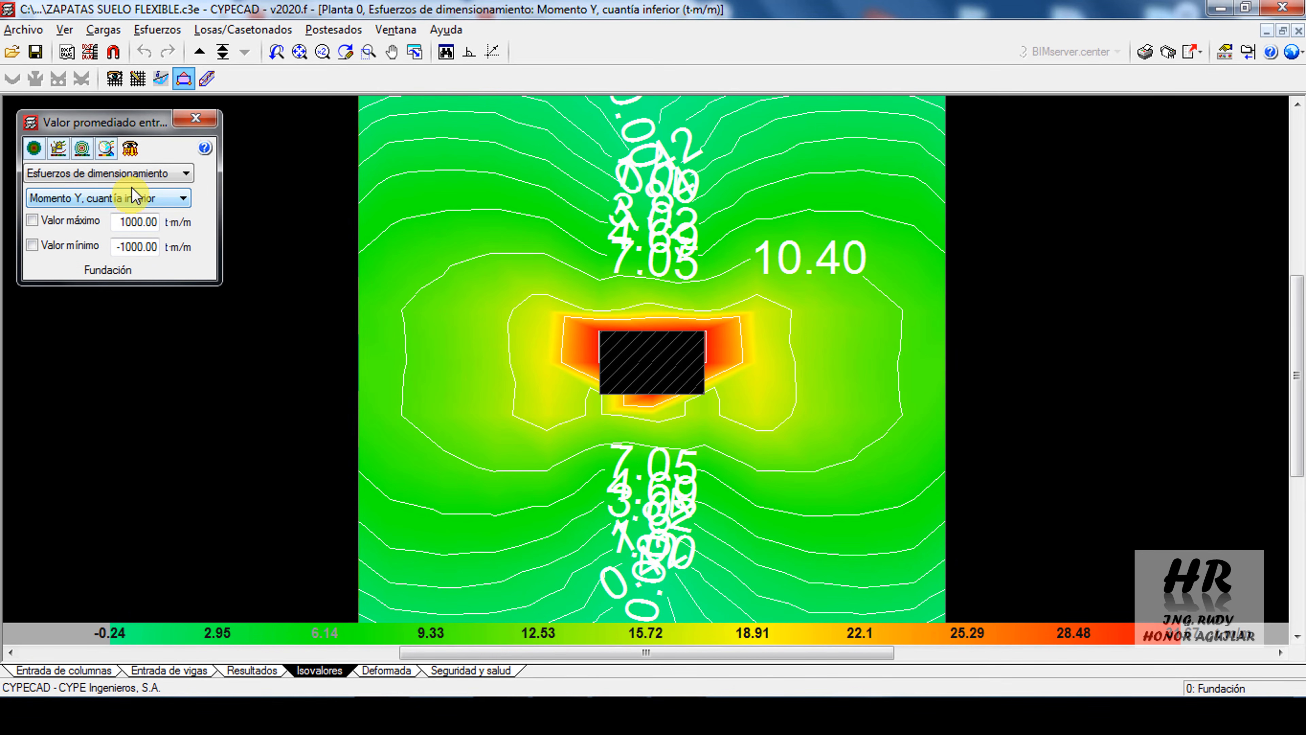
left_click(142, 175)
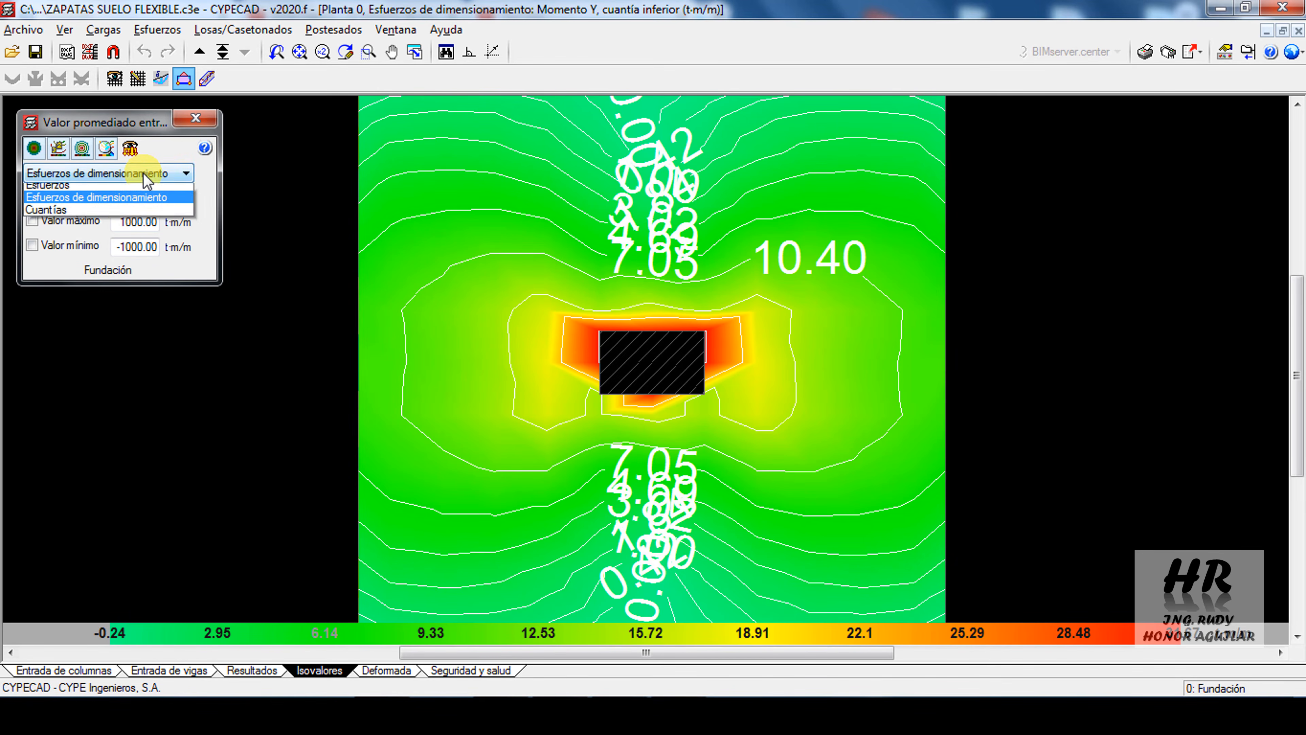
left_click(60, 216)
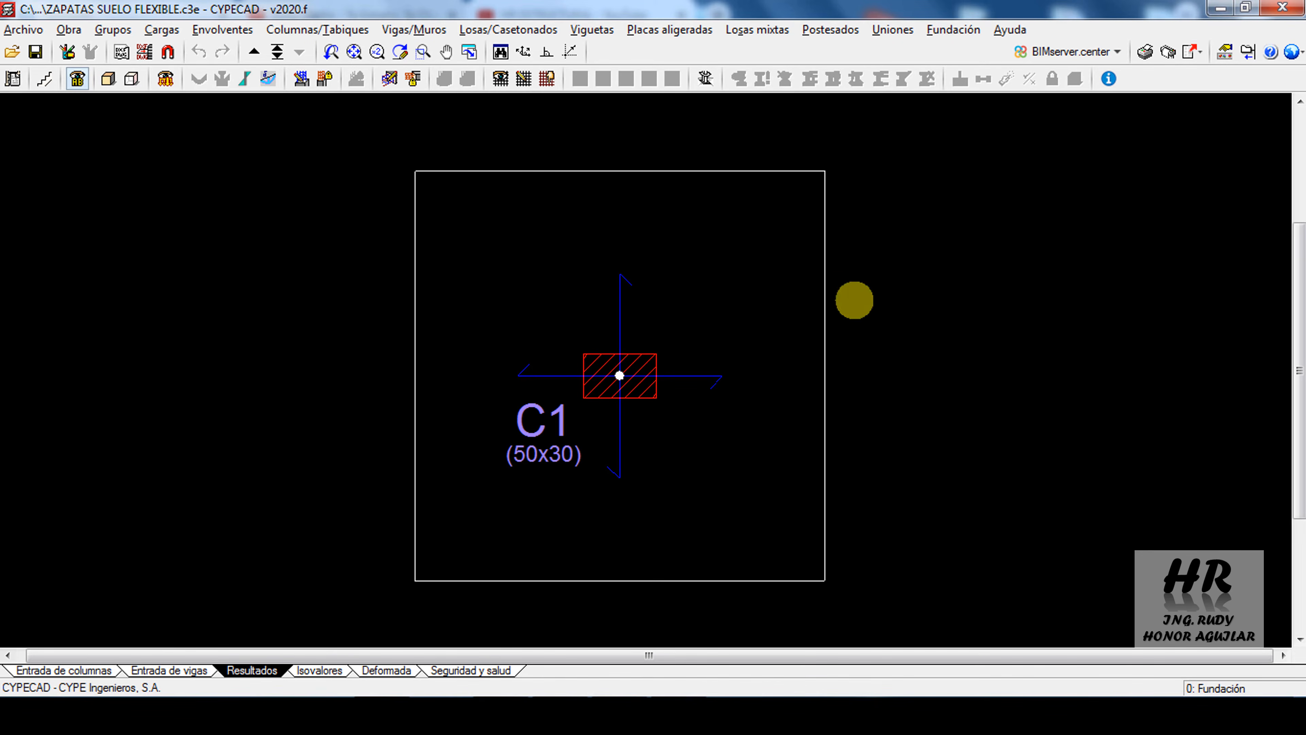
In the slab results, enable the Armado base and Armadura refuerzo views to show the bottom longitudinal bars around C1
left_click(493, 85)
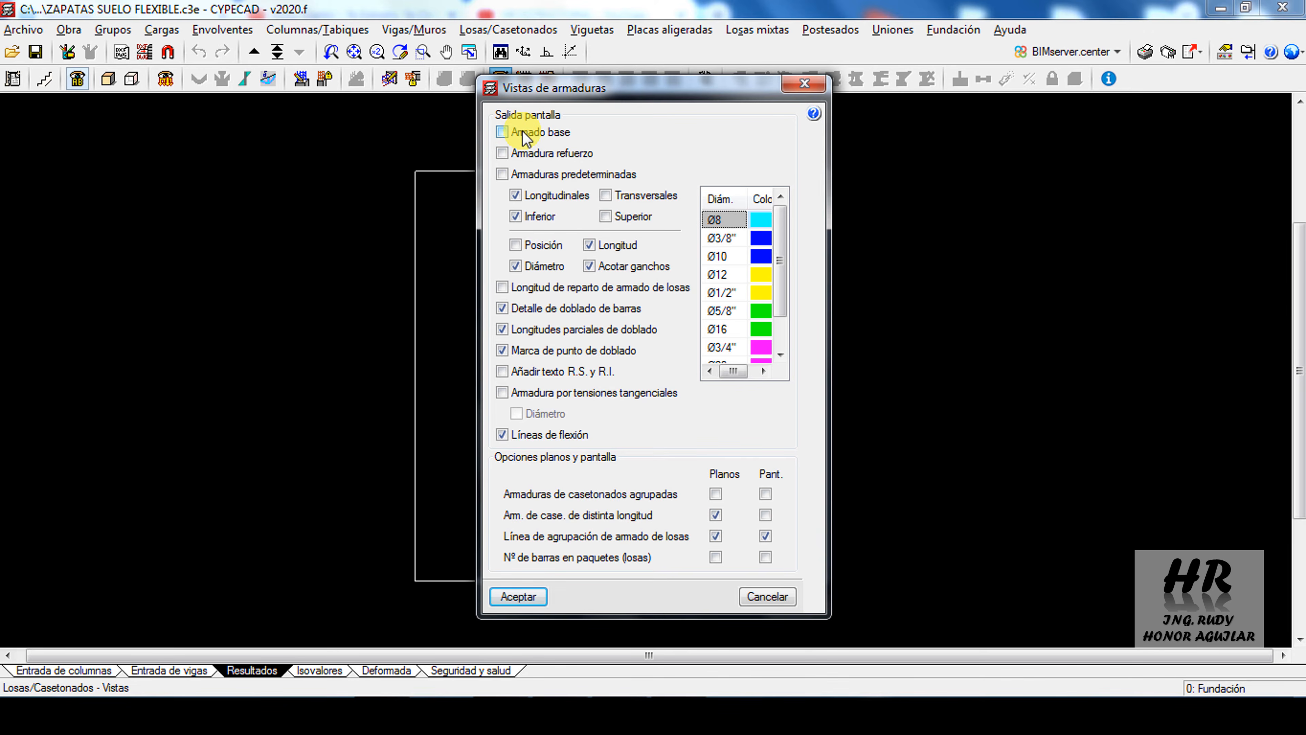
left_click(524, 132)
left_click(529, 157)
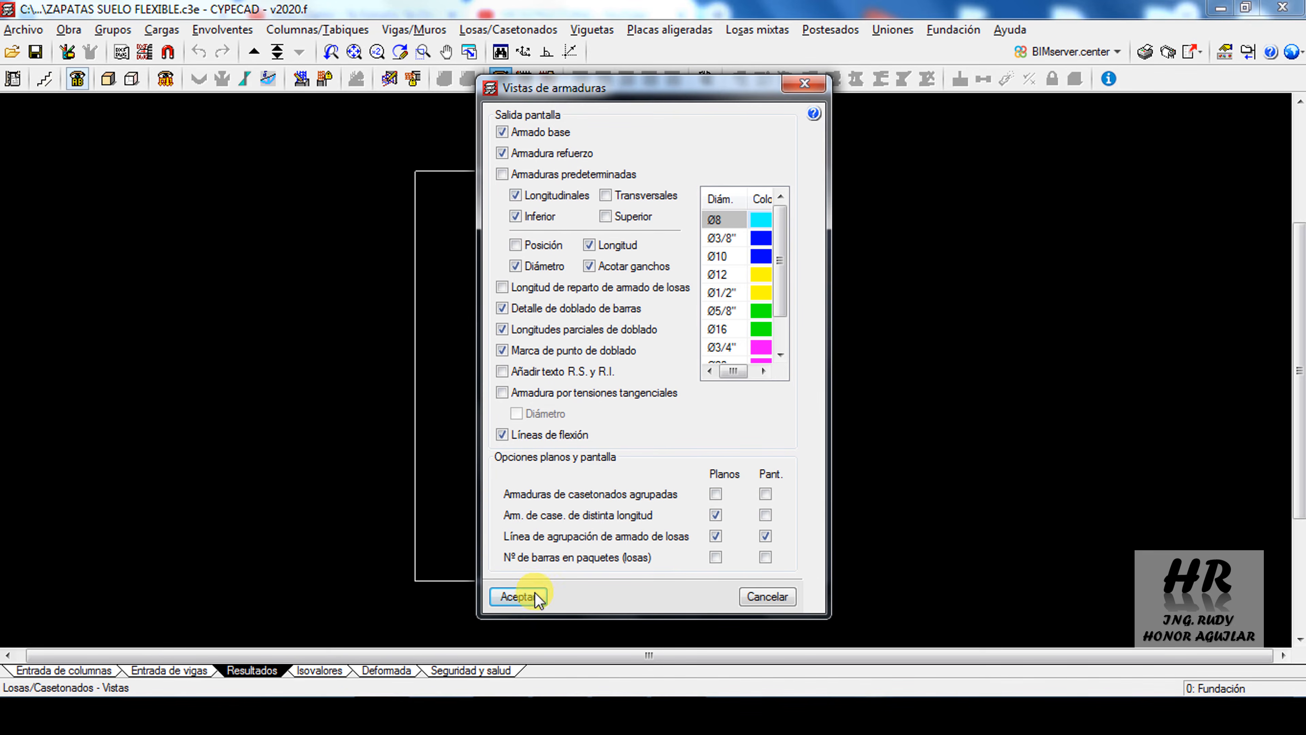
left_click(519, 597)
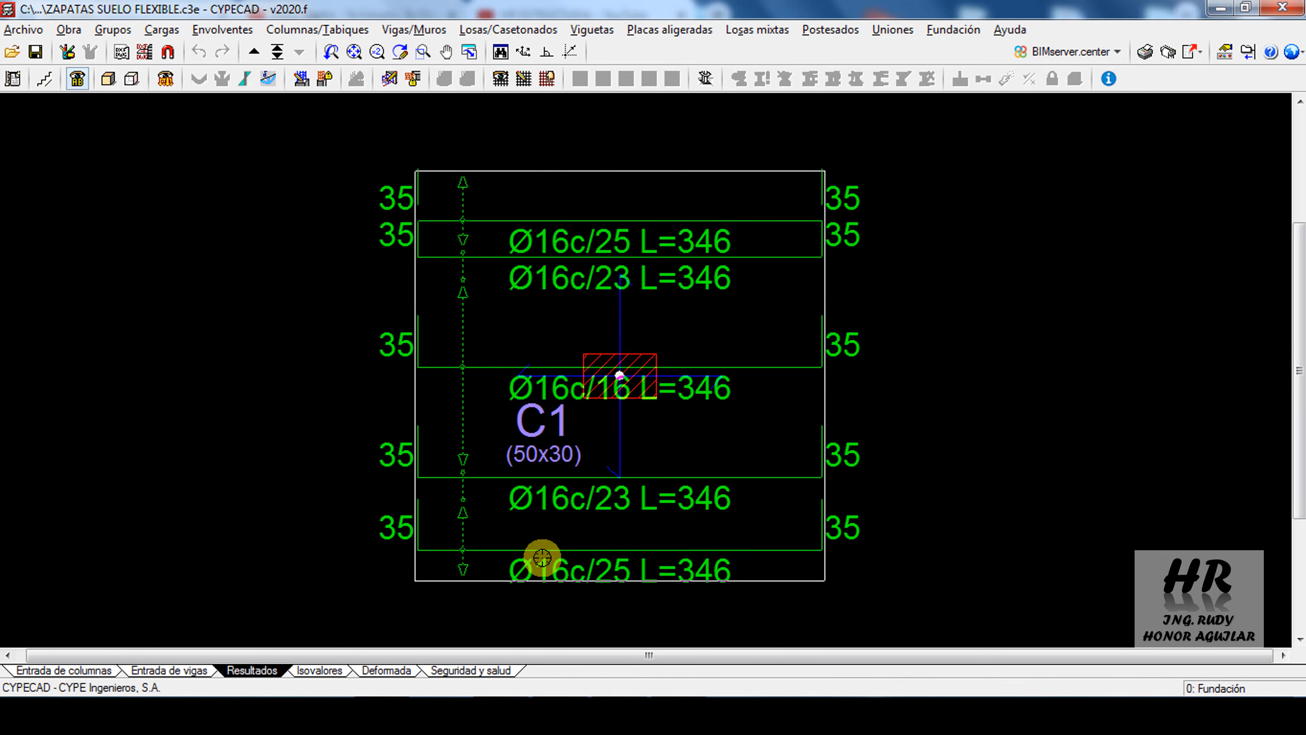
scroll(596, 530, "up", 1)
scroll(588, 530, "up", 1)
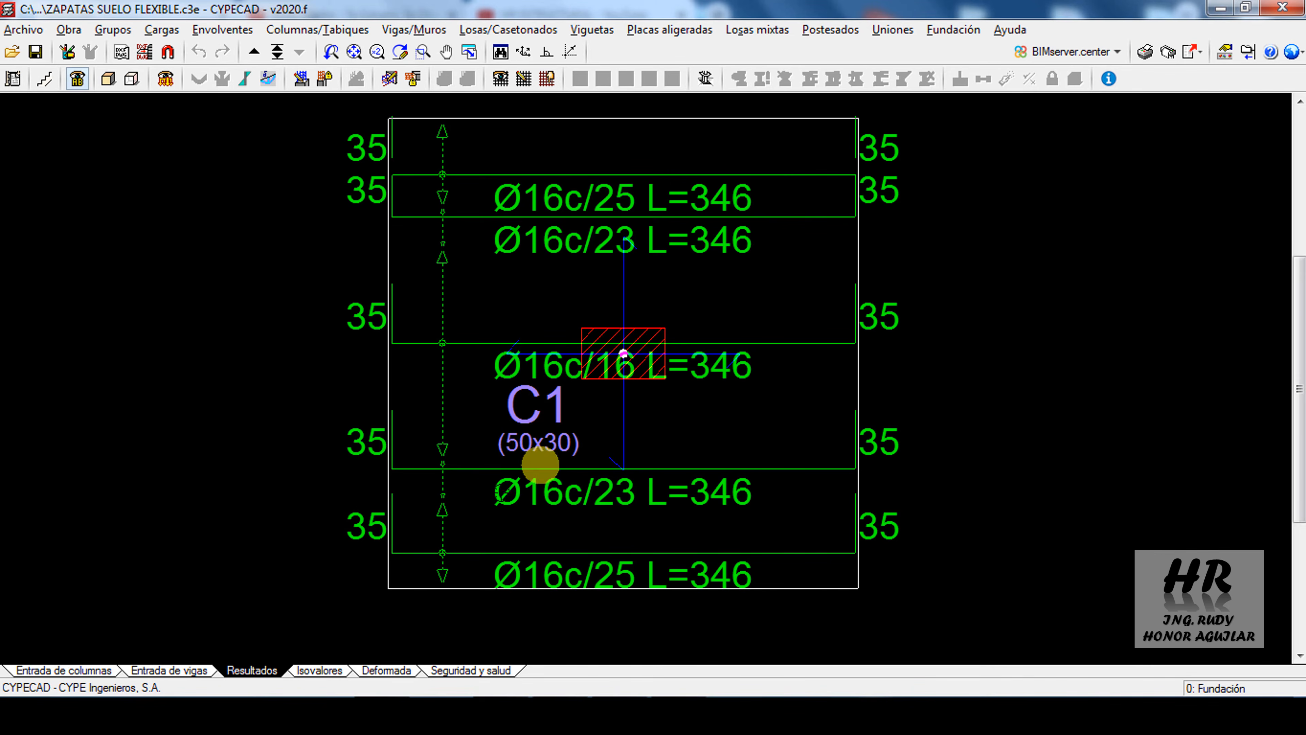
Switch to the footing PDF in Acrobat Reader and compare the longitudinal bars with its plan detail and Refuerzo Longitudinal por Flexión calculation
left_click(378, 707)
scroll(638, 458, "down", 1)
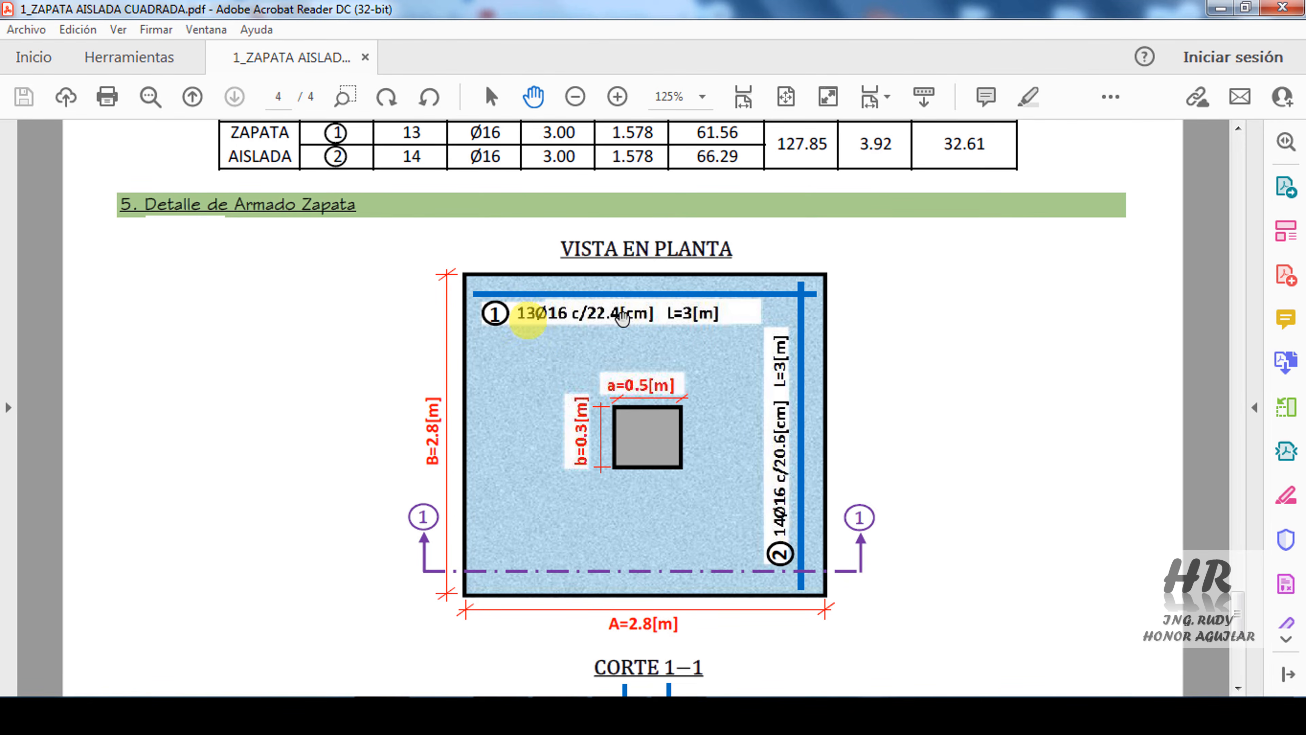
left_click(380, 710)
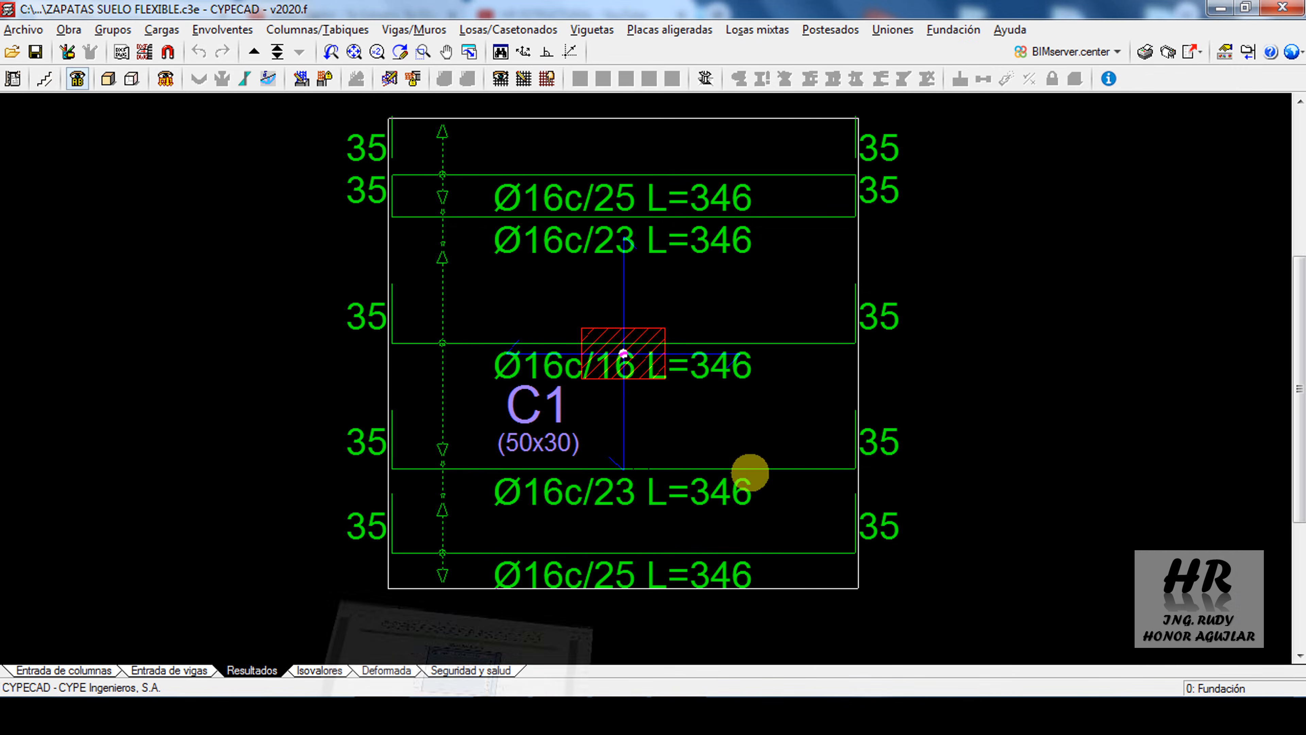
left_click(366, 709)
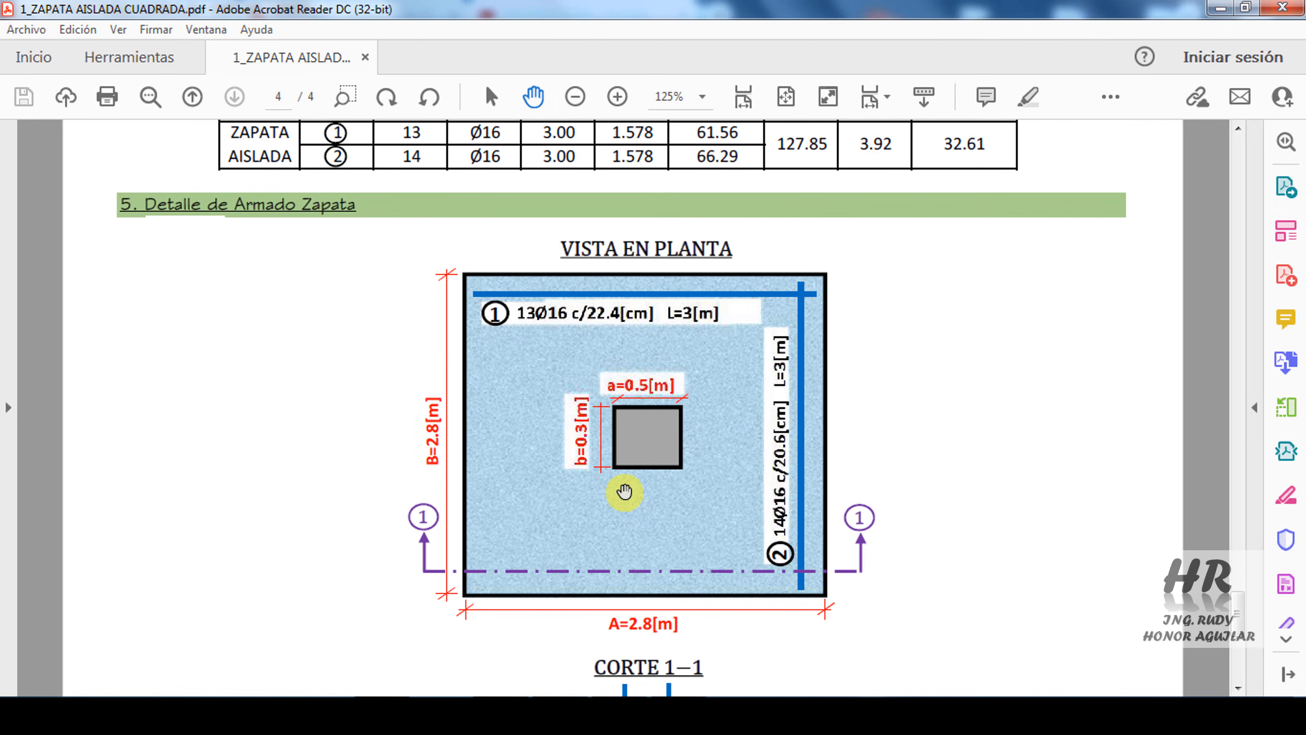
scroll(680, 442, "up", 15)
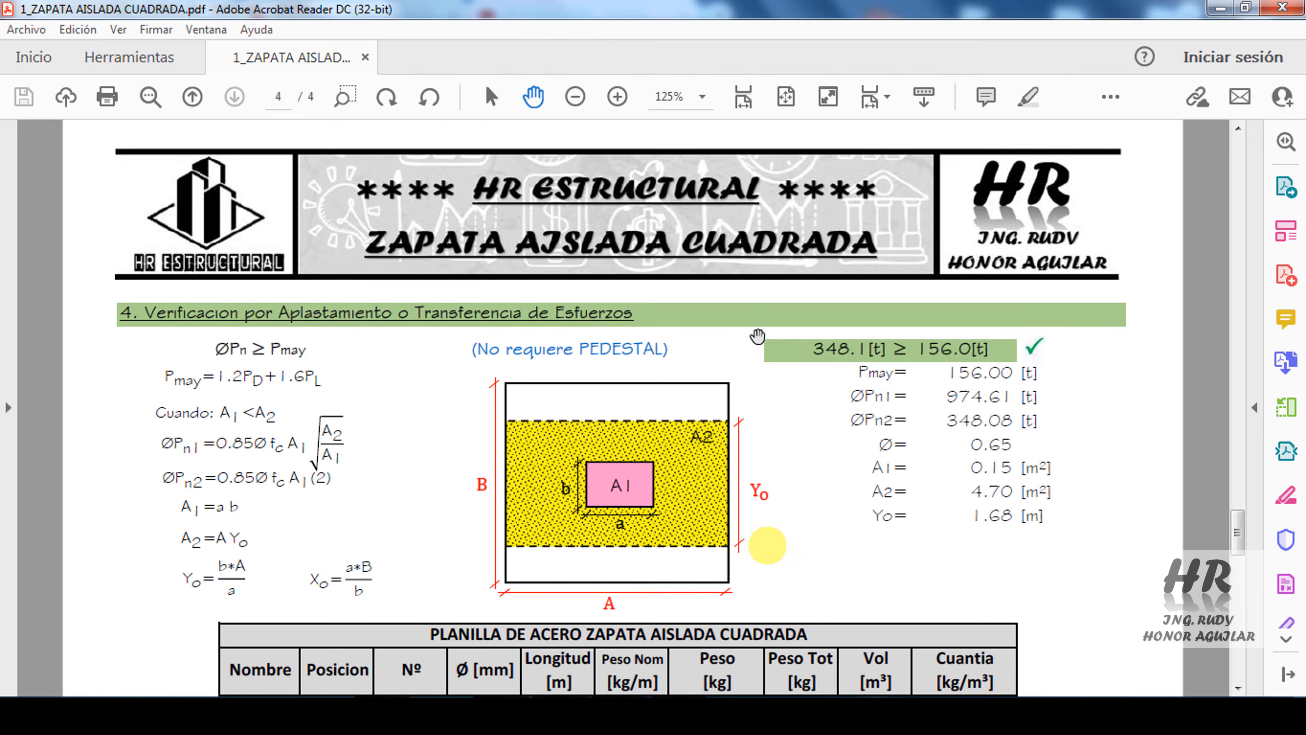
scroll(728, 461, "up", 10)
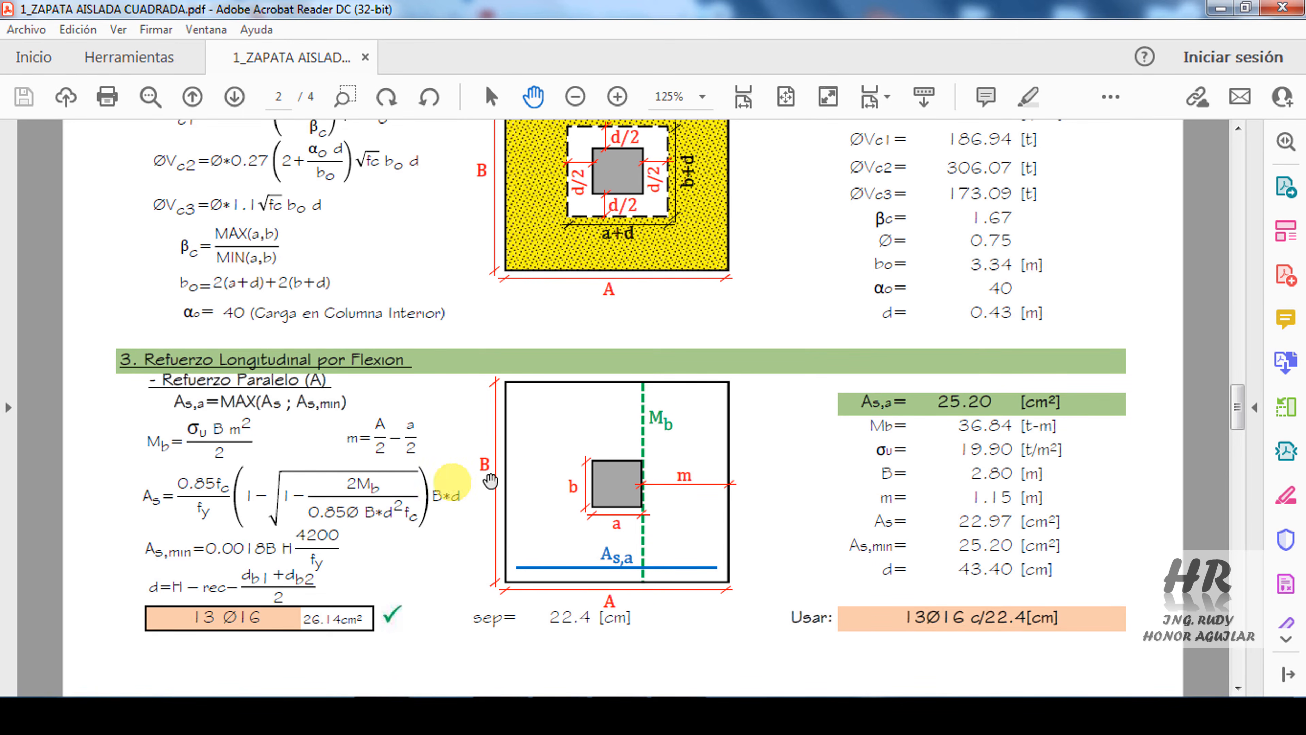
Back in CYPECAD, show the slab's Transversales reinforcement and hide the Longitudinales in the reinforcement views, keeping Inferior enabled
key("alt+Tab")
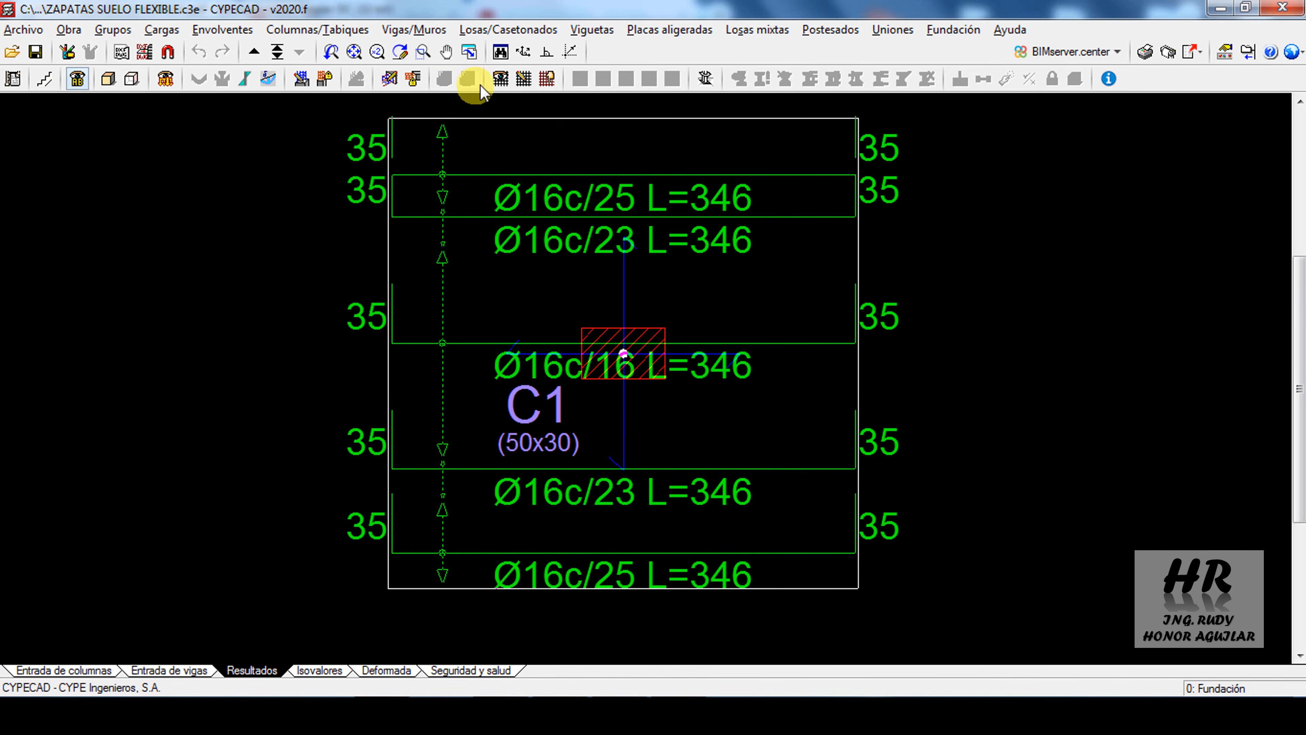
left_click(500, 79)
left_click_drag(668, 85, 390, 111)
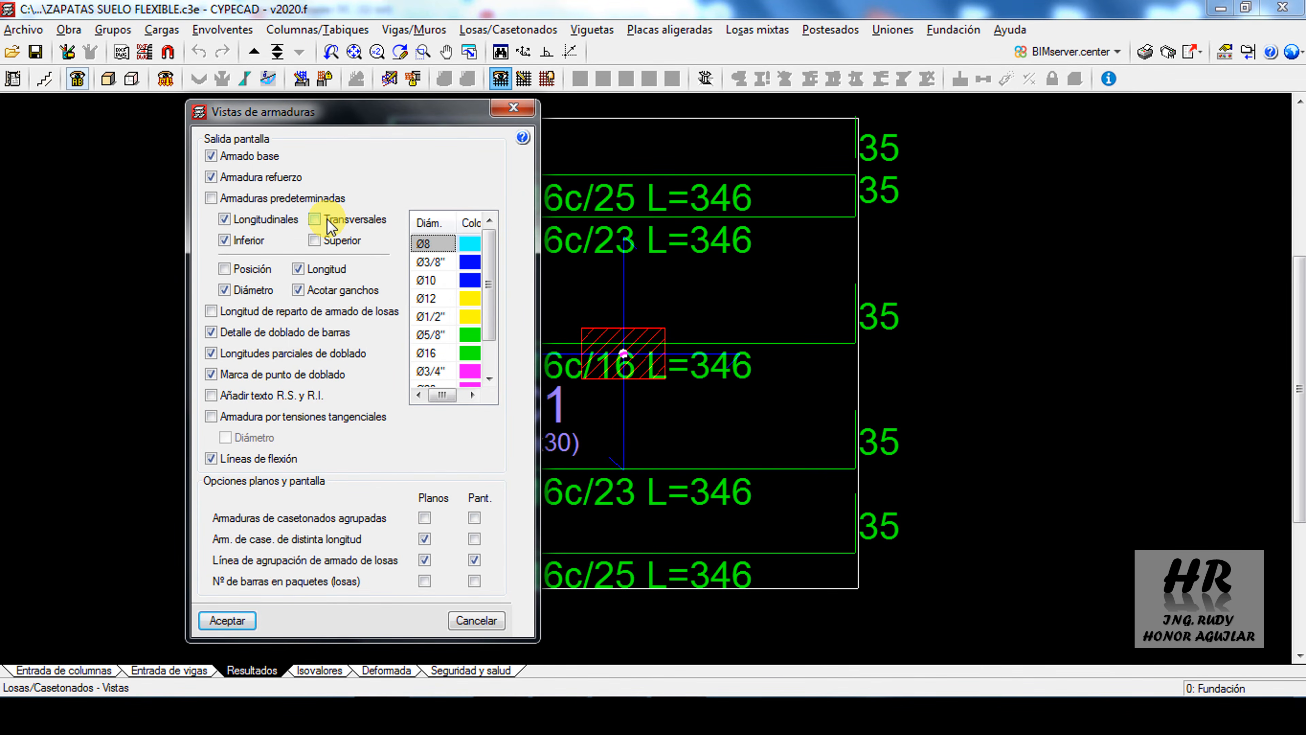
left_click(230, 222)
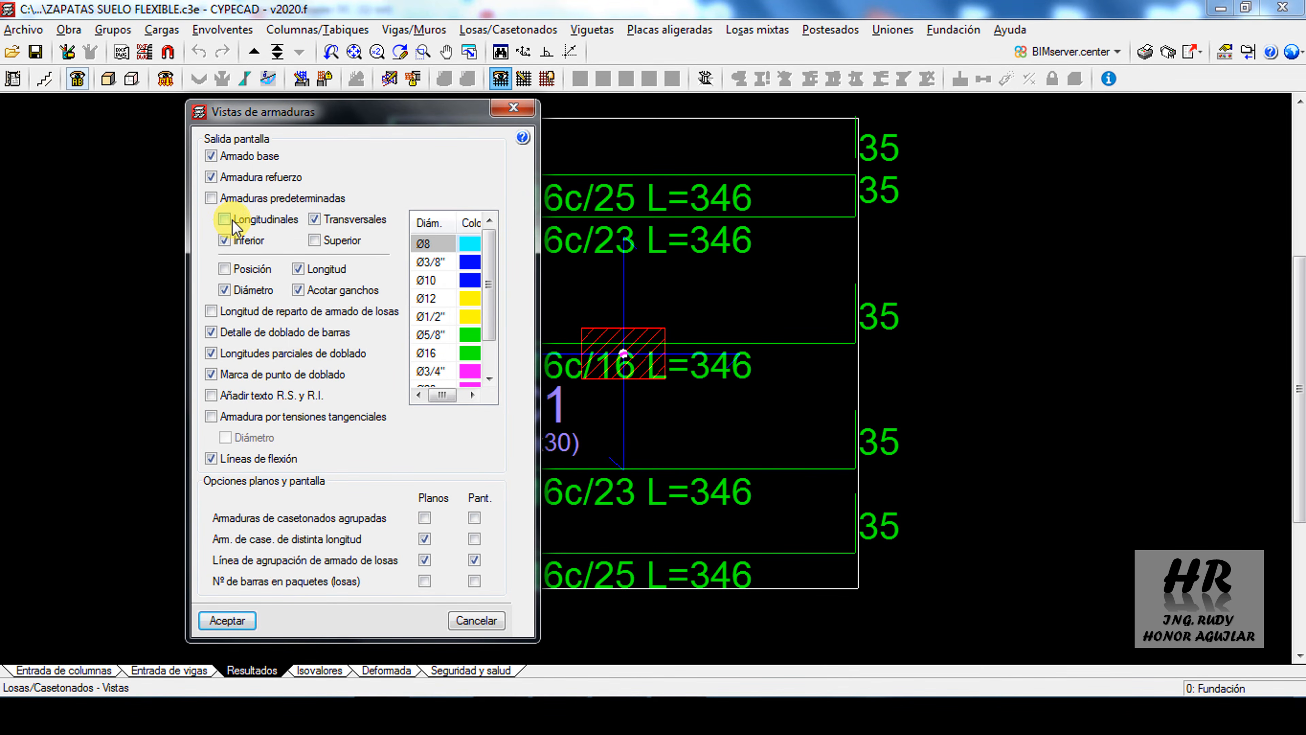
left_click(223, 620)
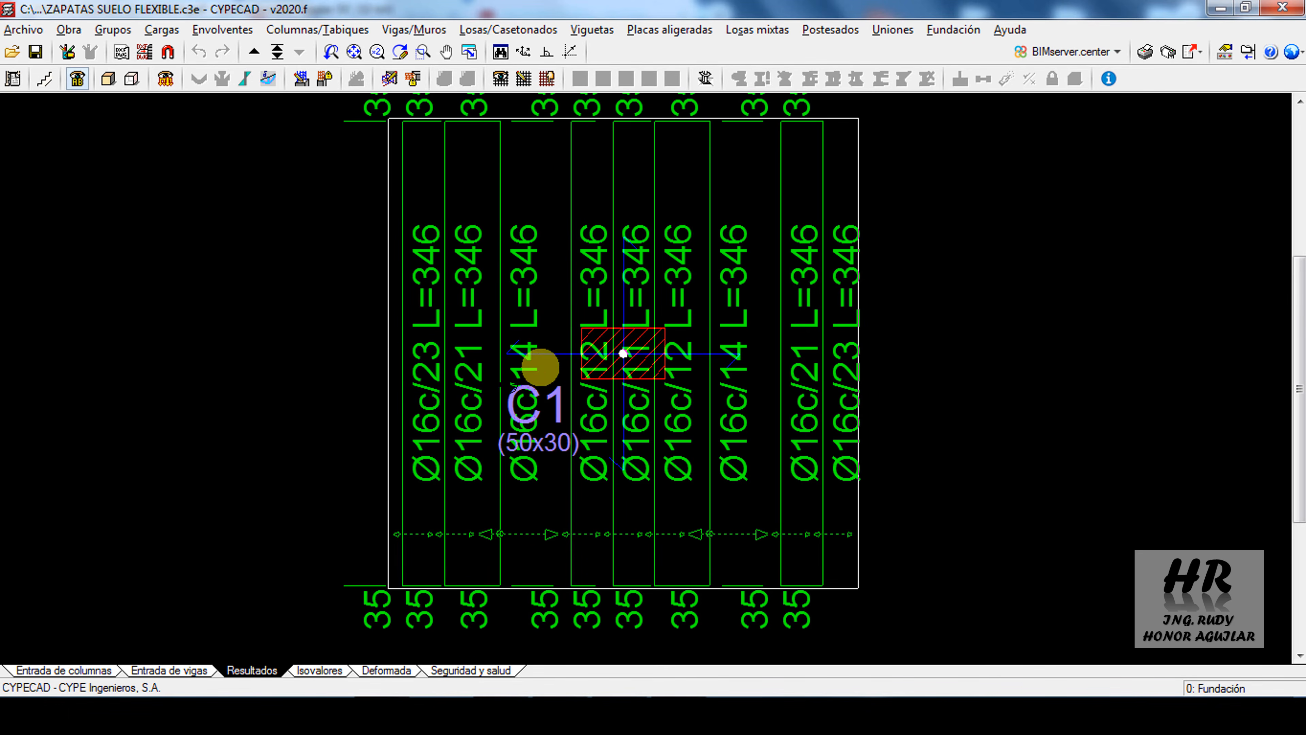
Switch to the footing PDF in Acrobat Reader and examine the steel schedule and the bar spacings in the Vista en Planta detail
left_click(379, 717)
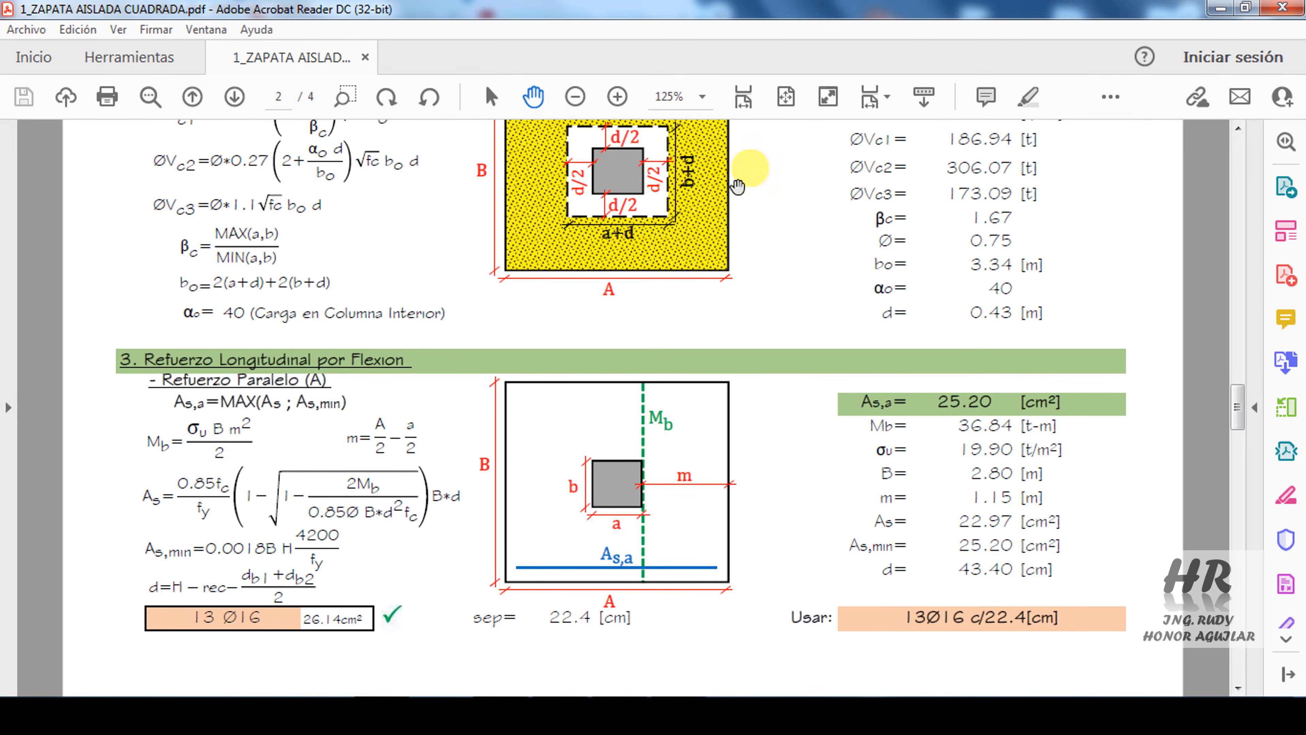
scroll(700, 380, "down", 15)
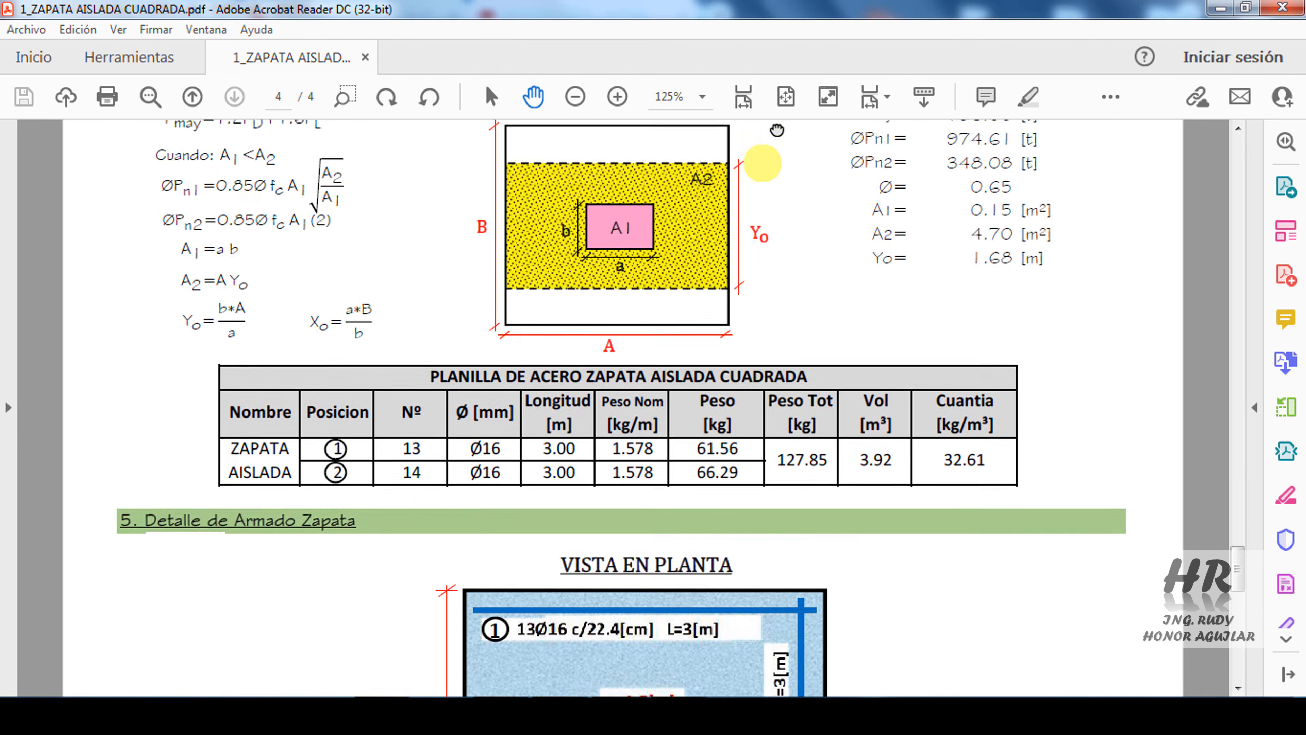
scroll(776, 131, "down", 5)
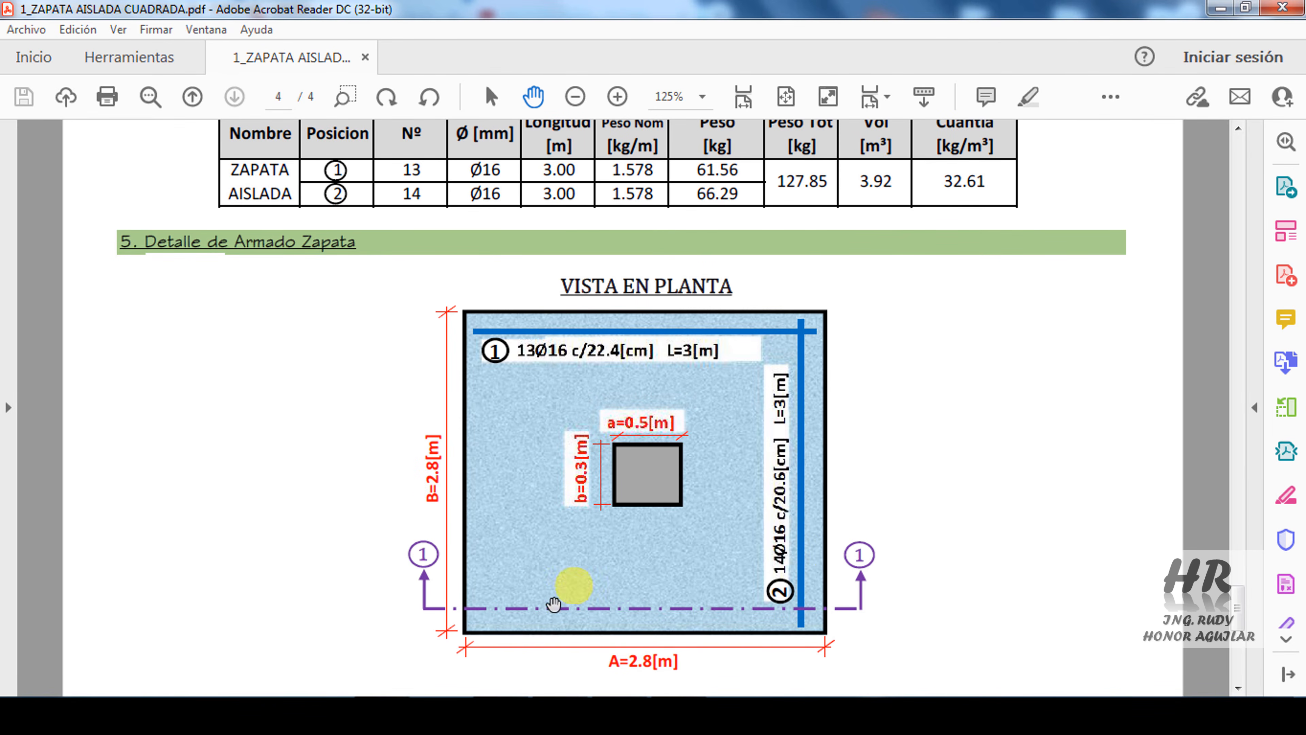
Back in CYPECAD, extend the distribution band of the outermost transverse bottom bars across the whole slab width, eliminating the overlapped reinforcement
left_click(399, 716)
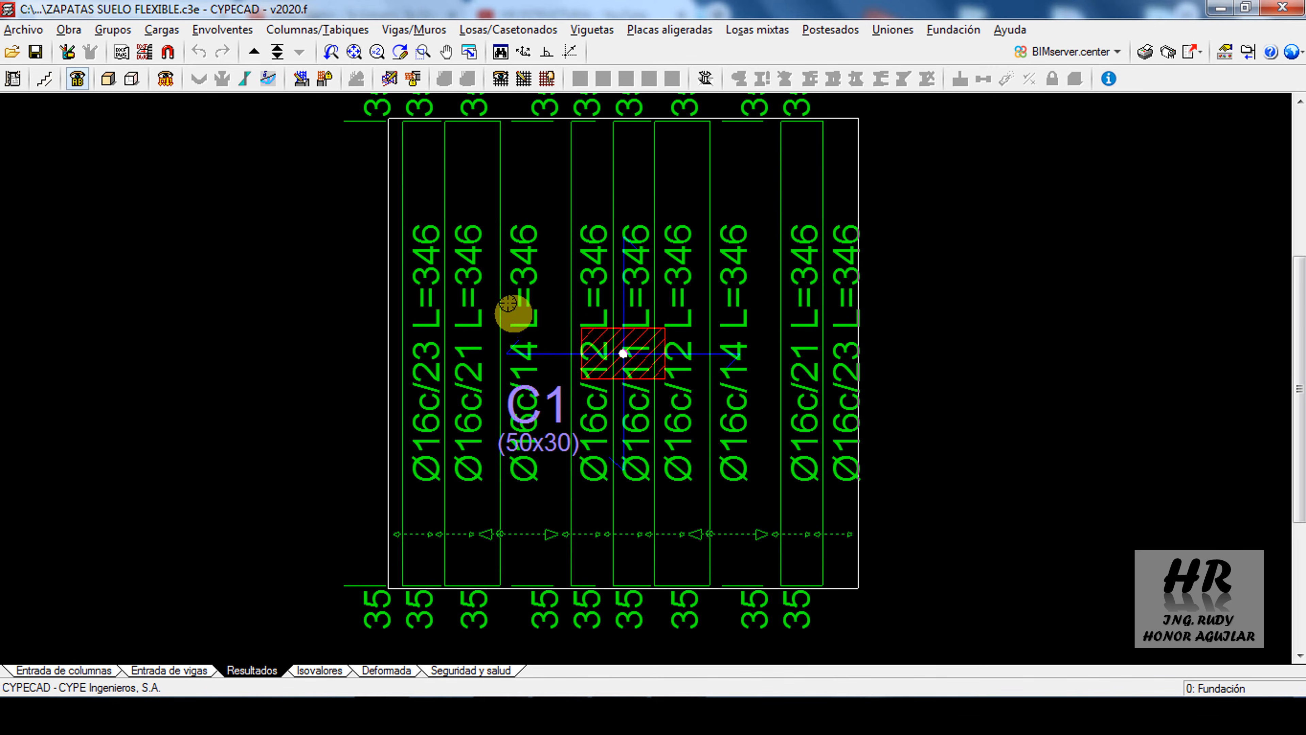
left_click(519, 79)
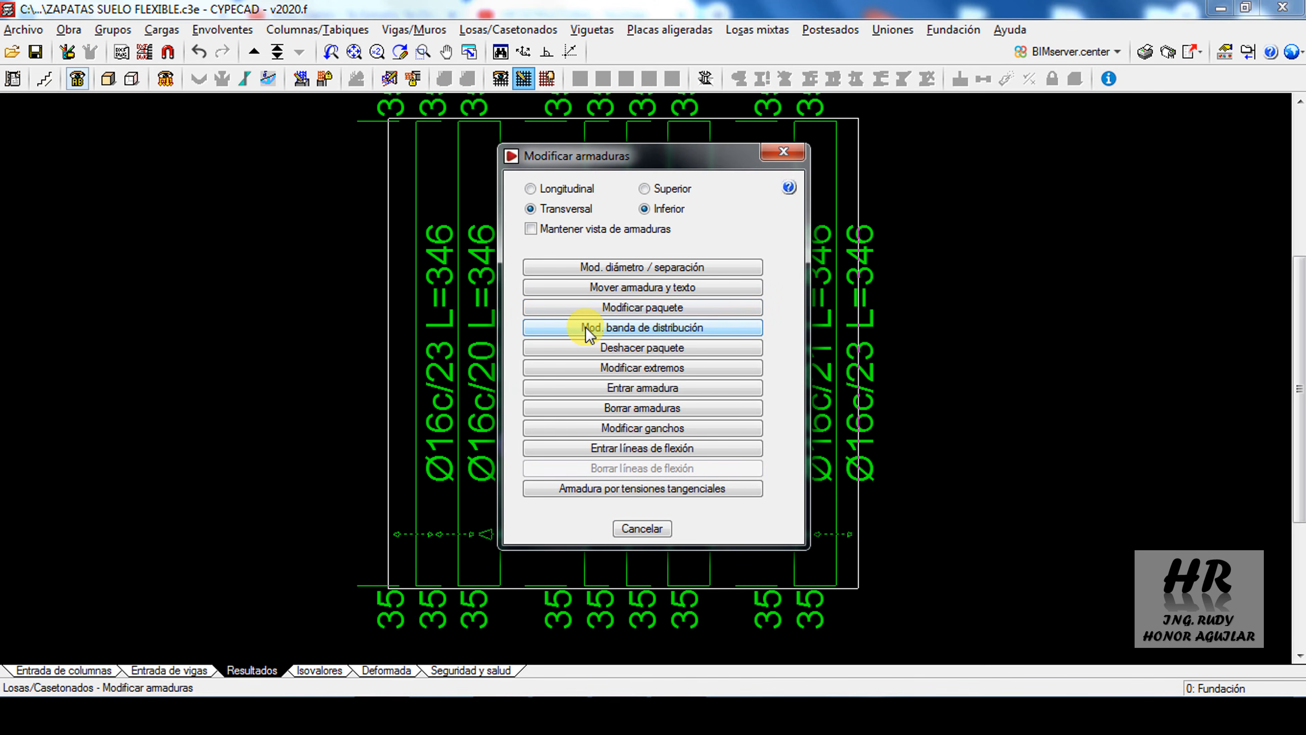
left_click(586, 329)
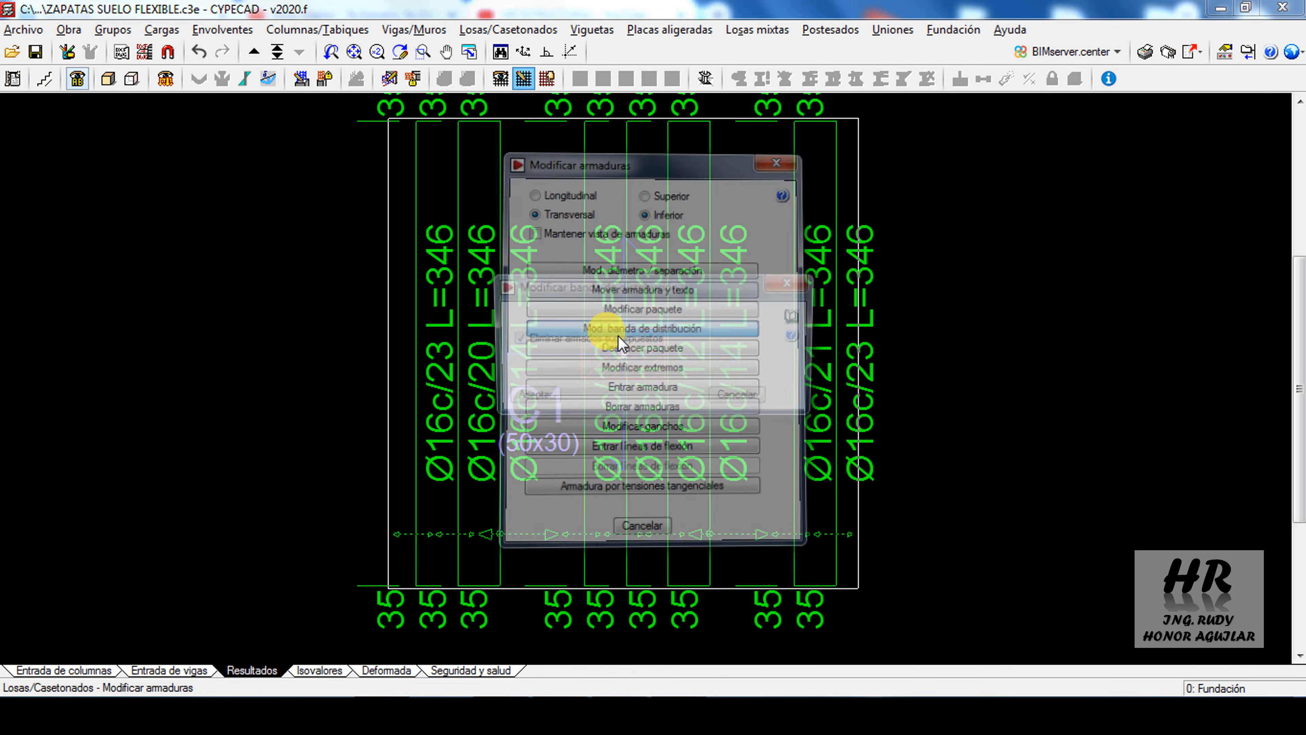
left_click(530, 397)
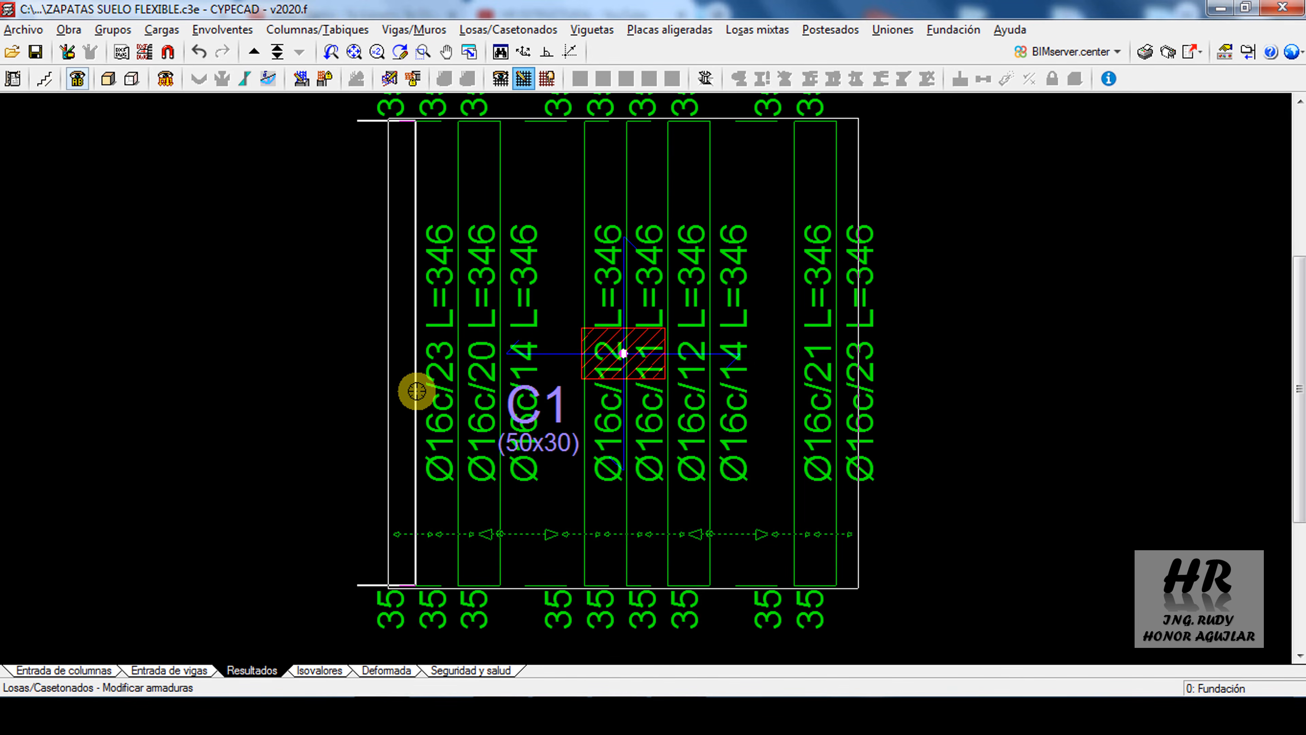
left_click(414, 394)
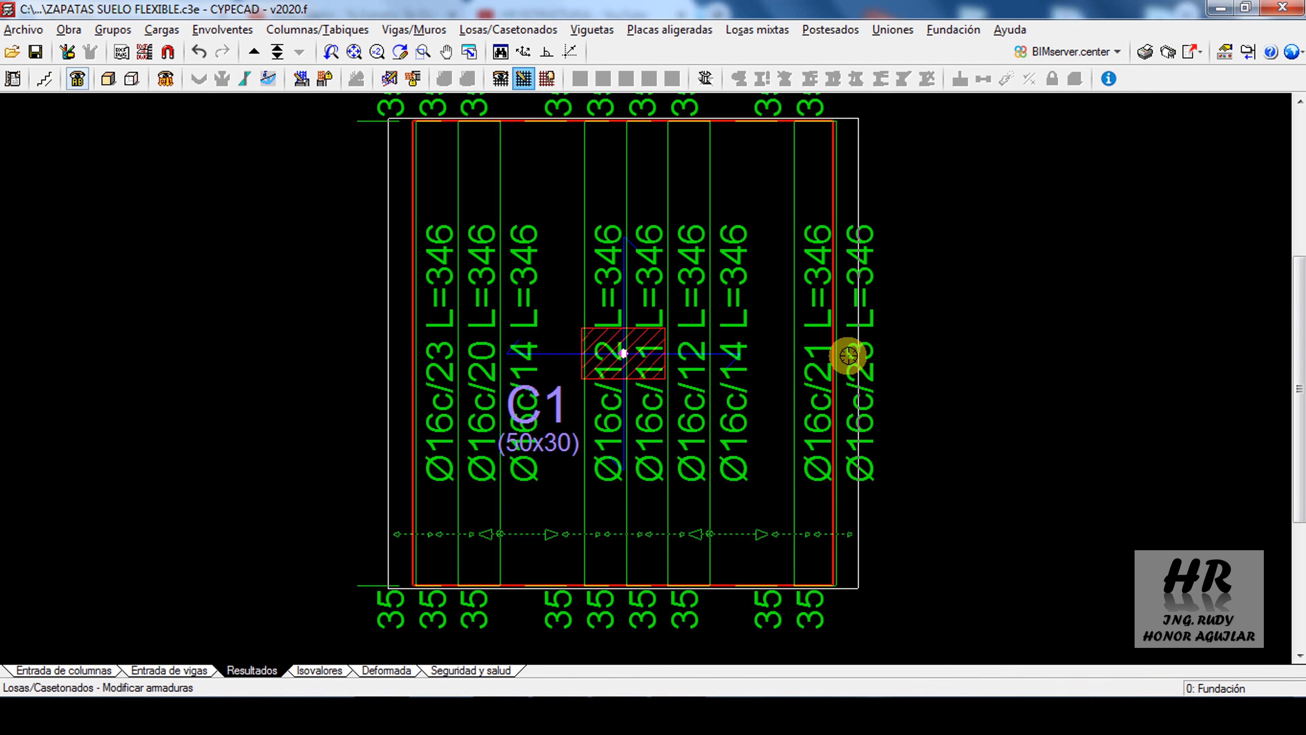
left_click(847, 356)
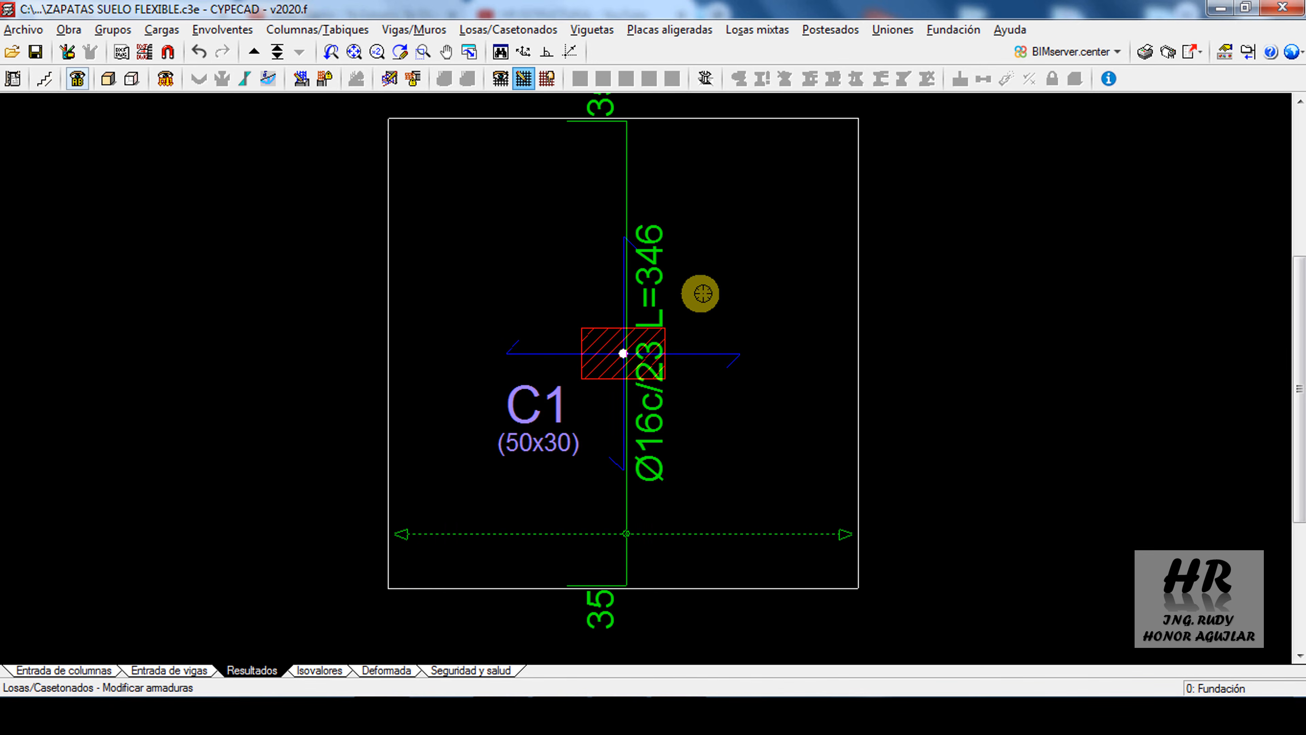
Modify the transverse bottom bar package through C1 to Ø16 bars every 20 cm
right_click(761, 267)
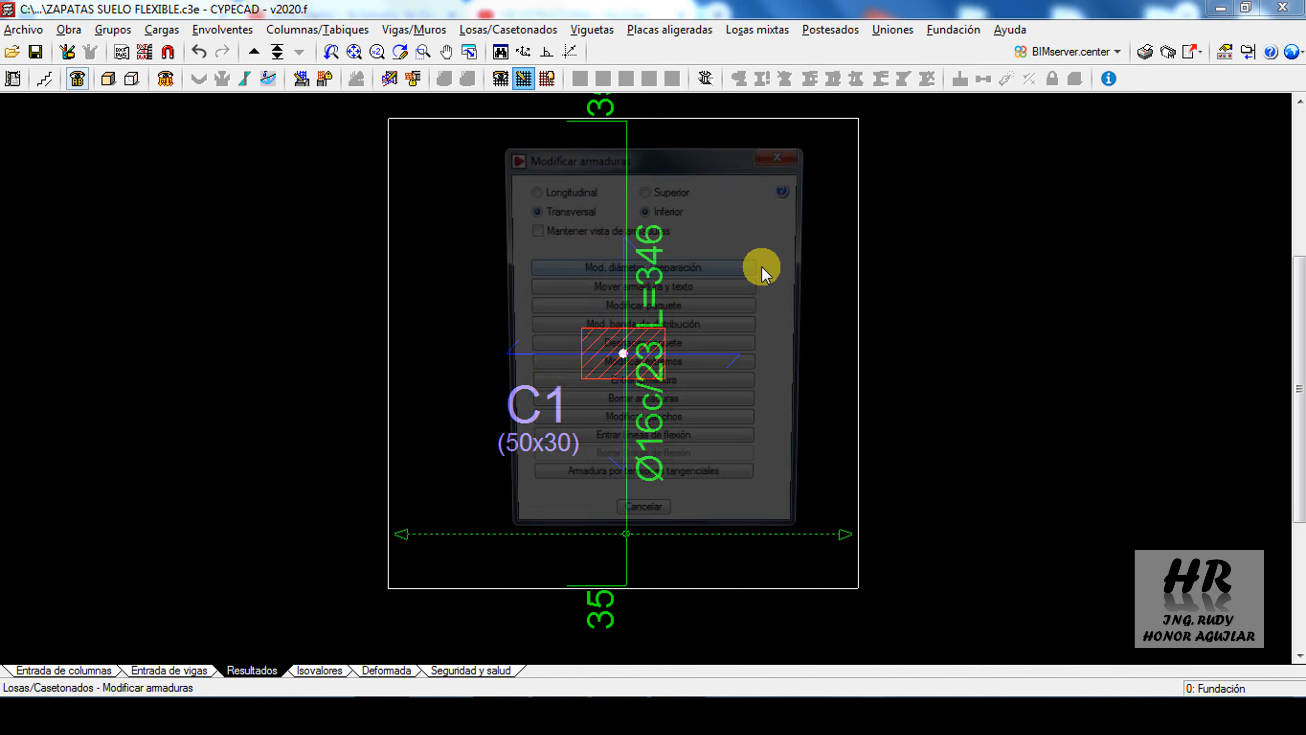
left_click_drag(716, 169, 938, 172)
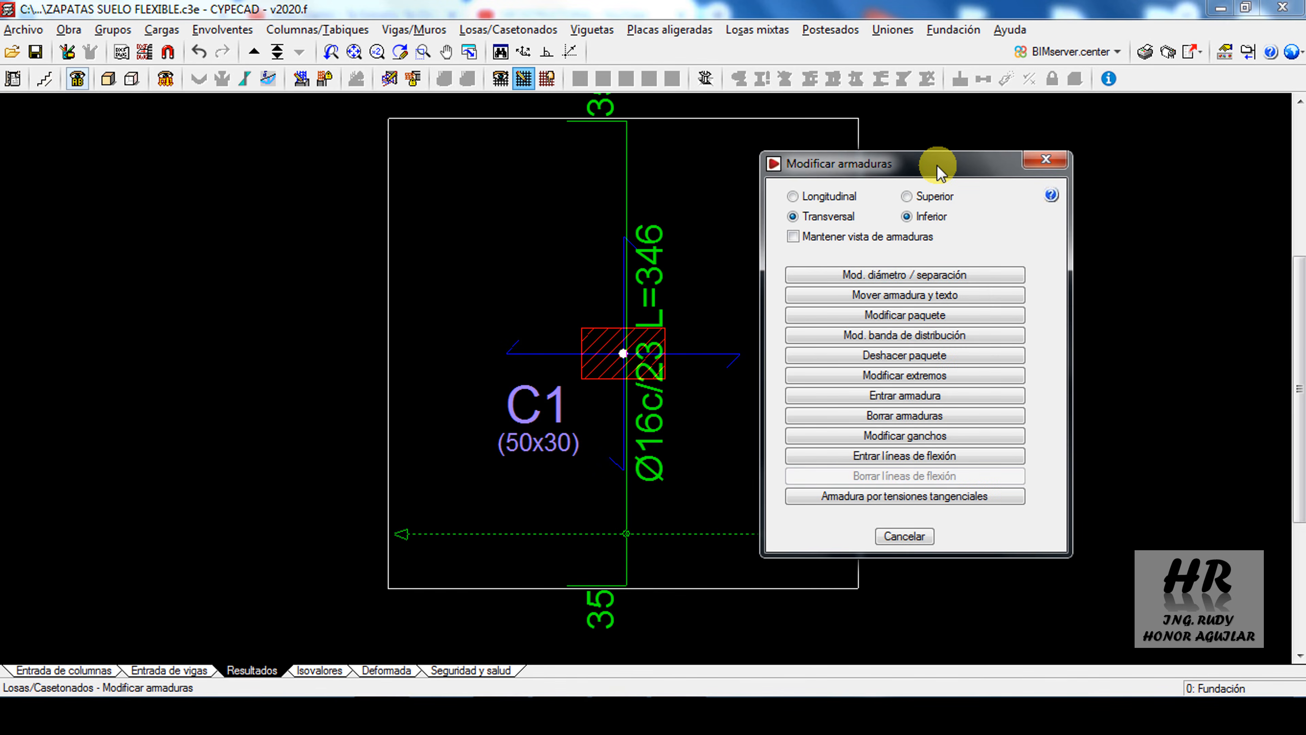
left_click(950, 319)
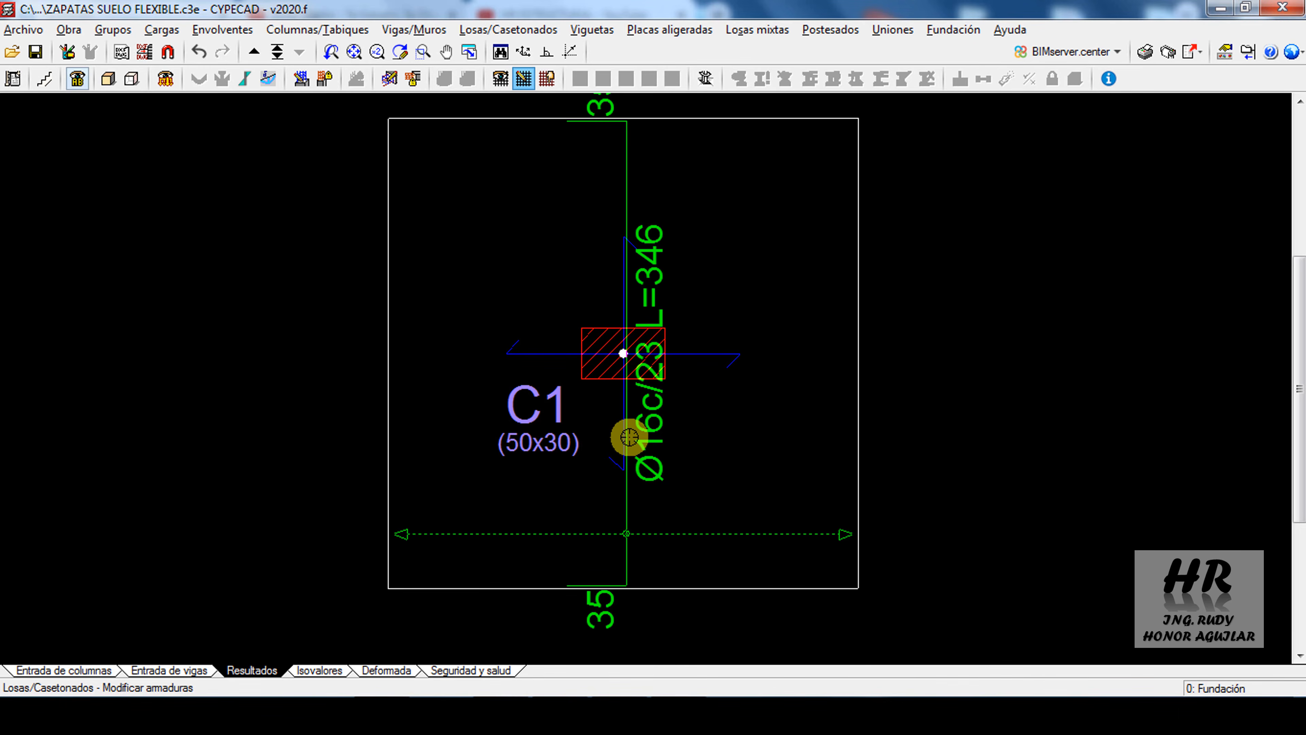
left_click(628, 437)
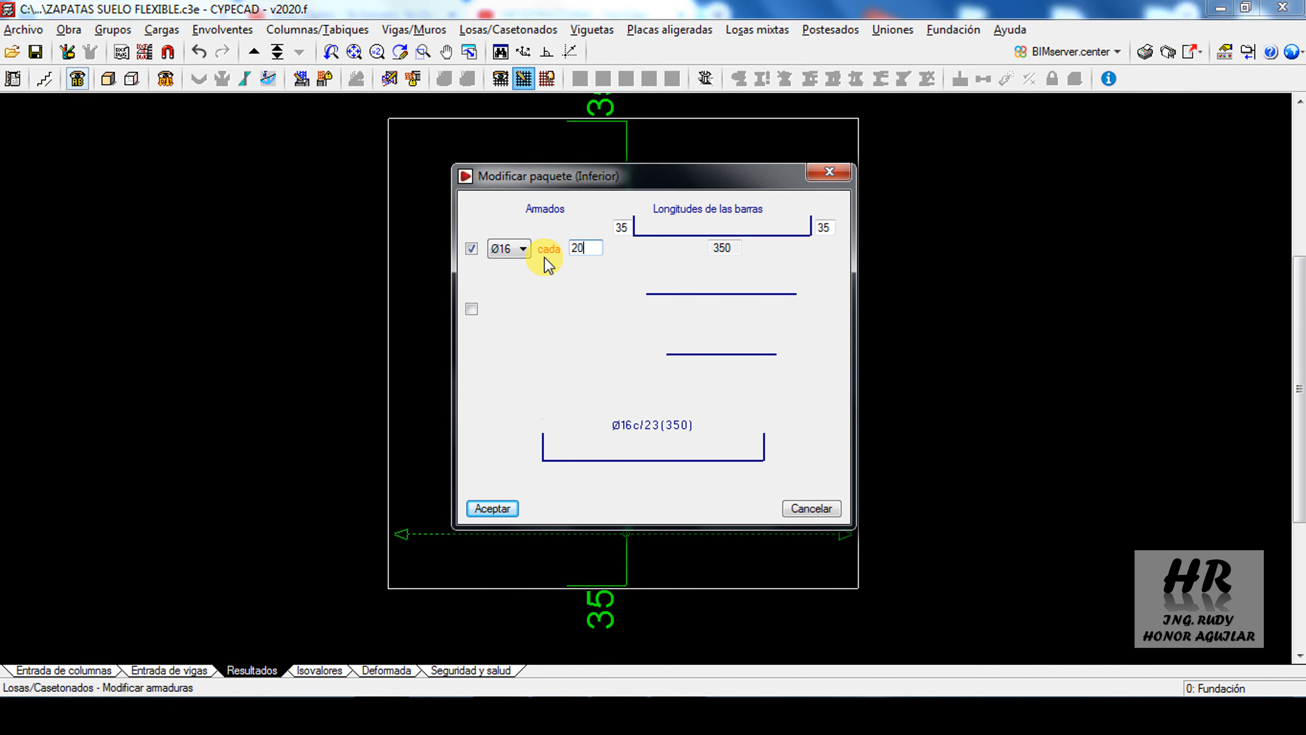
left_click(497, 507)
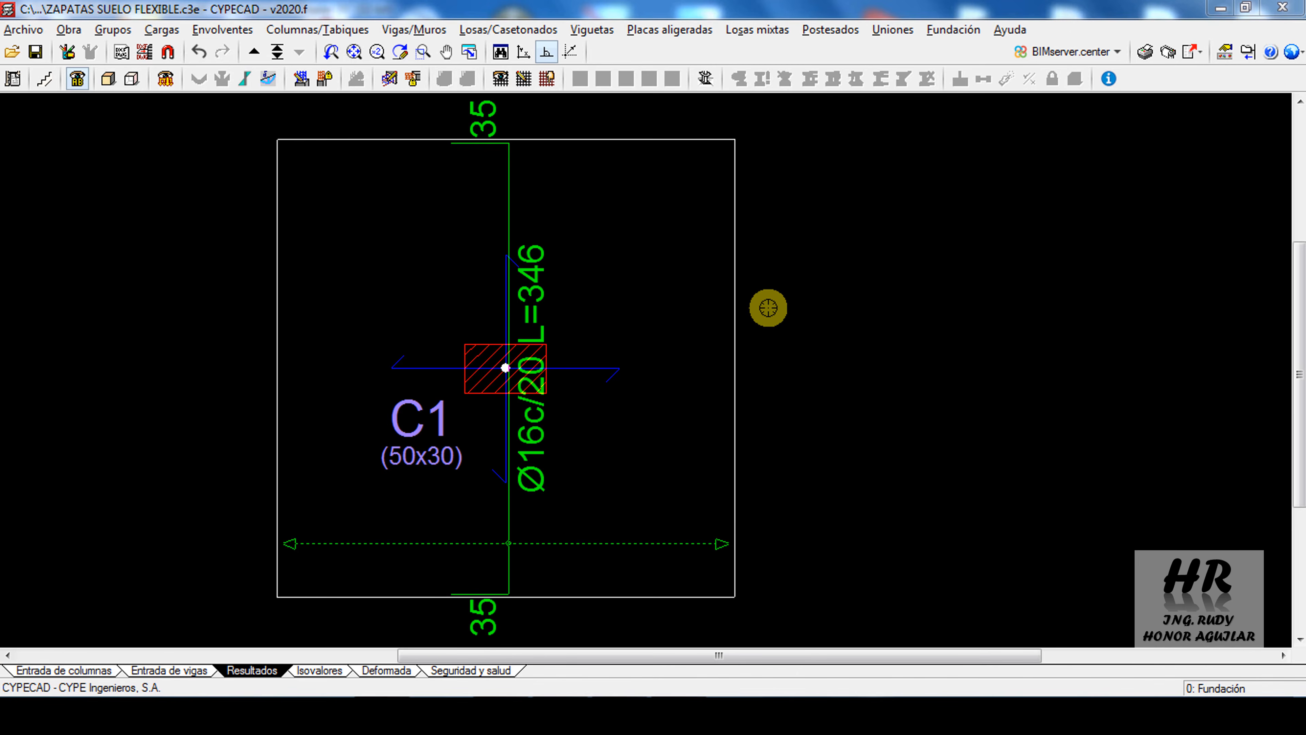
Pull both ends of the transverse bottom bar in from the slab edges with Modificar extremos, shortening it to 230 cm
left_click(522, 80)
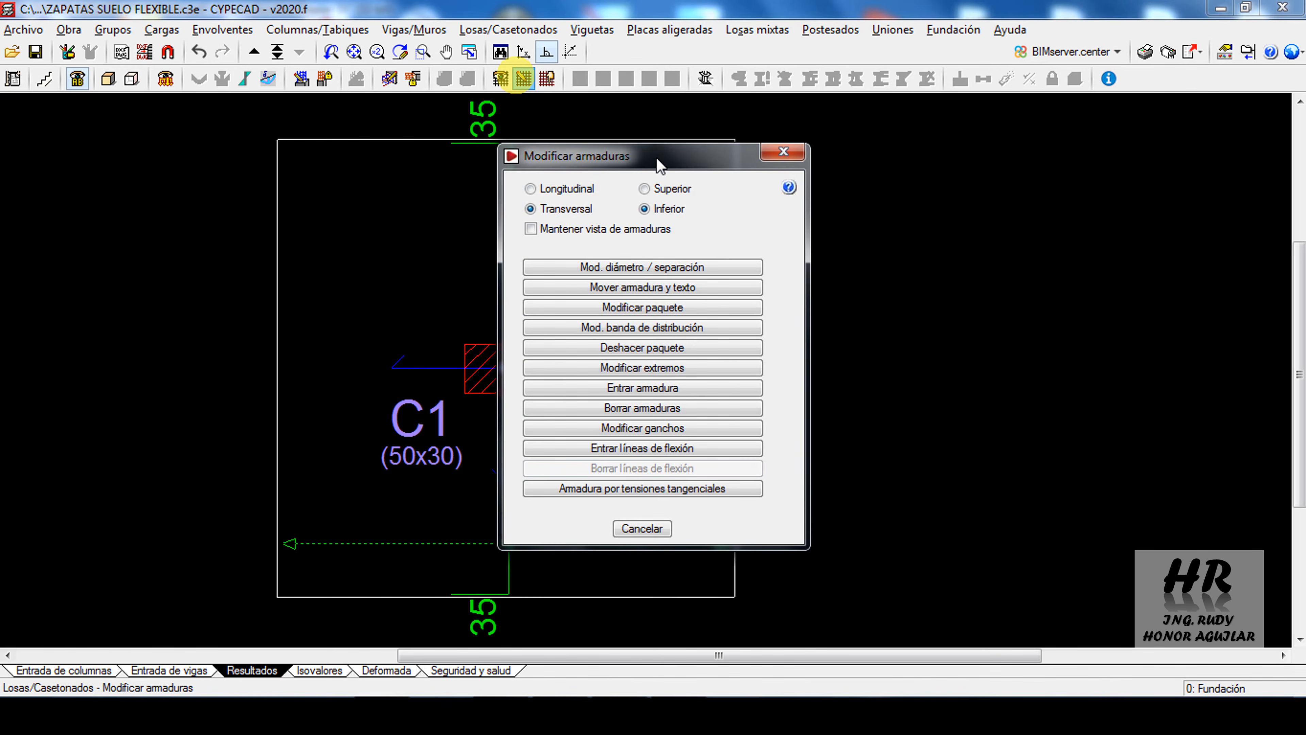
left_click_drag(658, 161, 945, 164)
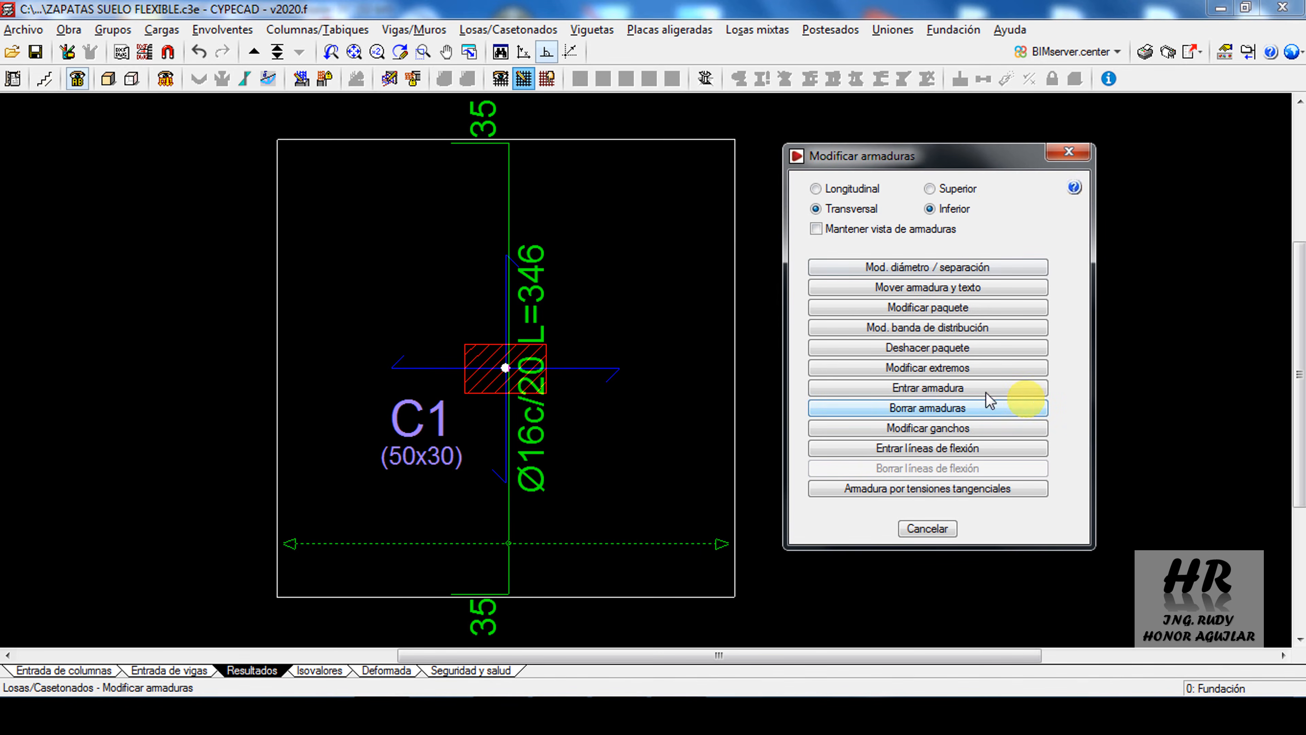
left_click(944, 368)
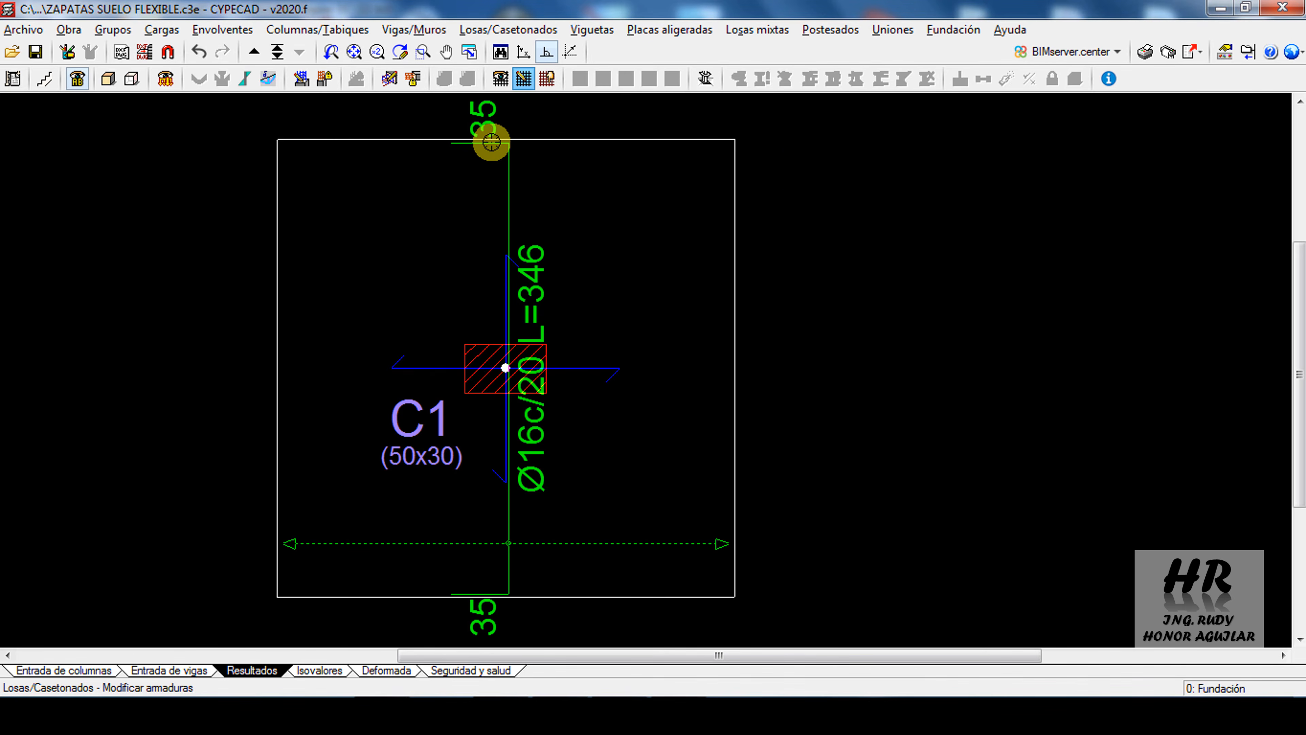
left_click(504, 148)
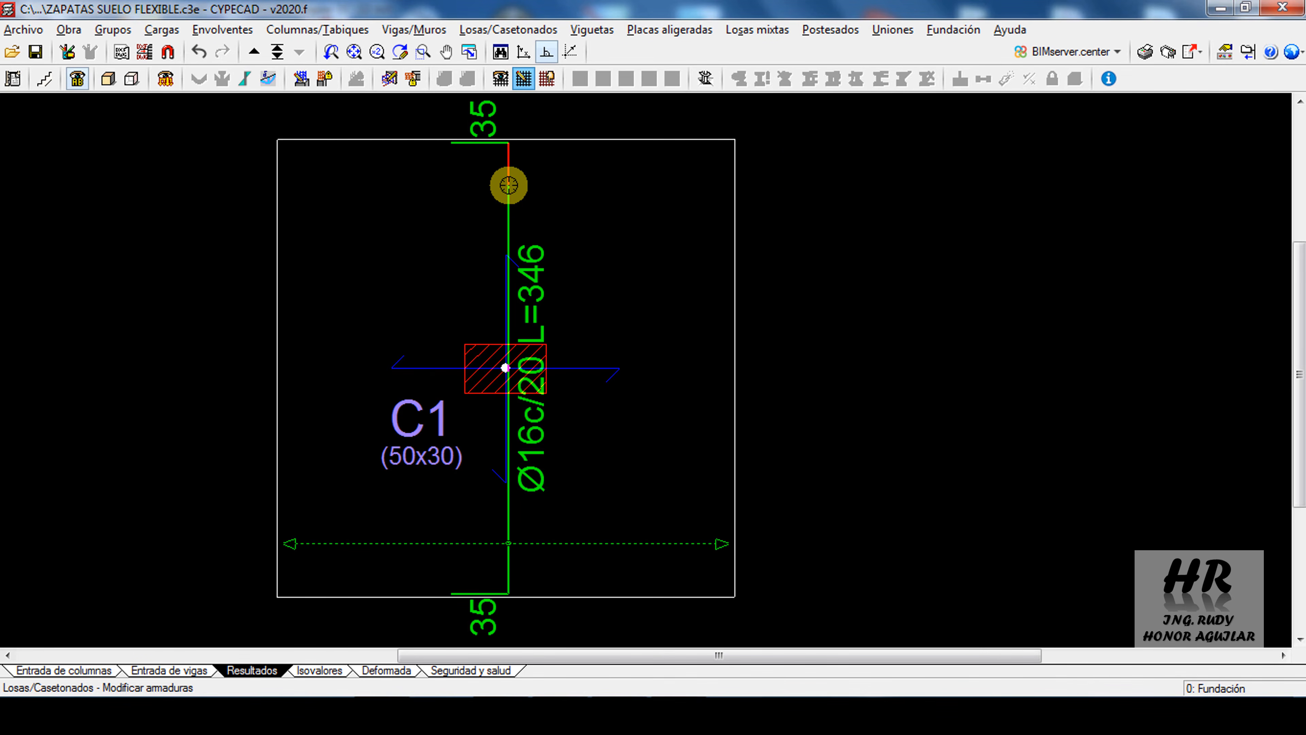
left_click(509, 186)
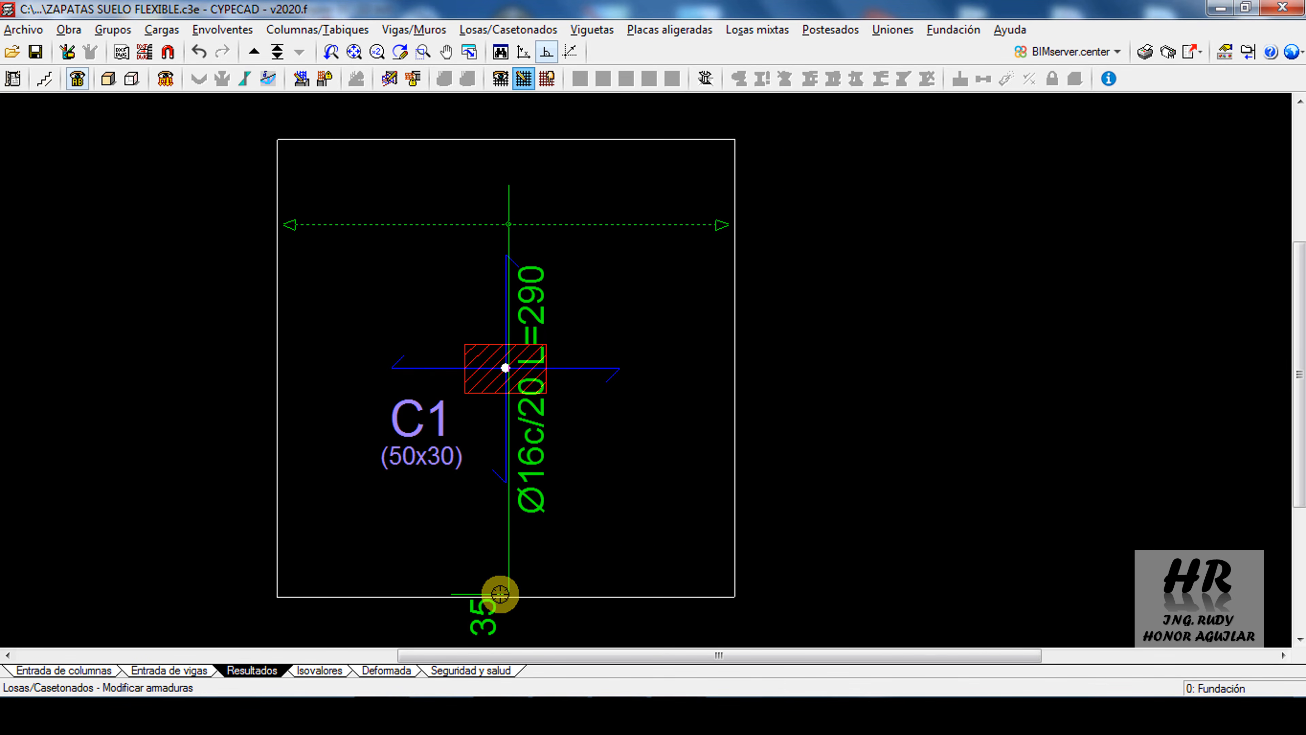
left_click(500, 594)
left_click(508, 547)
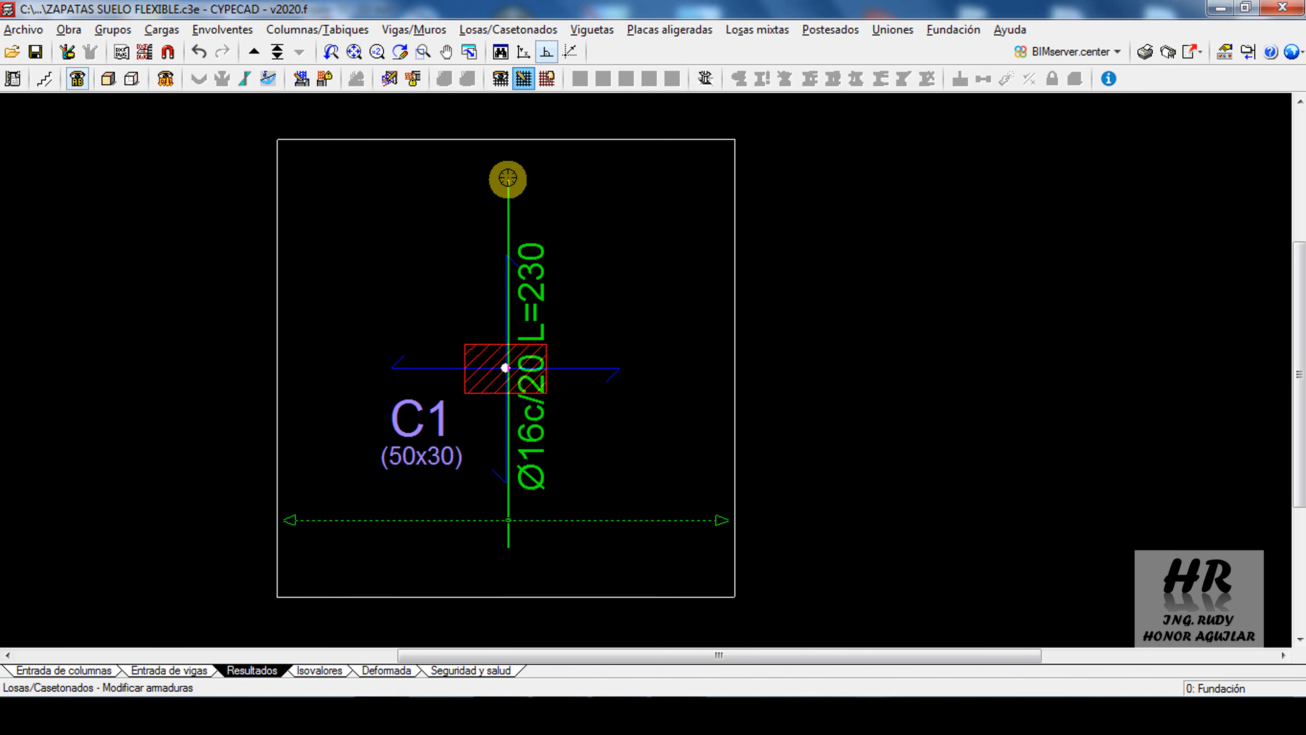
Lengthen the transverse bottom bar alternately at both ends until it is 270 cm long
left_click(507, 165)
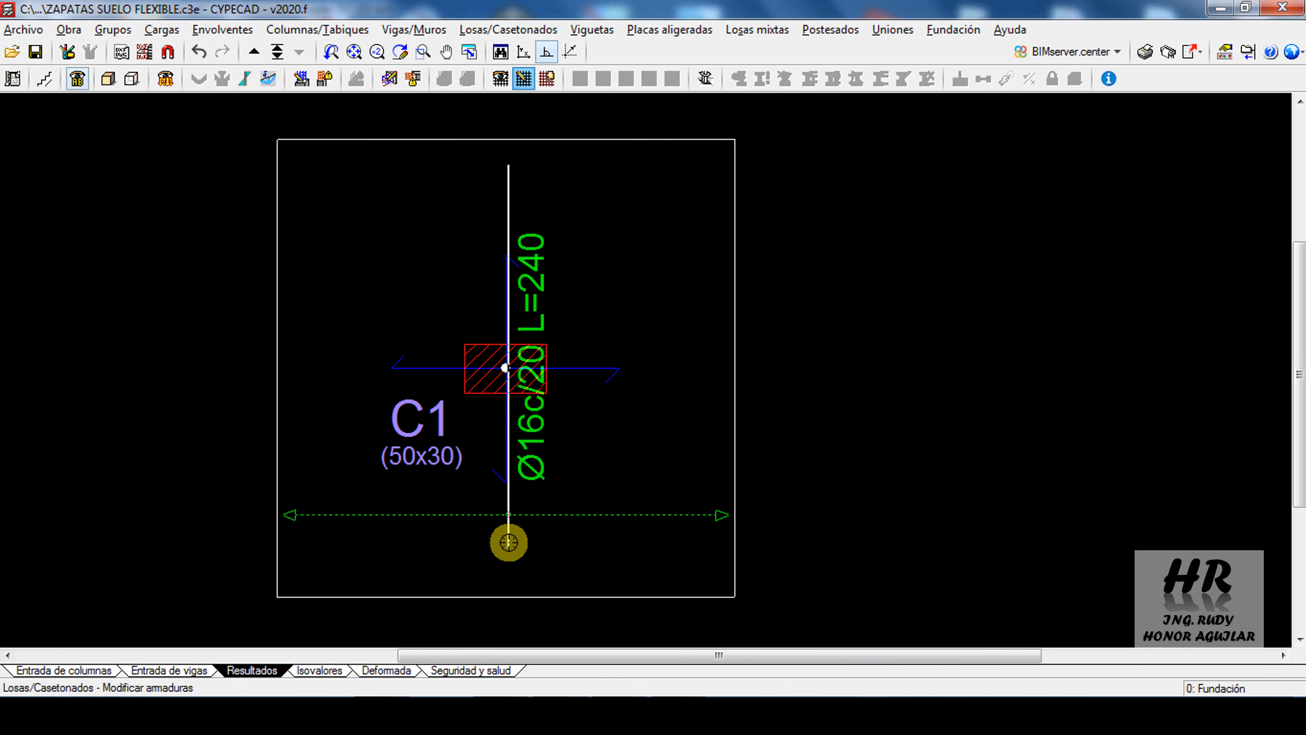
left_click(509, 572)
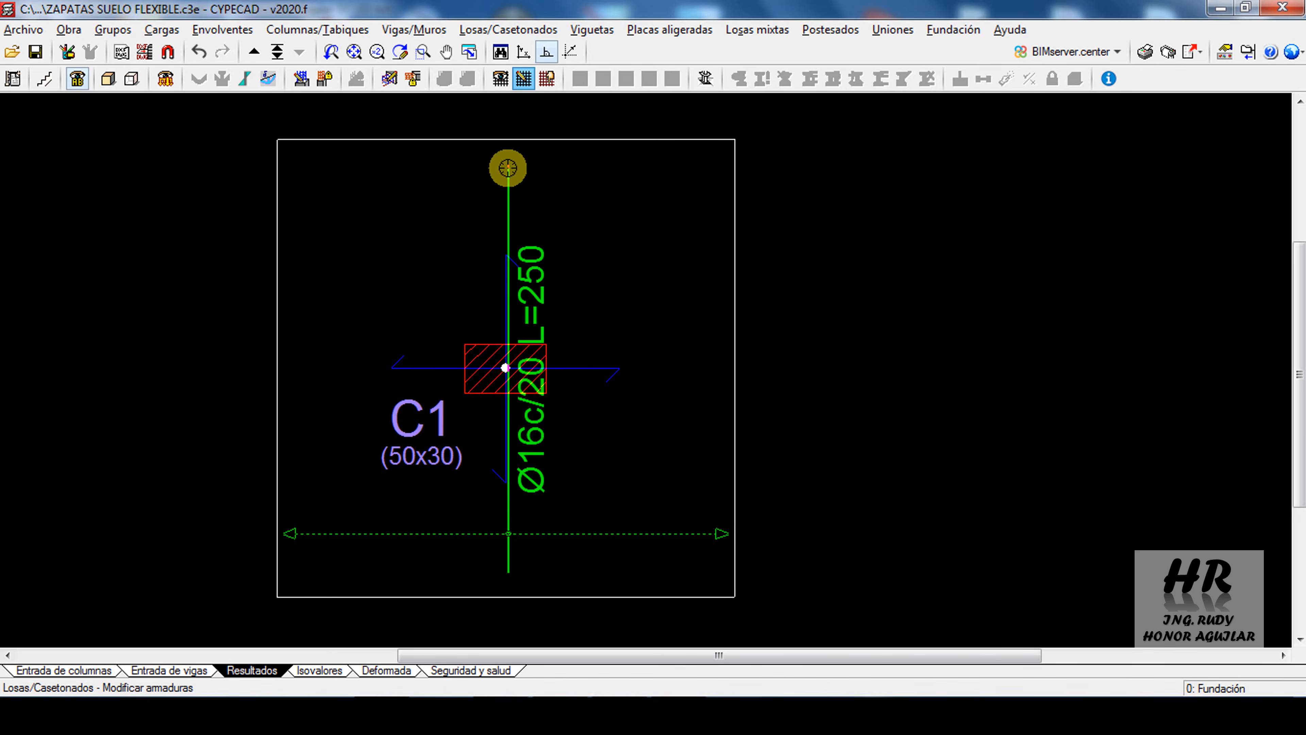
left_click(509, 156)
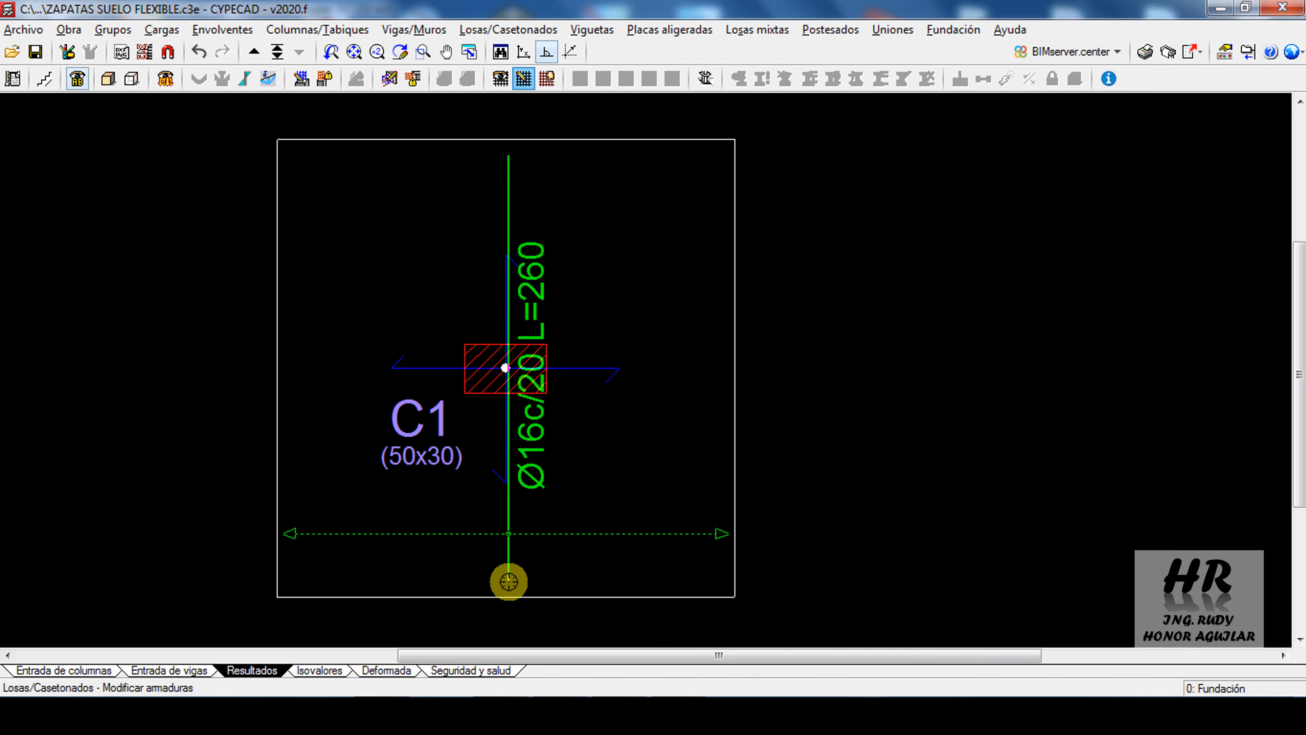
left_click(508, 576)
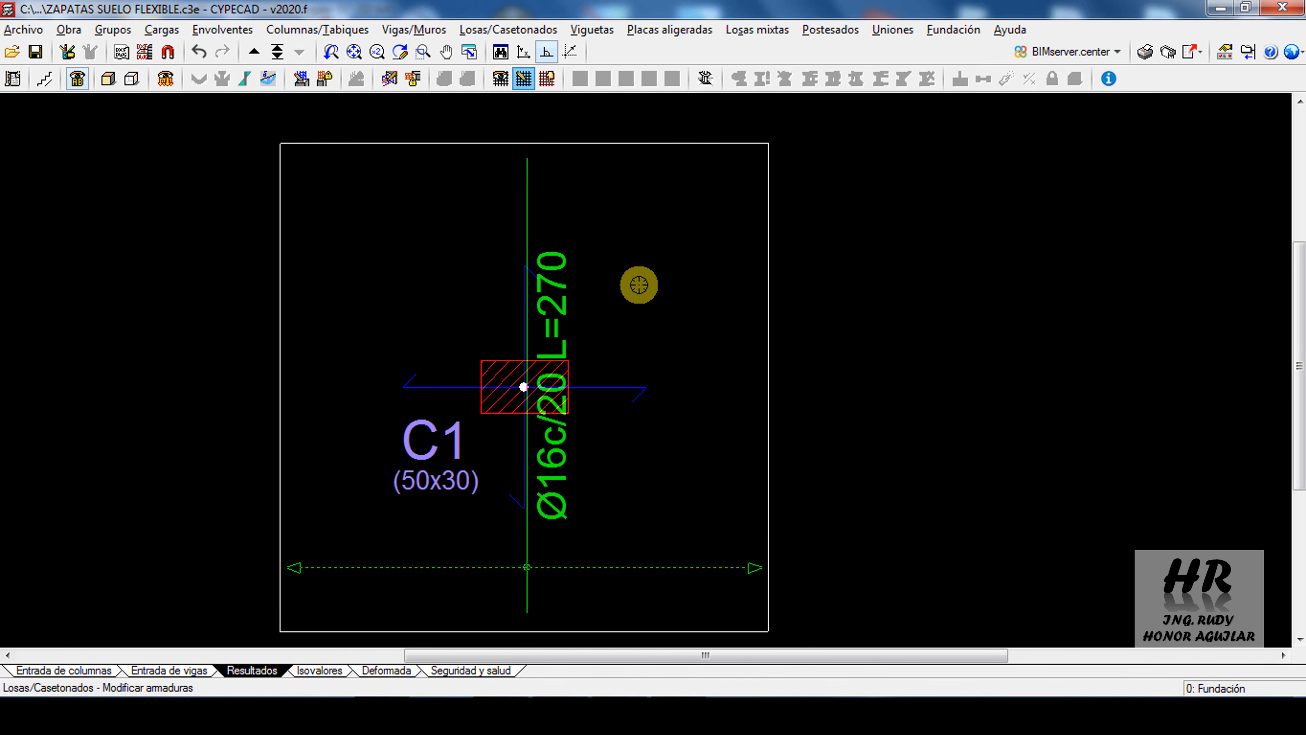
Add fixed 15 cm hooks to both ends of the transverse bottom bar with Modificar ganchos
right_click(673, 312)
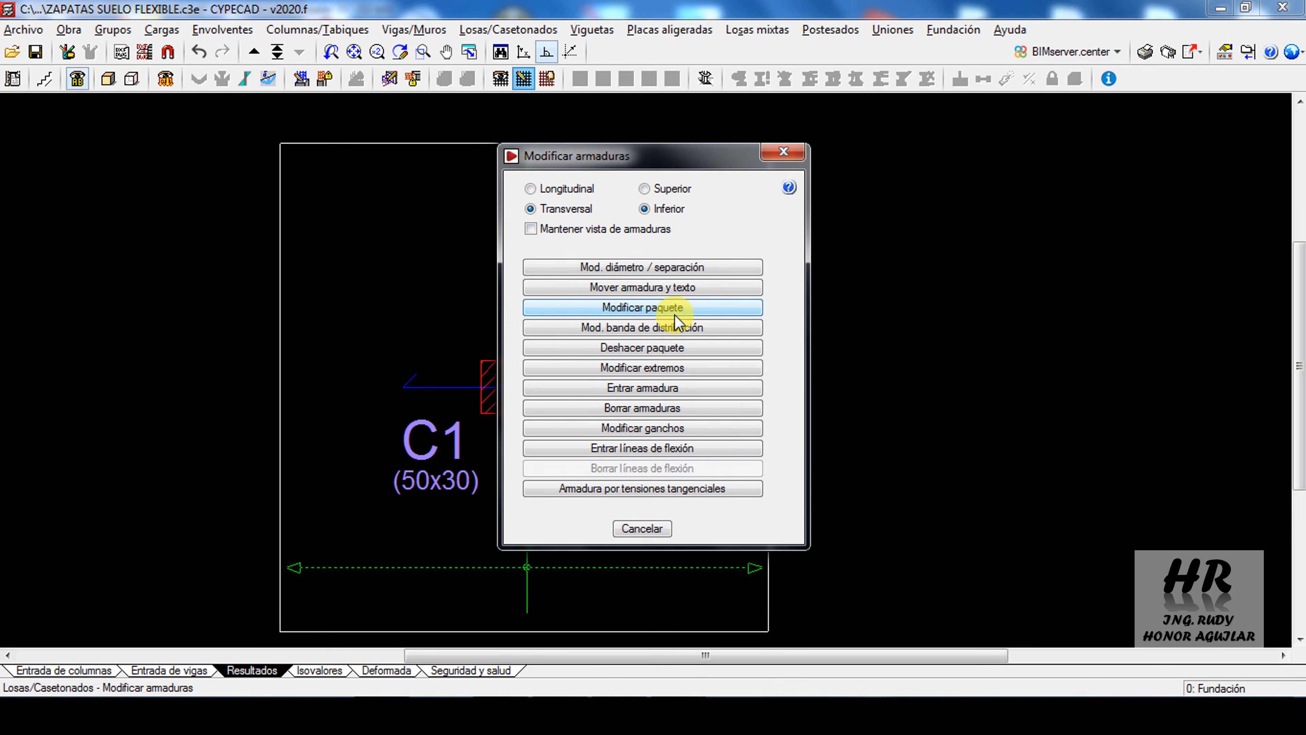
left_click(680, 435)
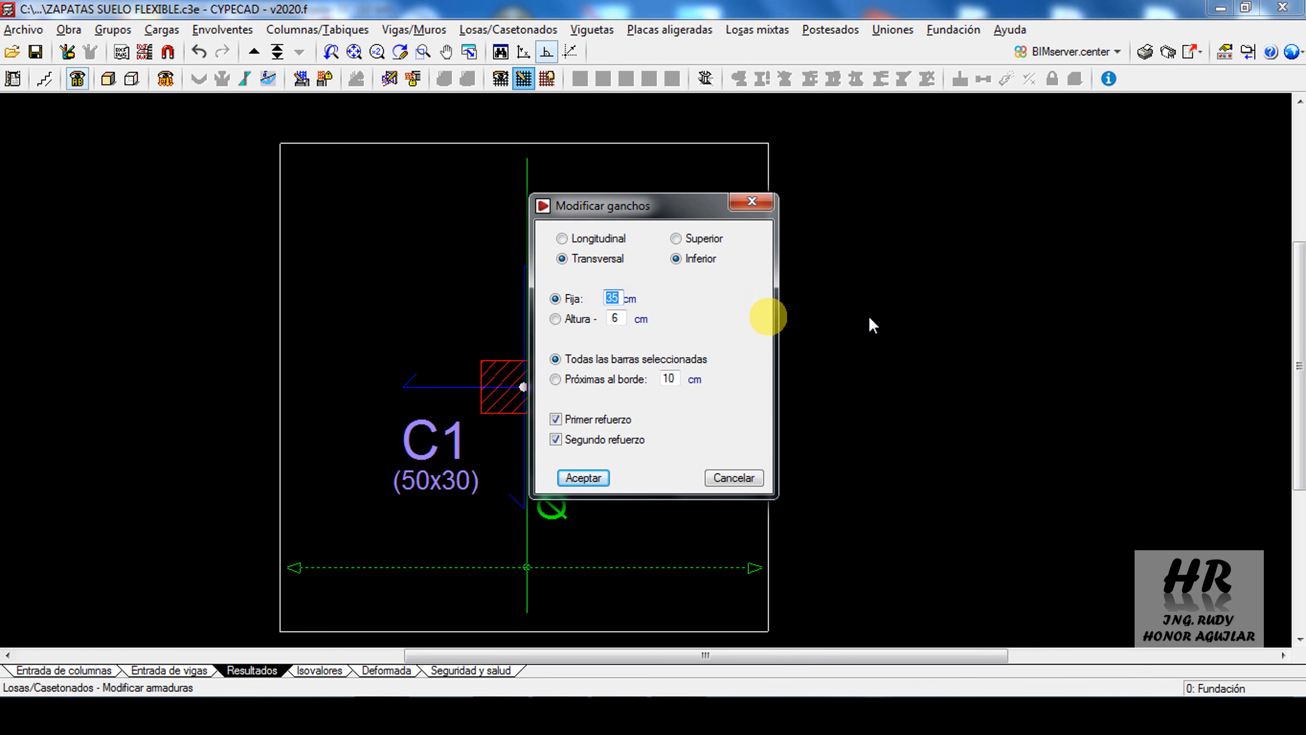
left_click(583, 477)
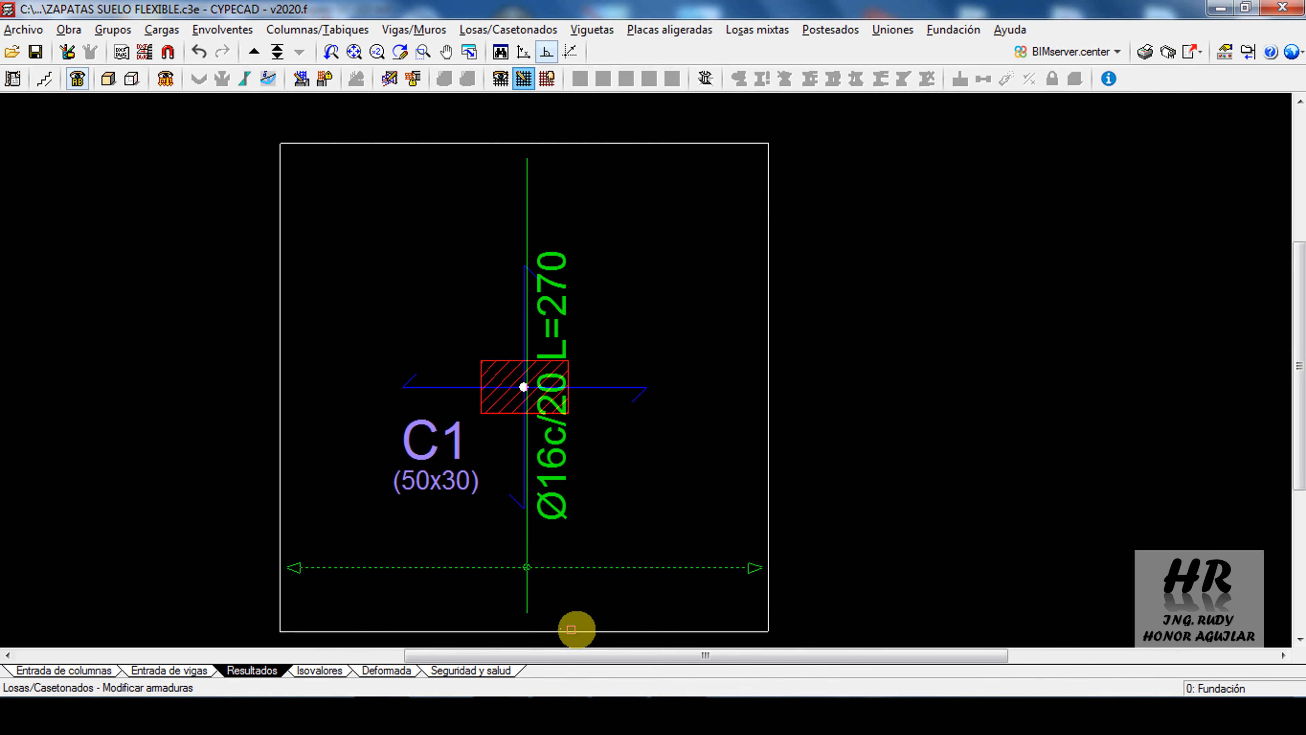
left_click(491, 592)
left_click(546, 197)
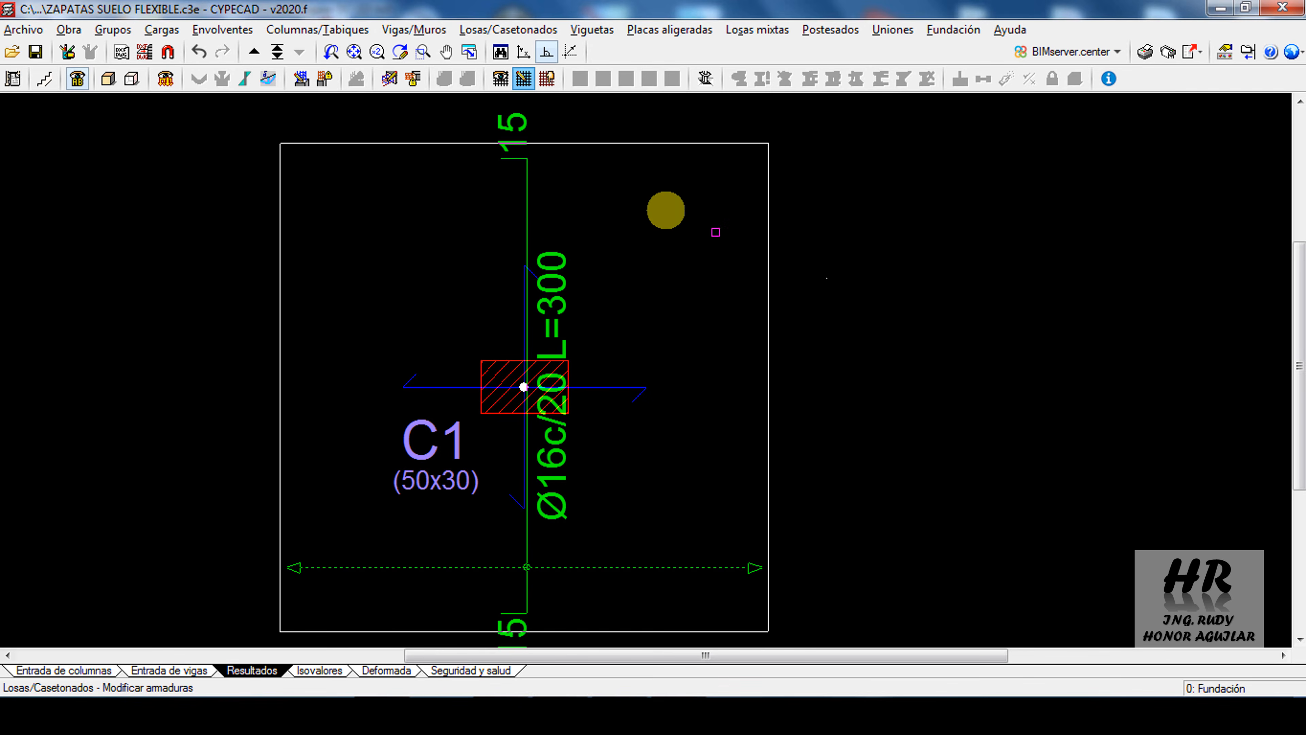
Set the reinforcement view to show the longitudinal bottom bars and hide the transverse ones
scroll(581, 216, "down", 1)
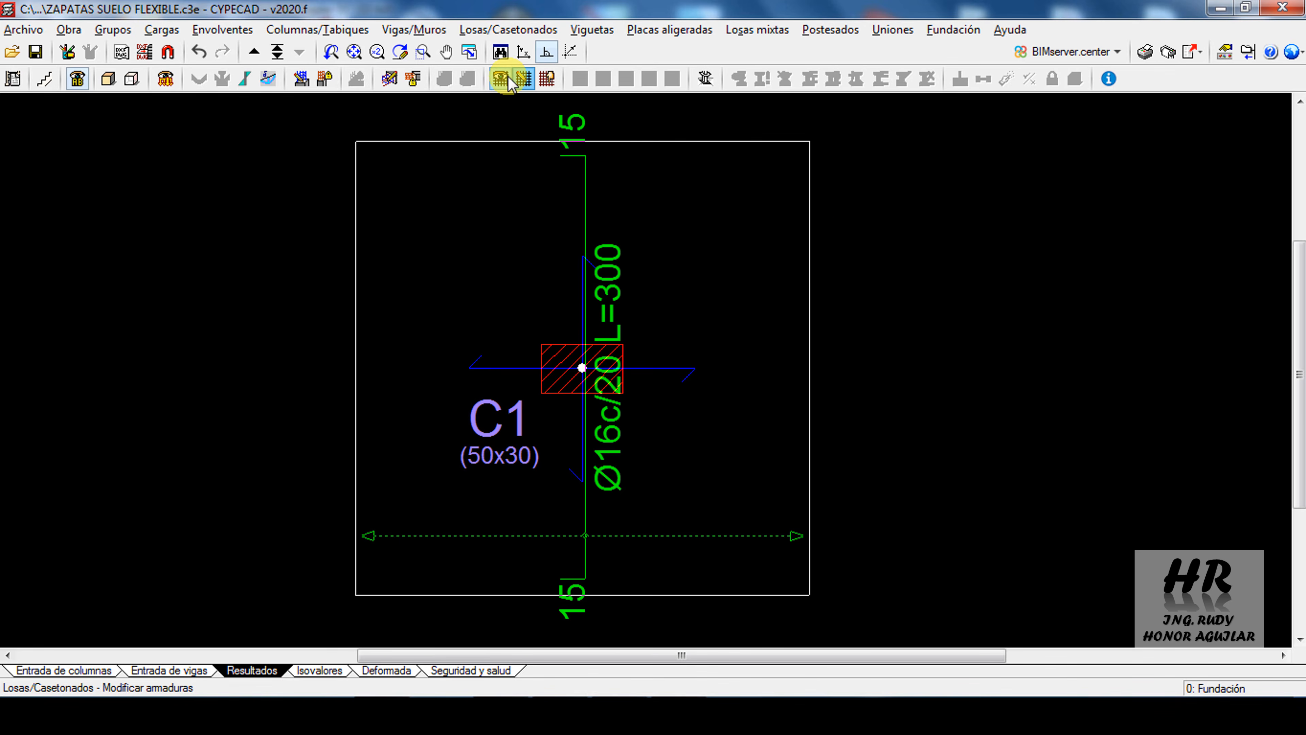
left_click(508, 79)
left_click(540, 201)
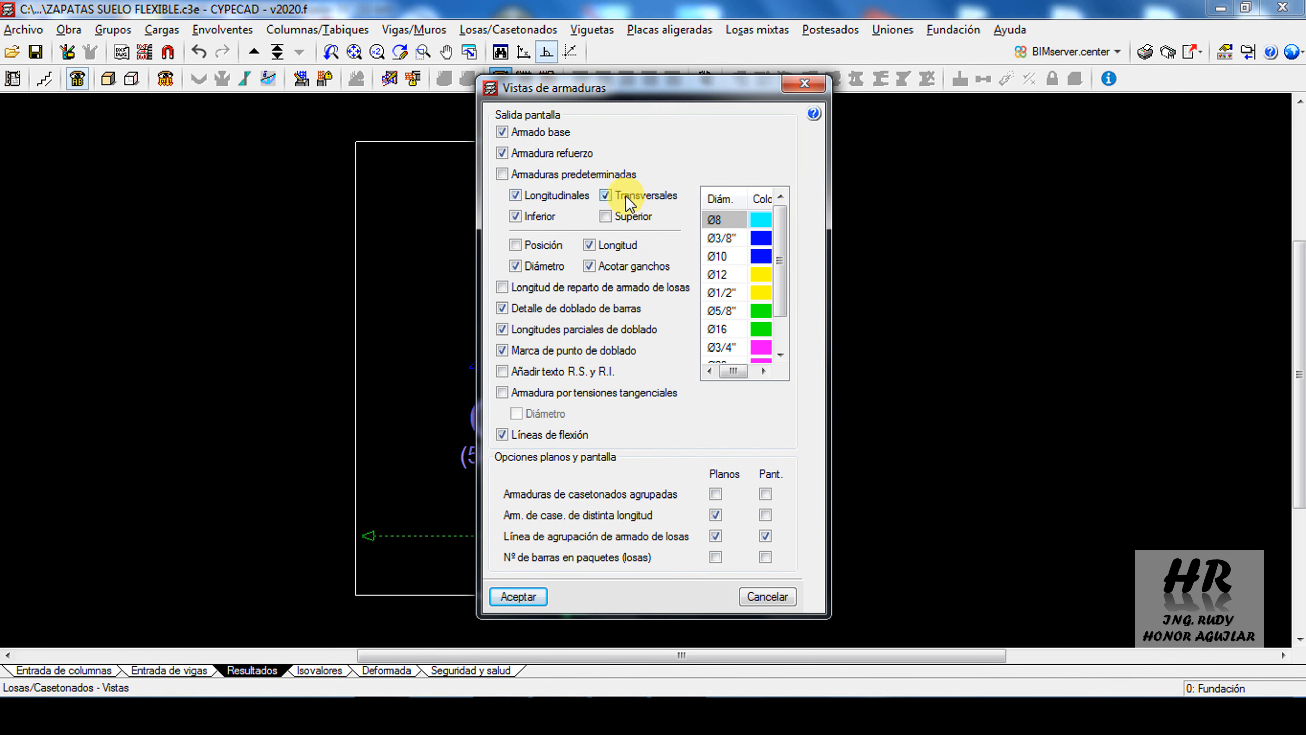
left_click(615, 196)
left_click(518, 596)
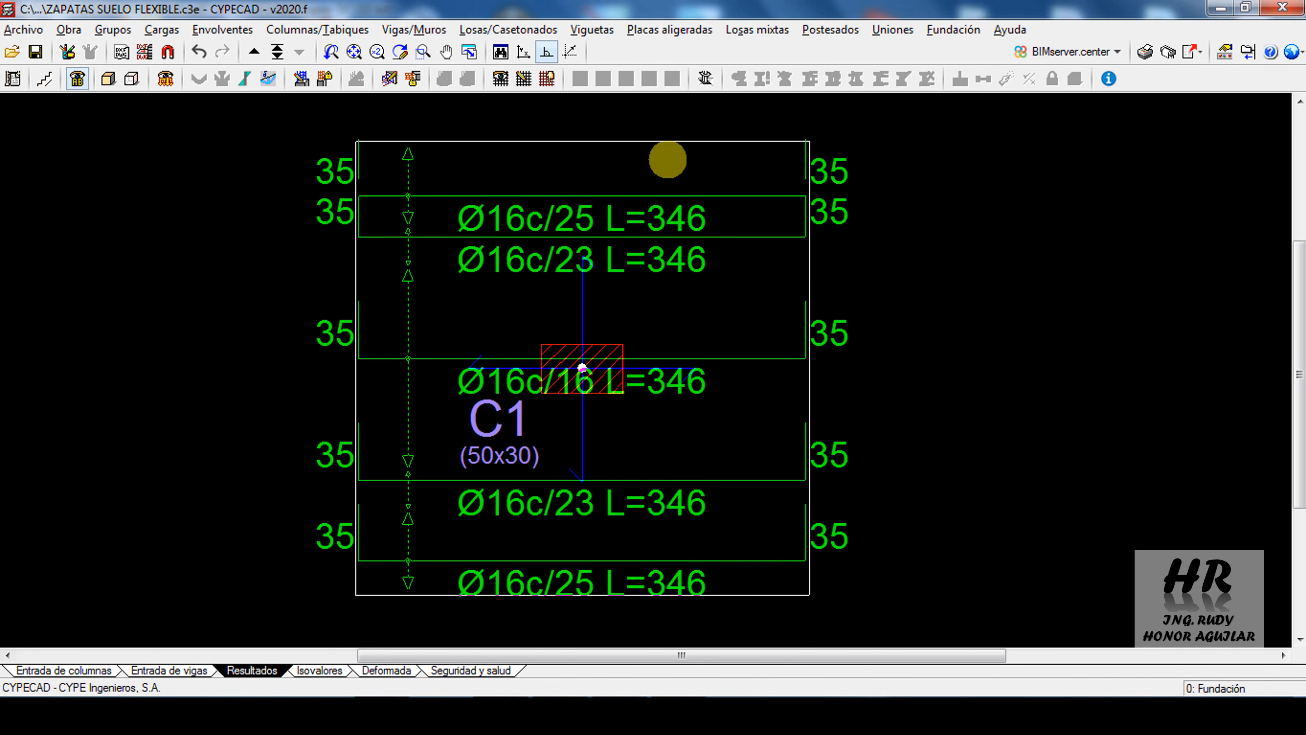
Extend the distribution band of the outermost longitudinal bottom bars across the whole slab, eliminating the overlapped reinforcement
left_click(524, 79)
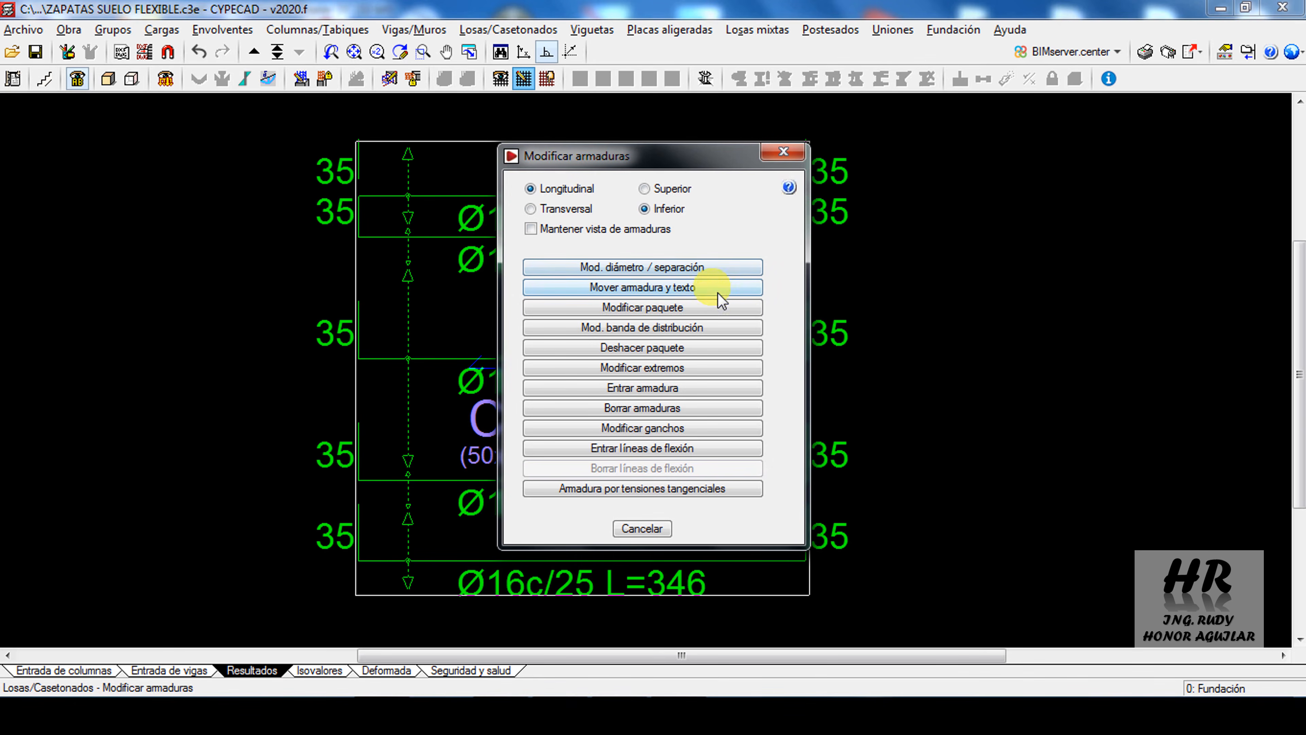
left_click(657, 336)
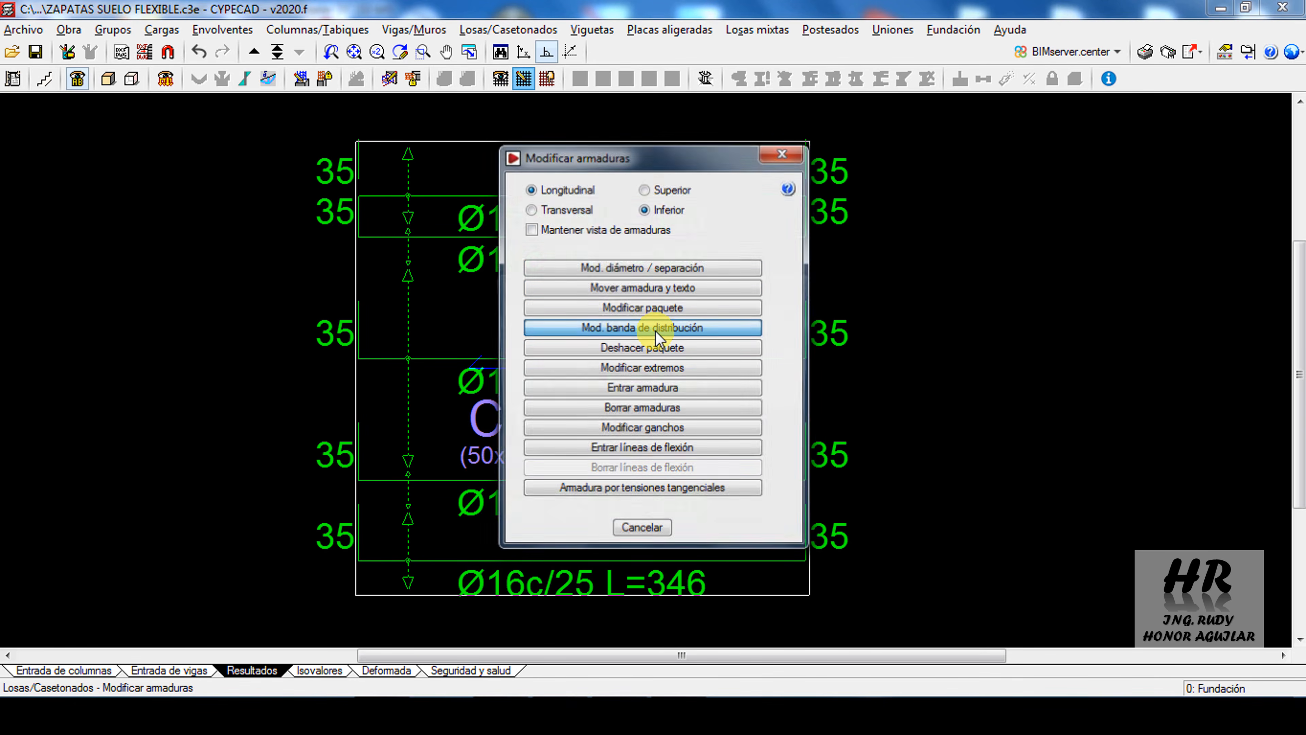
left_click(530, 397)
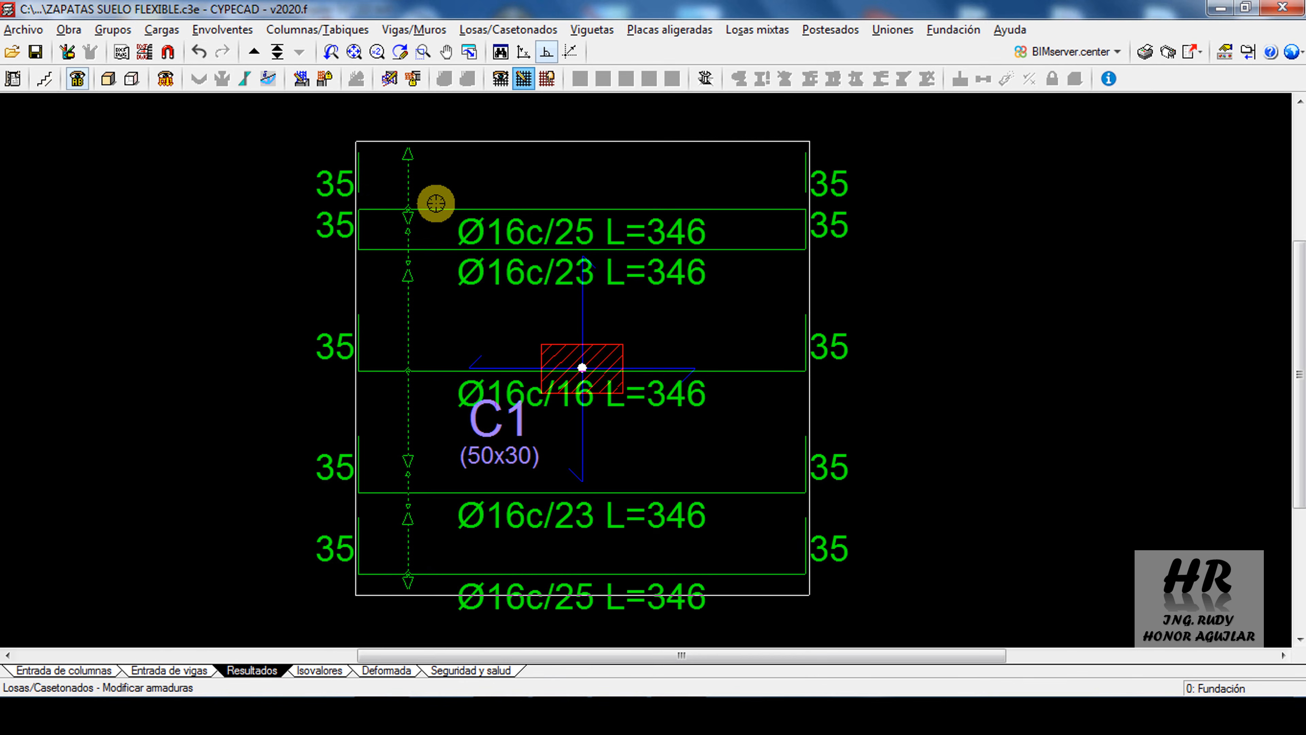
left_click(434, 571)
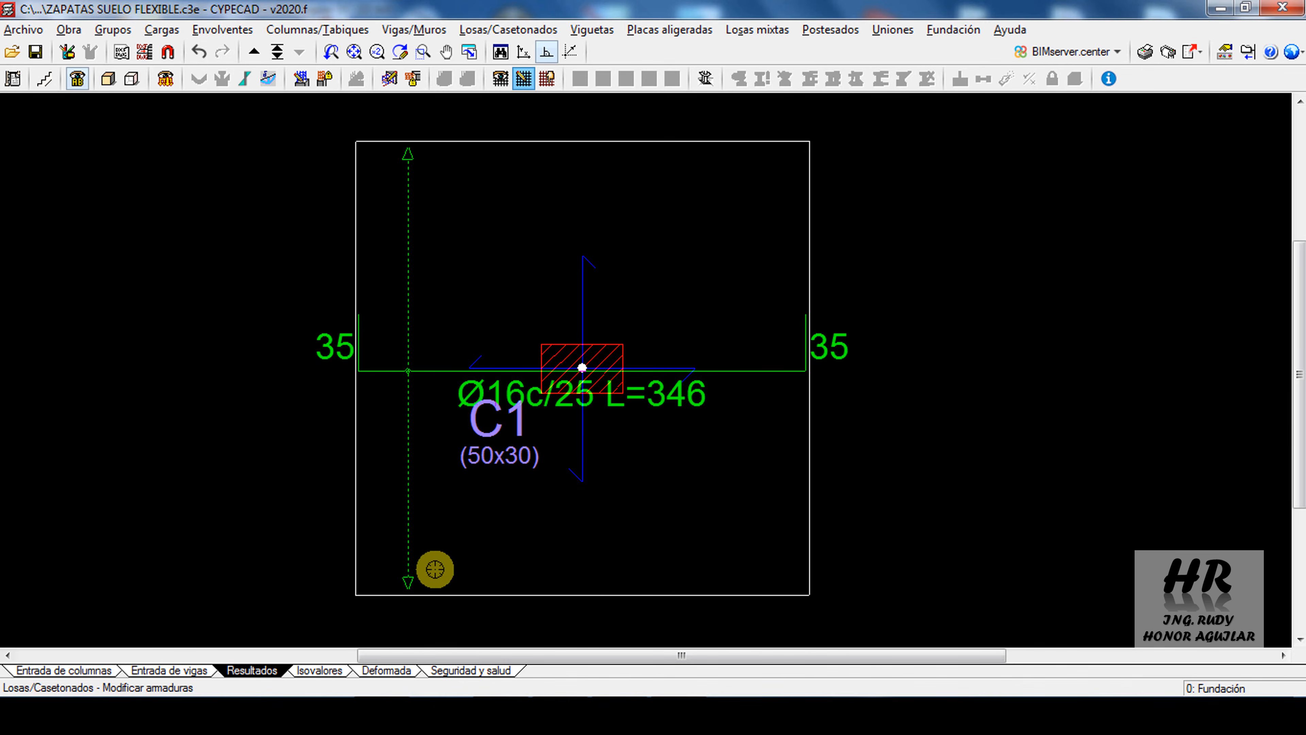
Modify the longitudinal bottom bar package through C1 to Ø16 bars every 22 cm, following the footing detail in the PDF
right_click(493, 587)
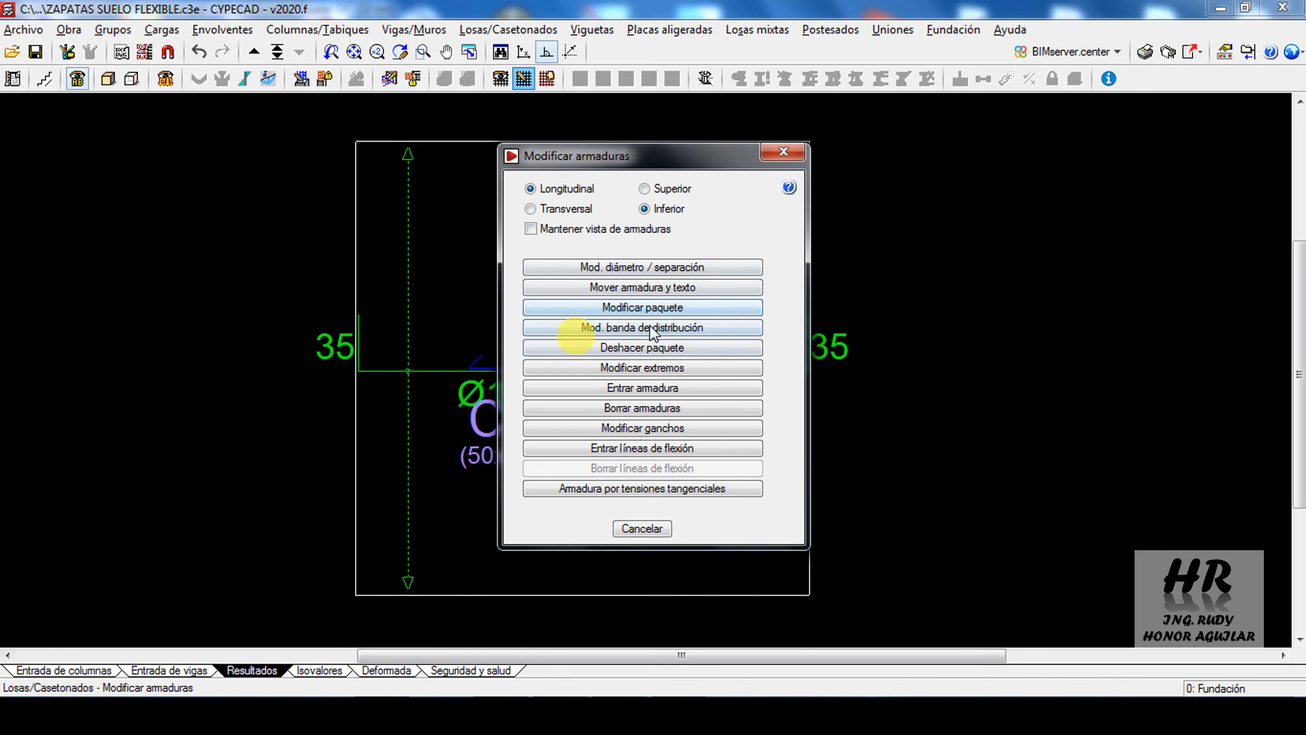
left_click(623, 309)
left_click(482, 370)
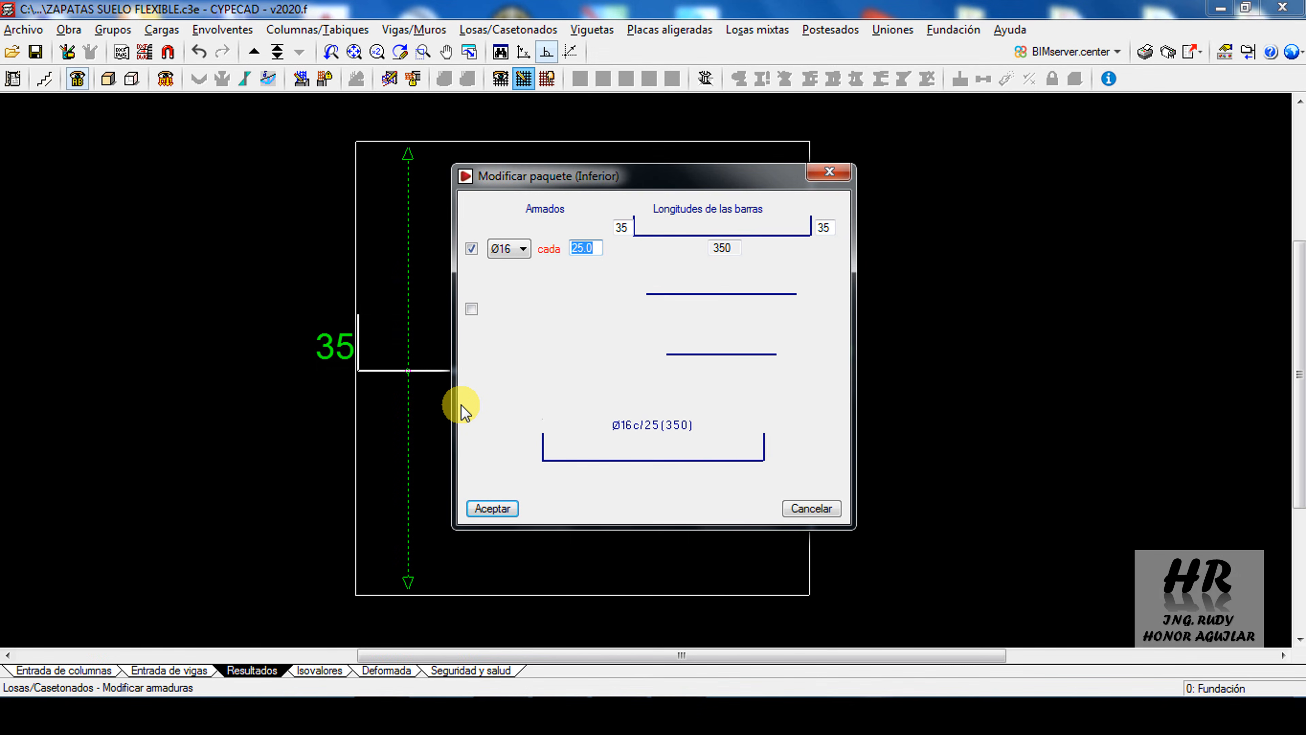
type("22")
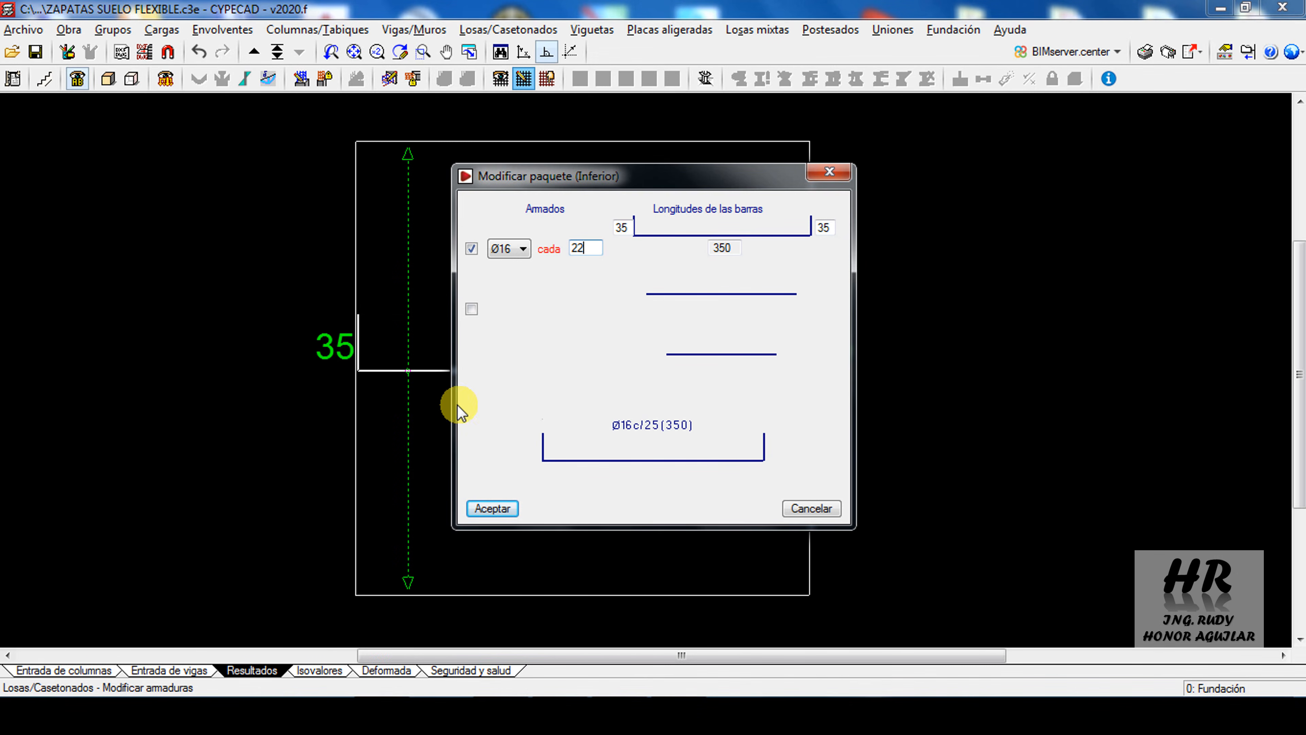
left_click(491, 507)
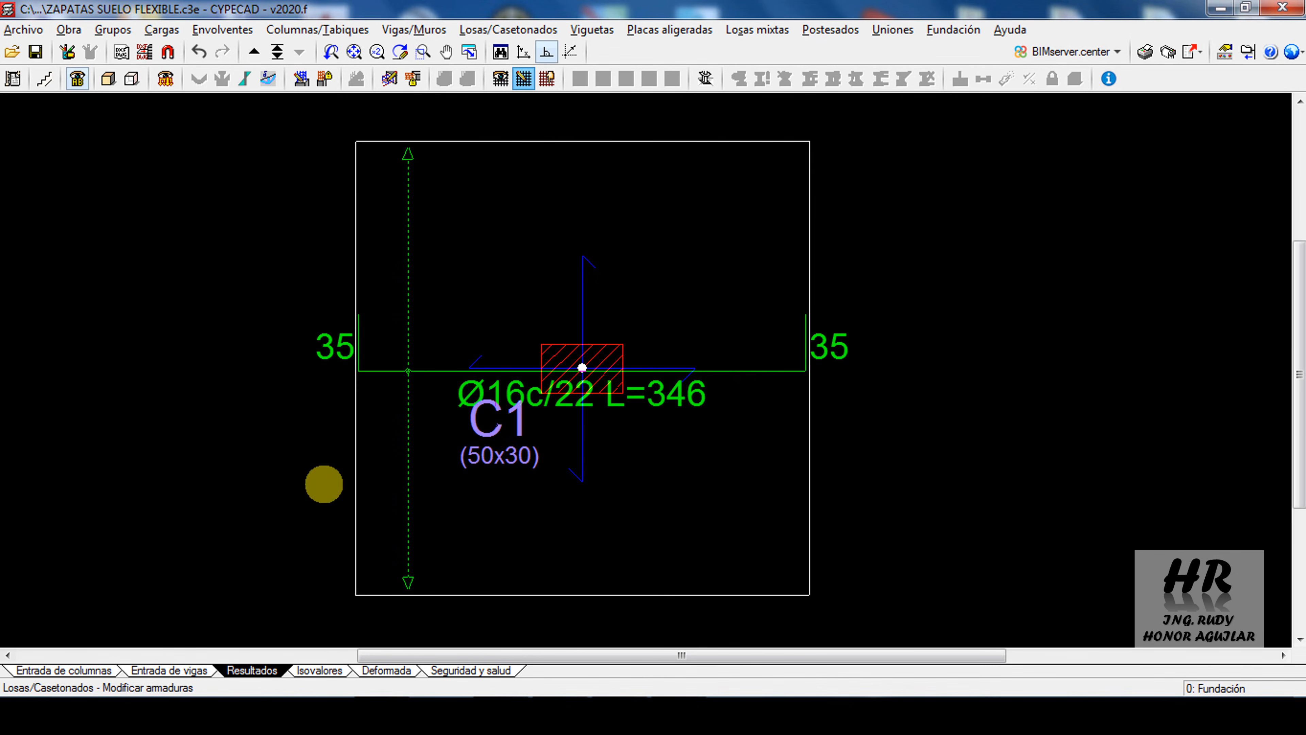
Pull both ends of the longitudinal bottom bar in from the slab edges with Modificar extremos, shortening it to 240 cm
left_click(673, 305)
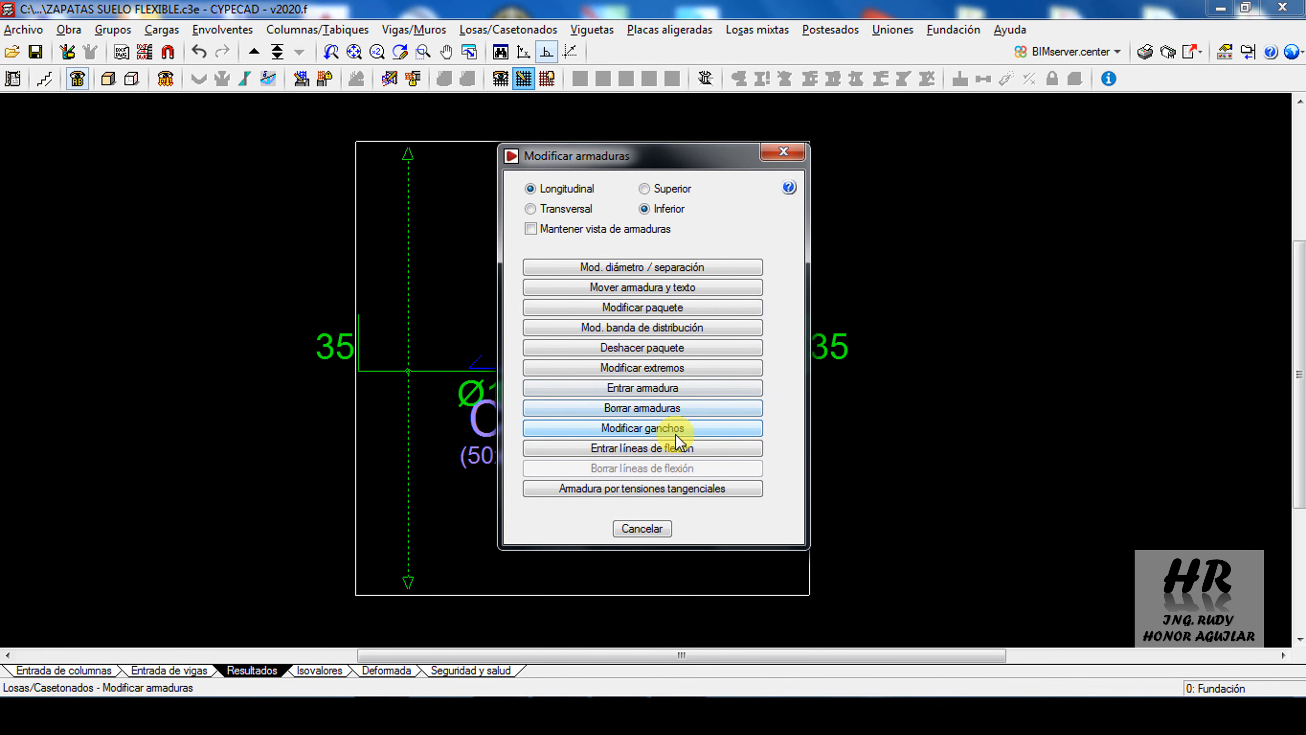
left_click(664, 369)
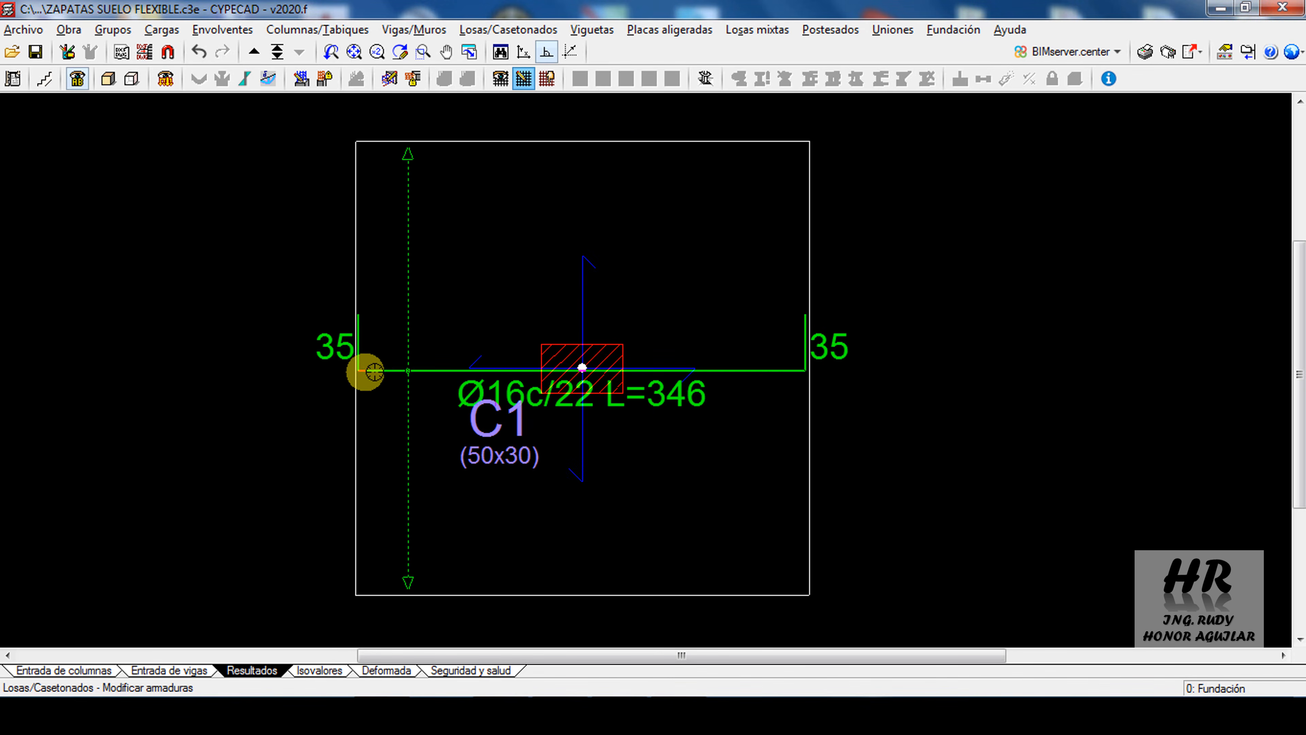
left_click(390, 372)
left_click(775, 370)
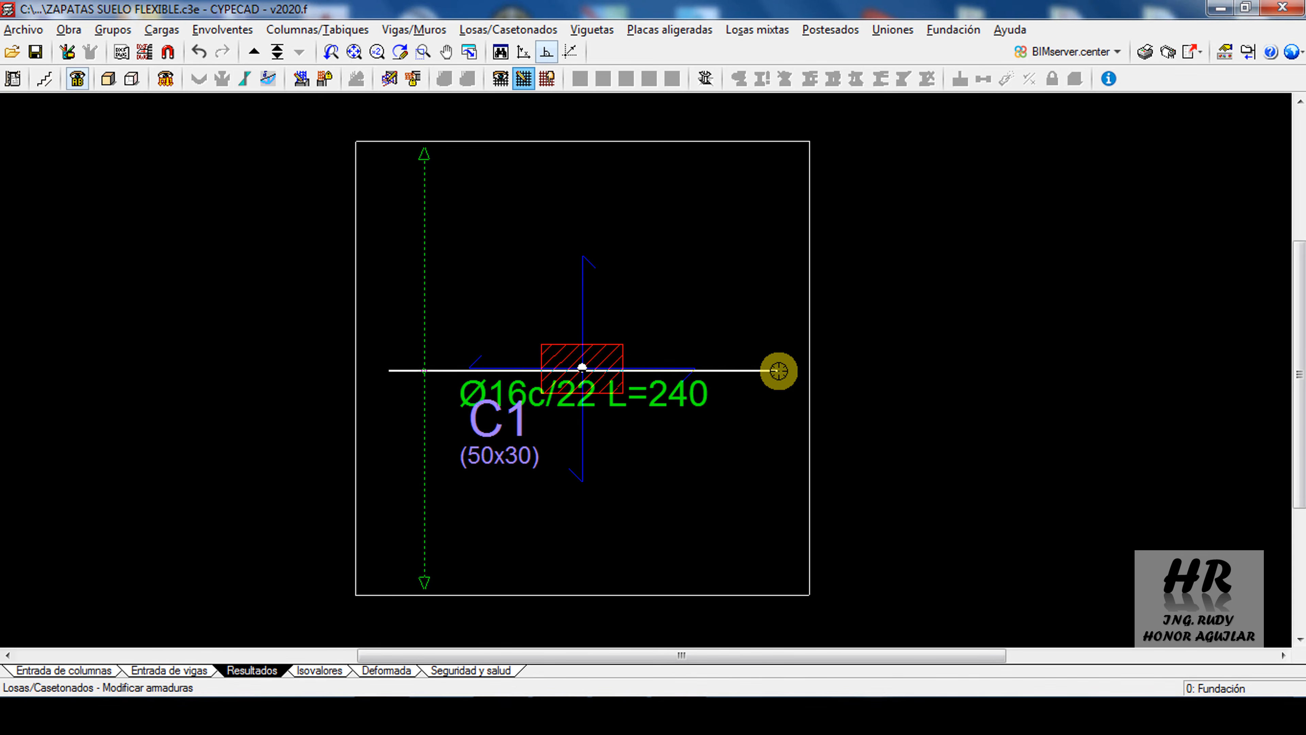
Extend both ends of the longitudinal bottom bar back toward the slab edges to 270 cm, matching the straight length of the transverse bar
scroll(528, 368, "up", 1)
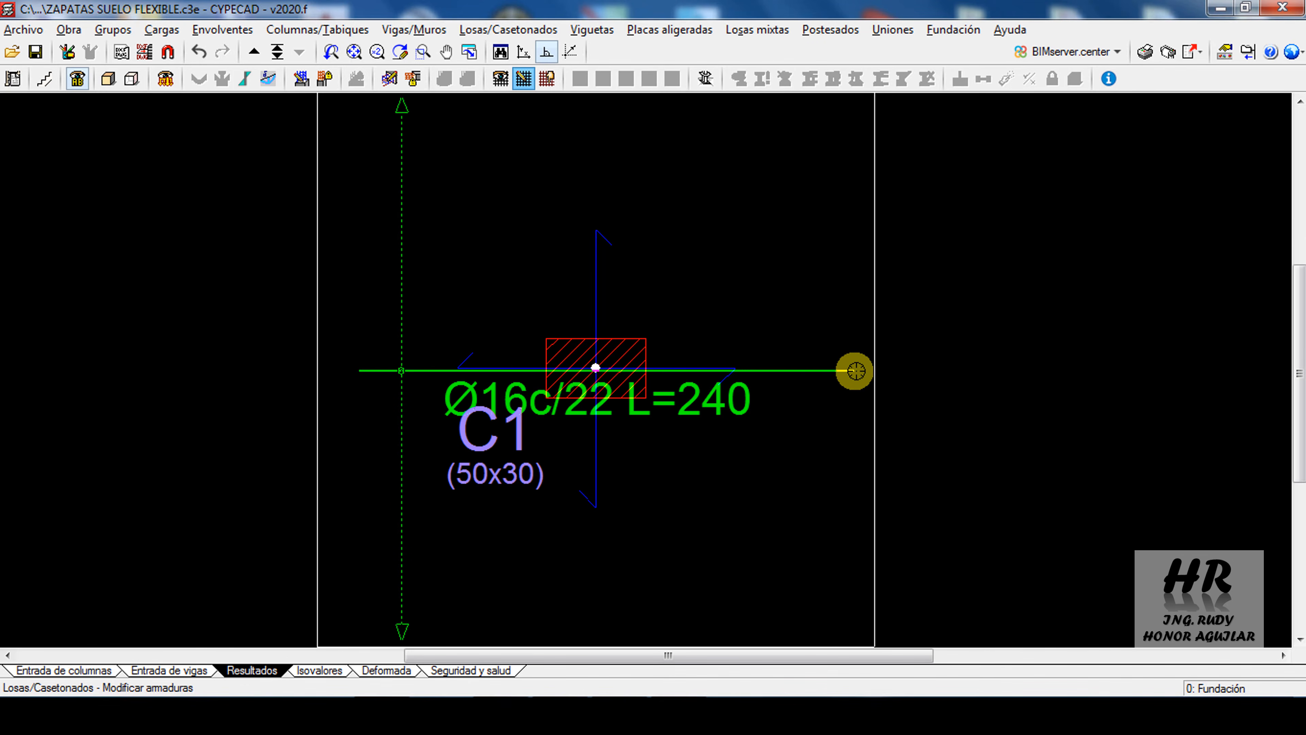
left_click(857, 371)
left_click(357, 371)
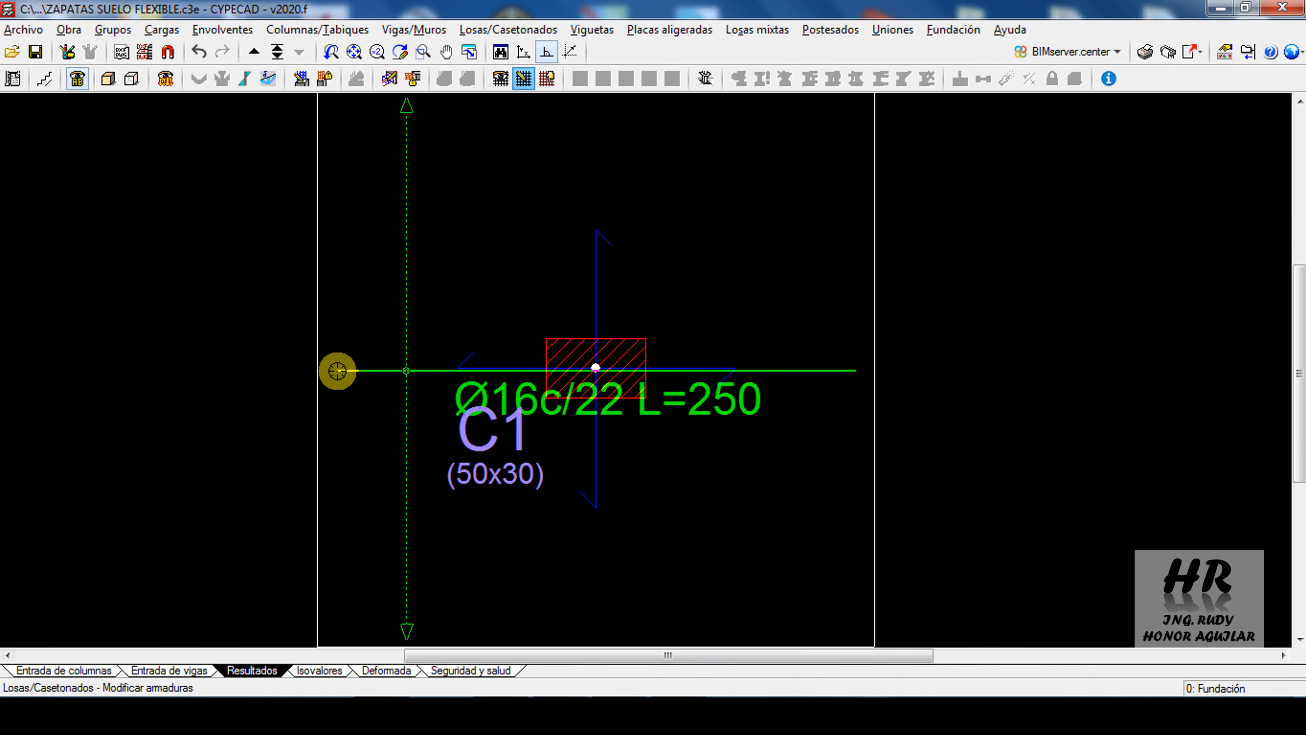
left_click(341, 371)
Add fixed 15 cm hooks to both ends of the longitudinal bottom bar with Modificar ganchos
right_click(656, 420)
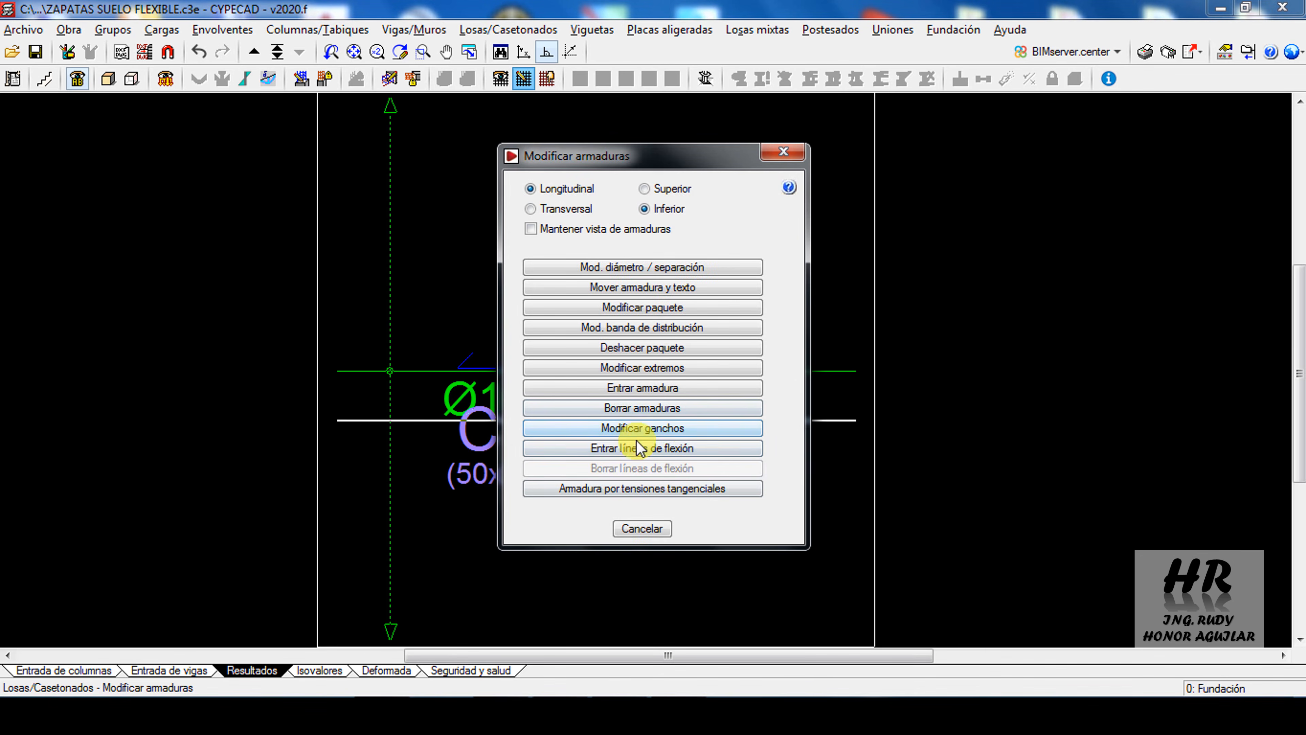
left_click(682, 435)
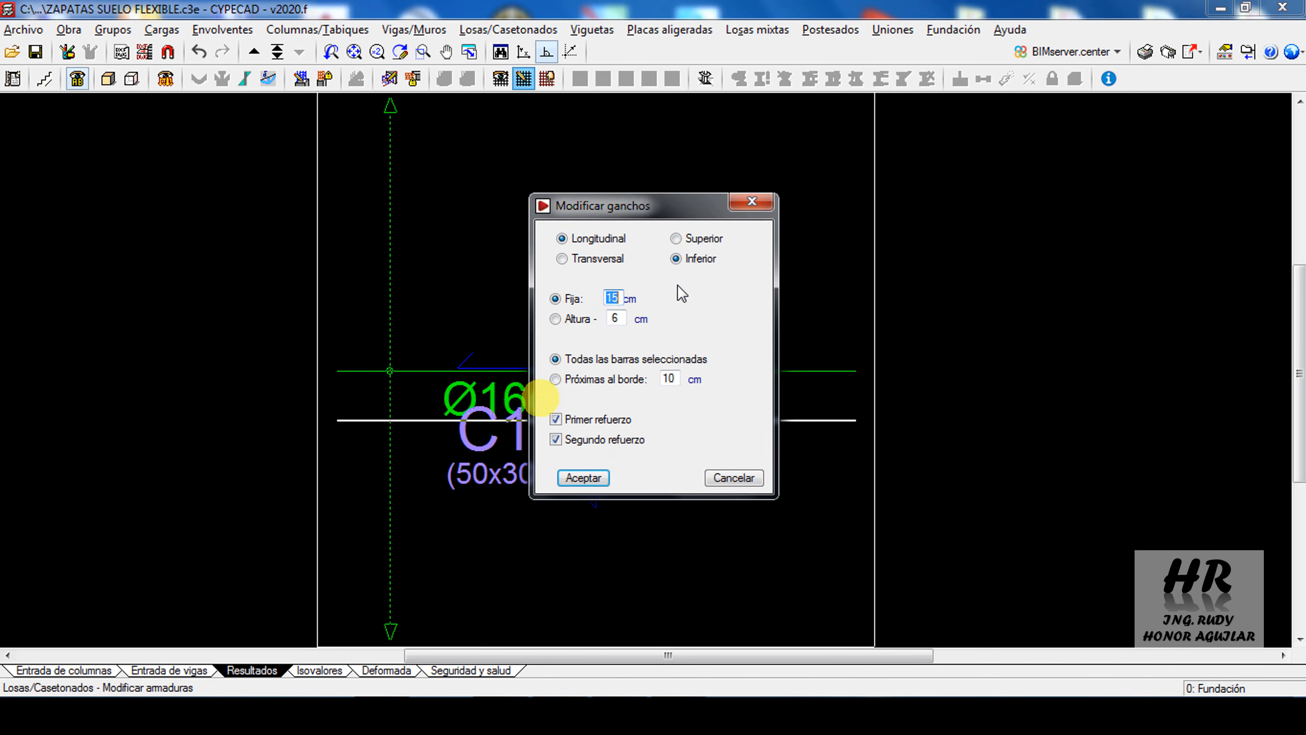
left_click(583, 477)
left_click(895, 408)
left_click(359, 416)
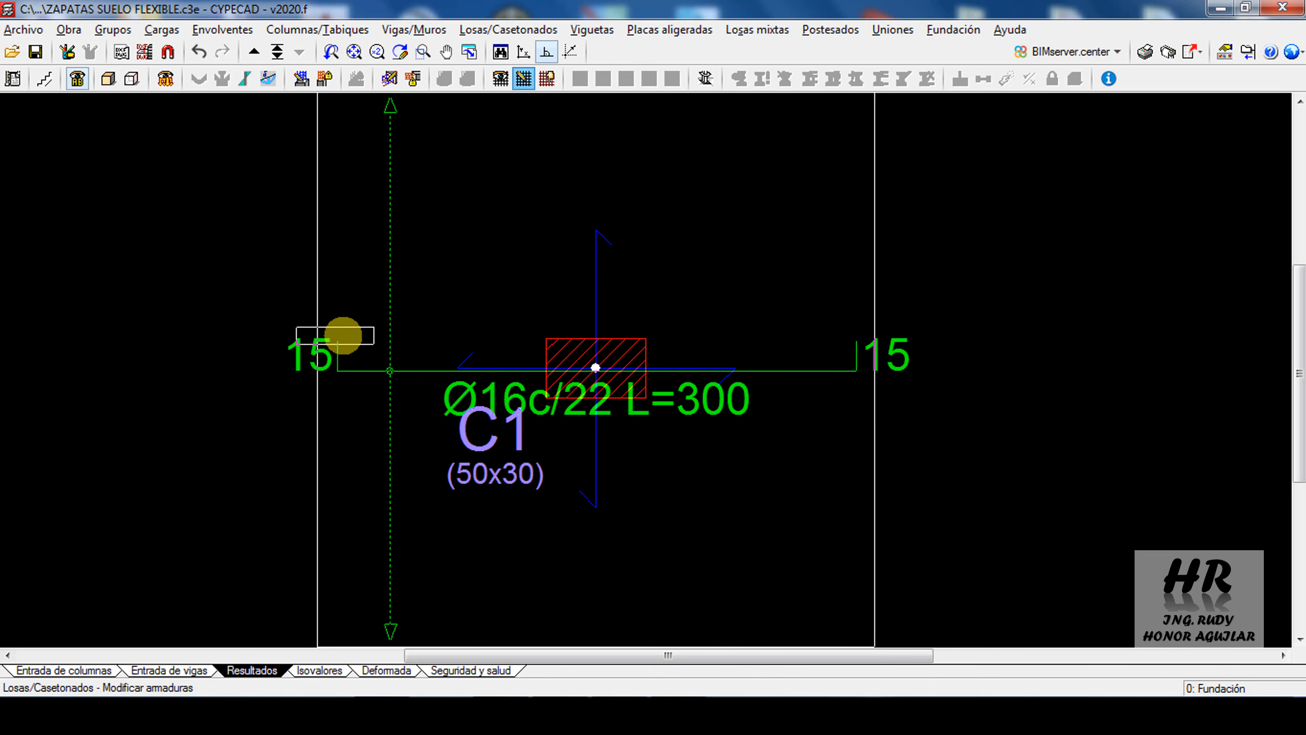
Turn the transverse bars back on in the reinforcement view to display both bottom bar directions together
left_click(500, 78)
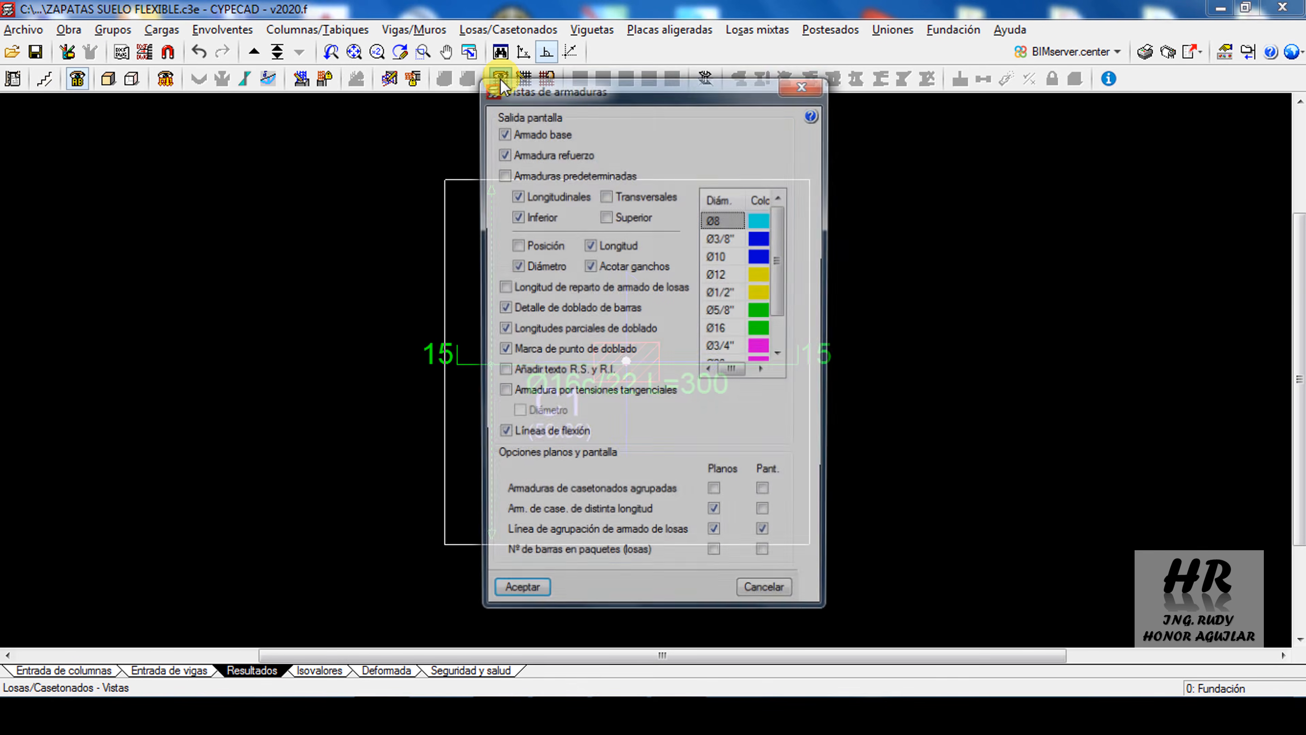
left_click(606, 195)
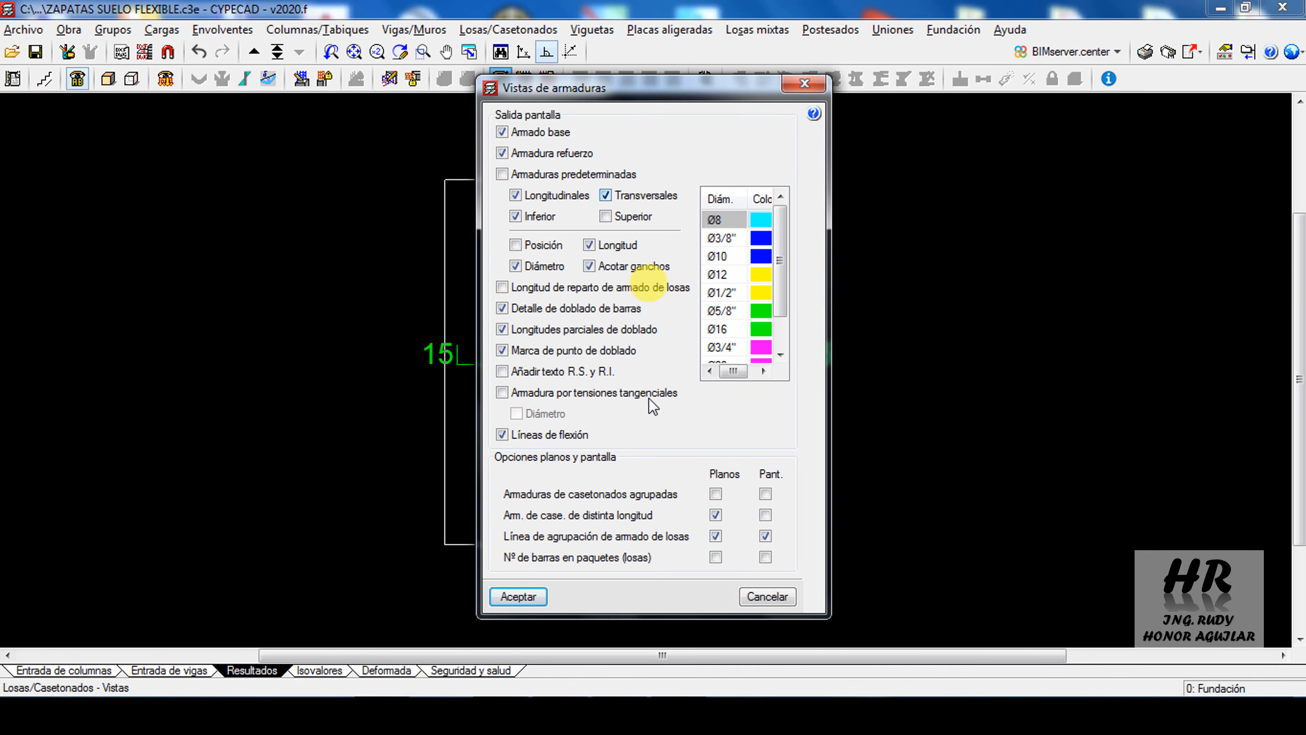
left_click(517, 595)
scroll(685, 344, "up", 1)
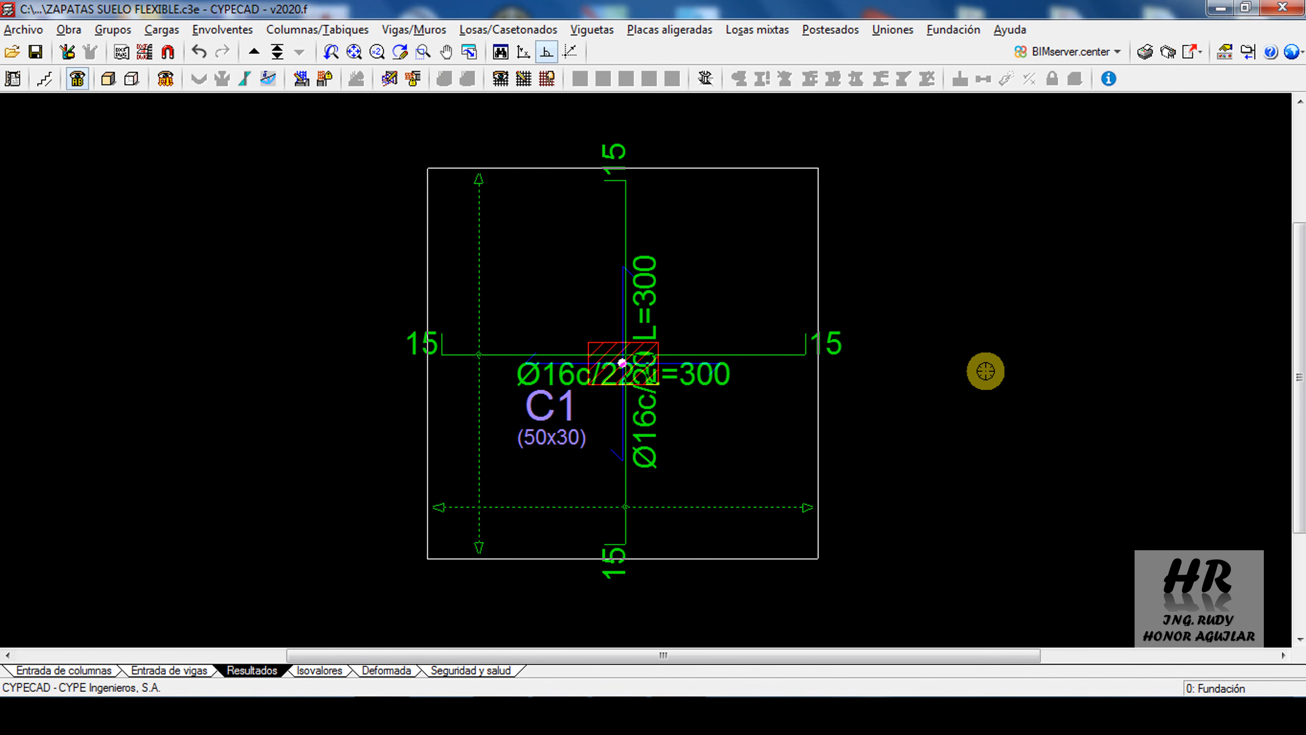